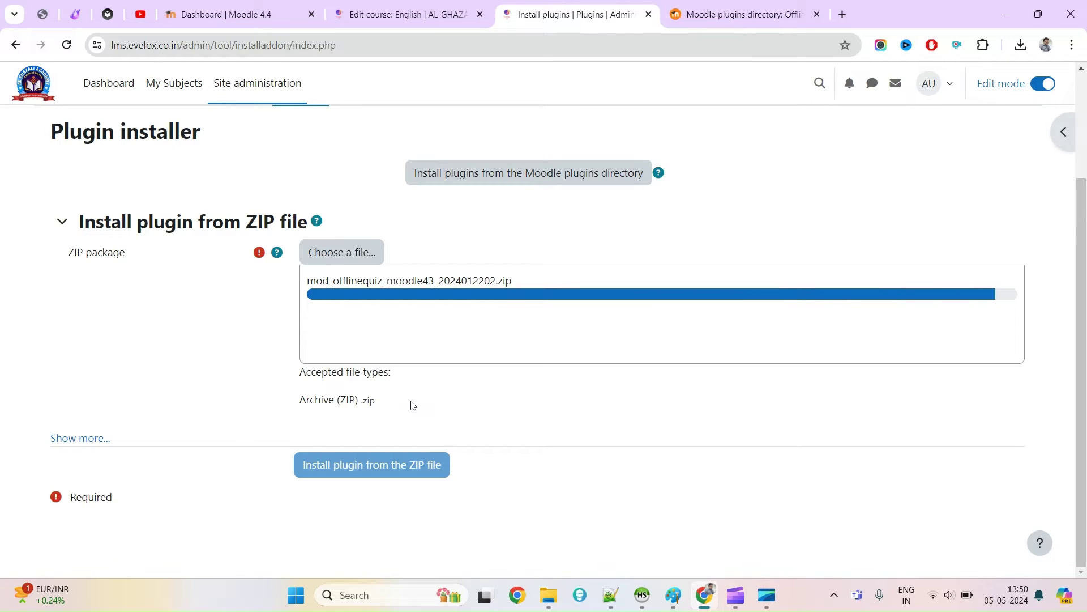
# Install the uploaded mod_offlinequiz_moodle43_2024012202.zip plugin package, continuing through validation, server checks and the plugins check to upgrade the database
pyautogui.click(403, 463)
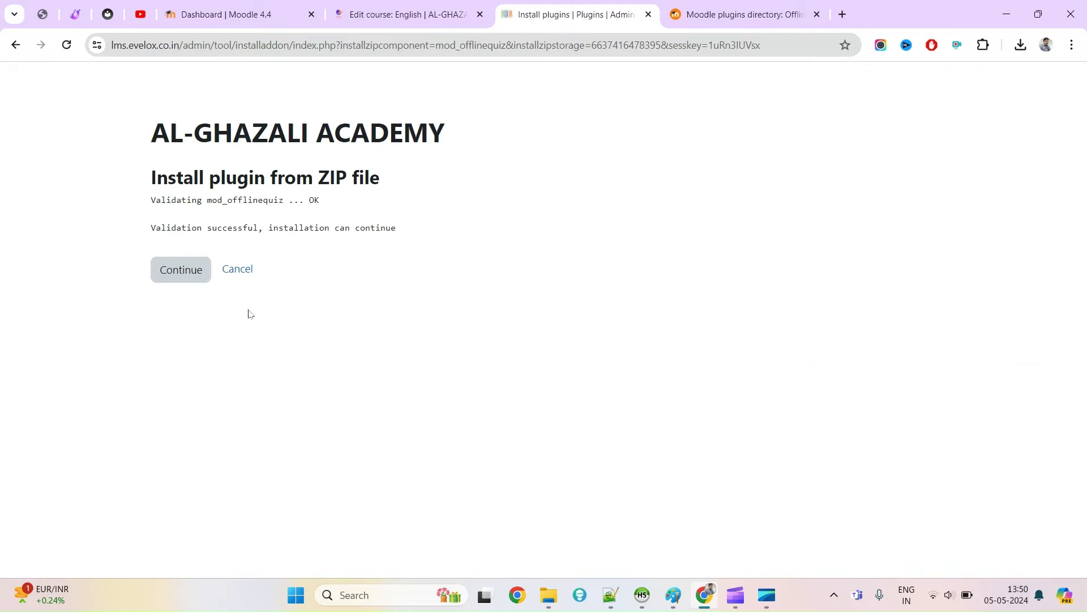
pyautogui.click(169, 272)
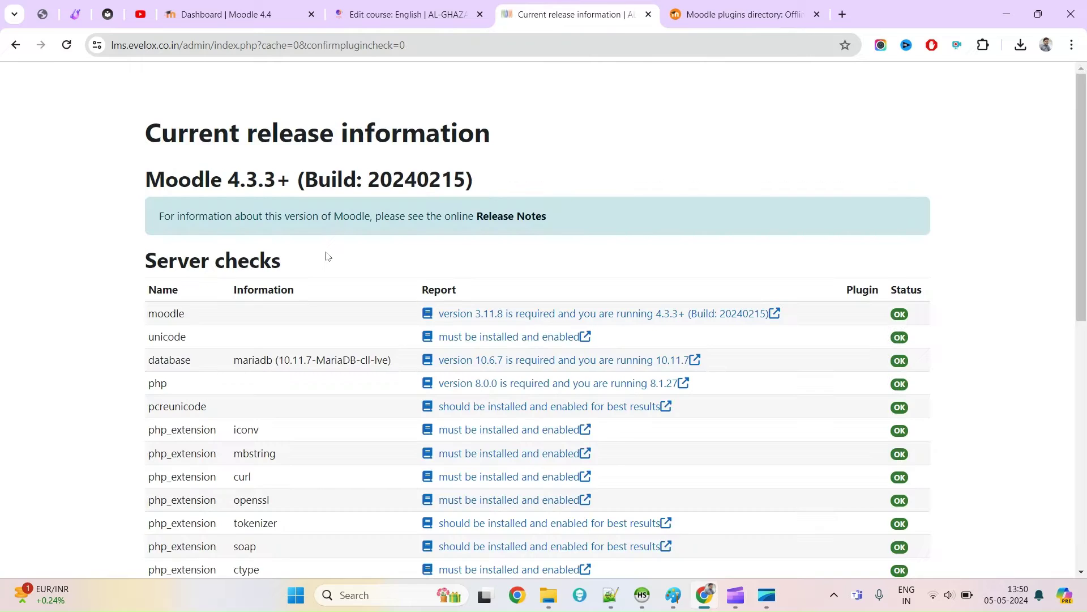
pyautogui.scroll(-10, 332, 249)
pyautogui.click(535, 557)
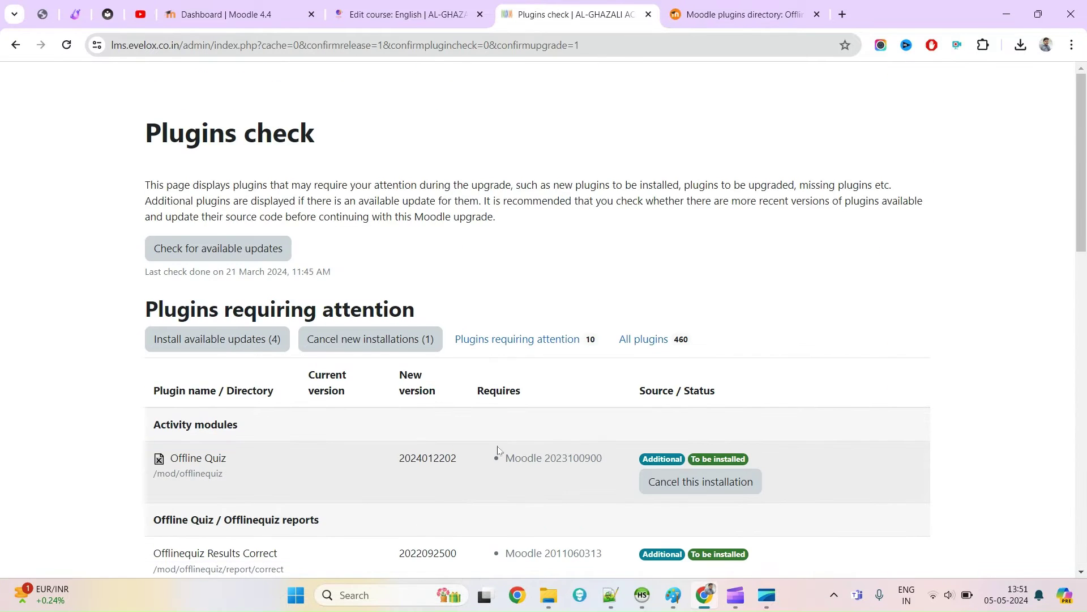
pyautogui.scroll(-5, 513, 450)
pyautogui.scroll(-8, 493, 447)
pyautogui.click(558, 554)
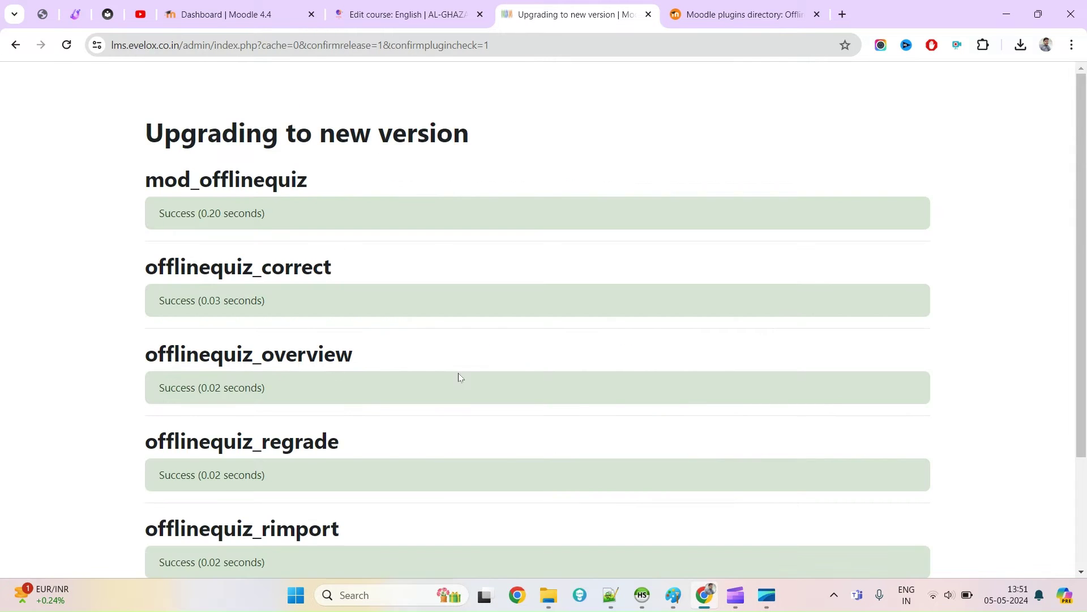
# Review the upgrade results for mod_offlinequiz and its correct, overview, regrade, rimport and statistics components
pyautogui.scroll(3, 389, 321)
pyautogui.doubleClick(220, 185)
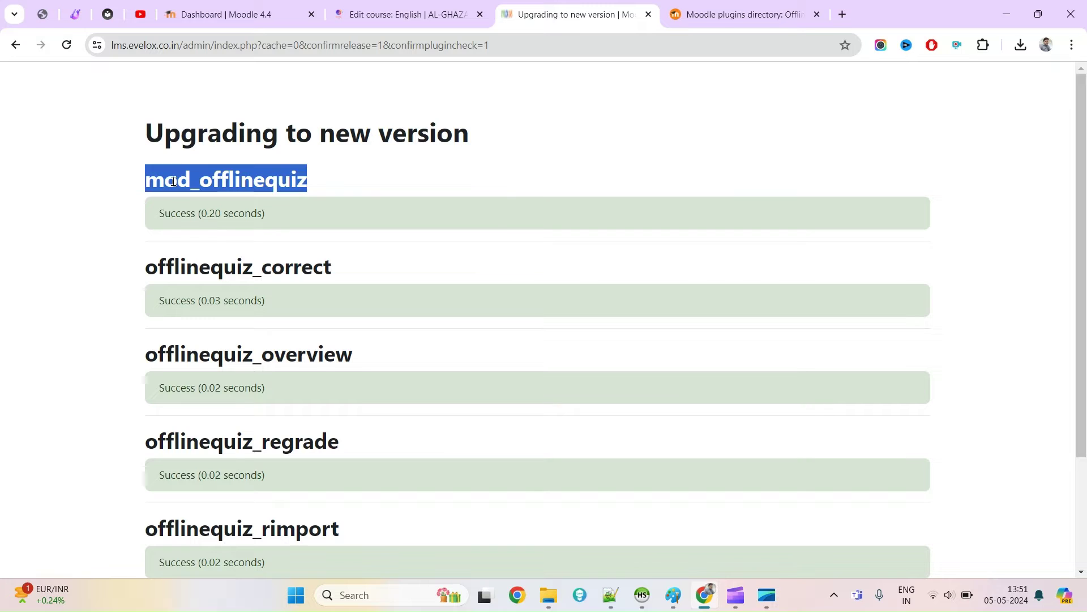
pyautogui.doubleClick(215, 272)
pyautogui.scroll(-1, 248, 380)
pyautogui.doubleClick(267, 286)
pyautogui.scroll(-1, 252, 400)
pyautogui.doubleClick(254, 287)
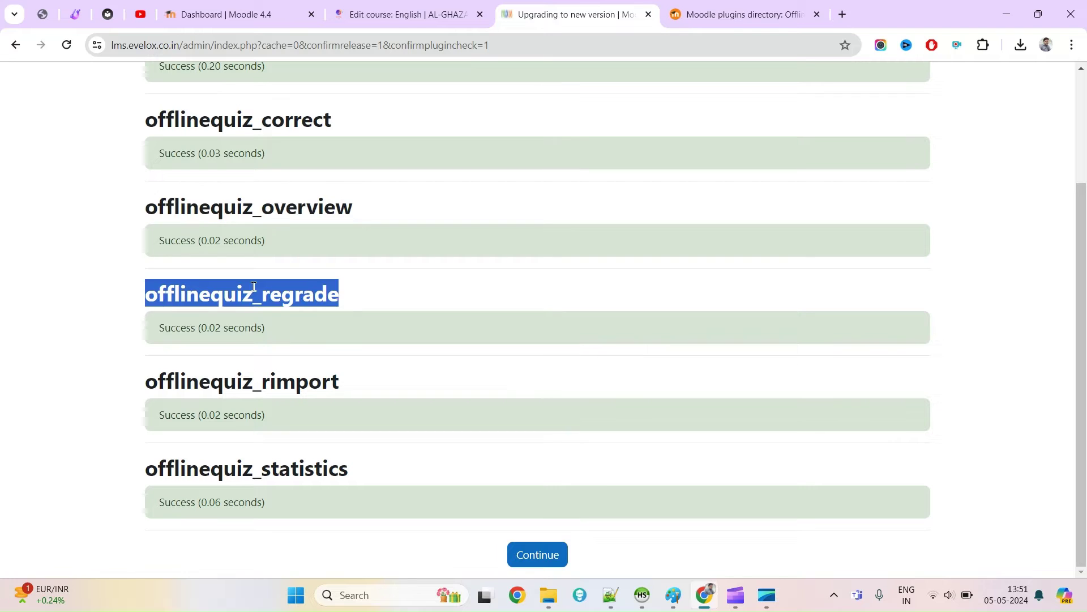
pyautogui.doubleClick(241, 384)
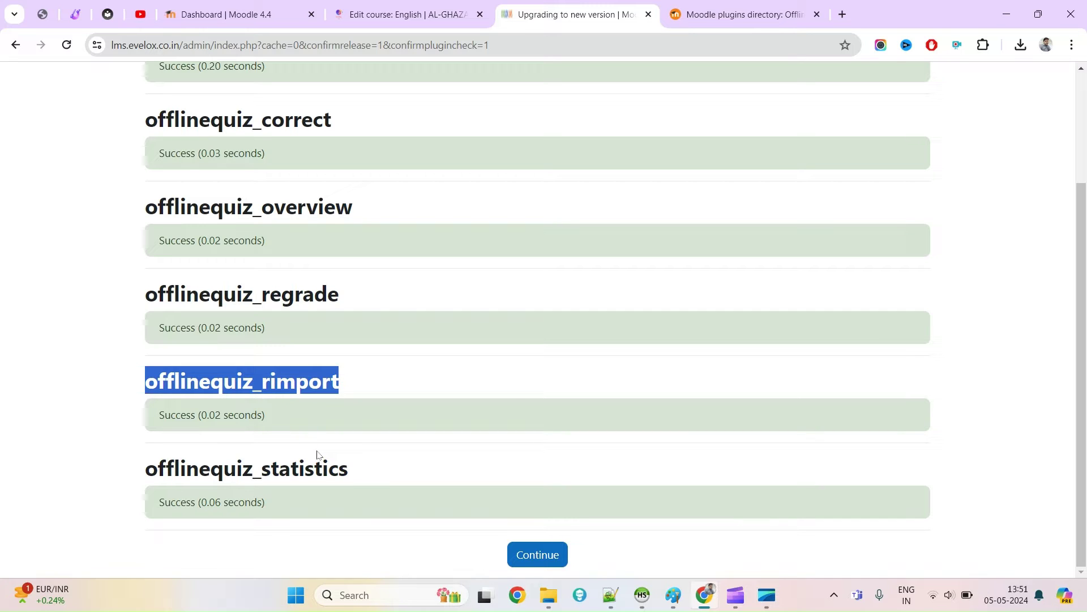
pyautogui.doubleClick(268, 469)
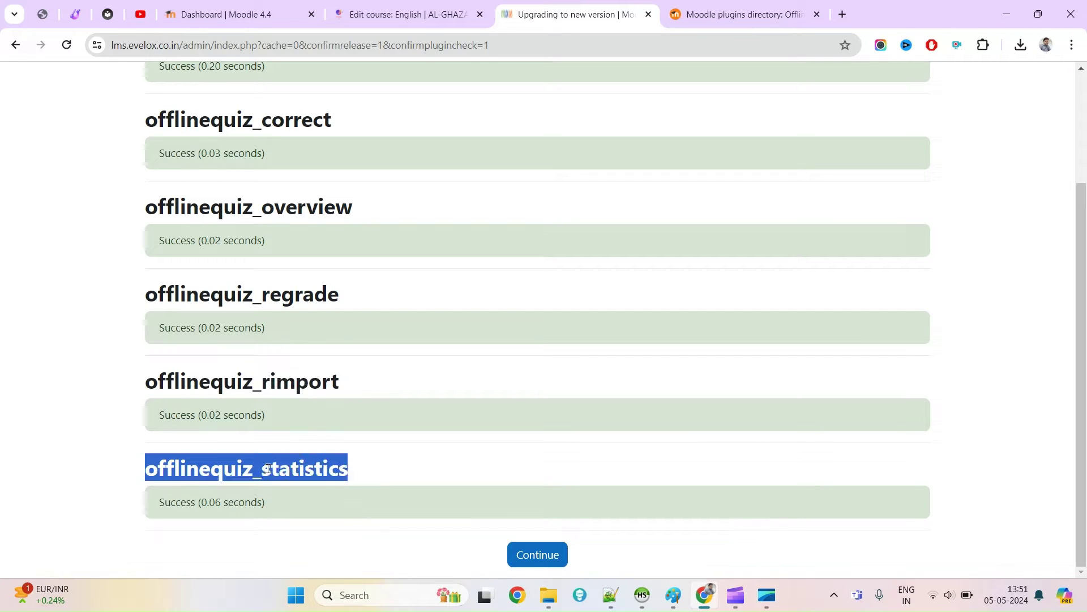
# Continue to the new Offline Quiz settings and save them with their defaults, keeping Assessment as the Look setting
pyautogui.click(538, 554)
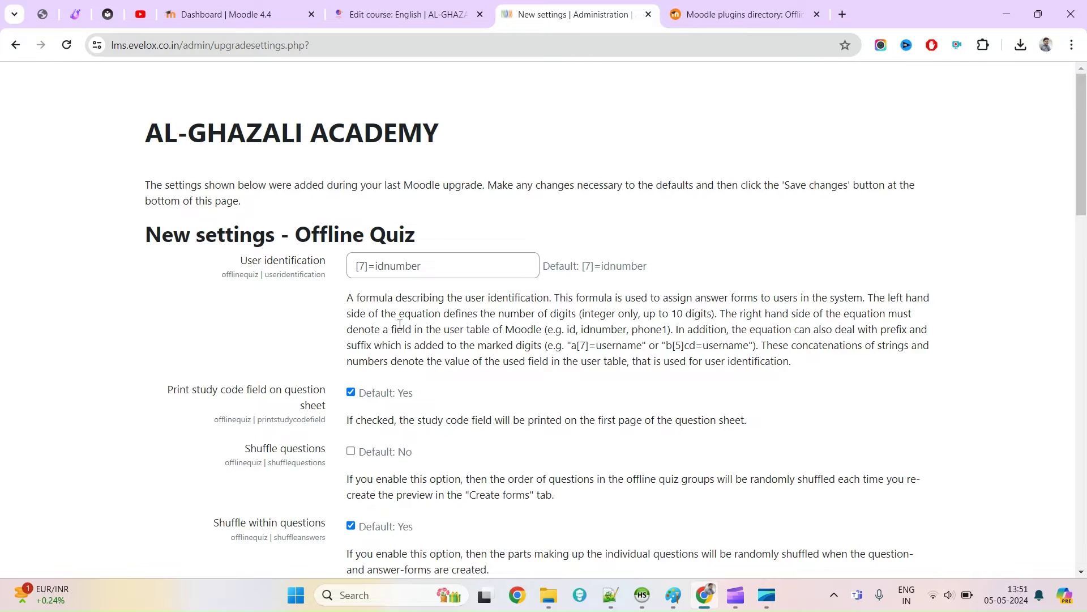
pyautogui.scroll(-20, 366, 295)
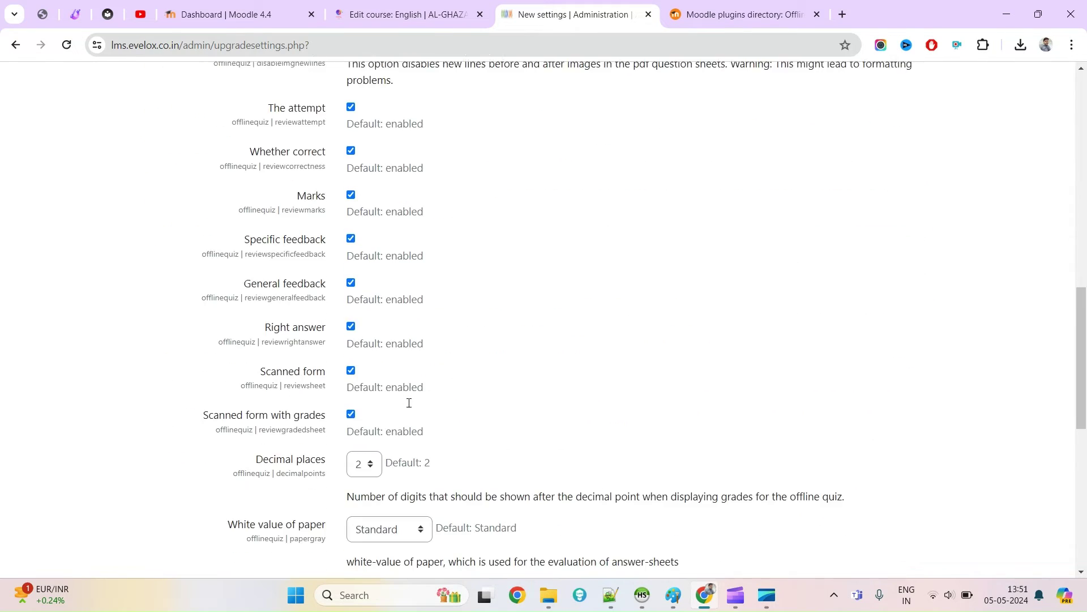
pyautogui.scroll(-2, 409, 403)
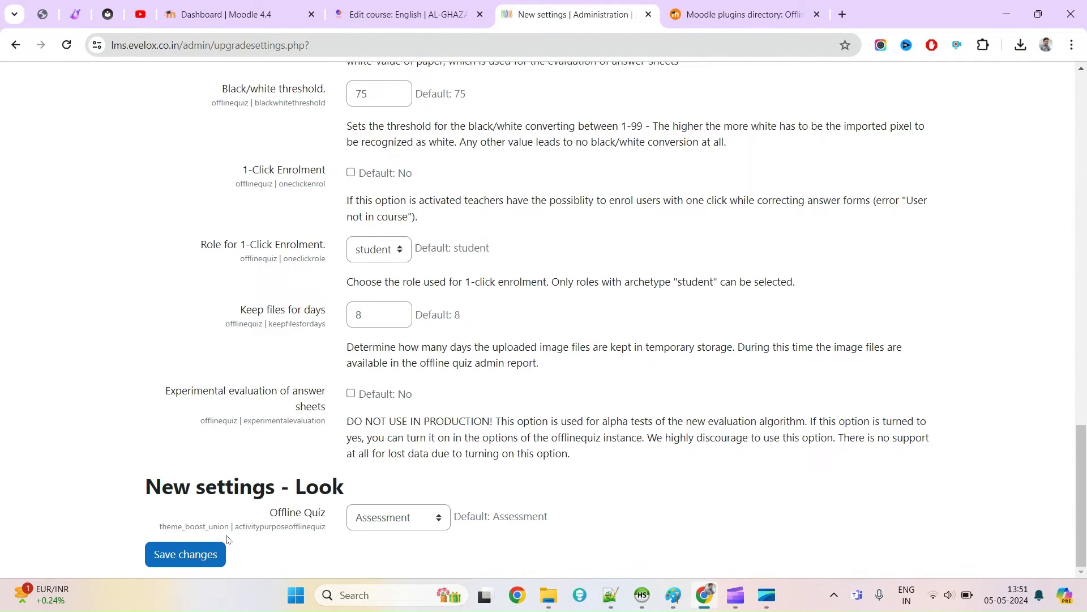
pyautogui.click(190, 556)
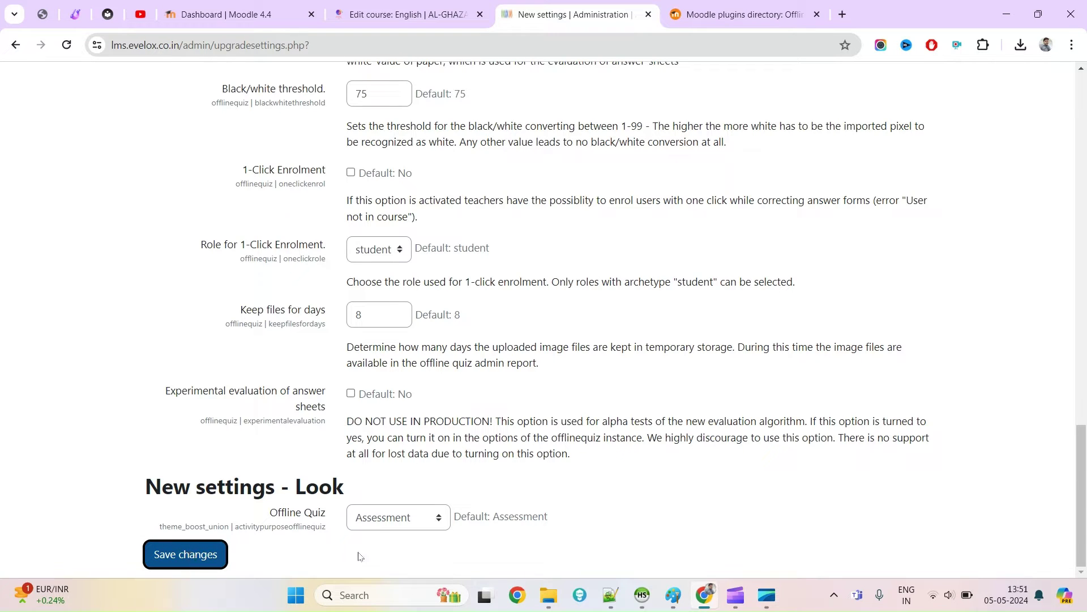
pyautogui.click(390, 519)
pyautogui.click(389, 519)
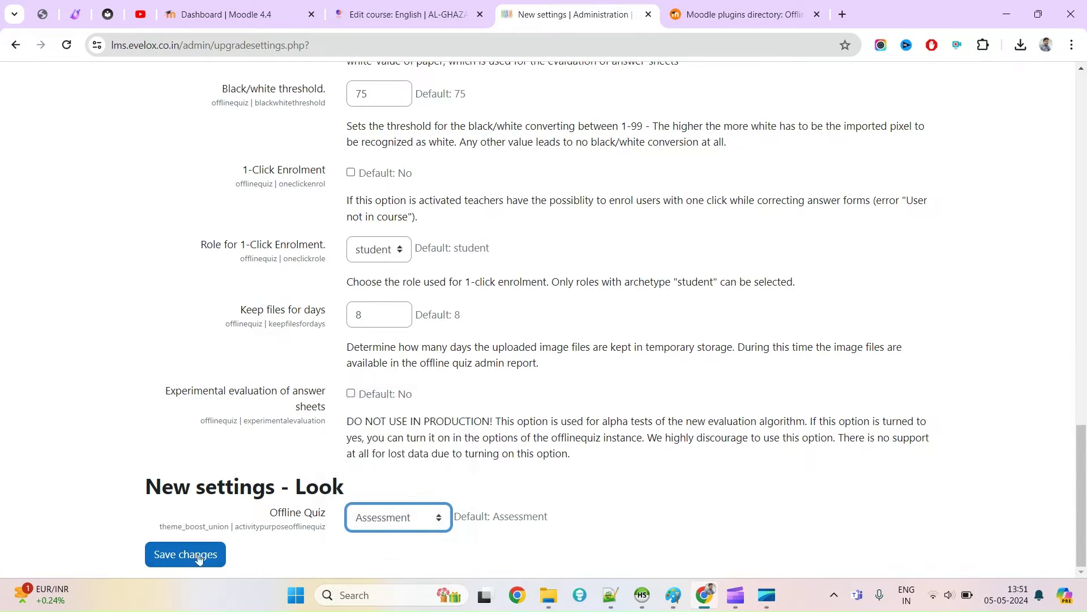
pyautogui.click(184, 560)
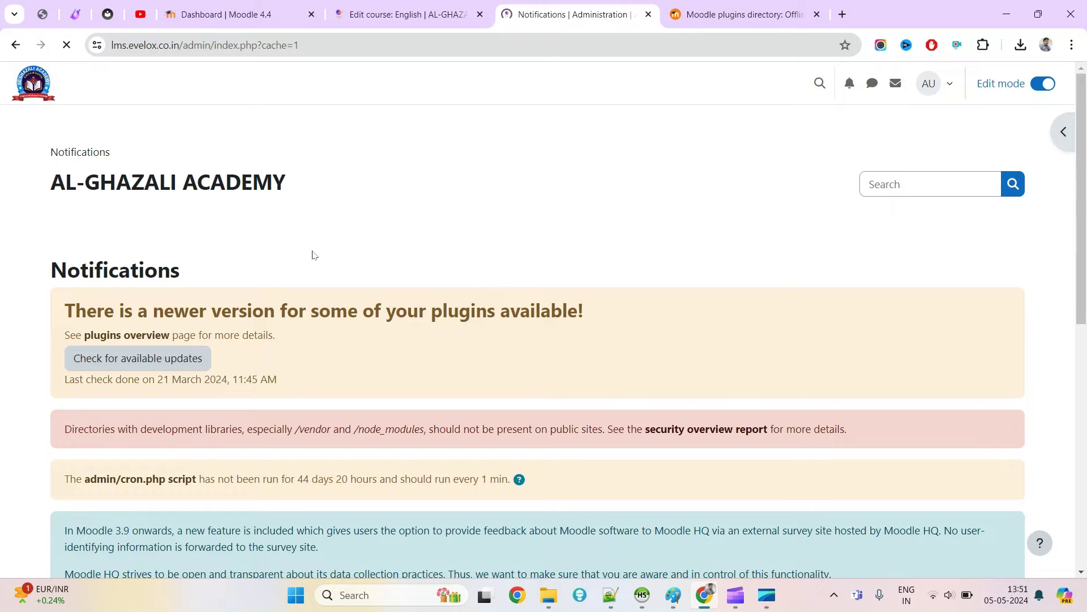
# Open the English course of the NEET ENG class through the management of classes and subjects
pyautogui.click(189, 226)
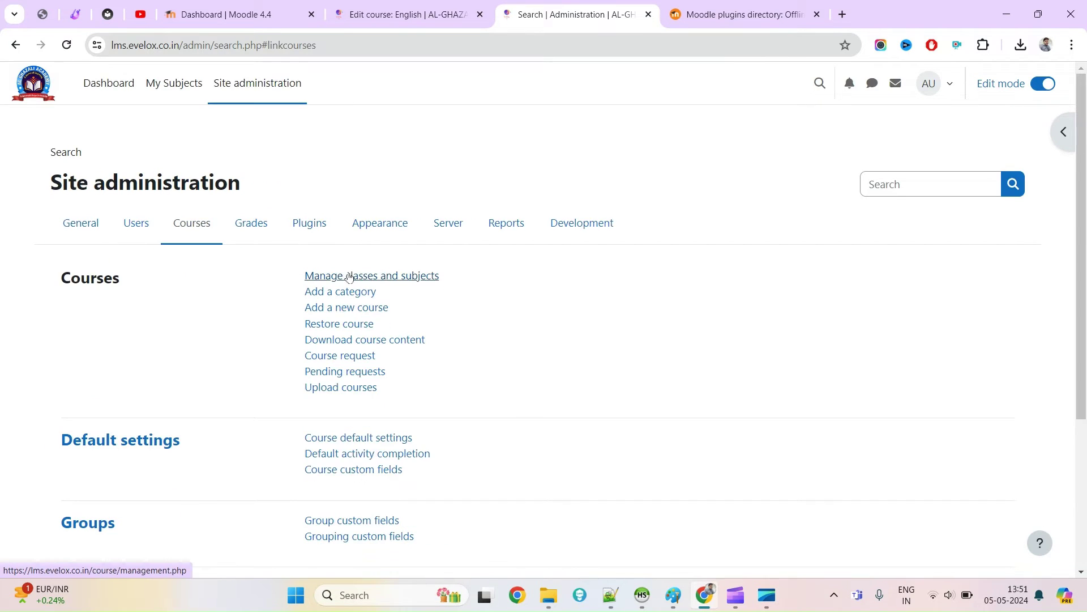
pyautogui.click(349, 277)
pyautogui.scroll(-2, 241, 400)
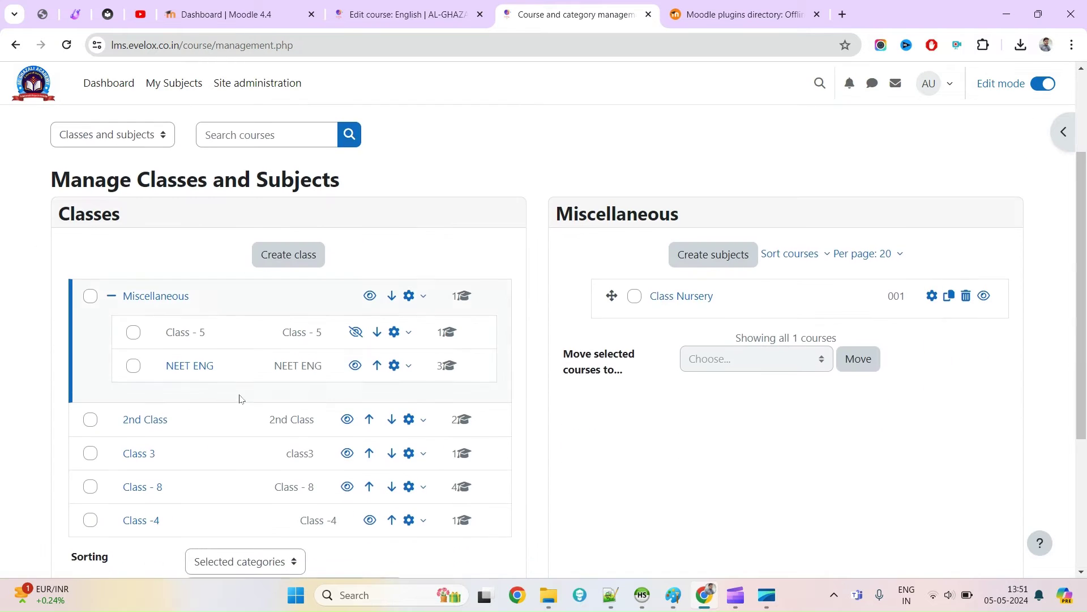
pyautogui.click(197, 368)
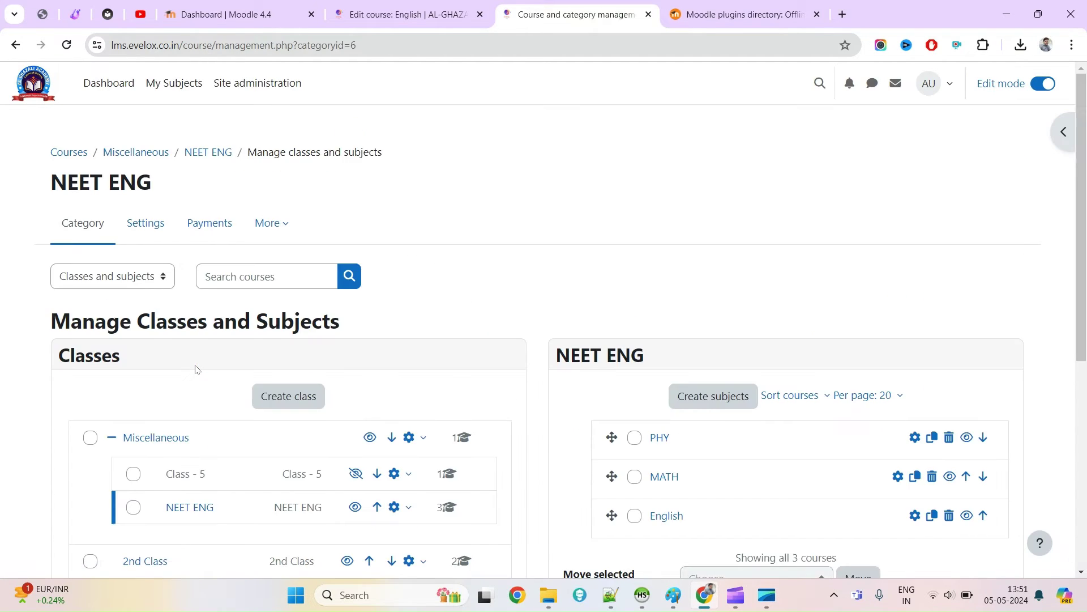
pyautogui.scroll(-5, 197, 370)
pyautogui.click(667, 233)
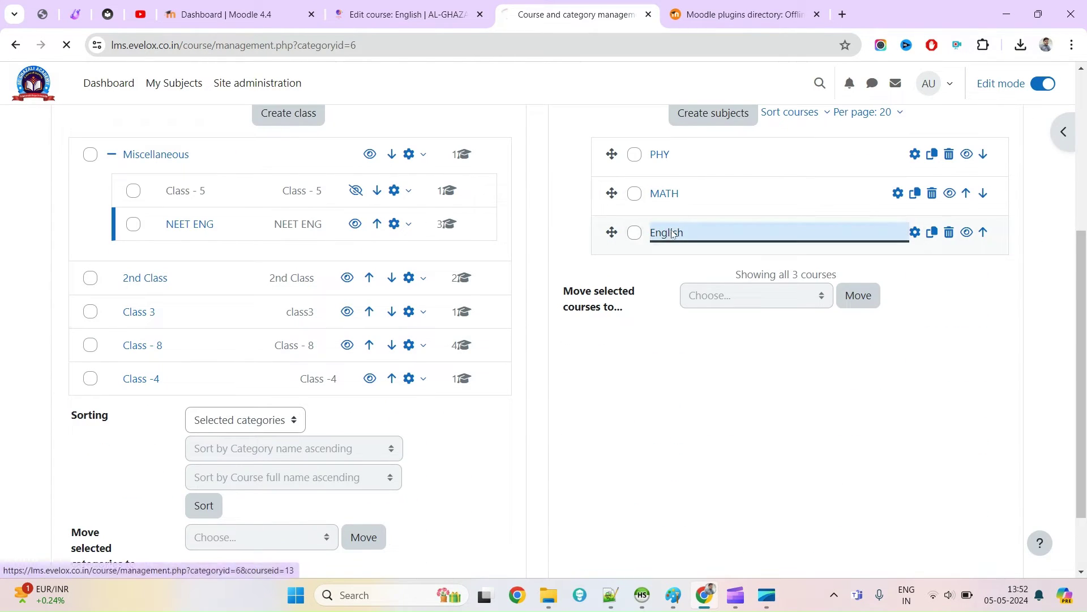
pyautogui.scroll(-10, 440, 438)
pyautogui.scroll(-5, 441, 438)
pyautogui.click(400, 209)
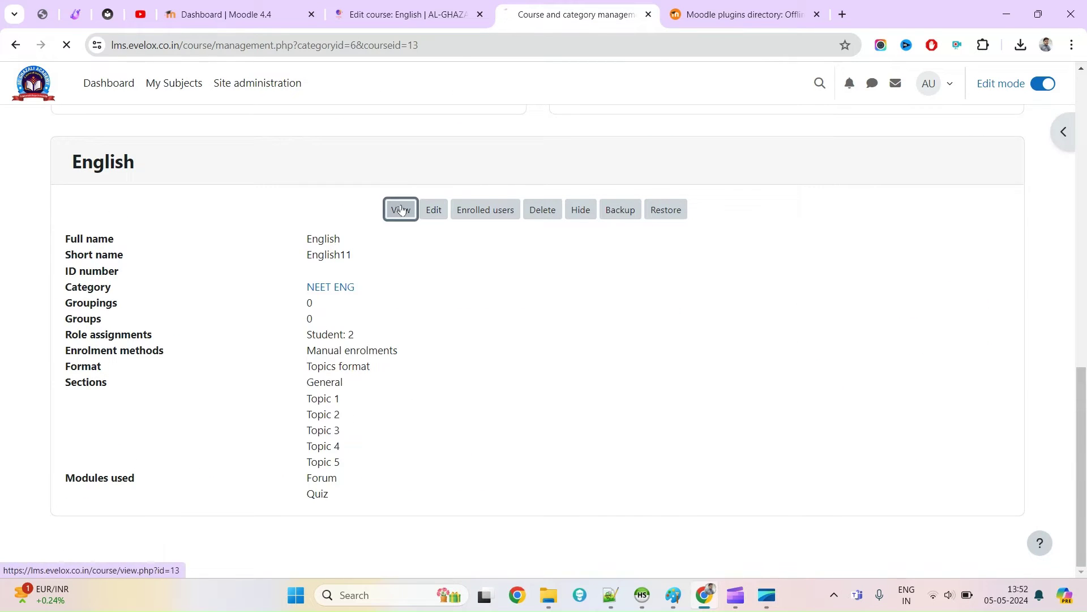
# Find the Offline Quiz activity for Topic 2 by searching for "offline" and star it as a favourite
pyautogui.scroll(-9, 306, 493)
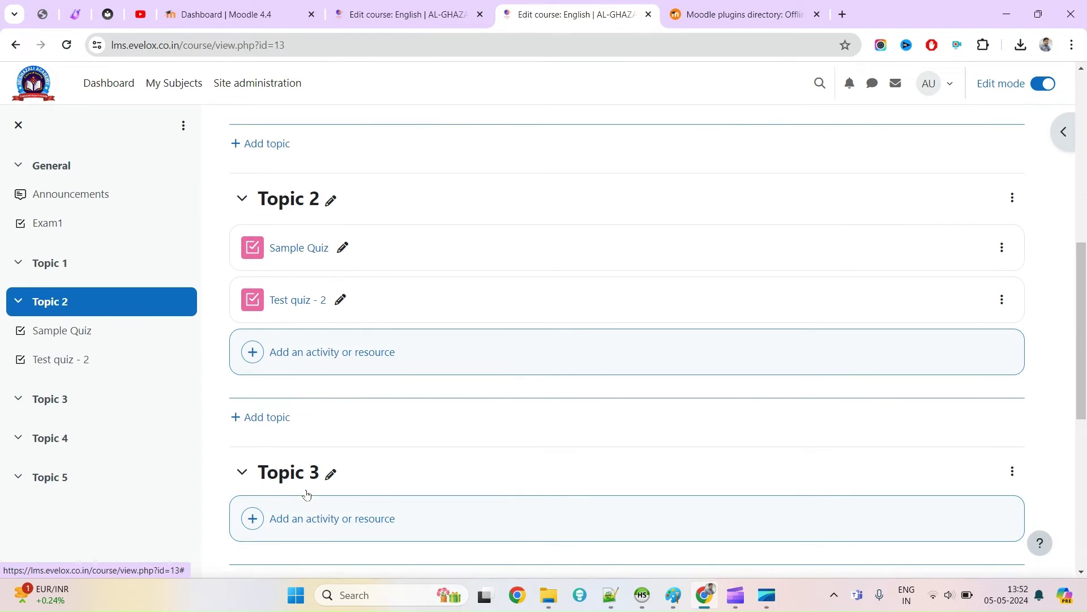
pyautogui.click(313, 360)
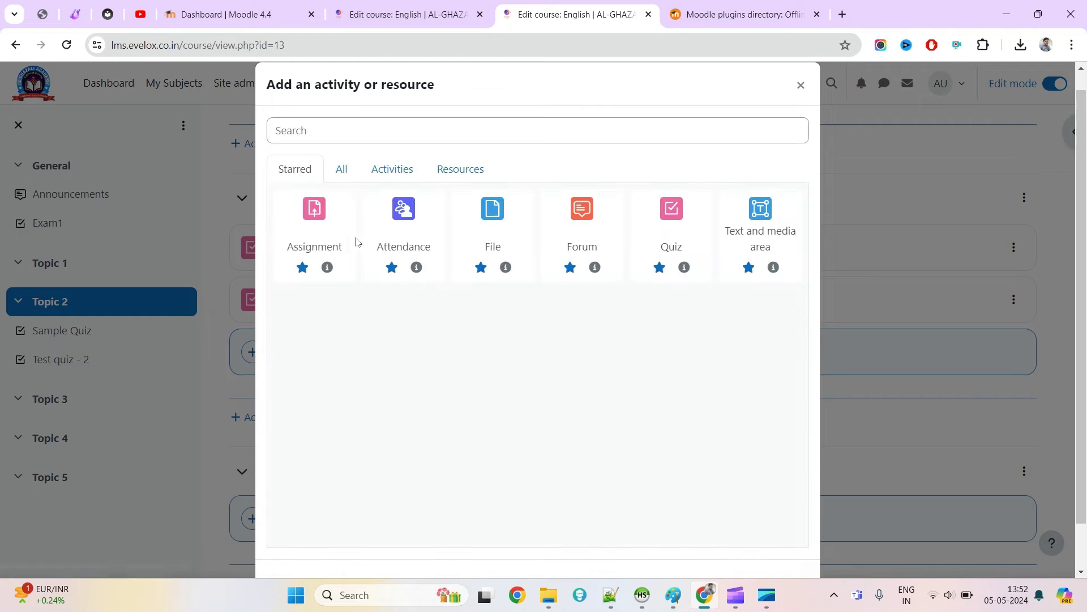
pyautogui.click(341, 169)
pyautogui.click(379, 129)
pyautogui.write('offline')
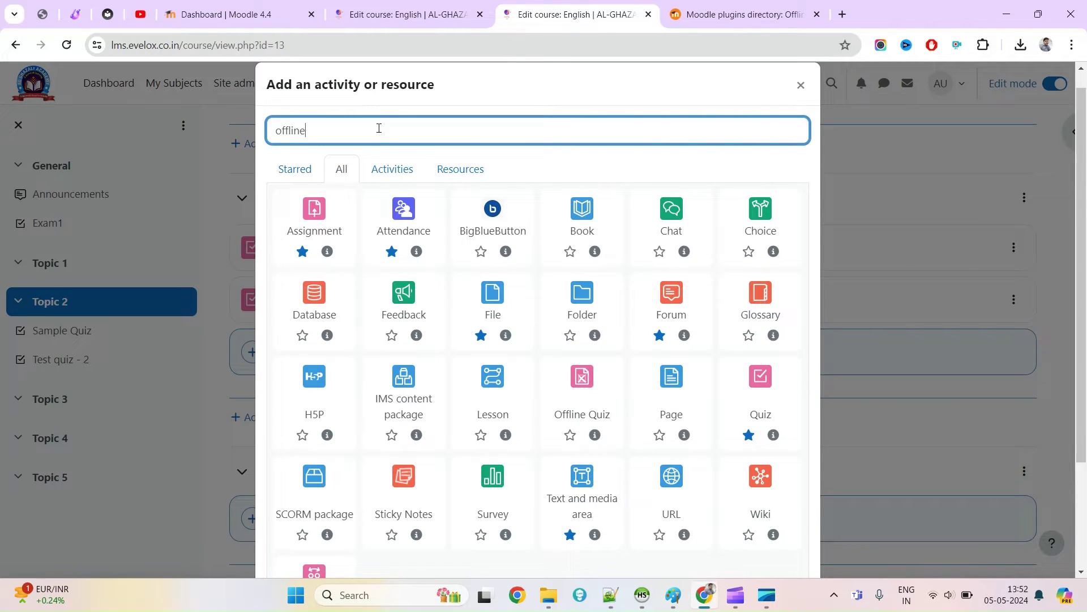
pyautogui.click(392, 260)
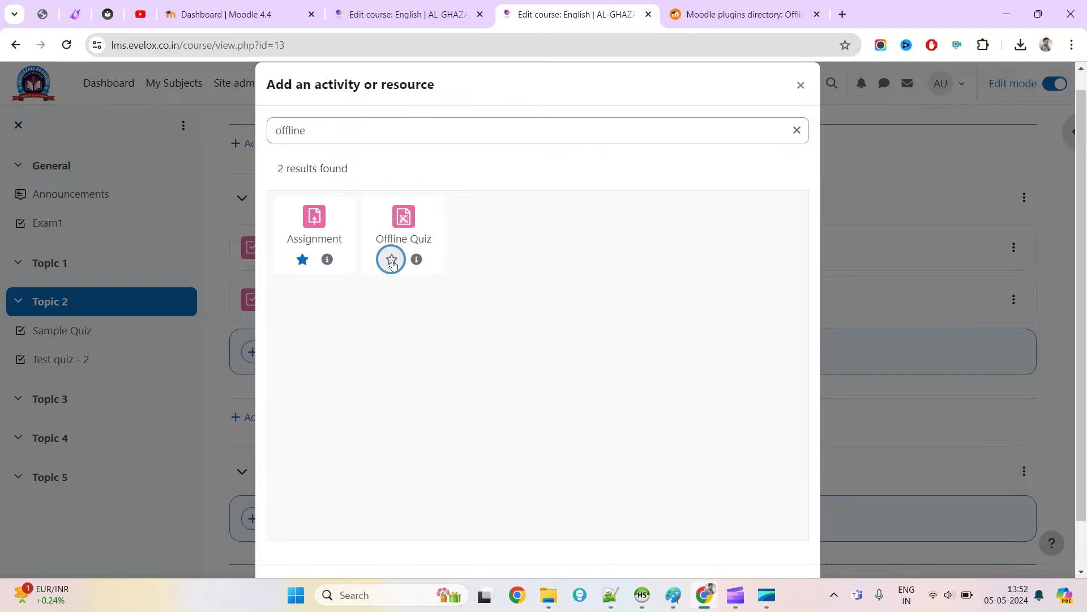
pyautogui.click(802, 132)
# Start adding a new Offline Quiz to Topic 2 from the starred activities
pyautogui.click(288, 182)
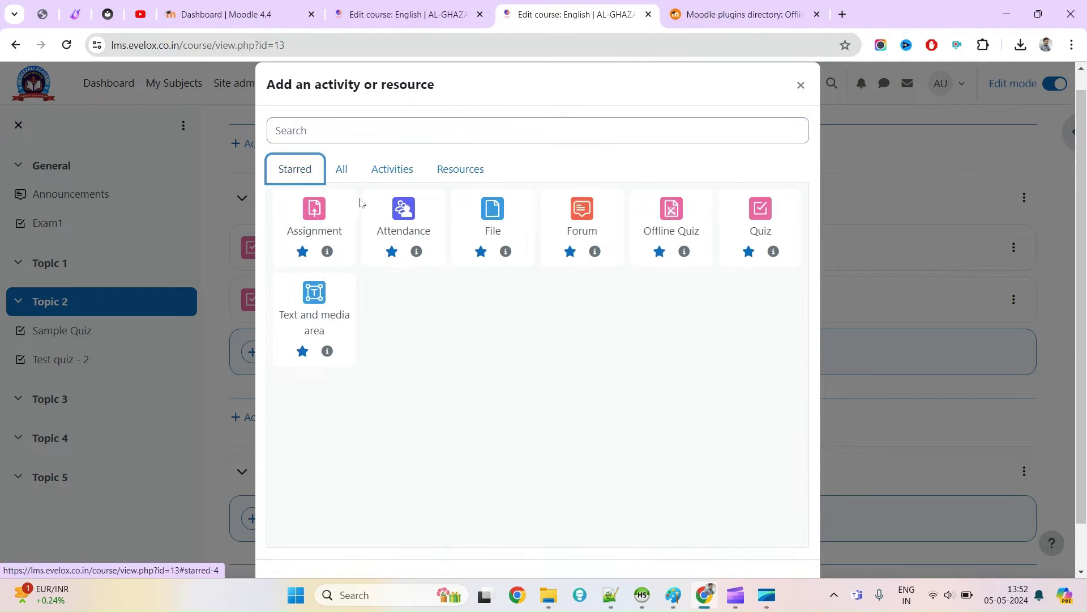
pyautogui.click(341, 171)
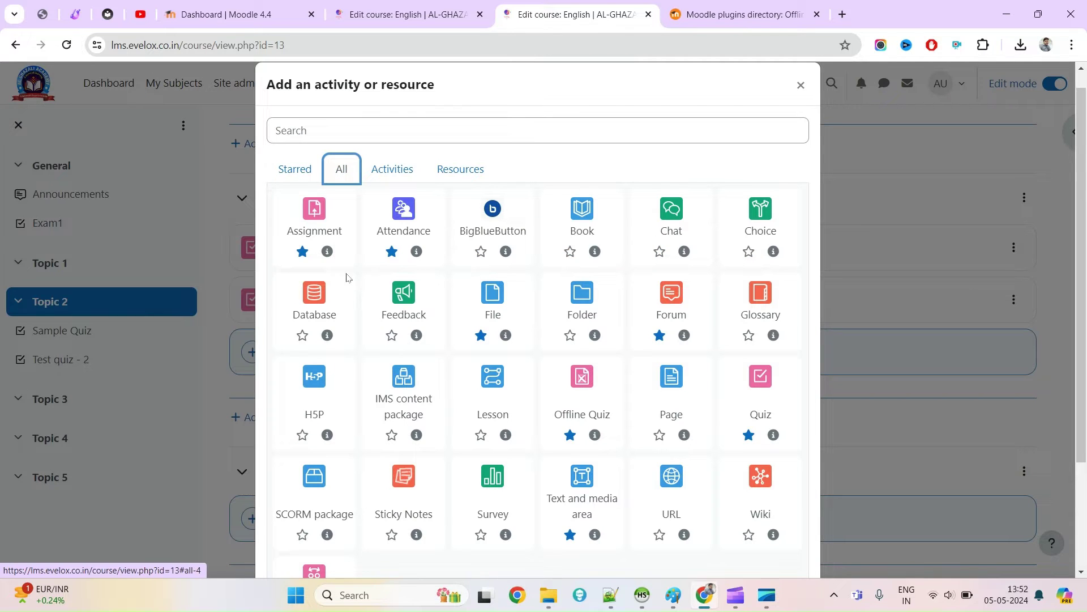
pyautogui.click(393, 170)
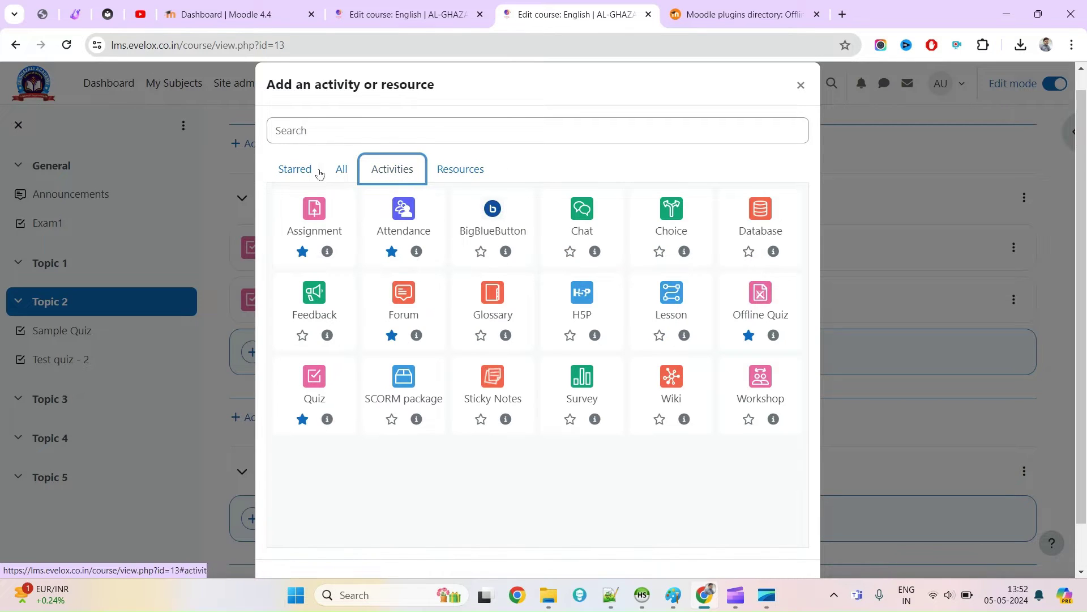
pyautogui.click(271, 172)
pyautogui.click(410, 177)
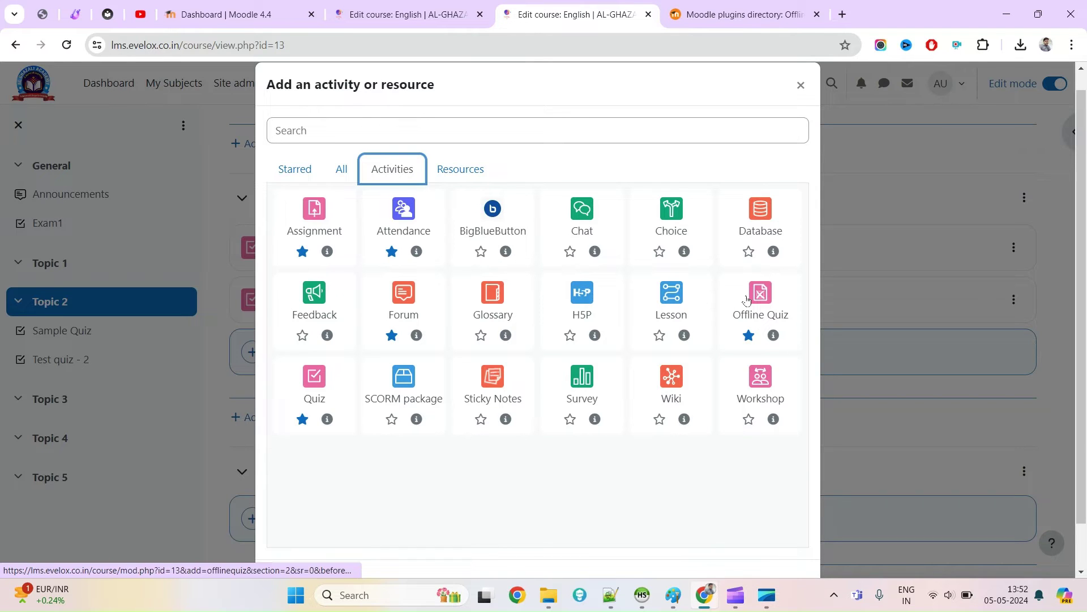
pyautogui.click(306, 174)
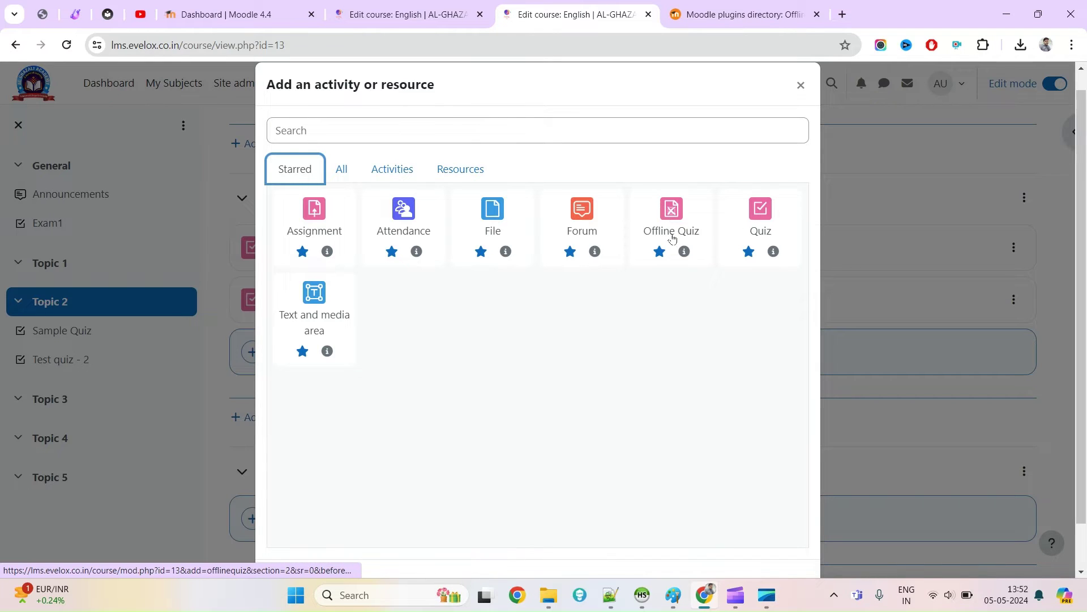
pyautogui.click(671, 214)
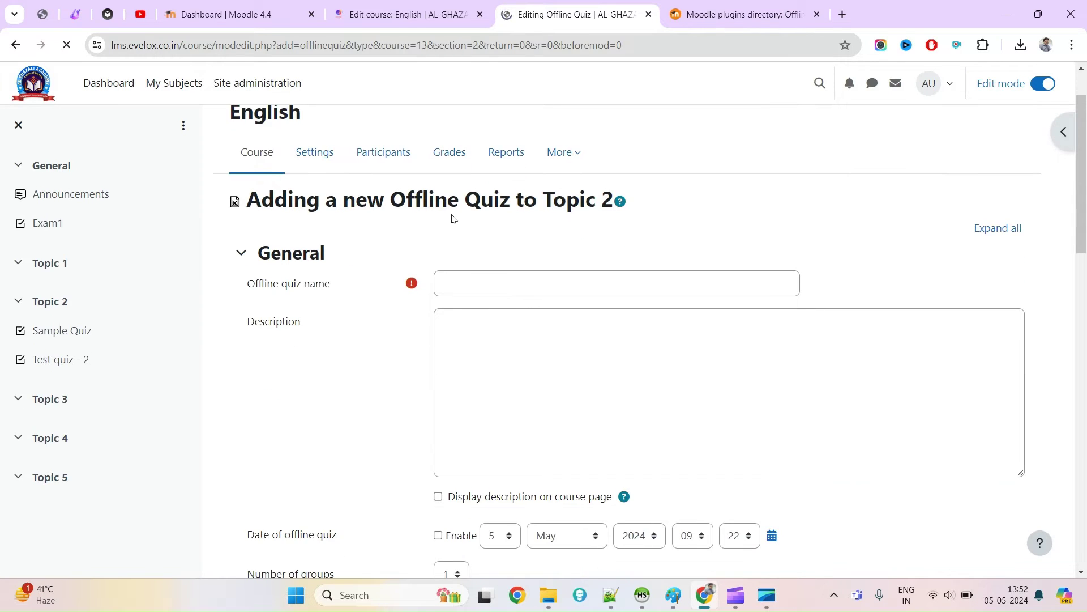
# Name the offline quiz "My first offline Quiz" and use the same text as its description
pyautogui.click(463, 281)
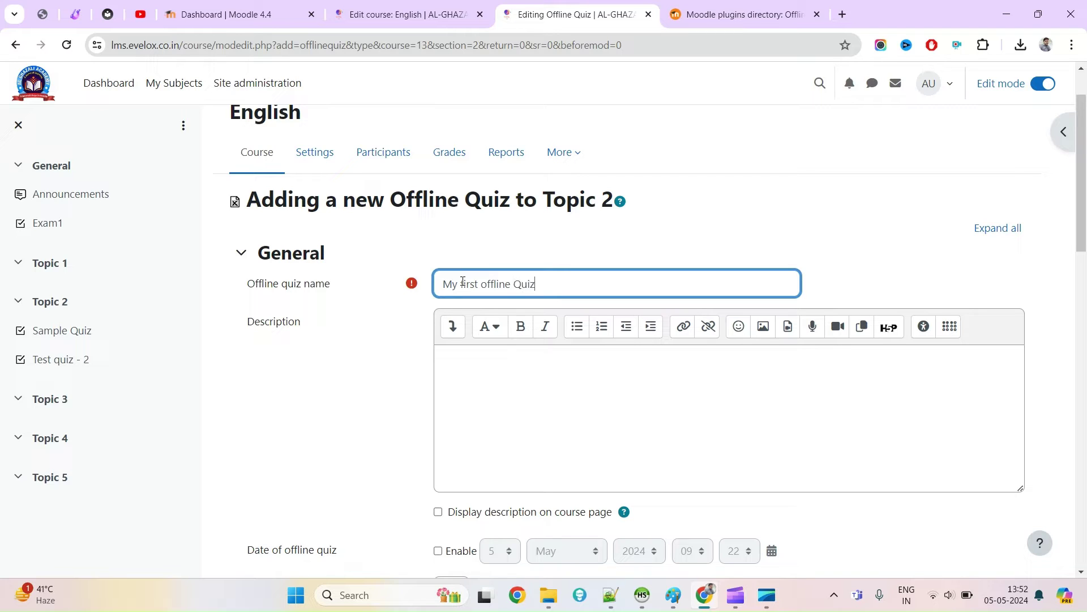
pyautogui.hotkey('ctrl', 'a')
pyautogui.hotkey('ctrl', 'c')
pyautogui.click(466, 360)
pyautogui.hotkey('ctrl', 'v')
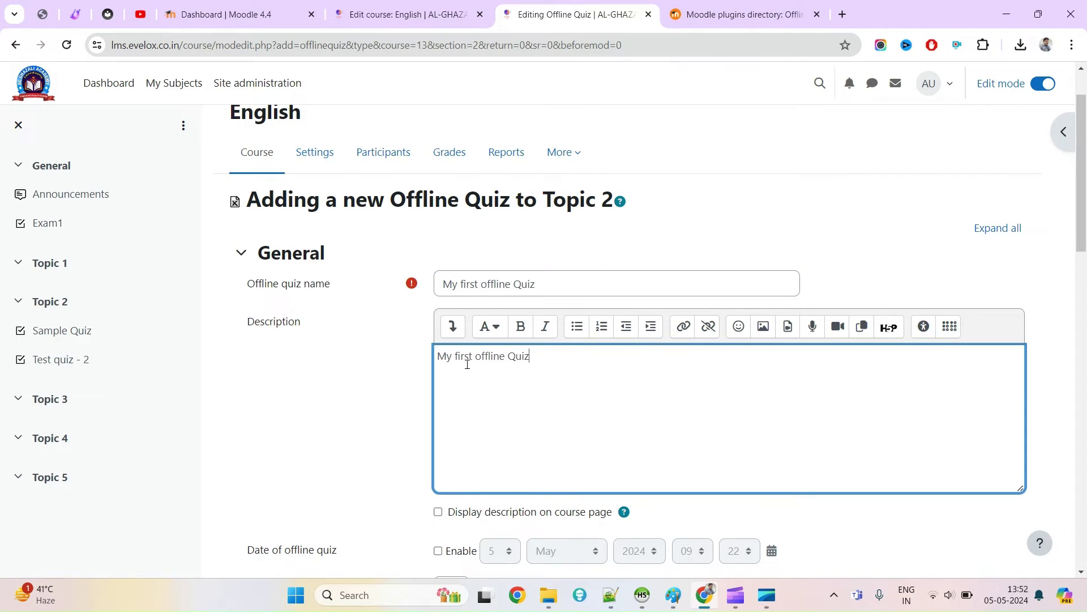
# Set Shuffle questions to Yes for the offline quiz
pyautogui.scroll(-6, 474, 383)
pyautogui.scroll(-1, 460, 363)
pyautogui.scroll(2, 461, 359)
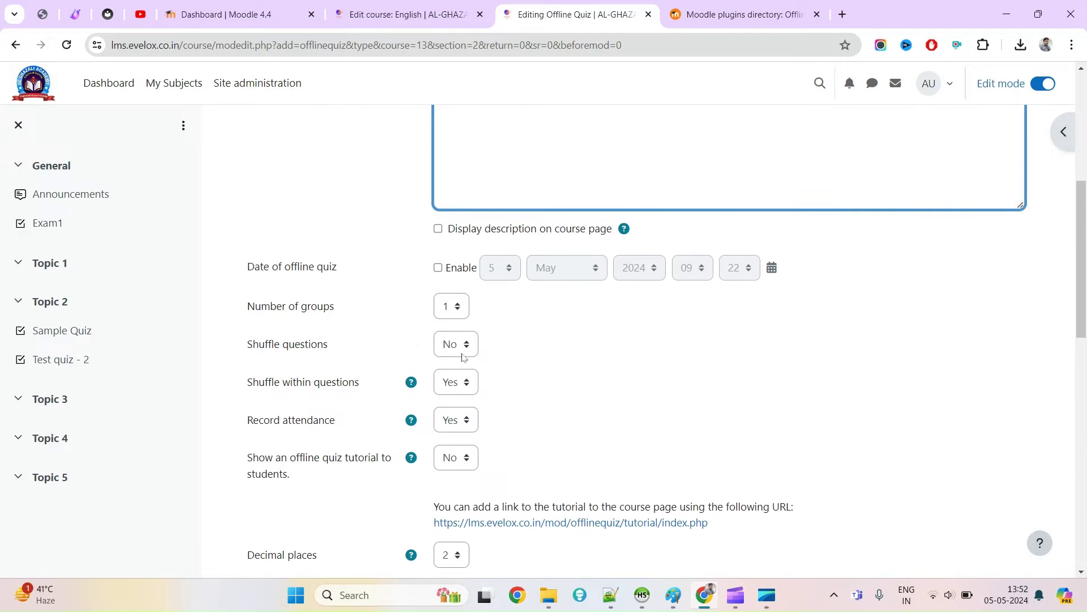
pyautogui.moveTo(233, 315); pyautogui.dragTo(452, 309)
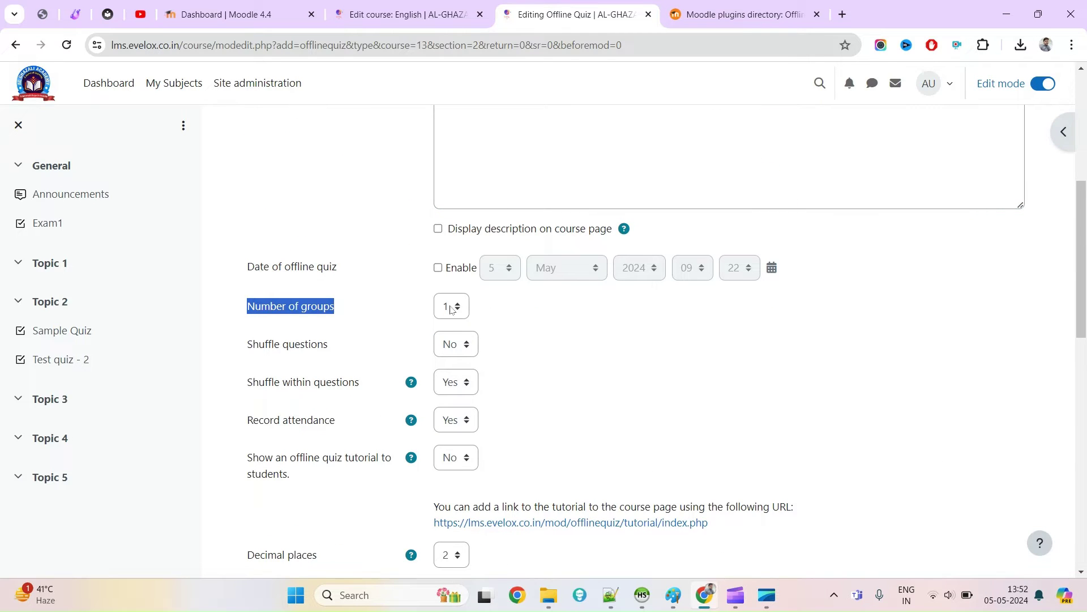
pyautogui.scroll(-2, 741, 377)
pyautogui.click(455, 209)
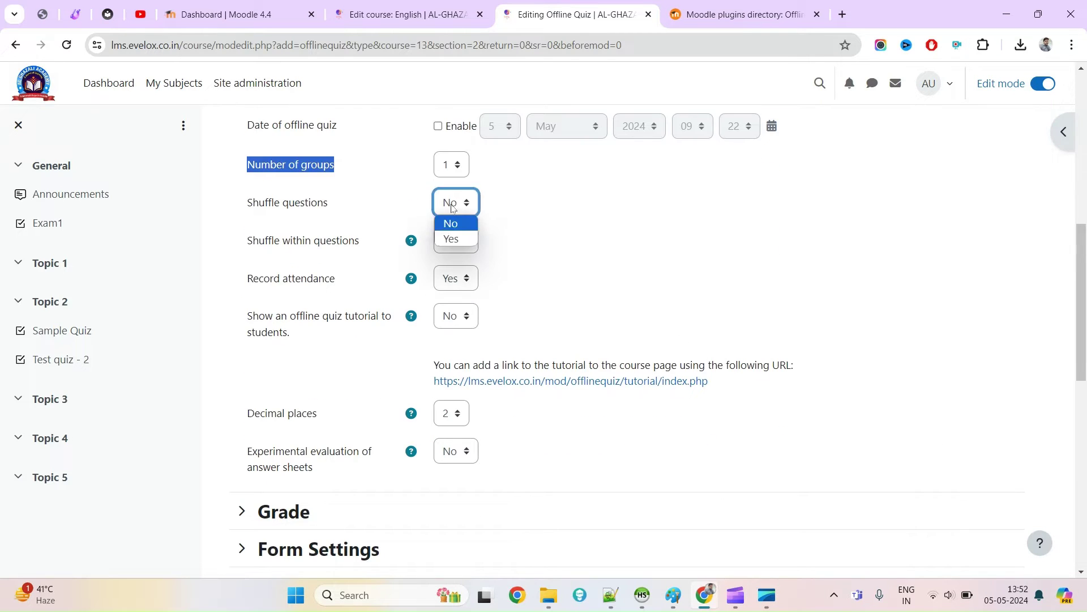
pyautogui.click(458, 238)
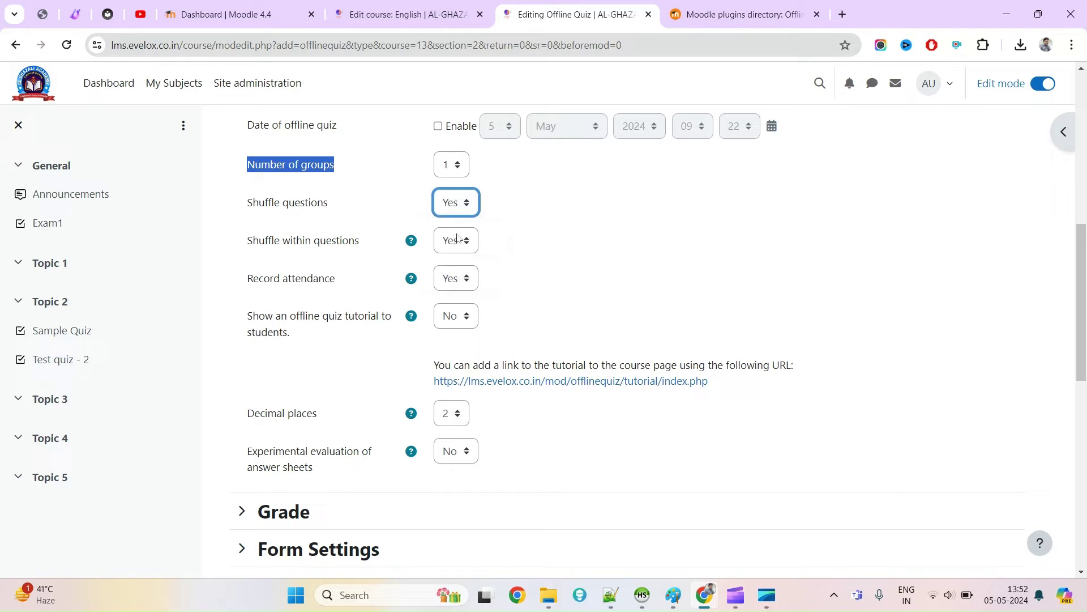
# Save the offline quiz with its remaining default settings and display it
pyautogui.click(457, 216)
pyautogui.click(458, 226)
pyautogui.scroll(-3, 487, 321)
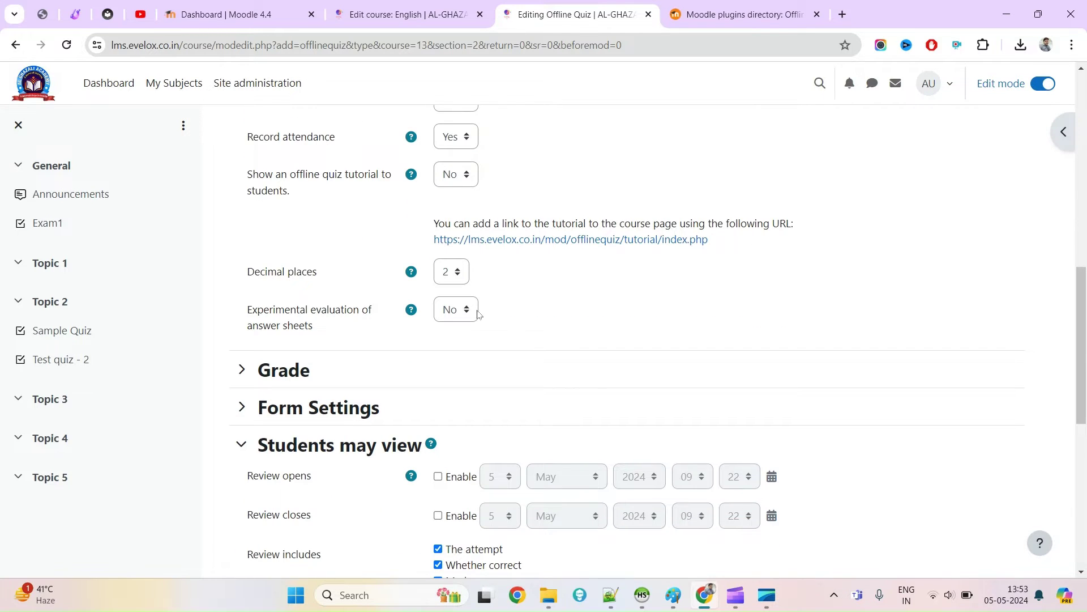
pyautogui.scroll(-6, 408, 361)
pyautogui.scroll(-2, 451, 405)
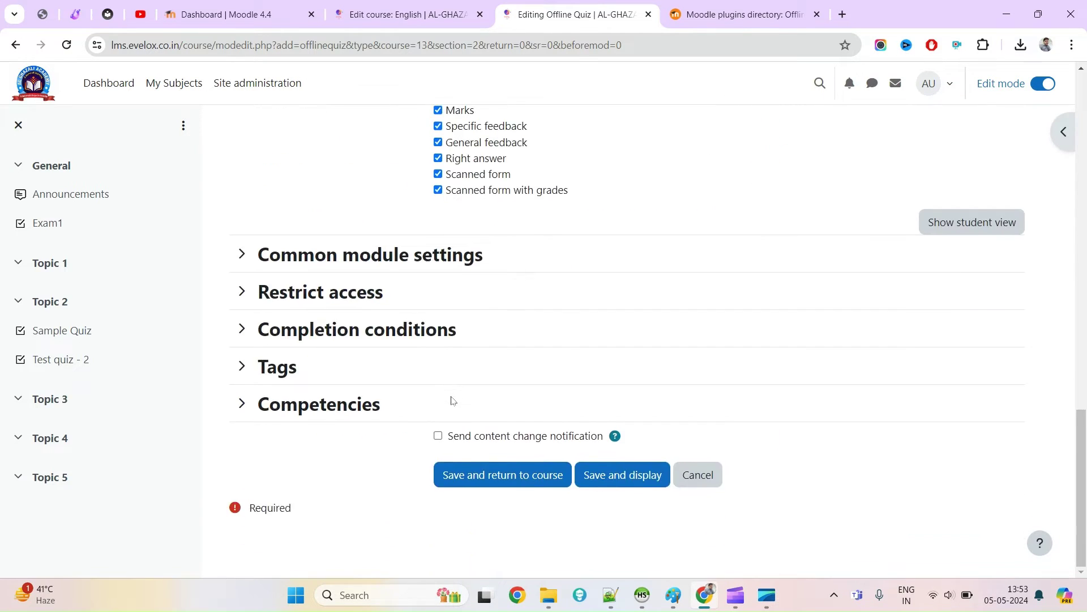
pyautogui.click(624, 483)
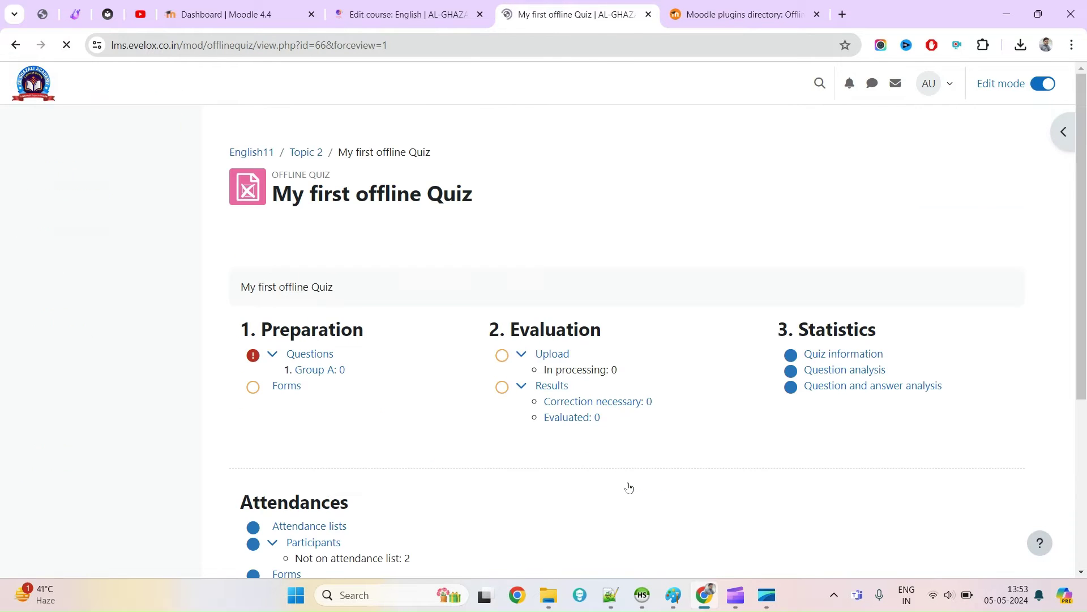
# Open the question preparation page of the offline quiz for Group A
pyautogui.scroll(-4, 474, 453)
pyautogui.scroll(4, 476, 440)
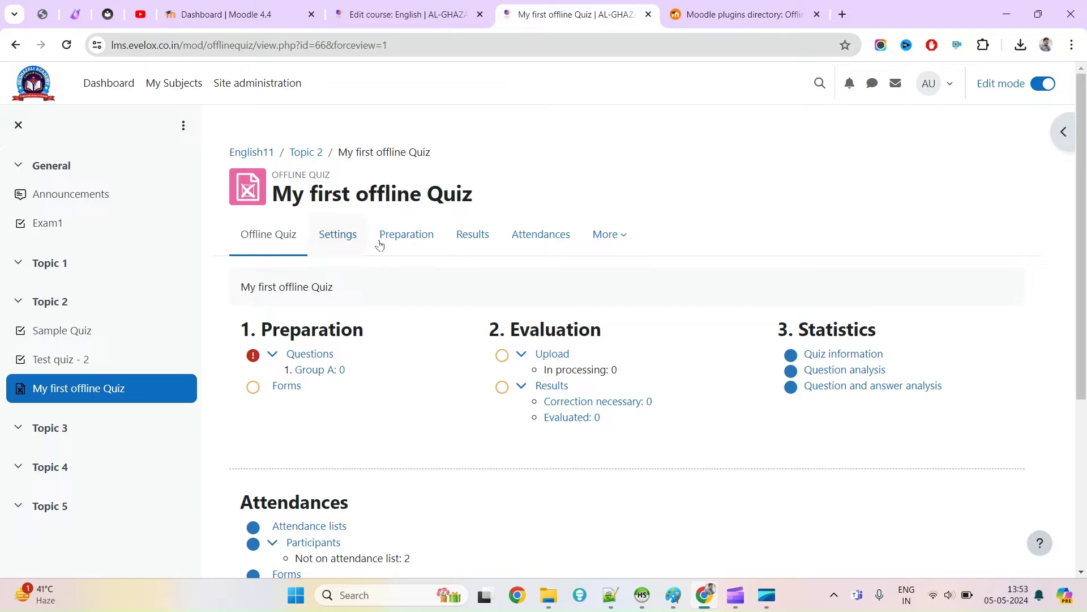
pyautogui.click(373, 253)
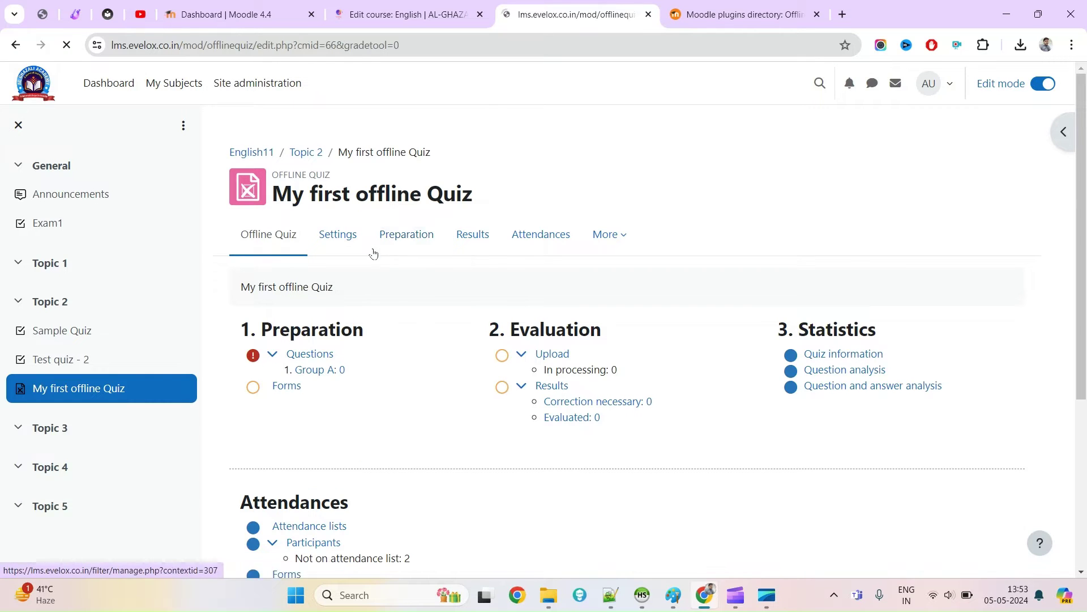
pyautogui.scroll(-3, 396, 258)
pyautogui.scroll(3, 429, 255)
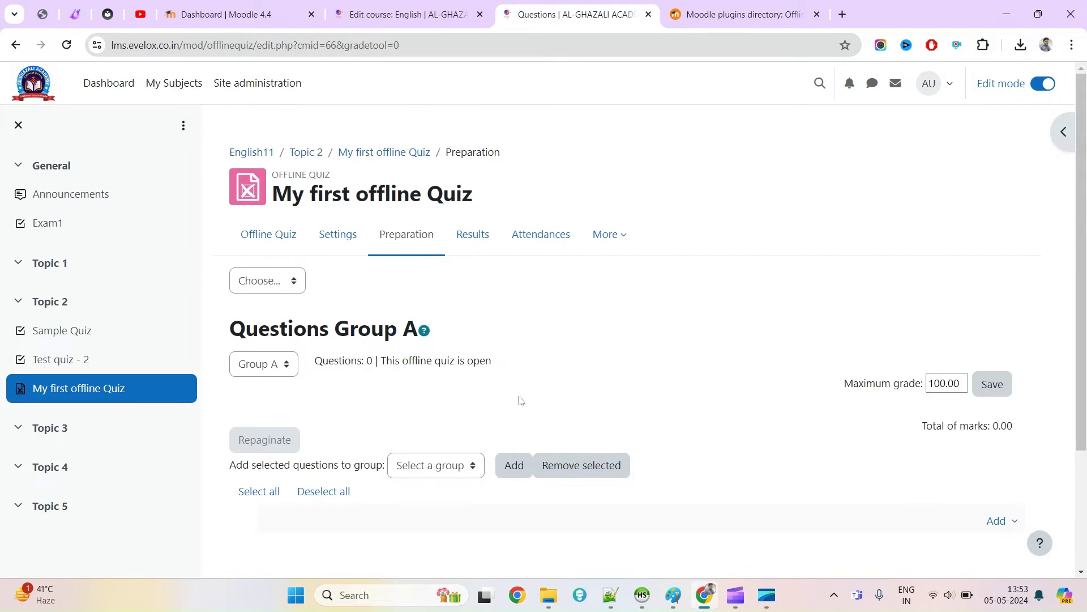
pyautogui.scroll(-3, 512, 344)
pyautogui.click(1000, 361)
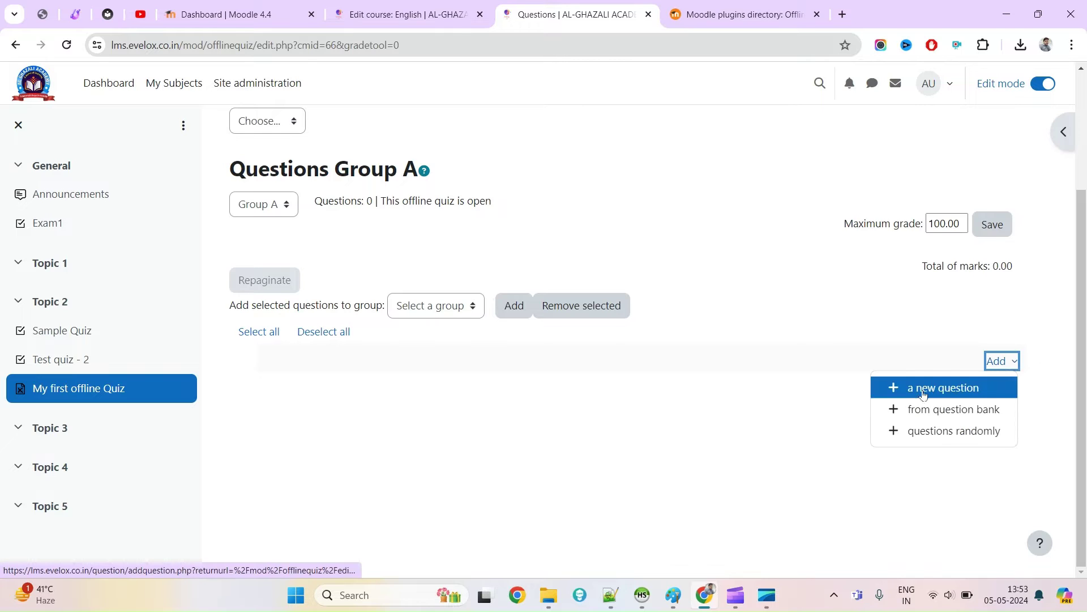
pyautogui.click(946, 409)
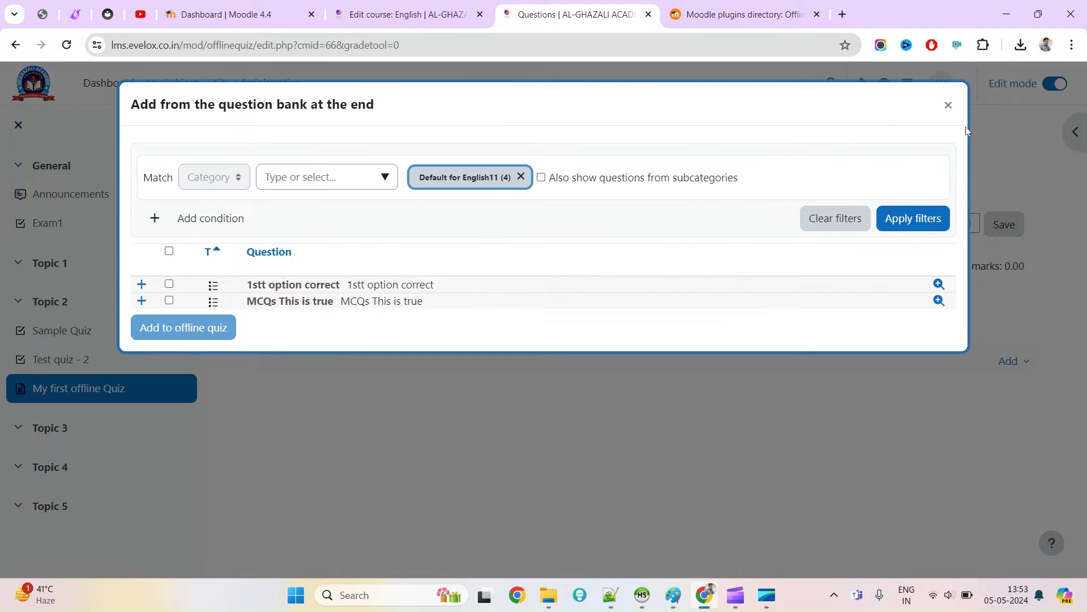
pyautogui.click(946, 102)
# Open the question bank for Group A and select the question "MCQs This is true"
pyautogui.click(1003, 363)
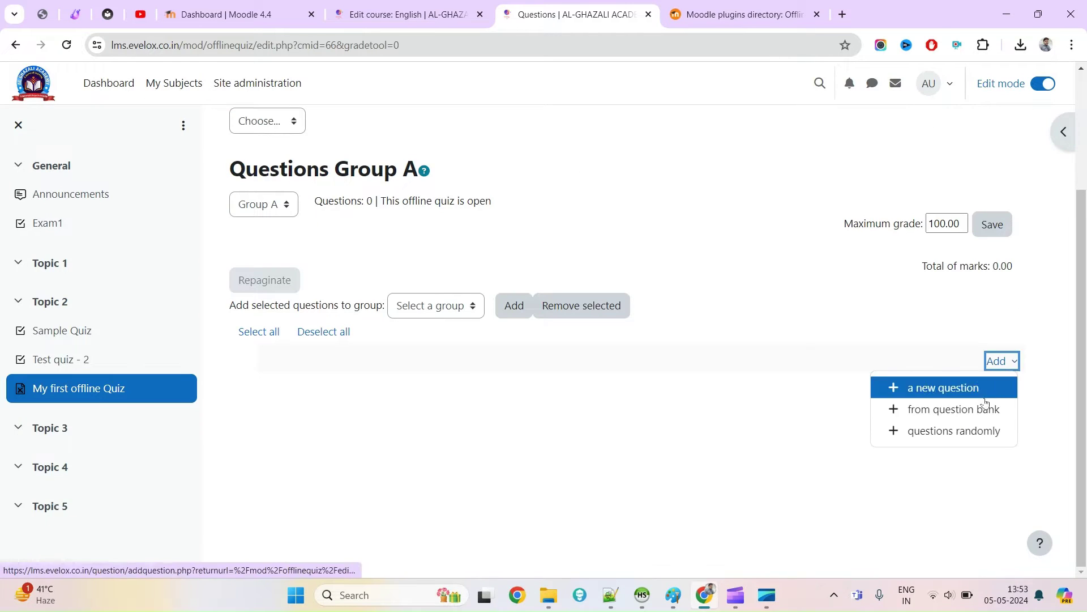
pyautogui.click(956, 408)
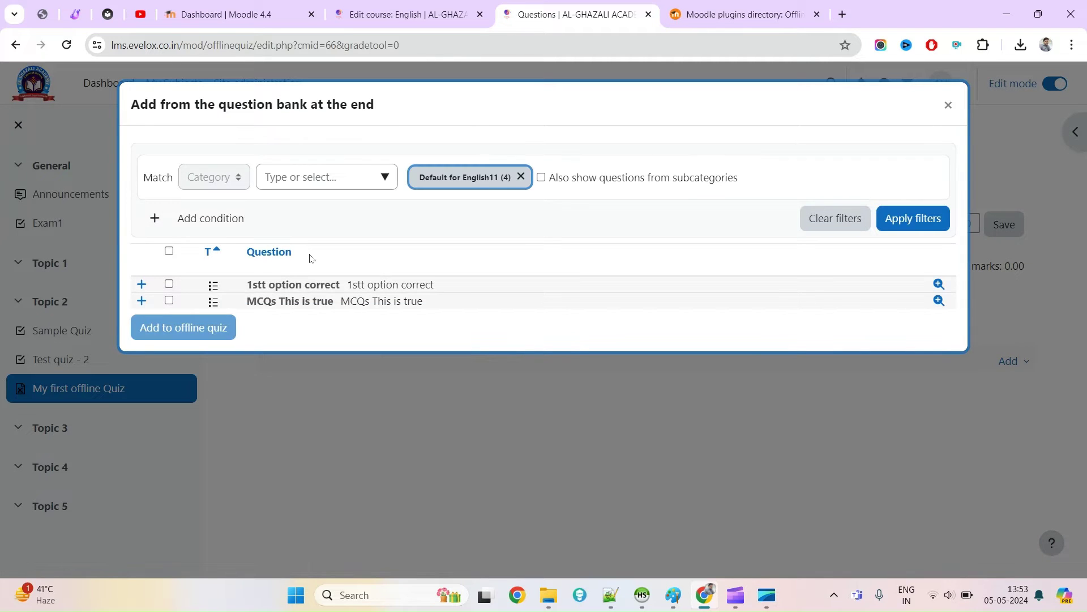
pyautogui.click(171, 301)
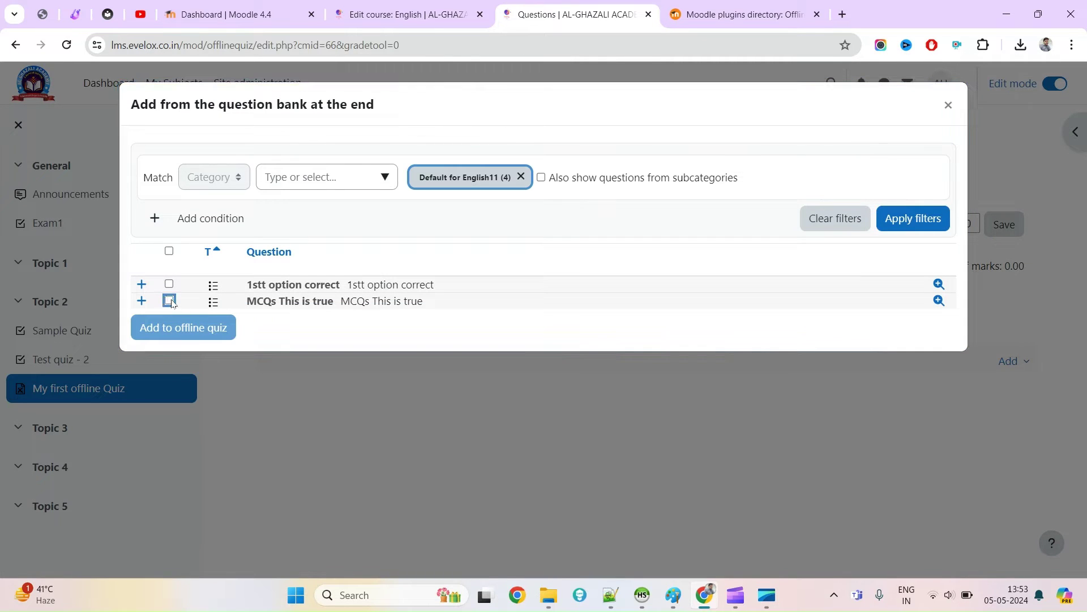
# Read the Offline Quiz description in the Moodle plugins directory about supported question types, then return to the question bank
pyautogui.click(725, 13)
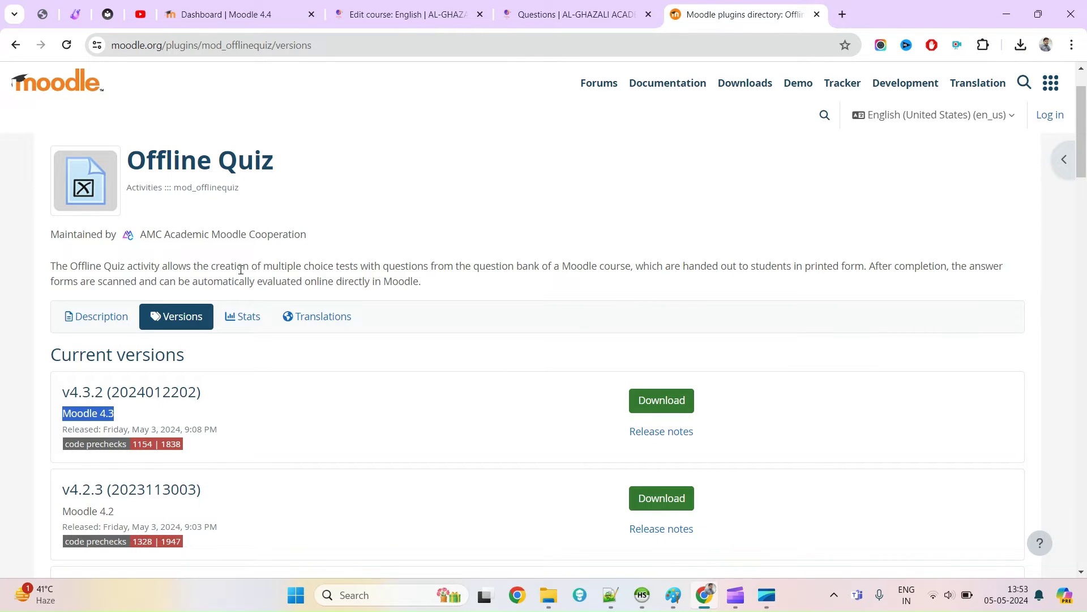
pyautogui.doubleClick(281, 265)
pyautogui.moveTo(283, 265); pyautogui.dragTo(542, 183)
pyautogui.click(559, 4)
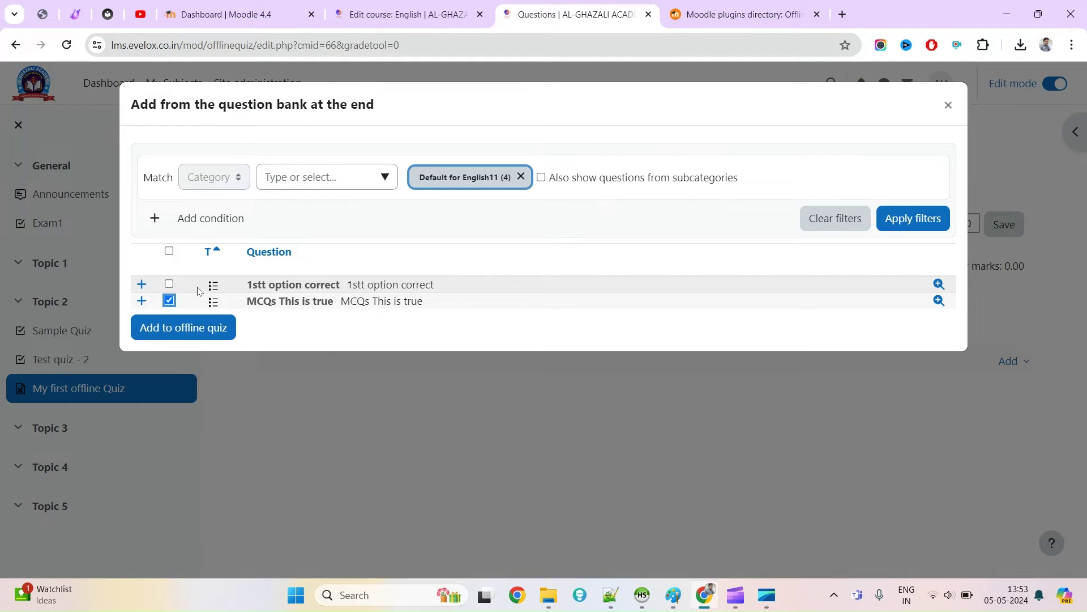
# Also select the question "1stt option correct" and add both selected questions to the offline quiz
pyautogui.click(169, 284)
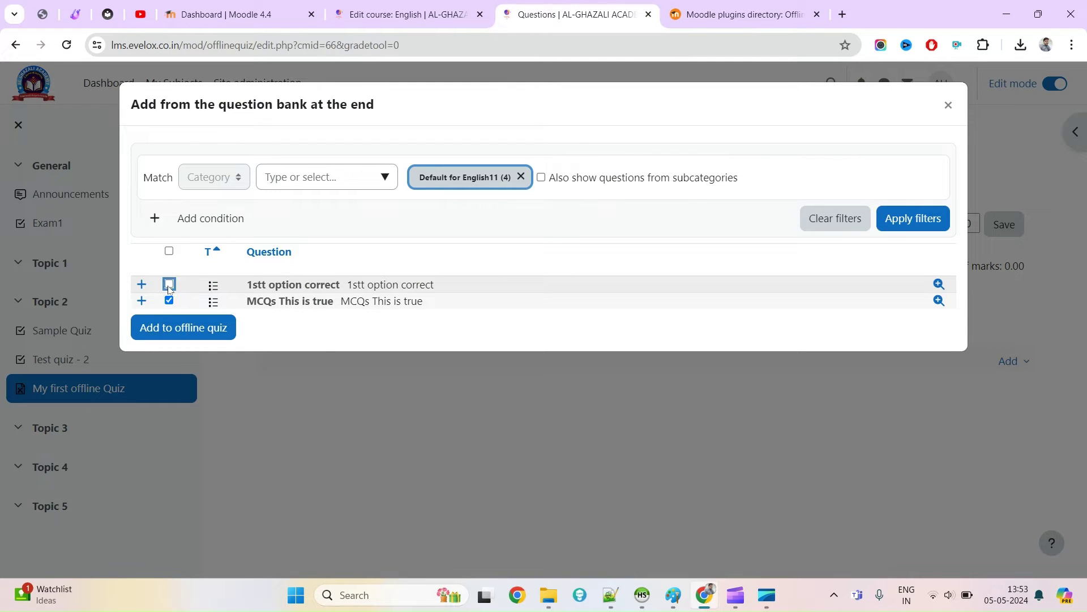
pyautogui.click(187, 327)
pyautogui.scroll(-3, 507, 438)
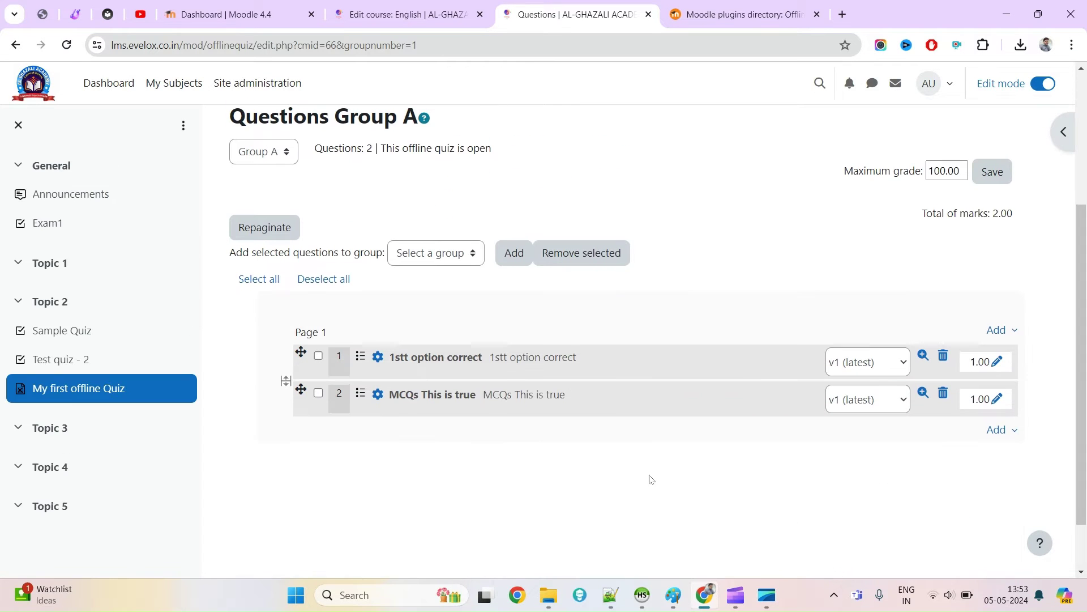
pyautogui.click(1000, 429)
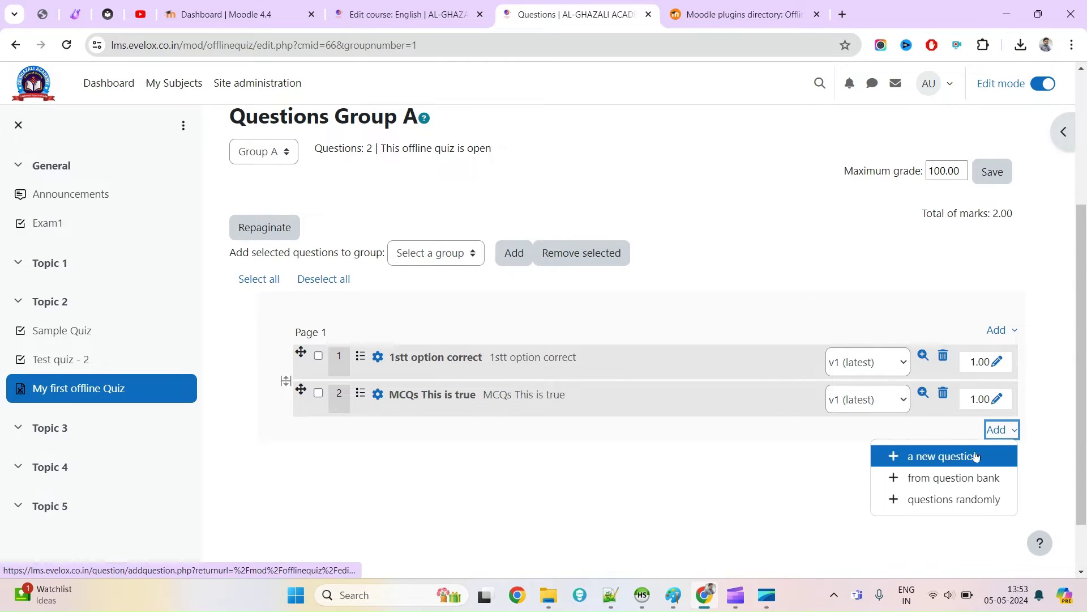
pyautogui.click(937, 455)
pyautogui.click(717, 123)
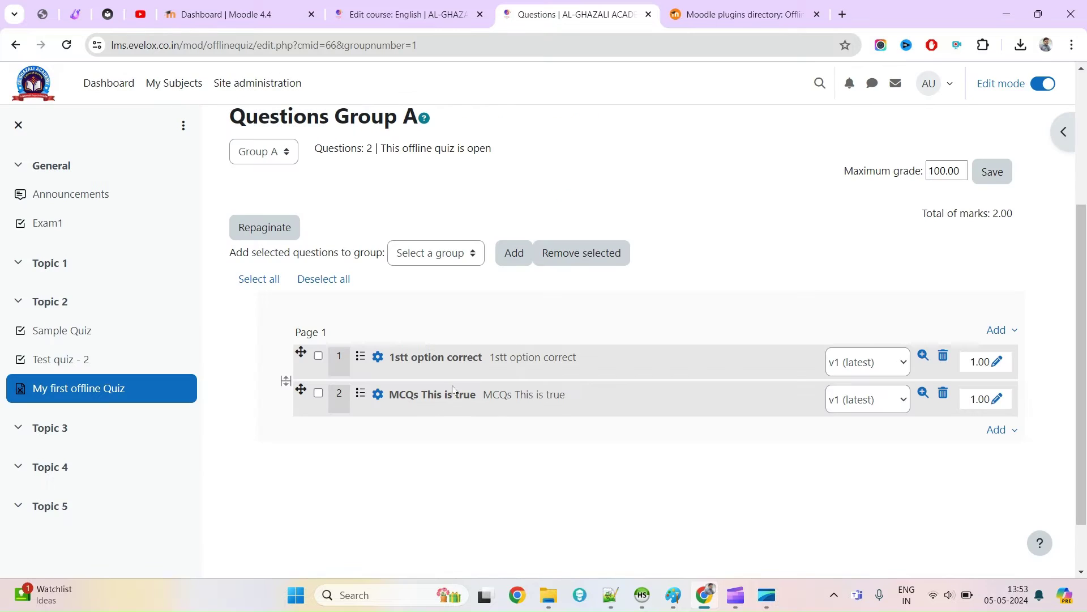
# Examine the settings of the two added multiple-choice questions and return to the Group A question list
pyautogui.click(368, 397)
pyautogui.scroll(-15, 366, 397)
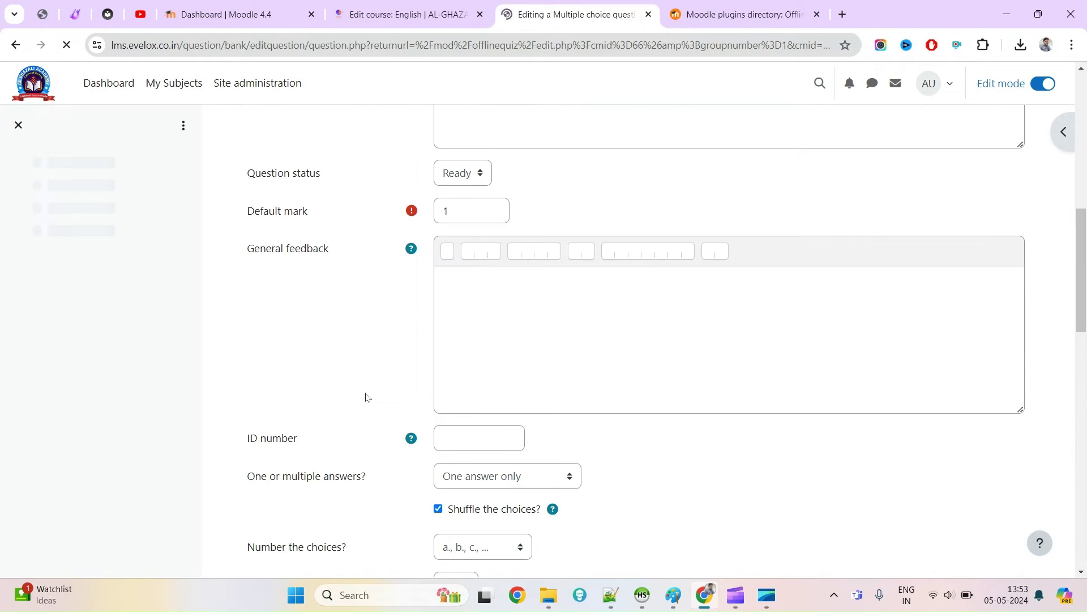
pyautogui.scroll(-10, 366, 396)
pyautogui.hotkey('alt', 'Left')
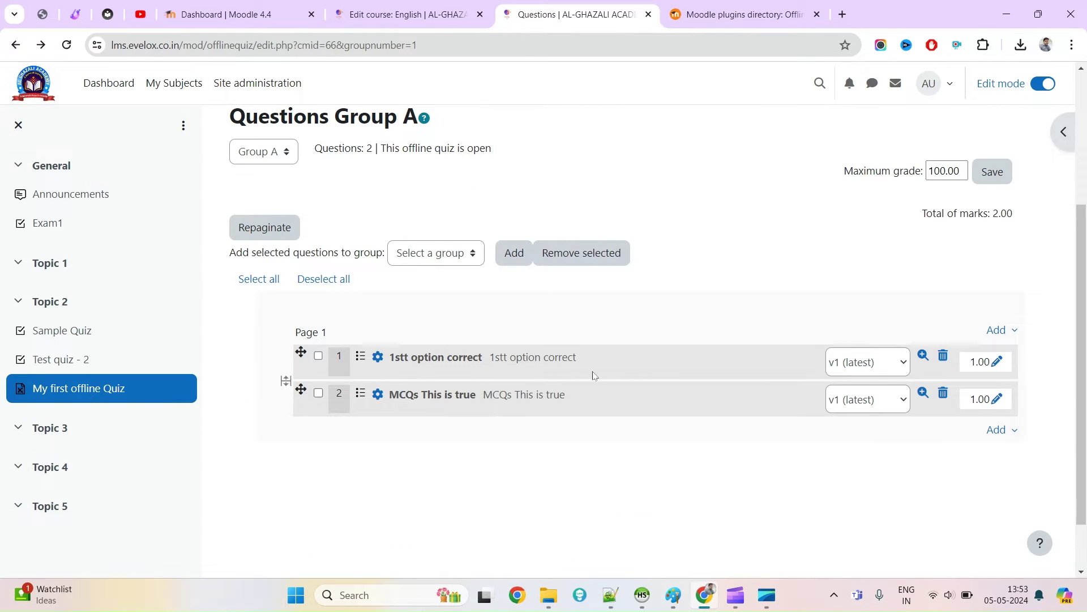
pyautogui.click(377, 357)
pyautogui.scroll(-20, 366, 360)
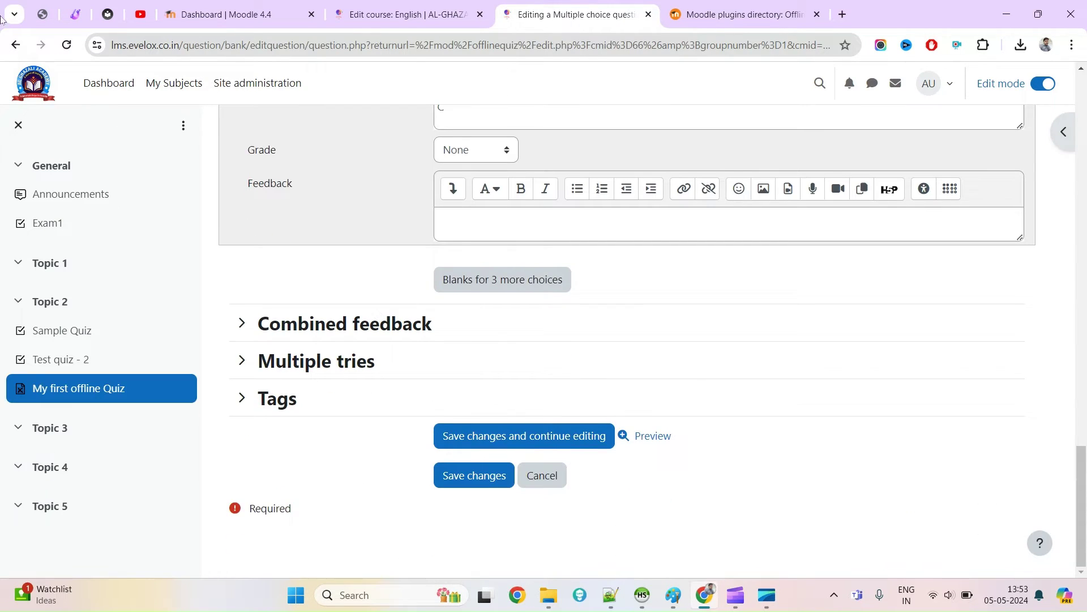
pyautogui.click(15, 45)
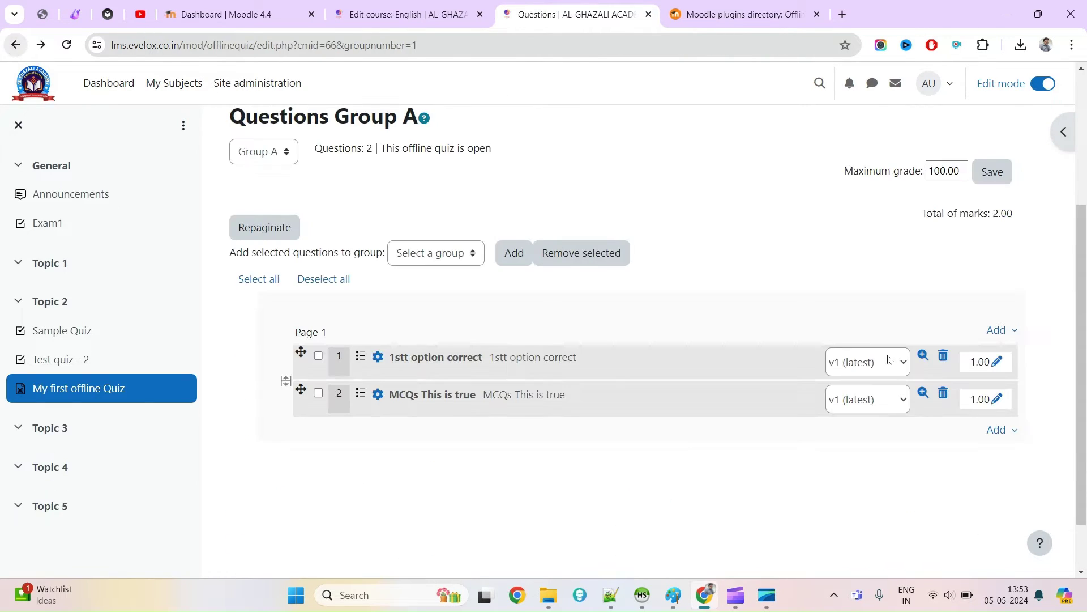
# Look through the question types offered for a new question, checking True/False and the others, then close the chooser
pyautogui.click(998, 431)
pyautogui.click(934, 456)
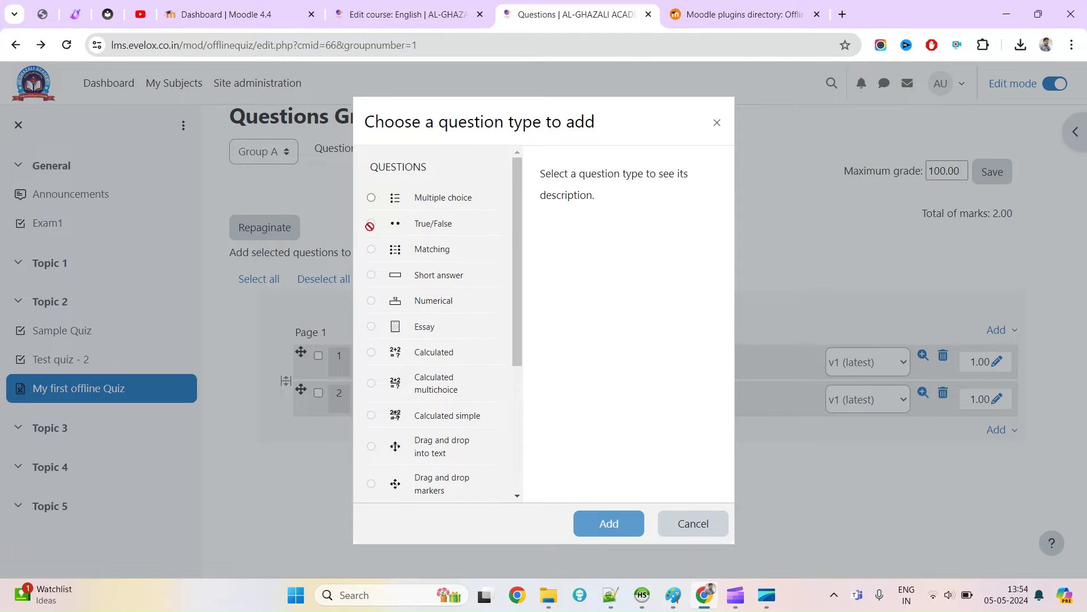
pyautogui.doubleClick(428, 227)
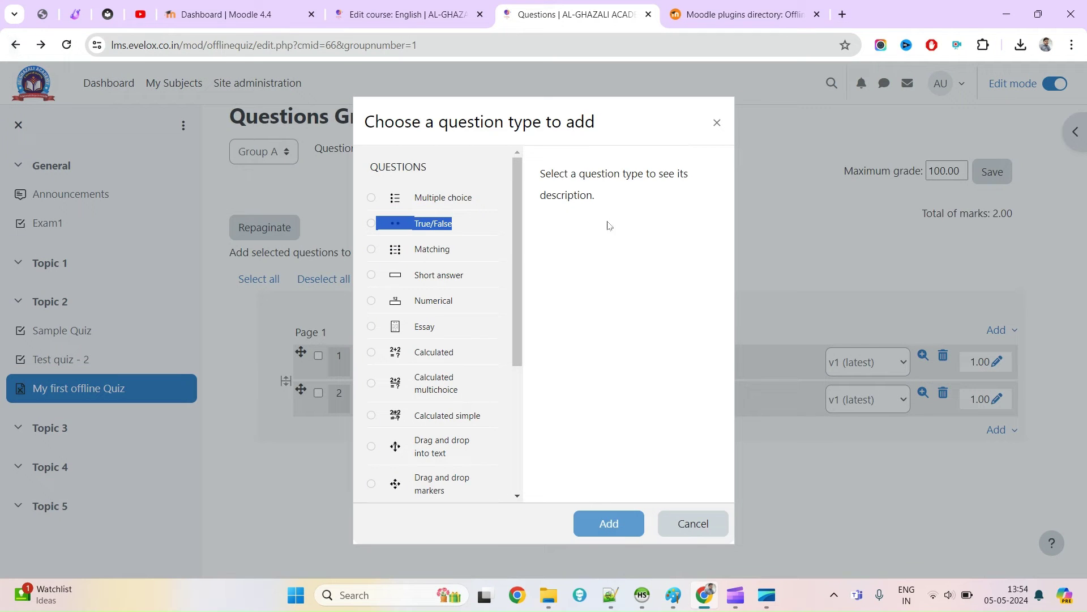
pyautogui.click(425, 232)
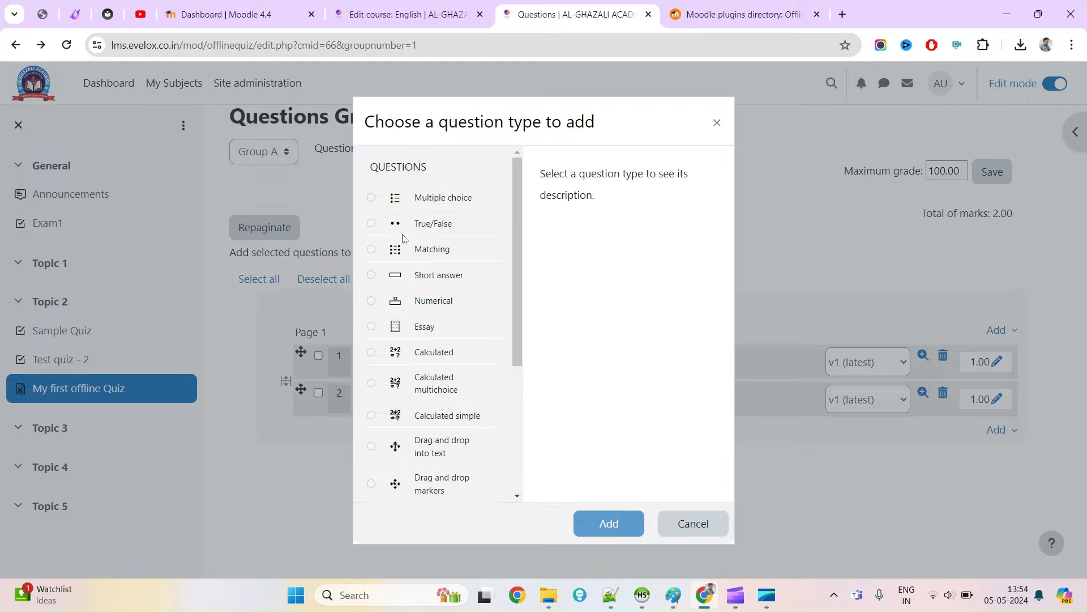
pyautogui.scroll(-5, 431, 311)
pyautogui.scroll(5, 430, 311)
pyautogui.scroll(-5, 436, 333)
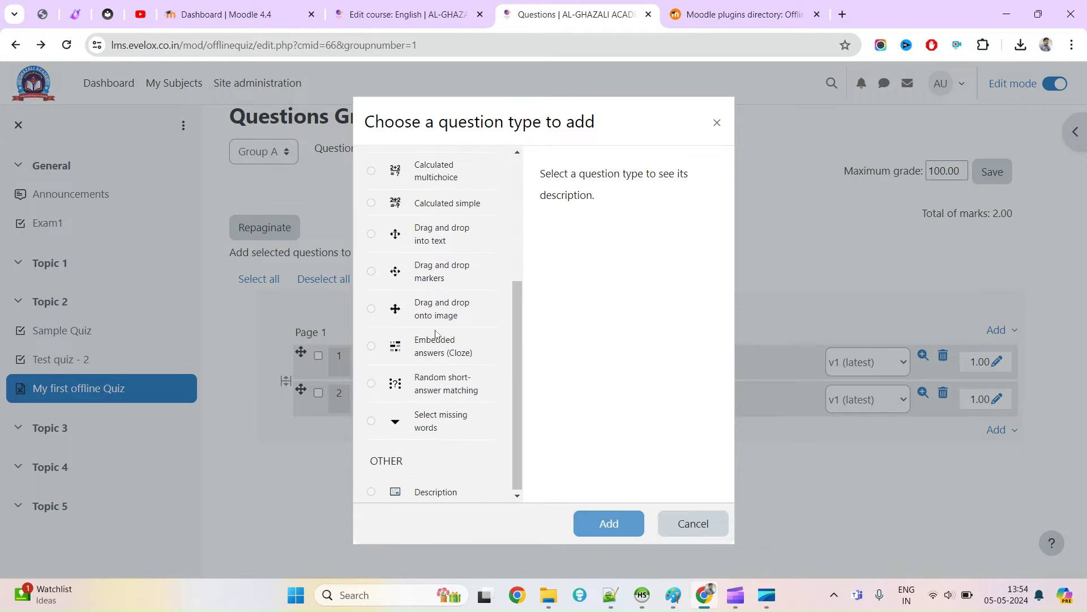
pyautogui.click(717, 123)
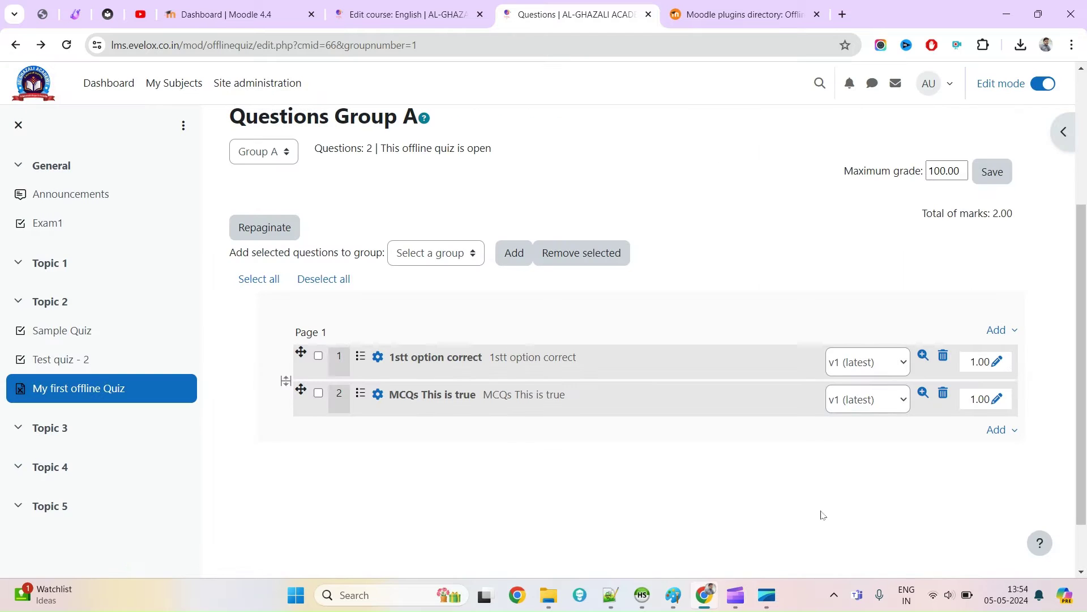
# Reopen the new-question type chooser and read the explanations of the Description and Multiple choice types
pyautogui.click(998, 429)
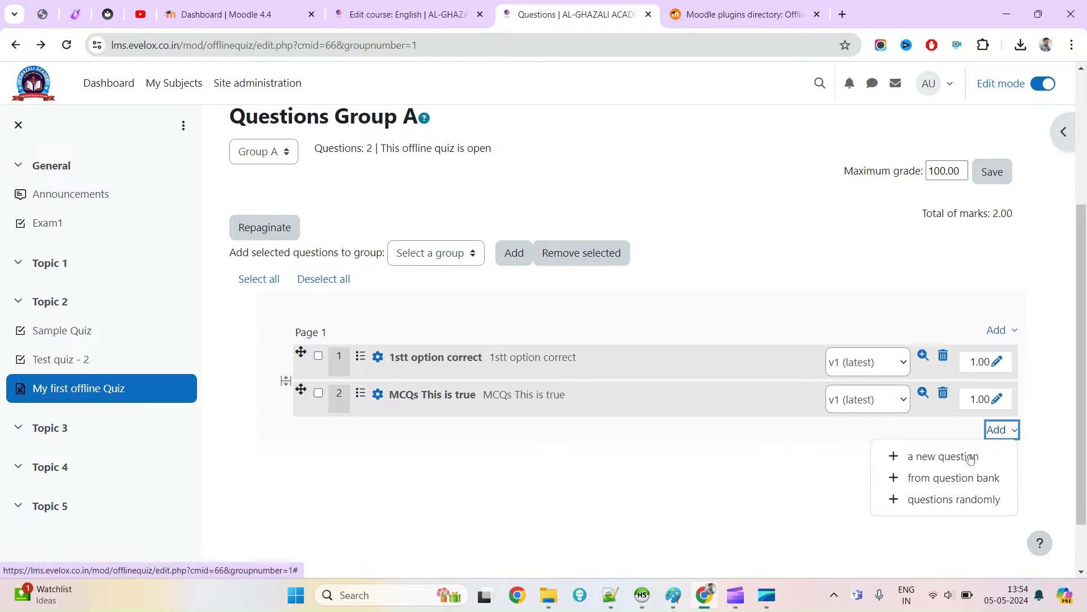
pyautogui.click(929, 455)
pyautogui.click(499, 248)
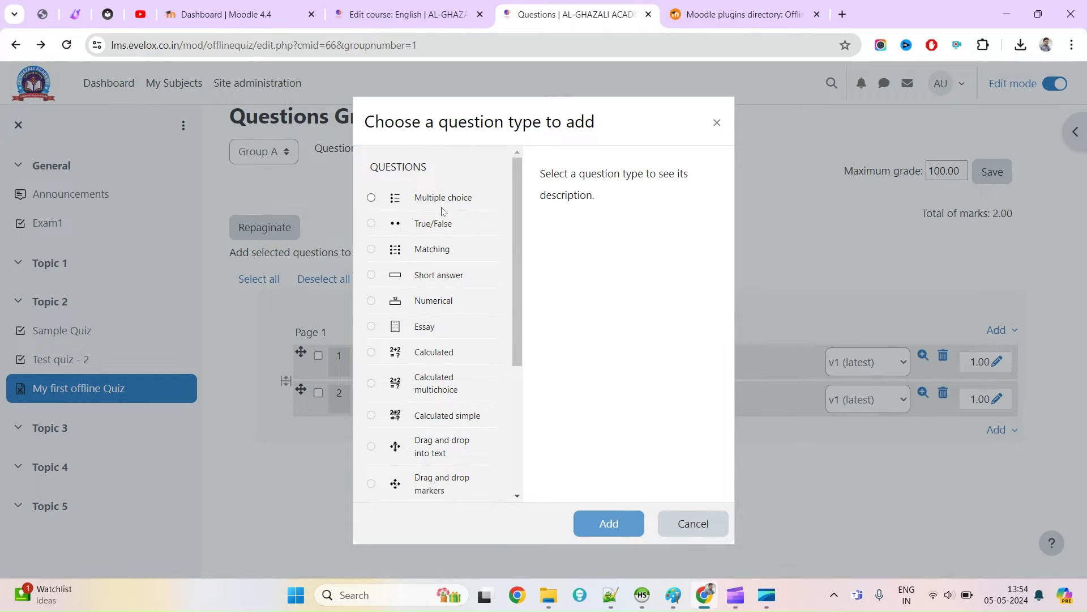
pyautogui.scroll(-3, 441, 373)
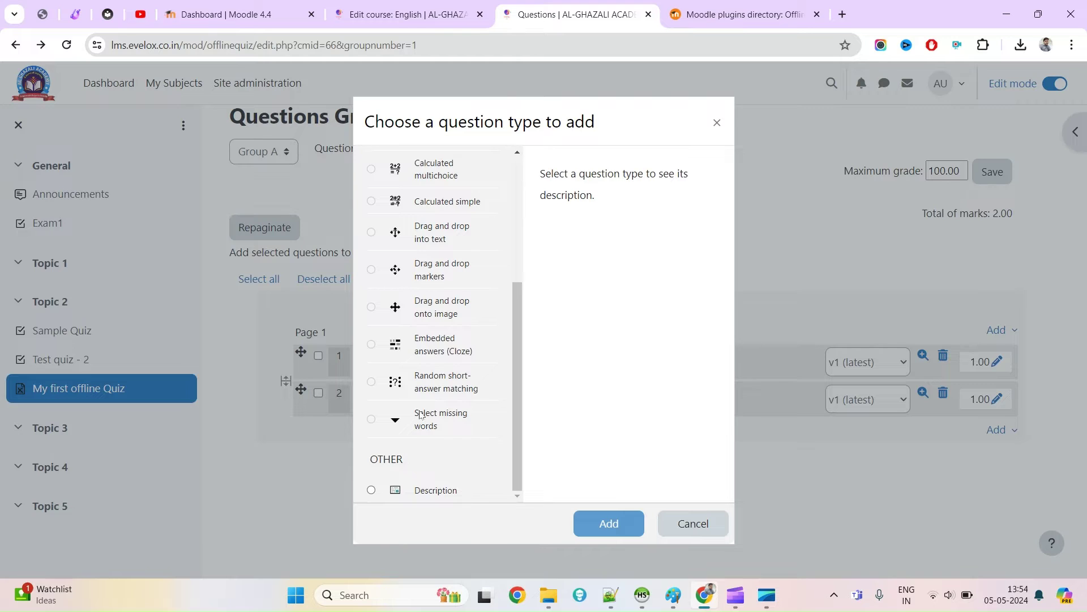
pyautogui.scroll(4, 425, 204)
pyautogui.scroll(-5, 456, 268)
pyautogui.click(372, 491)
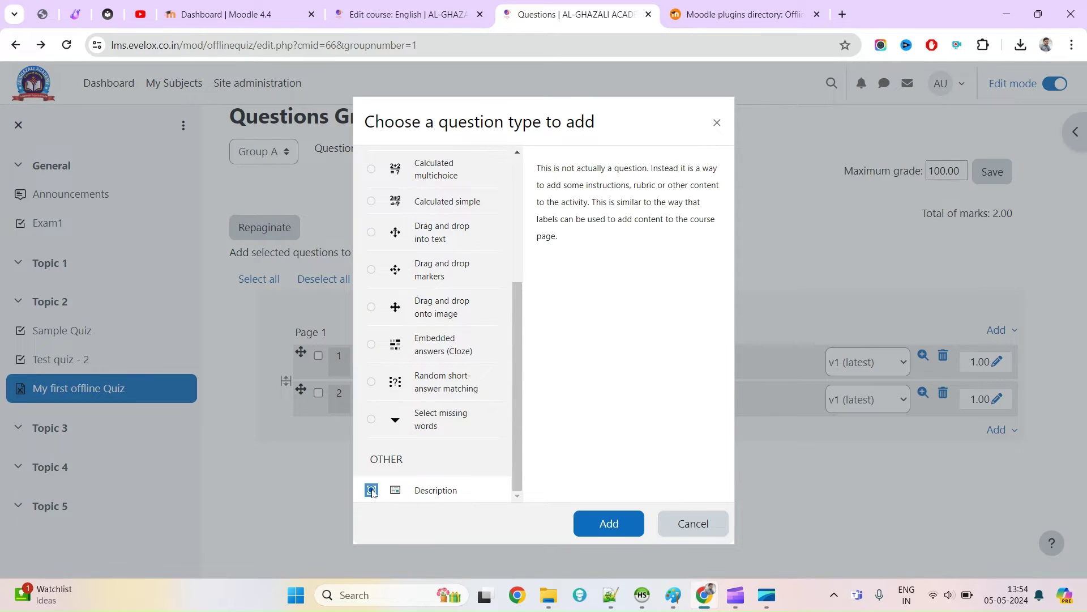
pyautogui.scroll(5, 469, 295)
pyautogui.click(430, 198)
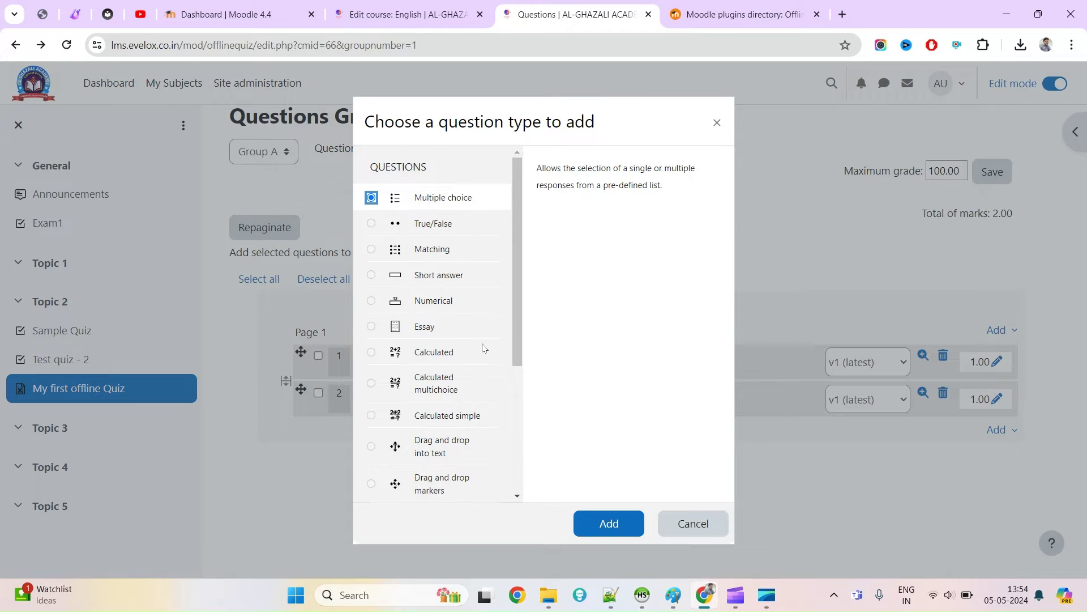
# Start adding a new item of type Description to Group A
pyautogui.scroll(-4, 483, 348)
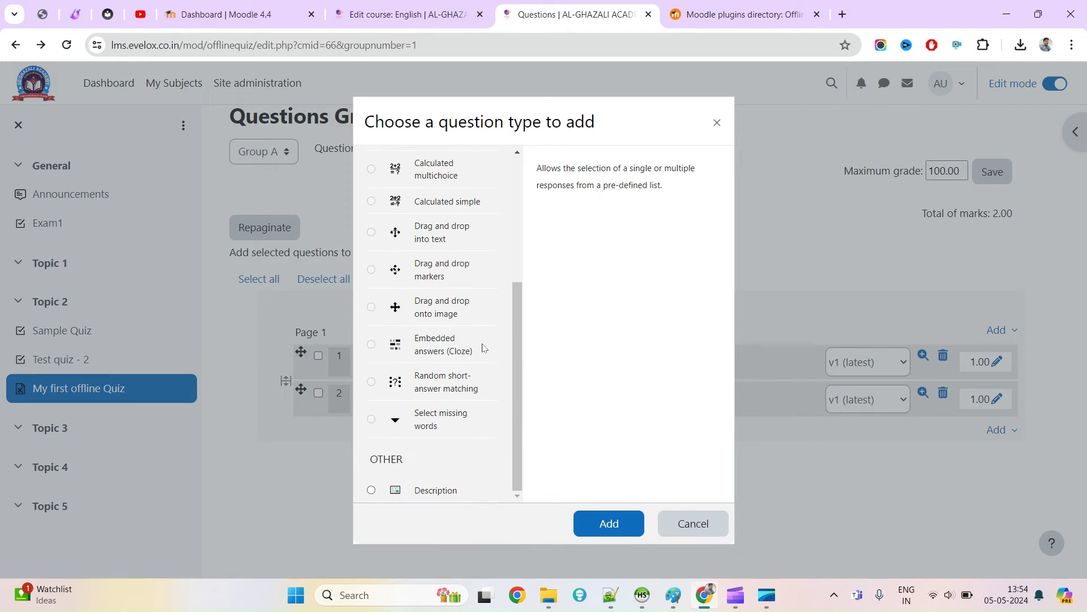
pyautogui.click(429, 493)
pyautogui.click(626, 522)
pyautogui.scroll(-3, 627, 507)
# Name the description item "Just description one", use the same text as its question text, and save it
pyautogui.click(503, 190)
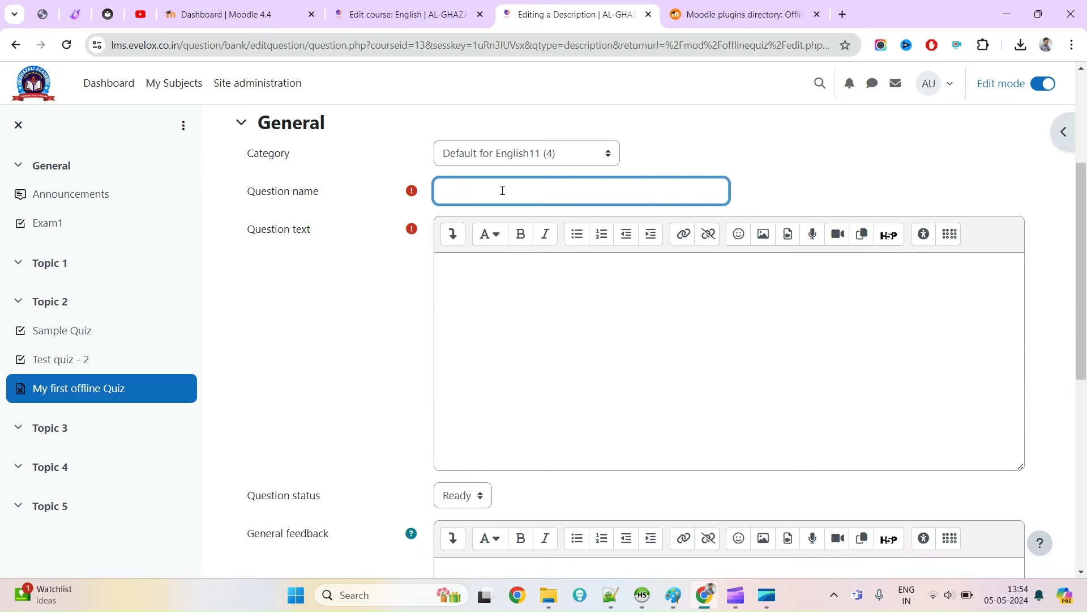
pyautogui.write('Just description one')
pyautogui.hotkey('ctrl', 'a')
pyautogui.hotkey('ctrl', 'c')
pyautogui.click(569, 359)
pyautogui.hotkey('ctrl', 'v')
pyautogui.scroll(-8, 568, 359)
pyautogui.click(473, 476)
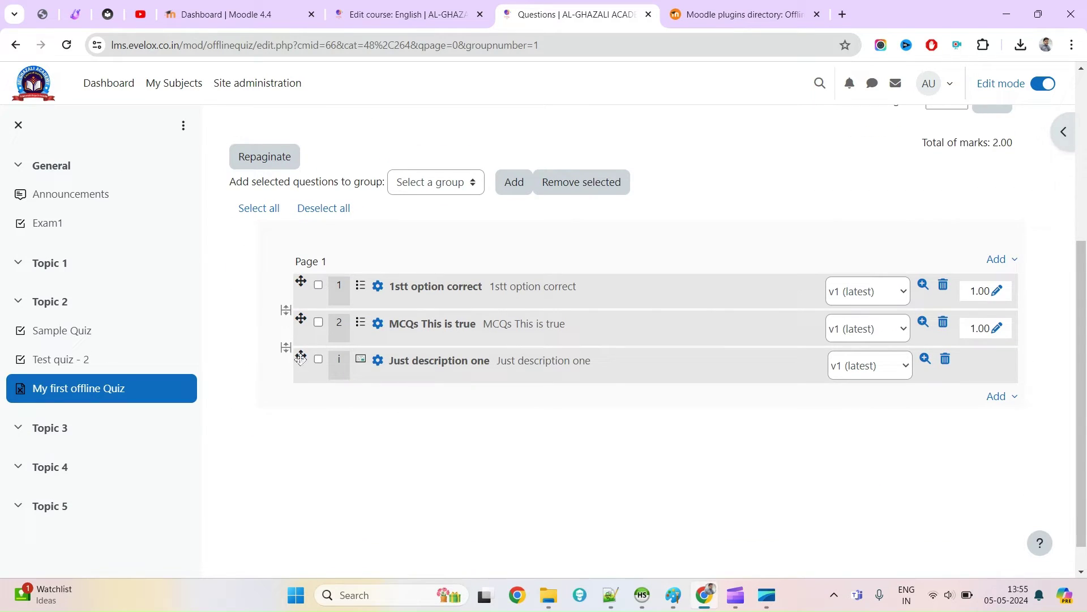
# Move "Just description one" between the questions "1stt option correct" and "MCQs This is true" on Page 1
pyautogui.moveTo(301, 356); pyautogui.dragTo(301, 319)
pyautogui.click(376, 258)
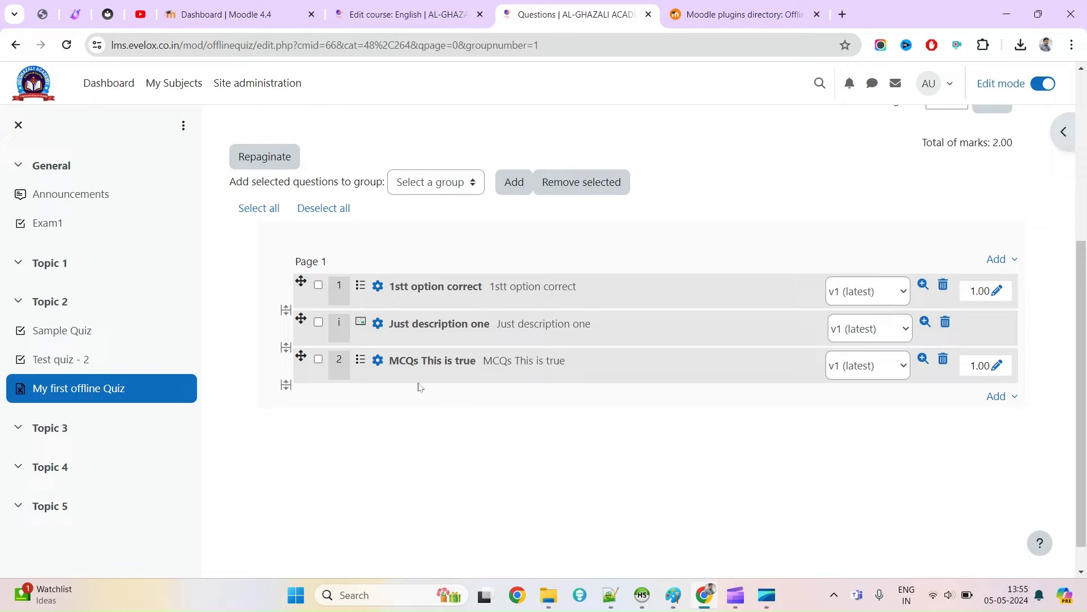
# Examine the questions-per-page choices for repaginating Group A and leave the pagination dialog without applying any
pyautogui.scroll(2, 411, 374)
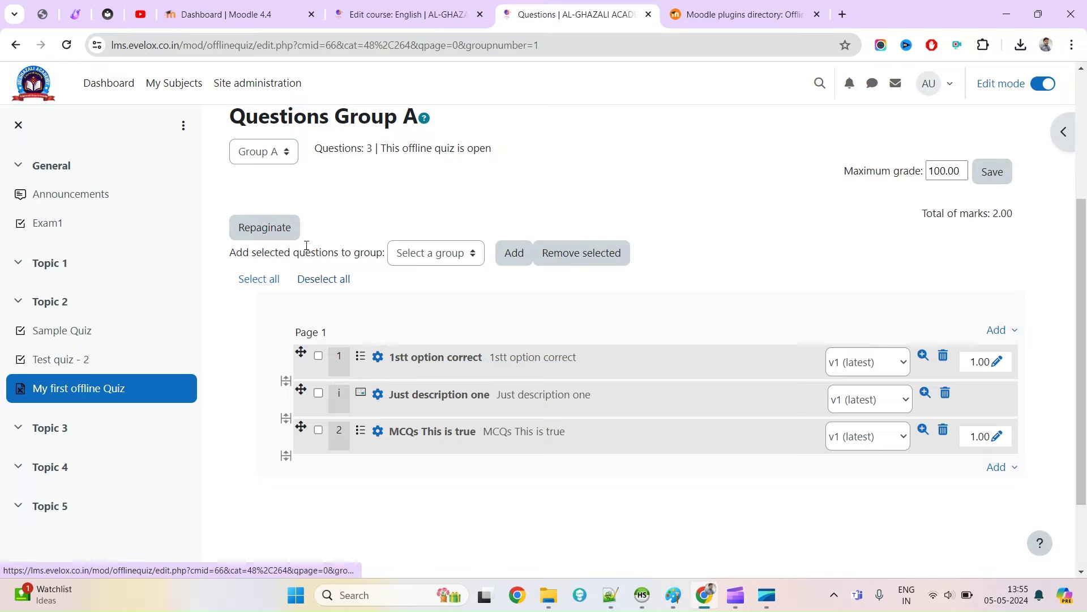
pyautogui.click(293, 228)
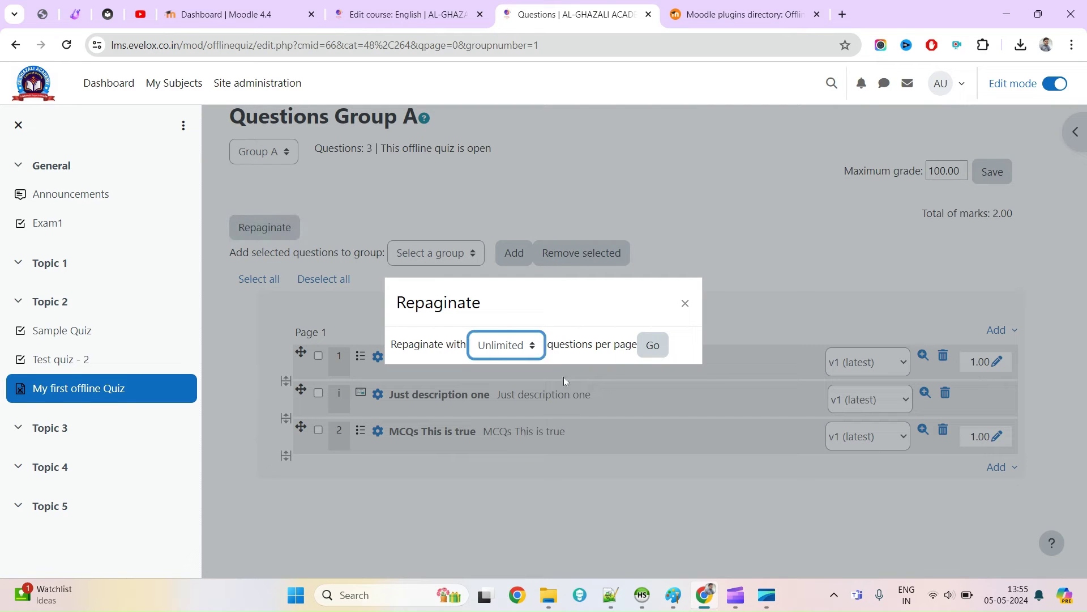
pyautogui.click(520, 355)
pyautogui.click(587, 311)
pyautogui.click(511, 352)
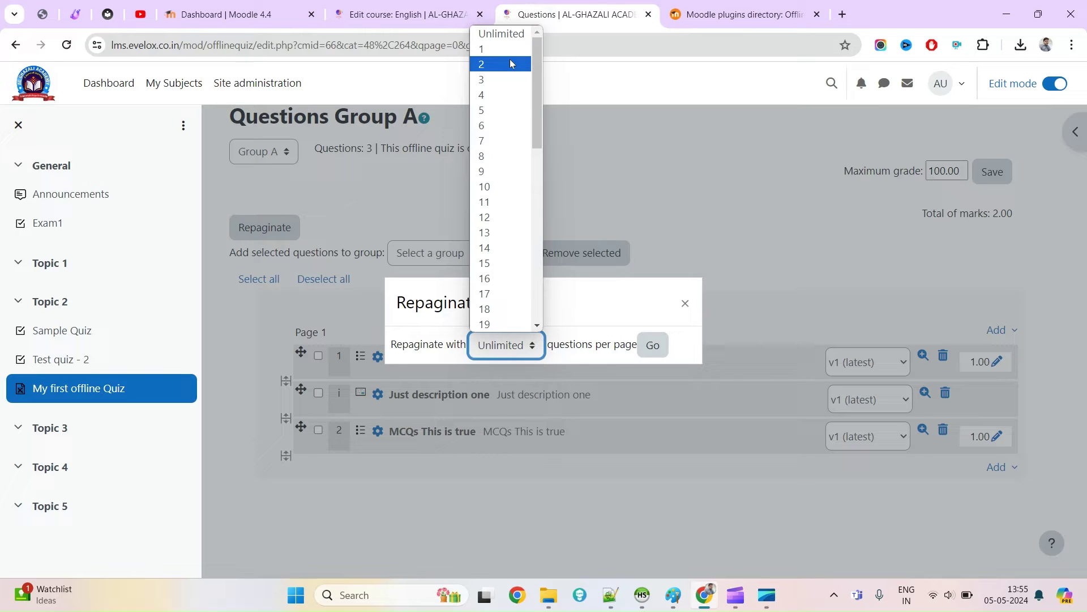
pyautogui.click(583, 302)
pyautogui.click(686, 306)
pyautogui.click(685, 306)
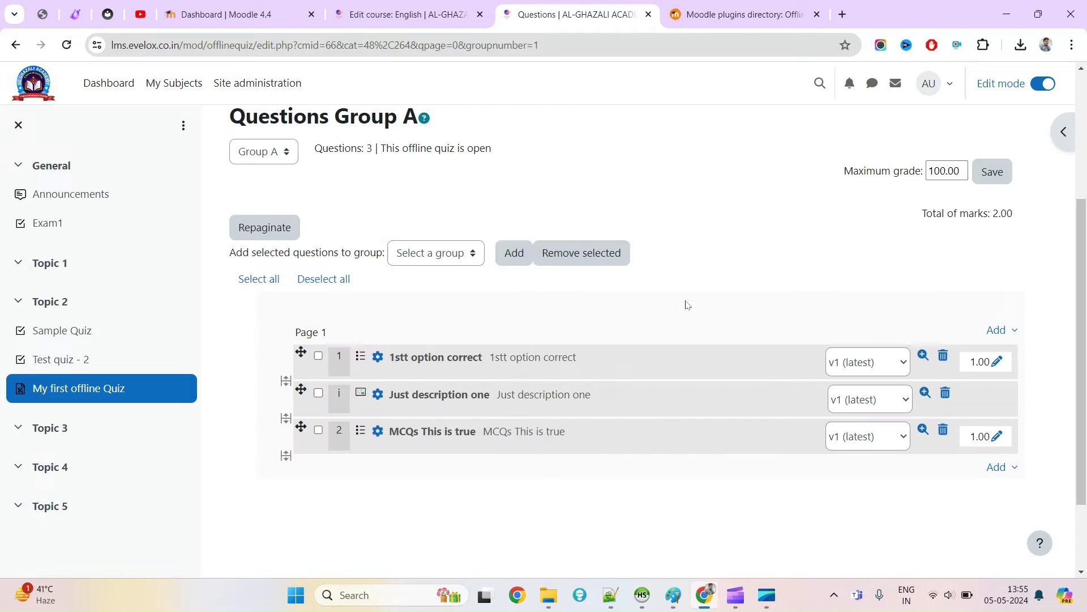
# Reload the offline quiz's Preparation page and review the Group A question list
pyautogui.scroll(3, 506, 323)
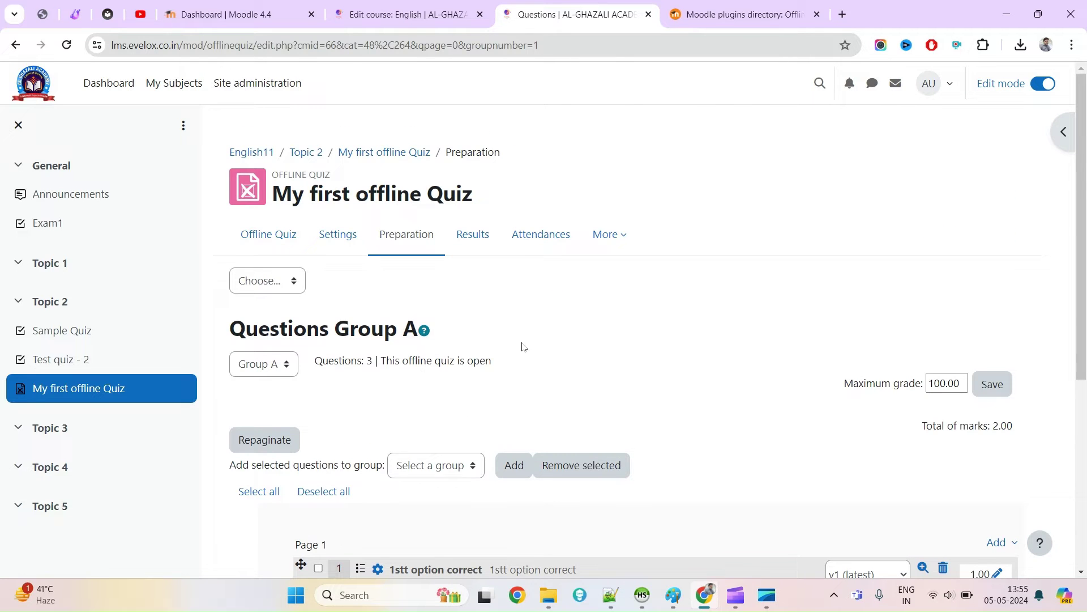
pyautogui.click(412, 252)
pyautogui.scroll(-3, 470, 391)
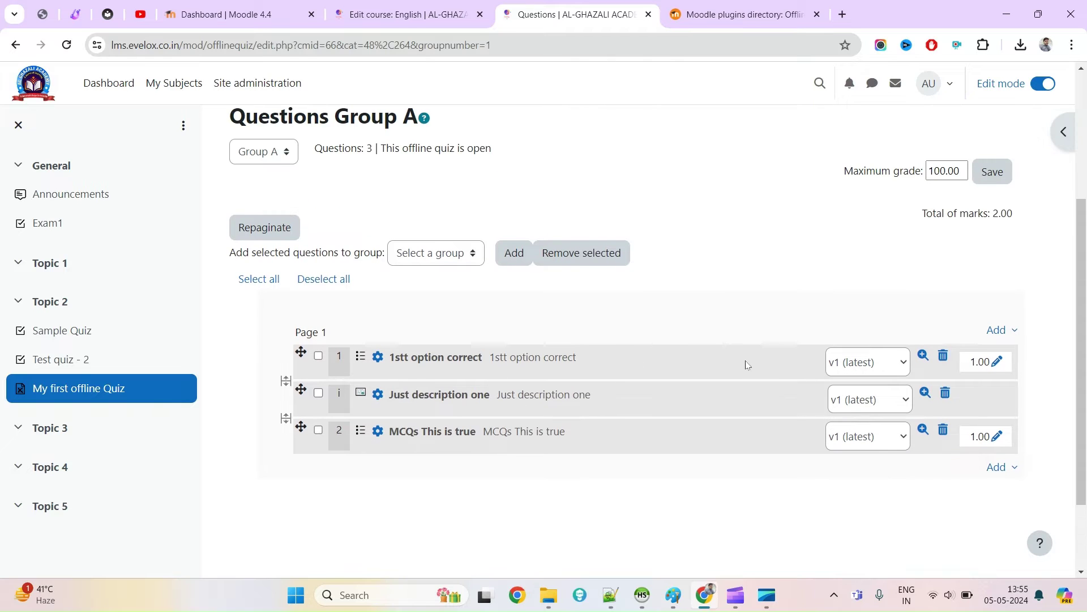
pyautogui.scroll(2, 341, 257)
# Examine which subpages the offline quiz's Results and Attendances sections offer
pyautogui.click(482, 172)
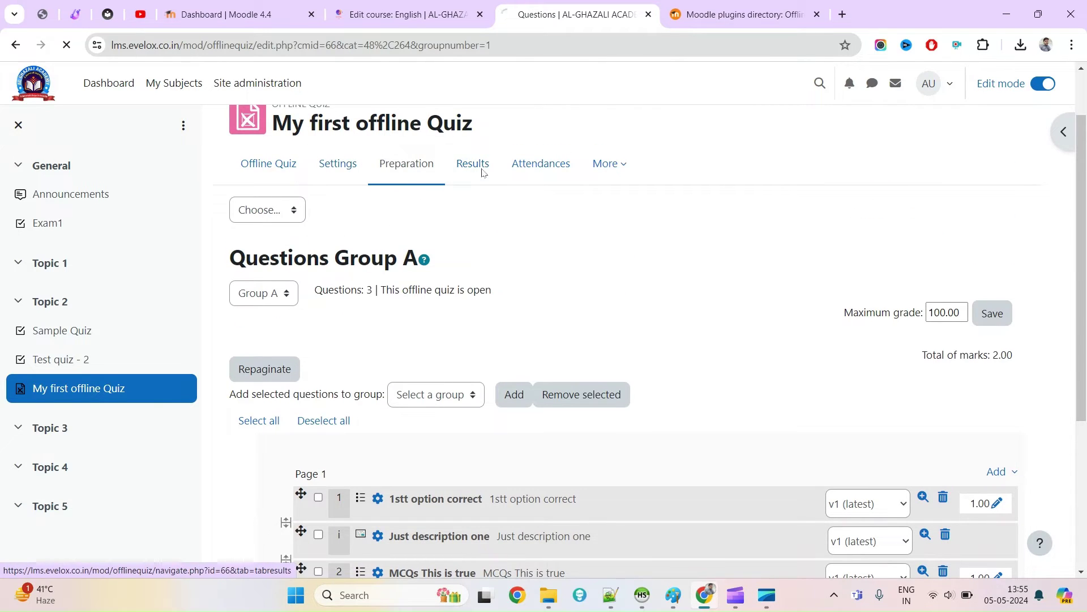
pyautogui.click(274, 280)
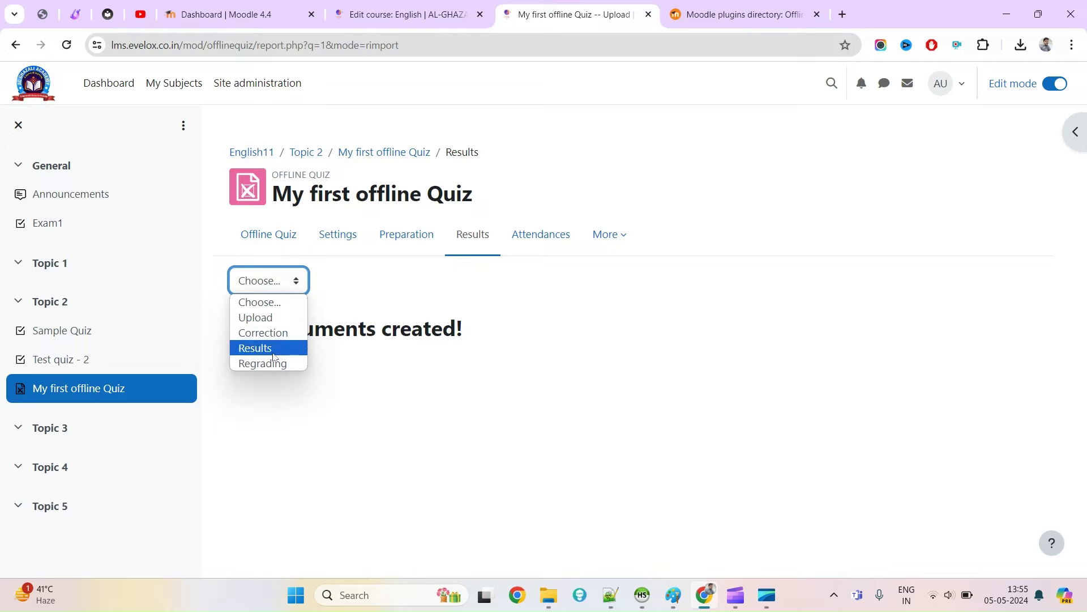
pyautogui.click(518, 247)
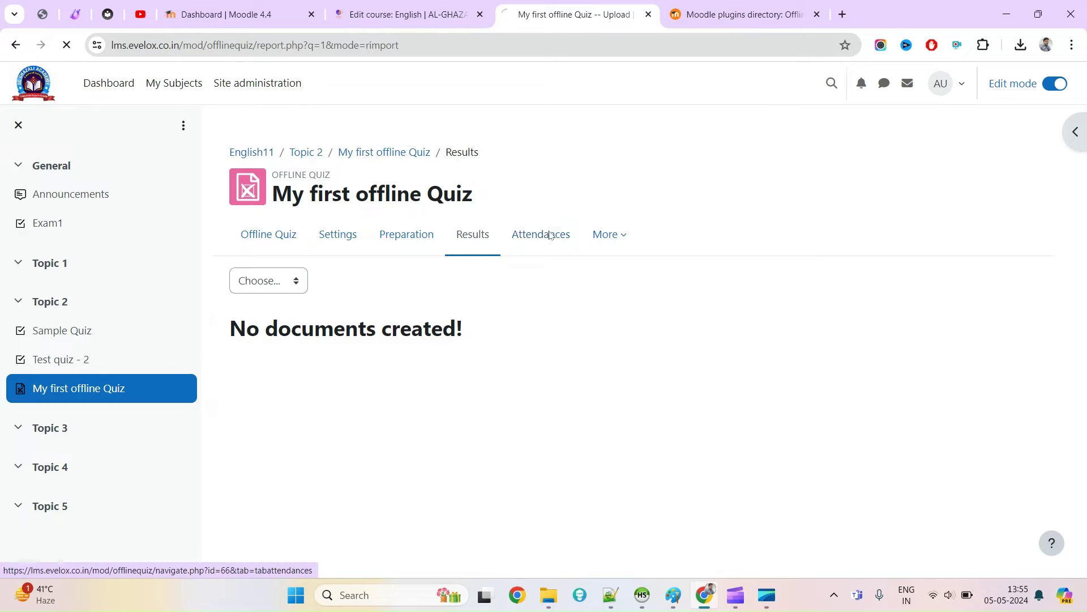
pyautogui.click(296, 282)
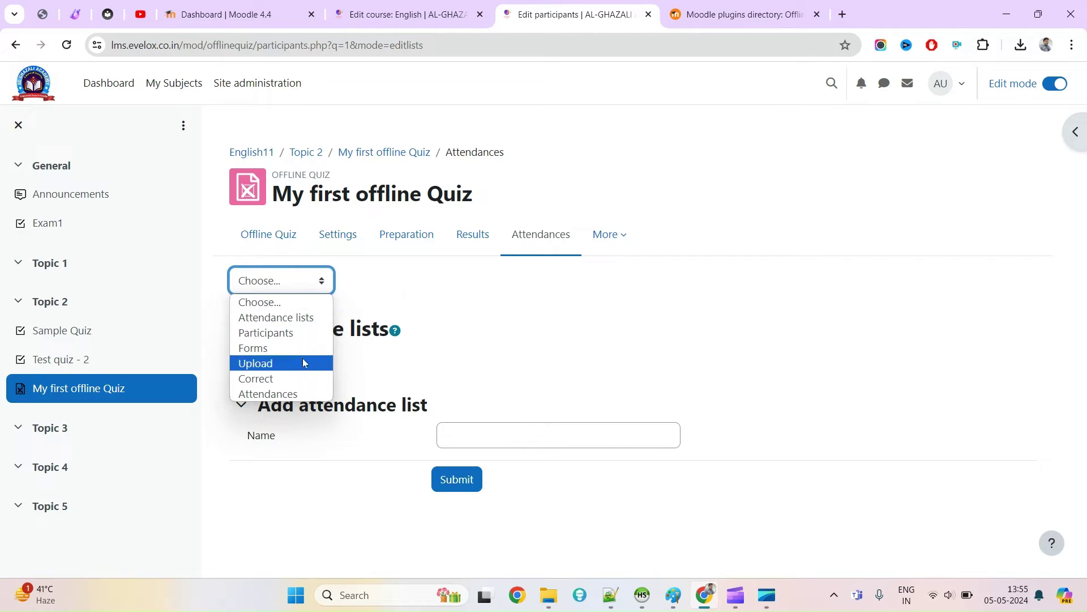
pyautogui.click(497, 298)
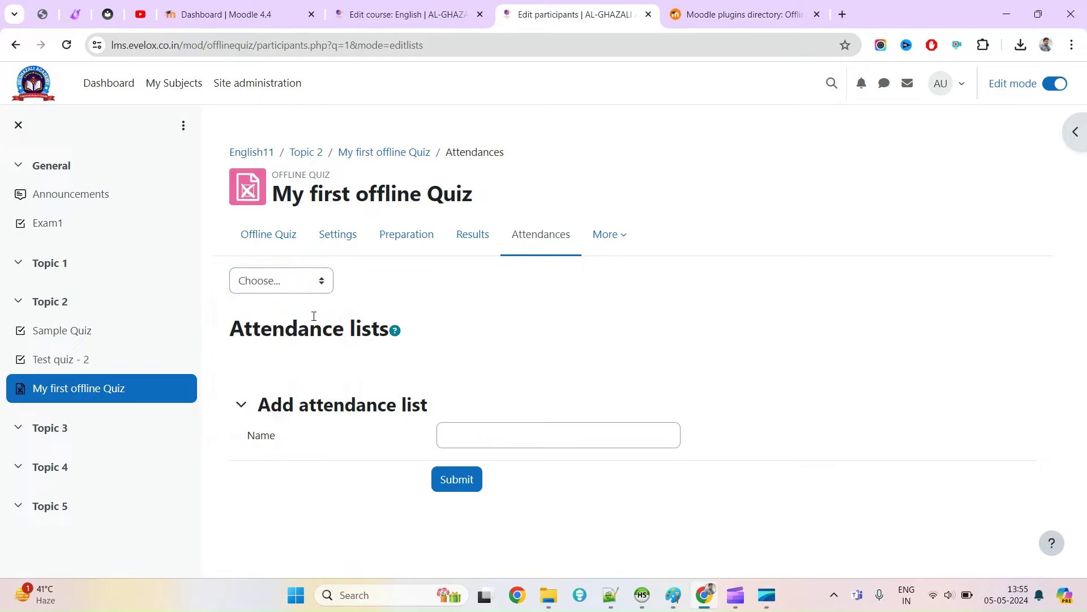
# Try to open the Forms page of the Attendances section and recheck the list of available subpages
pyautogui.click(282, 281)
pyautogui.click(267, 347)
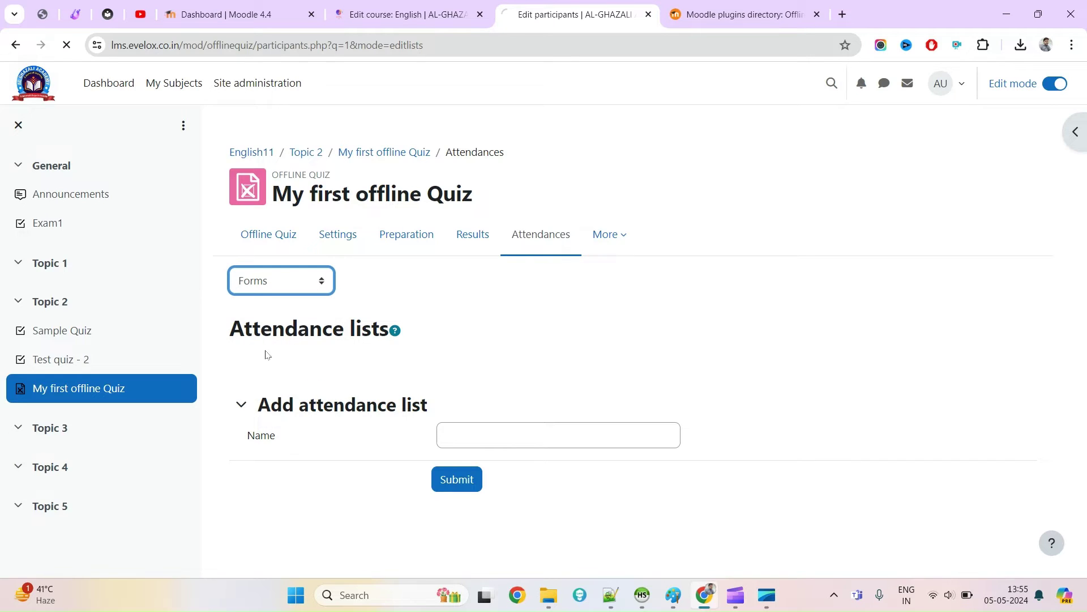
pyautogui.click(262, 275)
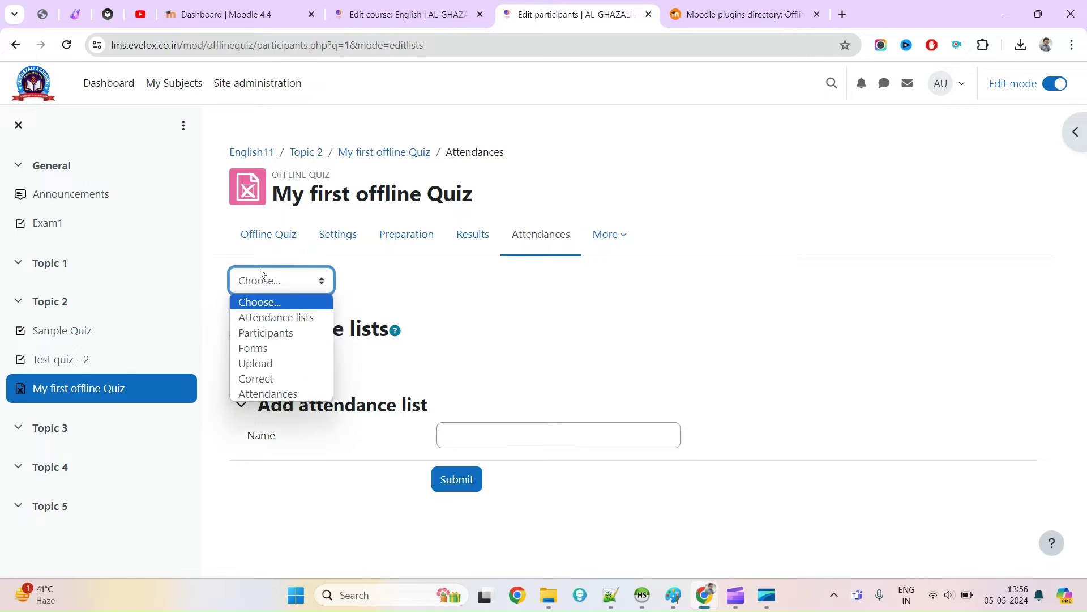
pyautogui.click(512, 297)
# Visit the offline quiz's overview page, then open its settings and review the options from General to Students may view
pyautogui.click(268, 236)
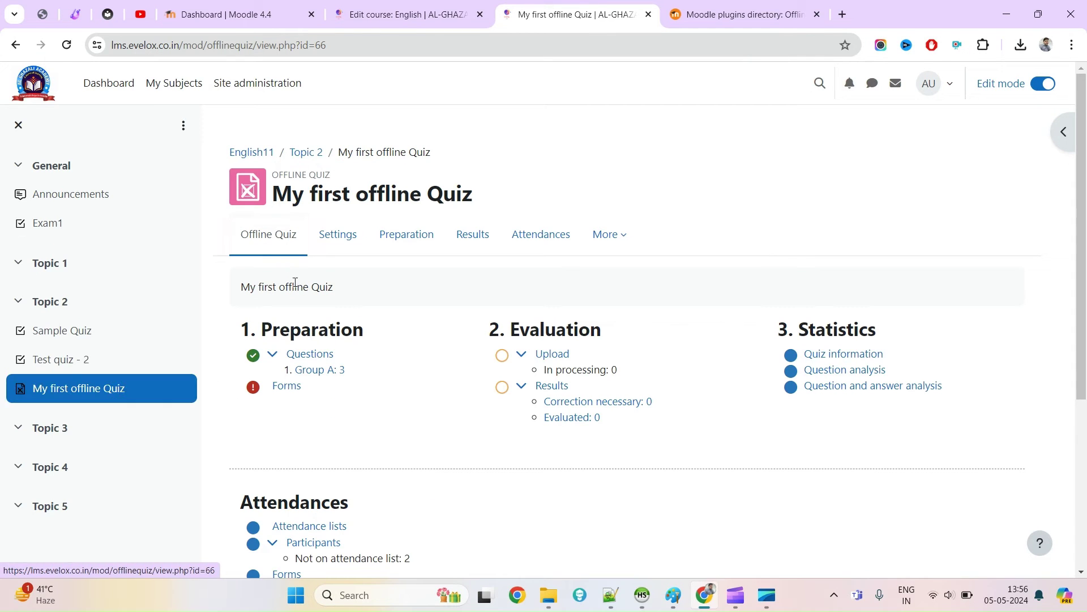
pyautogui.click(336, 240)
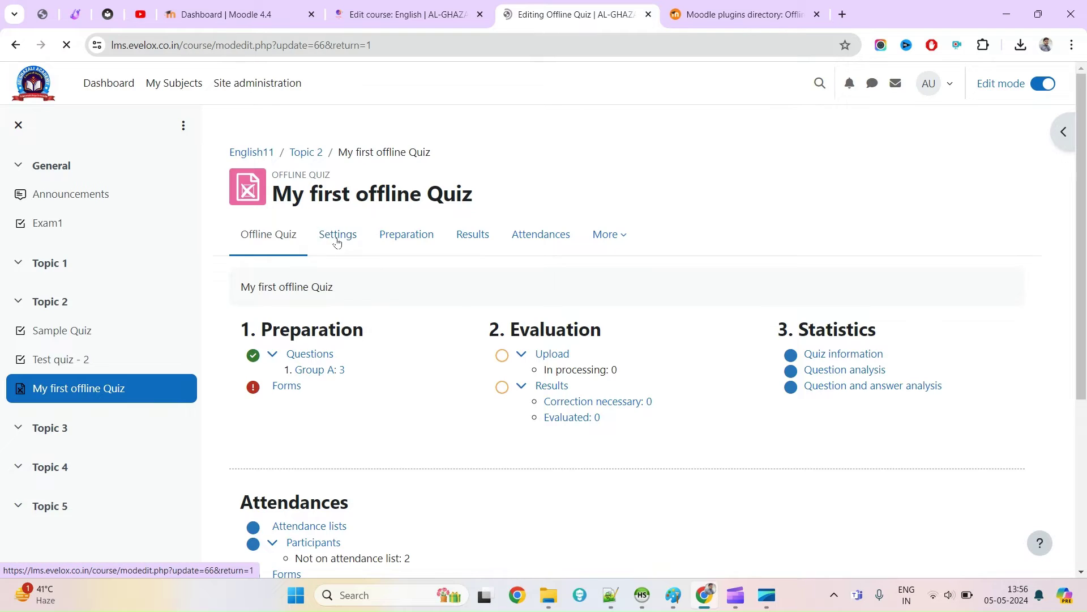
pyautogui.scroll(-7, 530, 319)
pyautogui.scroll(3, 530, 318)
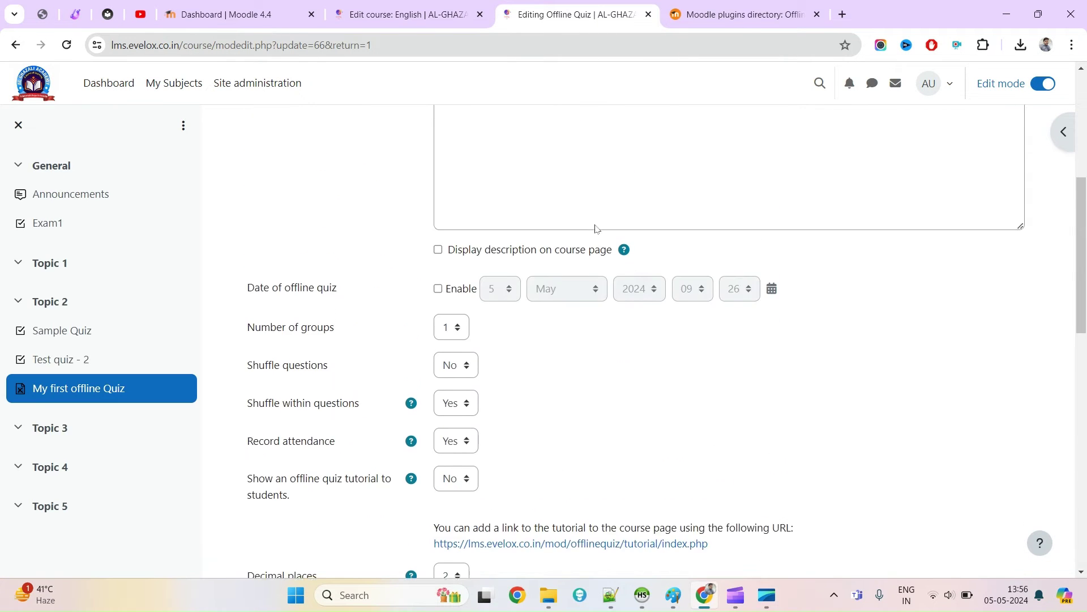
pyautogui.scroll(-1, 530, 315)
pyautogui.scroll(2, 531, 313)
pyautogui.scroll(-4, 546, 301)
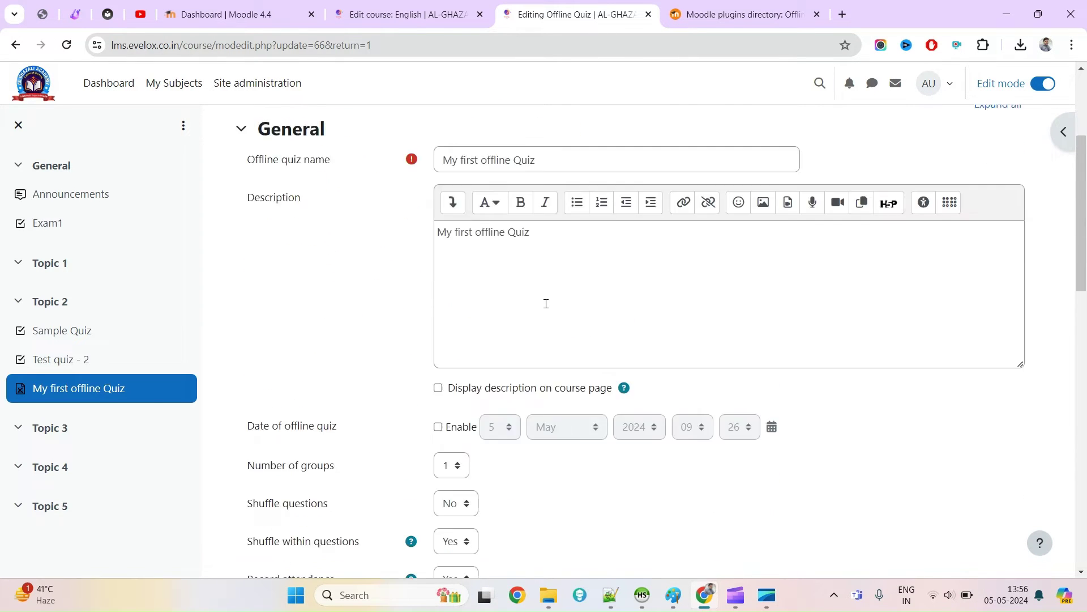
pyautogui.scroll(-6, 506, 285)
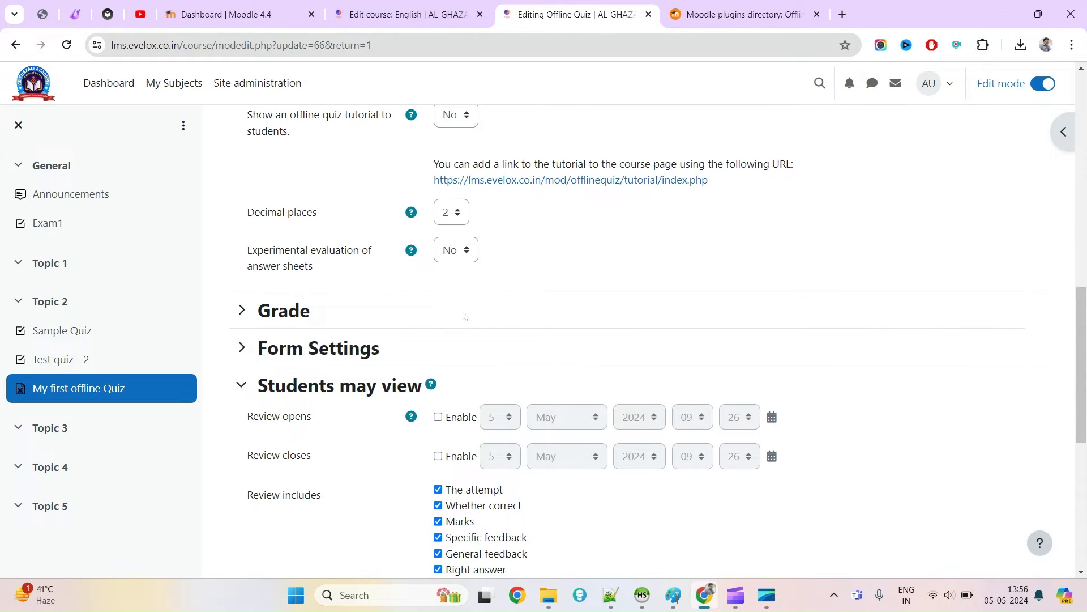
pyautogui.scroll(1, 463, 315)
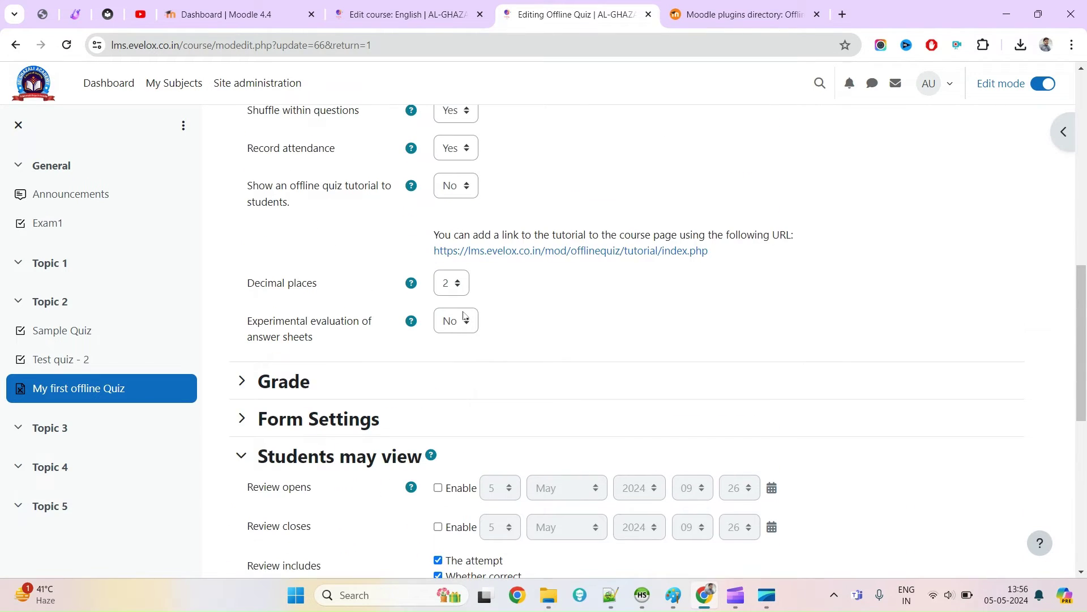
# Open the offline quiz tutorial link from the settings in a new tab and read the note about linking it
pyautogui.middleClick(567, 252)
pyautogui.click(642, 5)
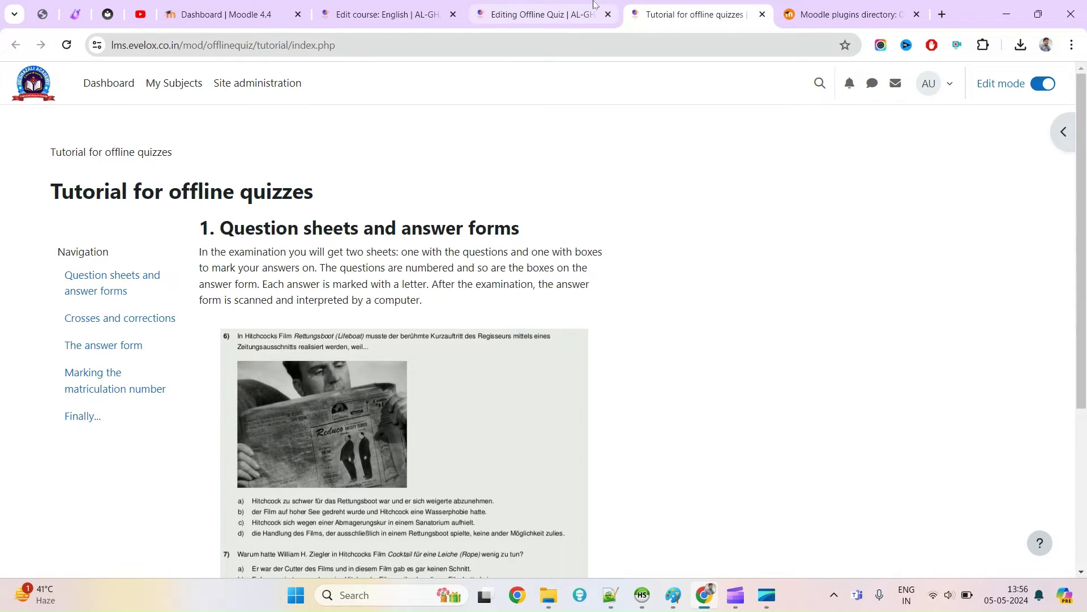
pyautogui.click(547, 8)
pyautogui.moveTo(432, 232); pyautogui.dragTo(776, 238)
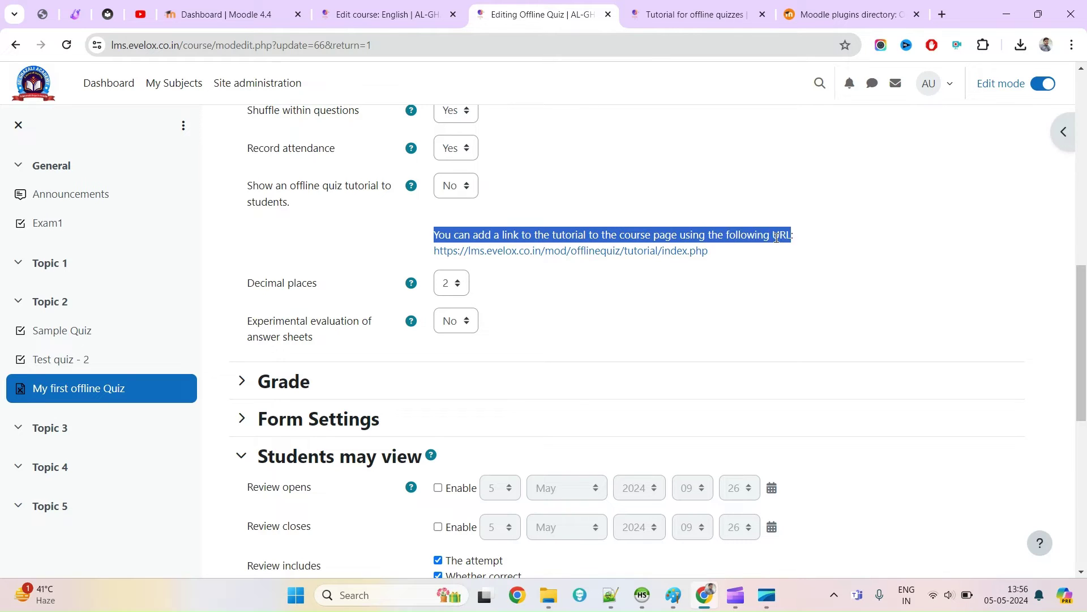
pyautogui.click(696, 4)
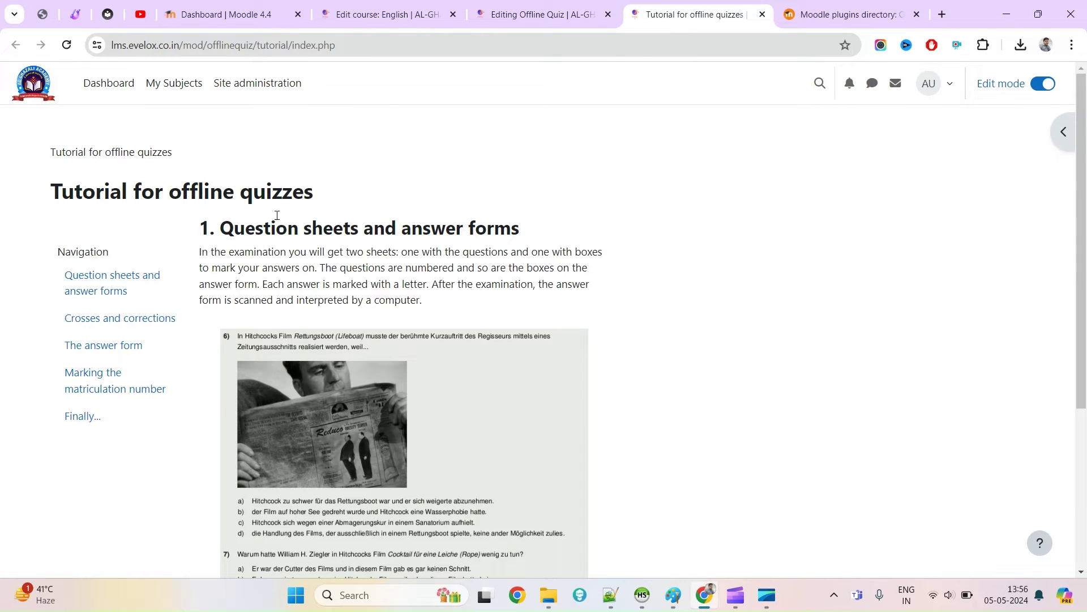
# Read the tutorial's "Question sheets and answer forms" section, including its example questions and the exercise below them
pyautogui.moveTo(240, 222); pyautogui.dragTo(507, 222)
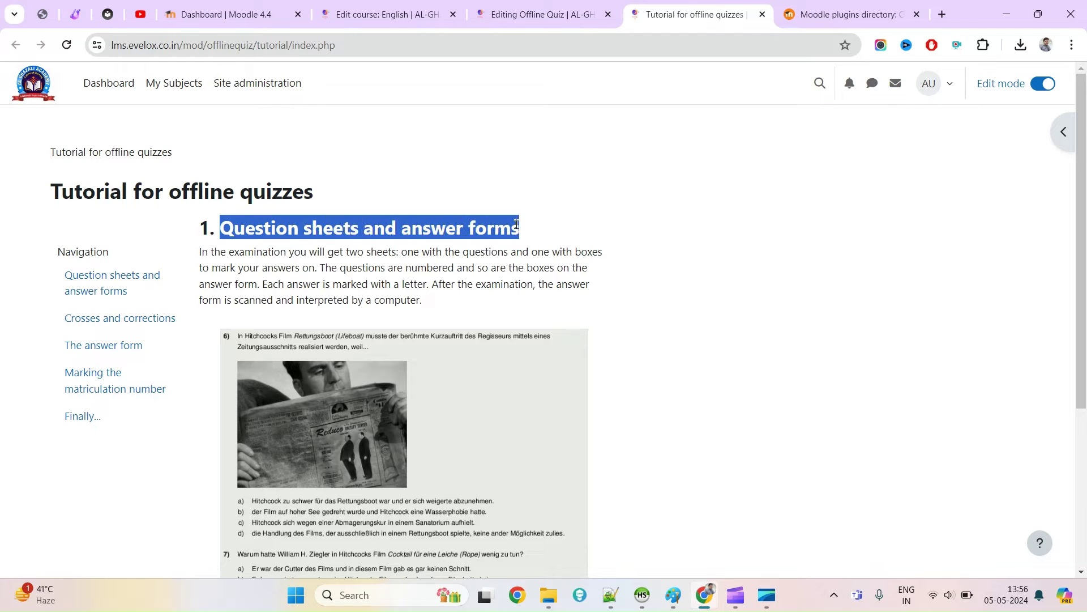
pyautogui.scroll(-3, 457, 364)
pyautogui.scroll(1, 402, 306)
pyautogui.scroll(1, 403, 307)
pyautogui.scroll(-2, 437, 384)
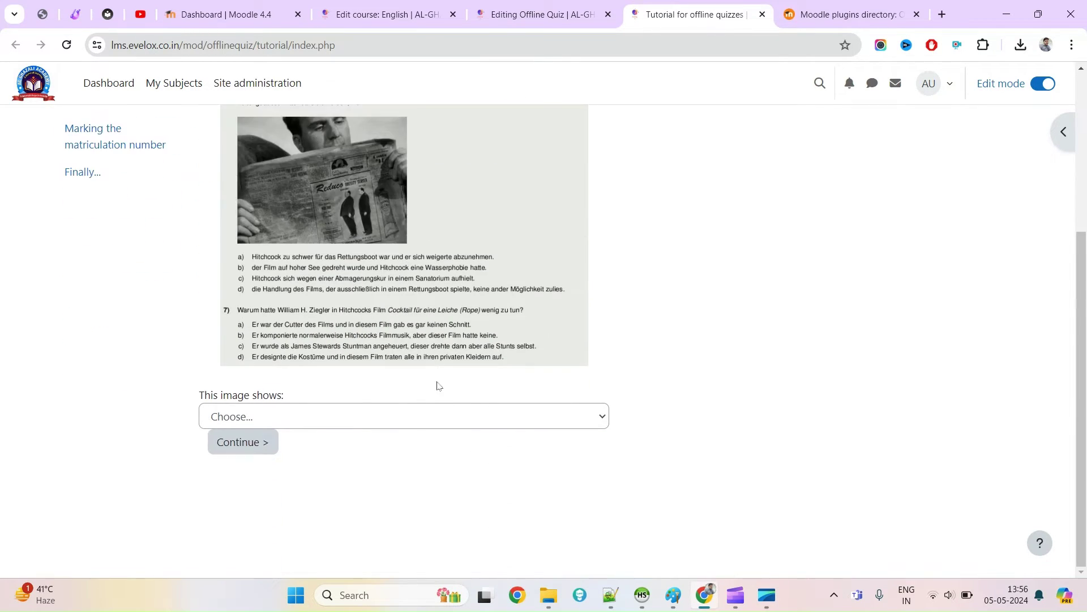
pyautogui.scroll(5, 437, 384)
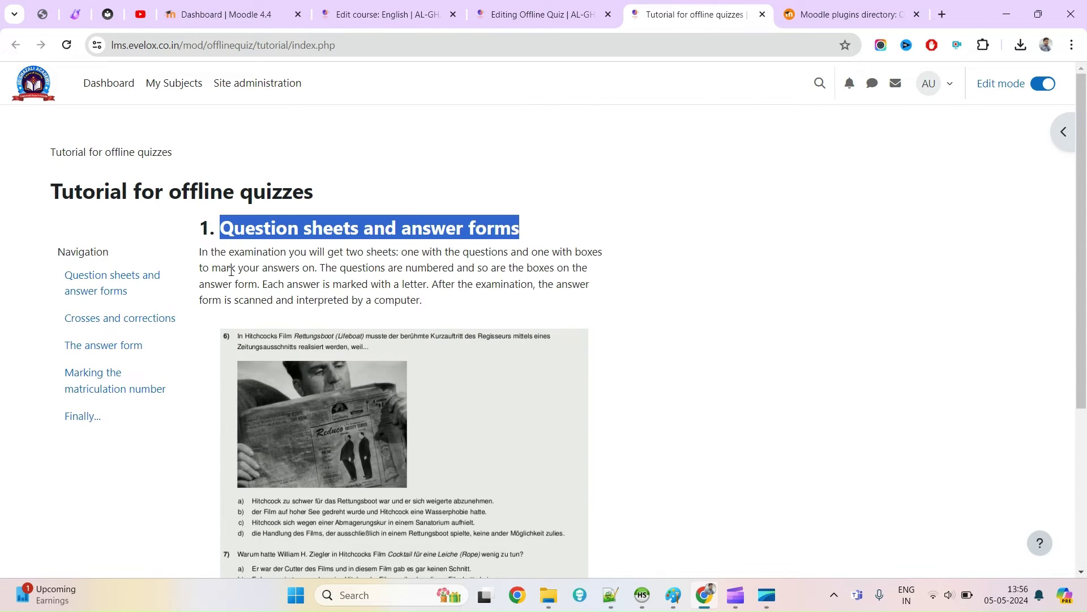
pyautogui.click(134, 285)
# Open the tutorial's "Crosses and corrections" section and read how answer boxes are marked and corrected
pyautogui.click(134, 317)
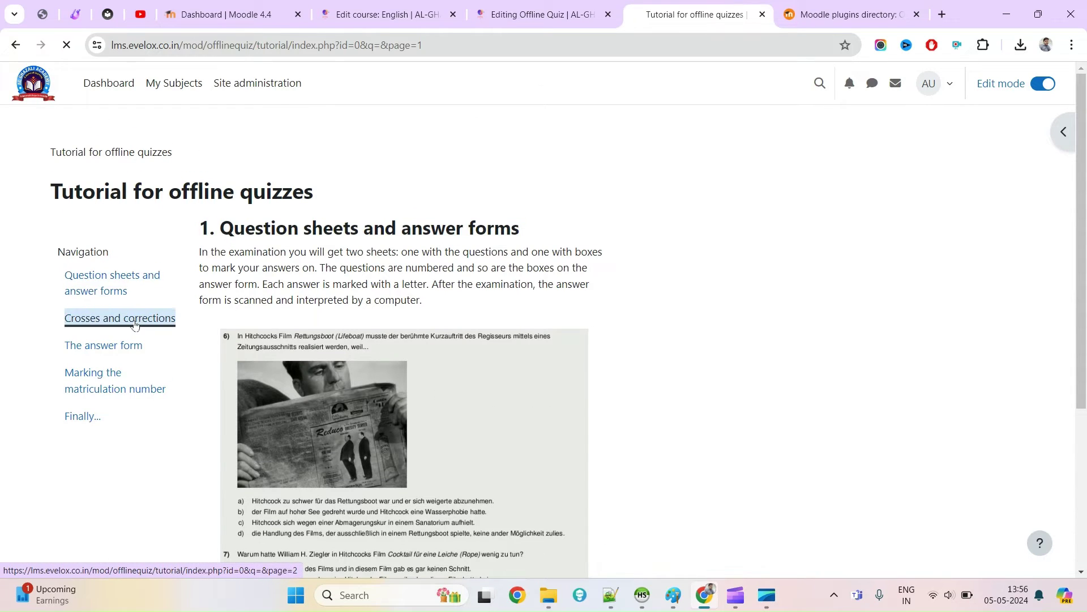
pyautogui.scroll(-2, 244, 360)
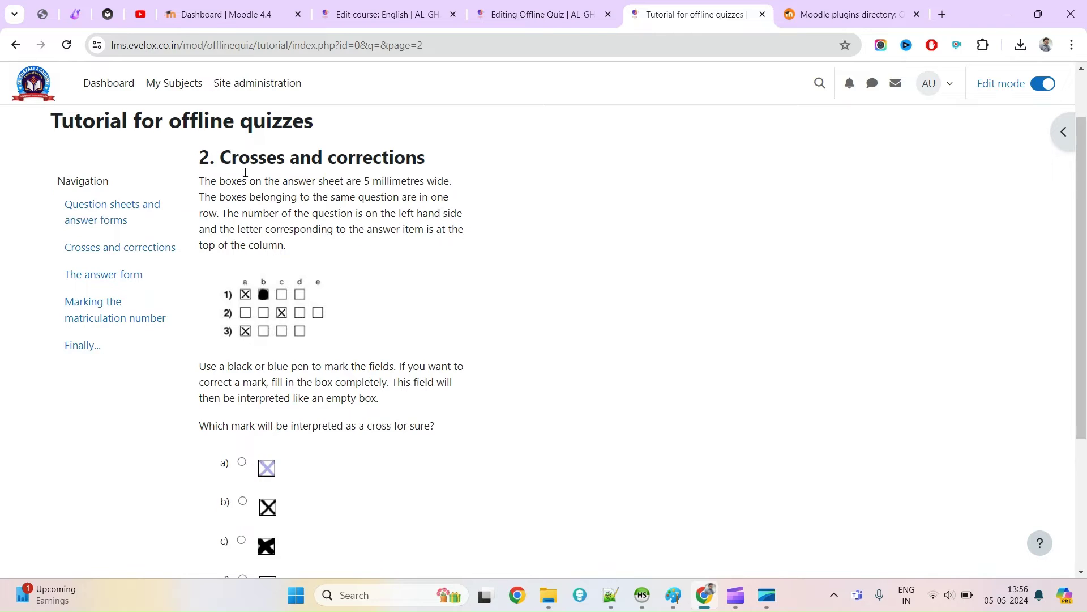
pyautogui.moveTo(248, 159); pyautogui.dragTo(377, 160)
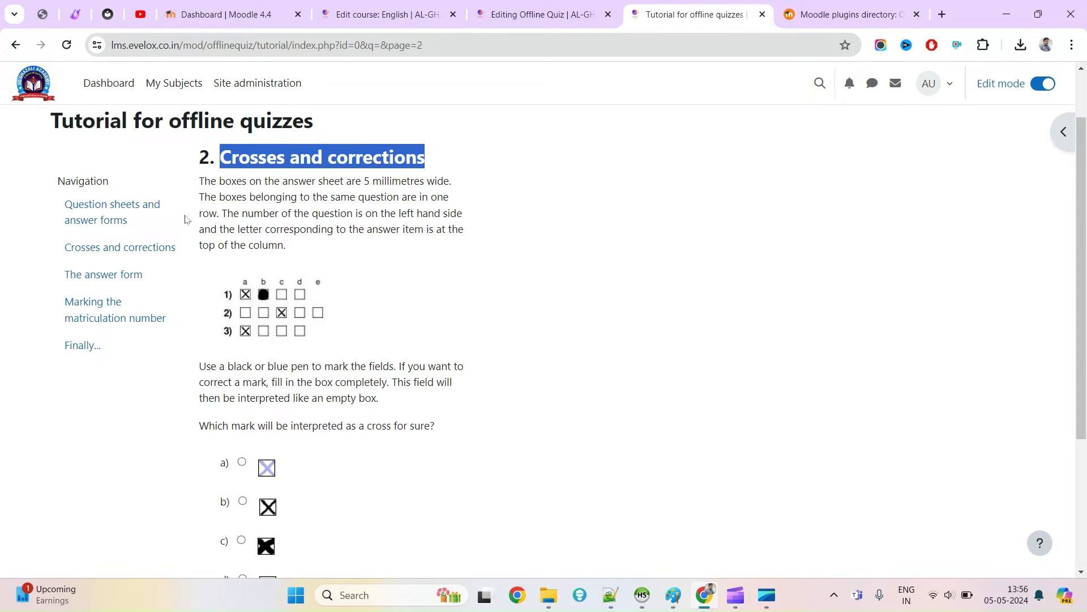
pyautogui.moveTo(245, 295); pyautogui.dragTo(236, 385)
pyautogui.scroll(-3, 223, 400)
pyautogui.scroll(3, 170, 252)
pyautogui.scroll(-3, 254, 351)
pyautogui.scroll(1, 260, 353)
pyautogui.scroll(2, 260, 353)
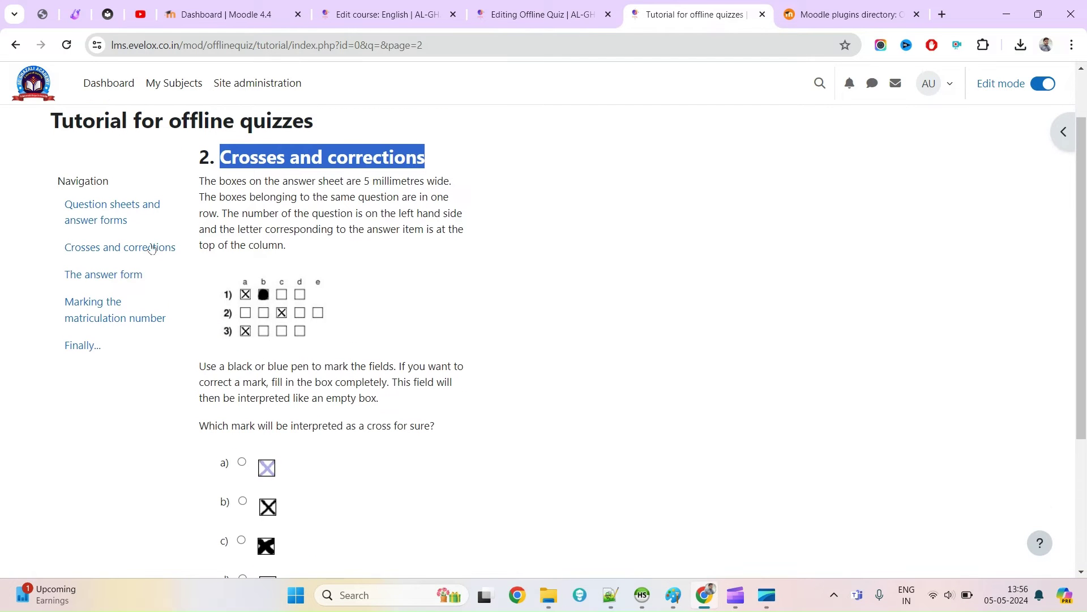
# View the tutorial's "The answer form" and "Marking the matriculation number" sections, including the number-marking grid
pyautogui.click(116, 278)
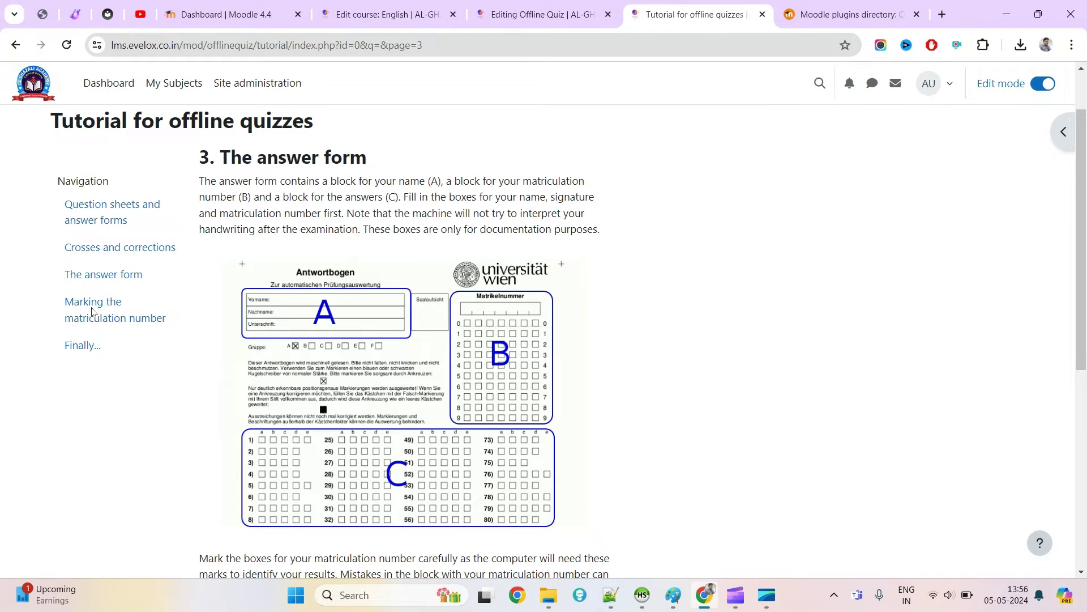
pyautogui.click(109, 307)
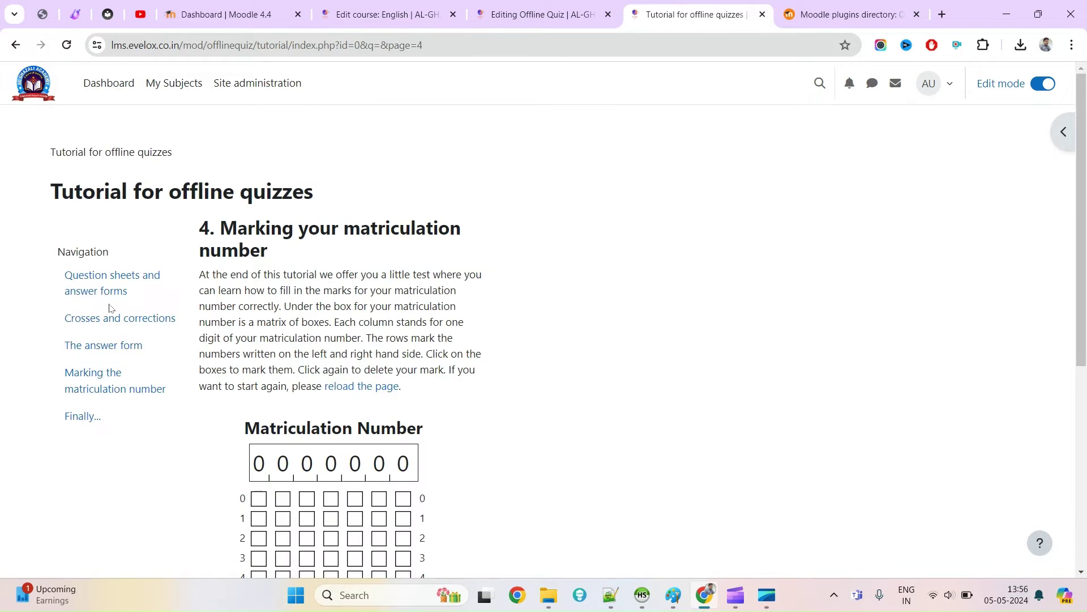
pyautogui.scroll(-5, 109, 308)
pyautogui.scroll(1, 411, 321)
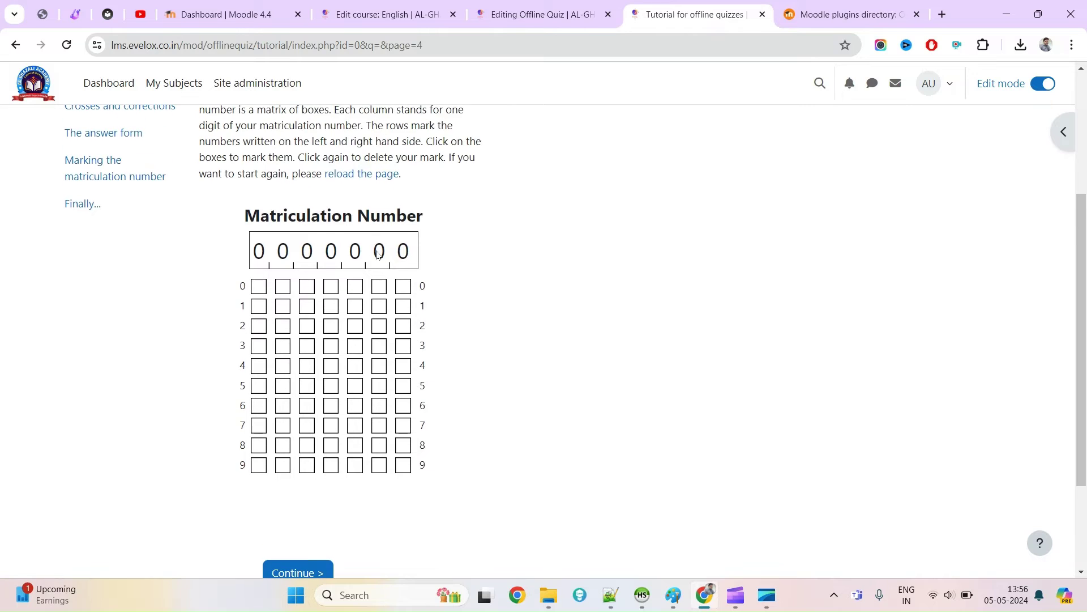
# Open the tutorial's "Finally..." section and read the reminder about how answer forms are interpreted
pyautogui.click(85, 207)
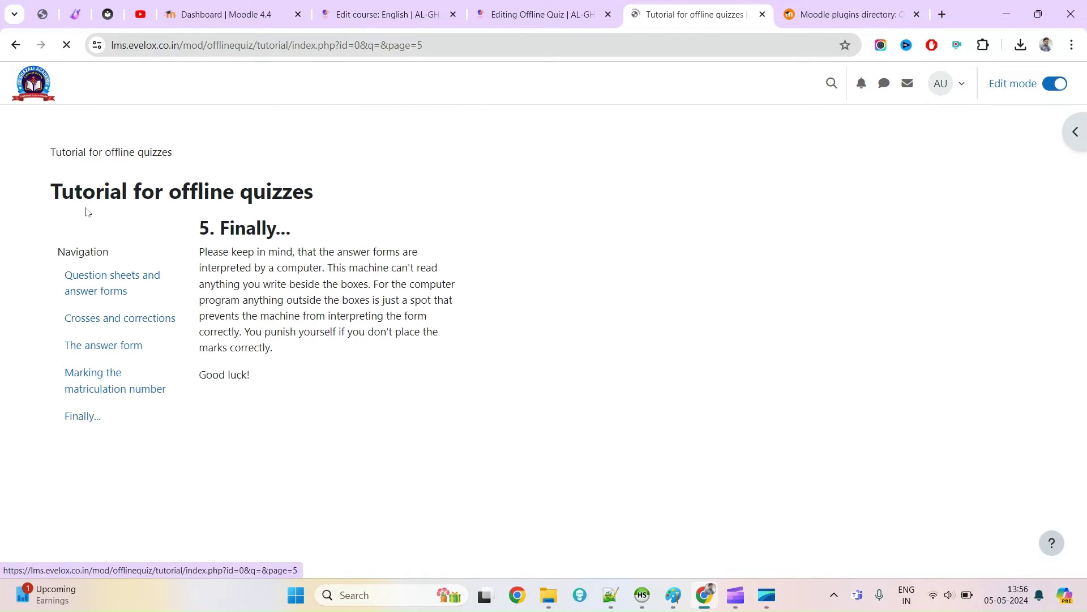
pyautogui.moveTo(228, 253); pyautogui.dragTo(413, 253)
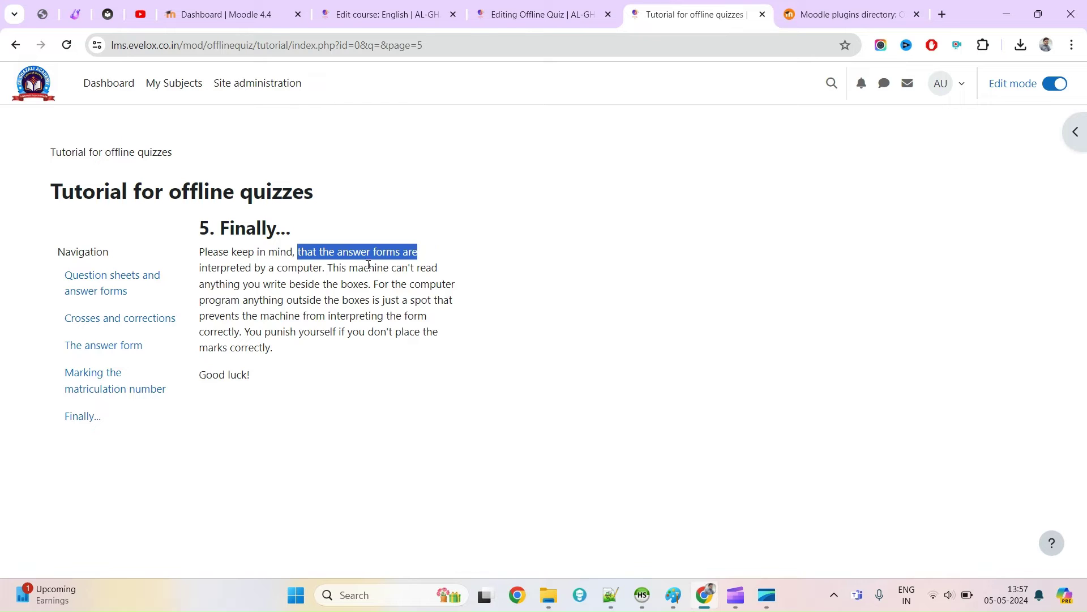
pyautogui.doubleClick(230, 267)
pyautogui.moveTo(230, 267); pyautogui.dragTo(320, 267)
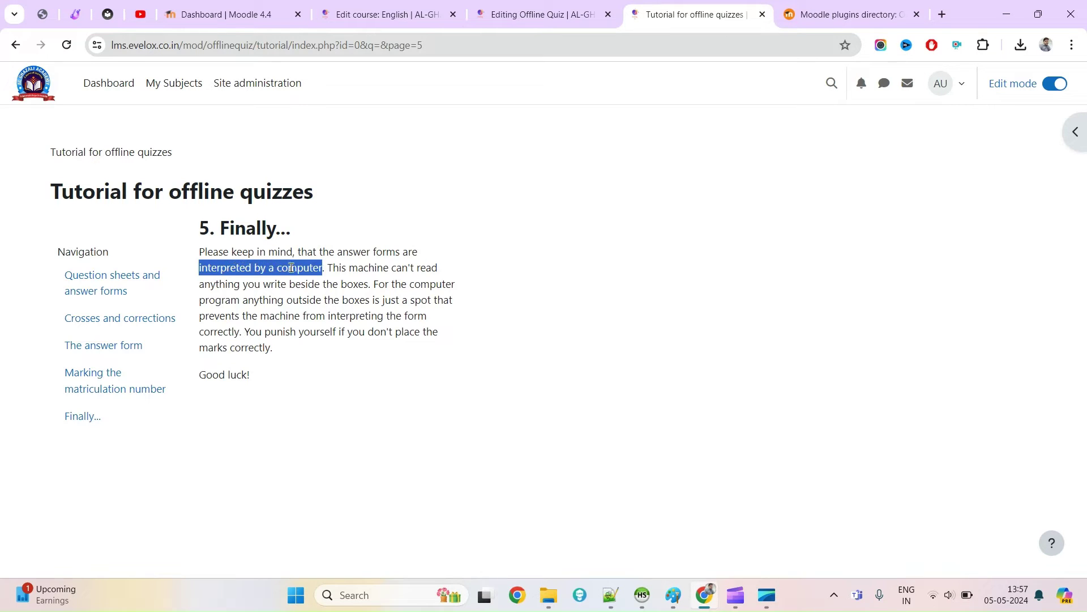
# Finish reading the tutorial's "Finally..." section and revisit the "Marking the matriculation number" section with its number grid
pyautogui.click(333, 271)
pyautogui.doubleClick(334, 271)
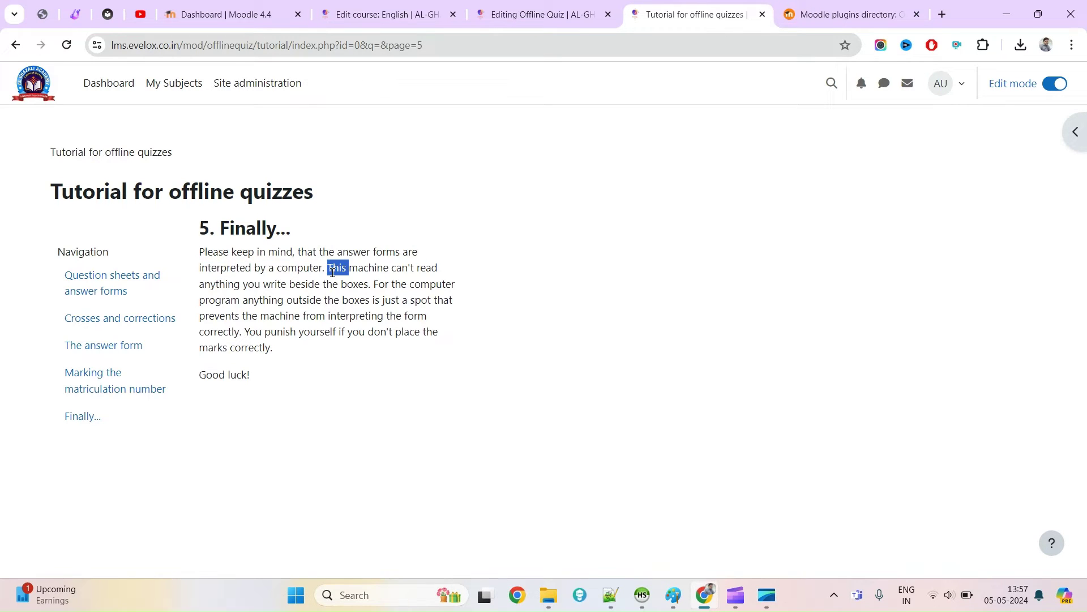
pyautogui.doubleClick(289, 286)
pyautogui.moveTo(289, 287); pyautogui.dragTo(350, 285)
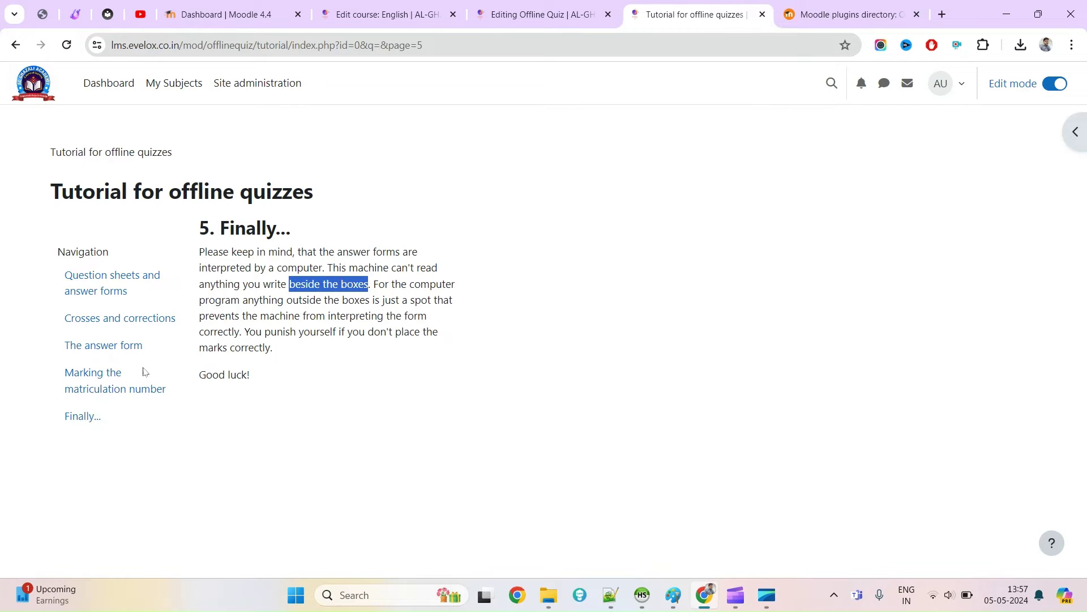
pyautogui.click(117, 384)
pyautogui.scroll(-4, 281, 235)
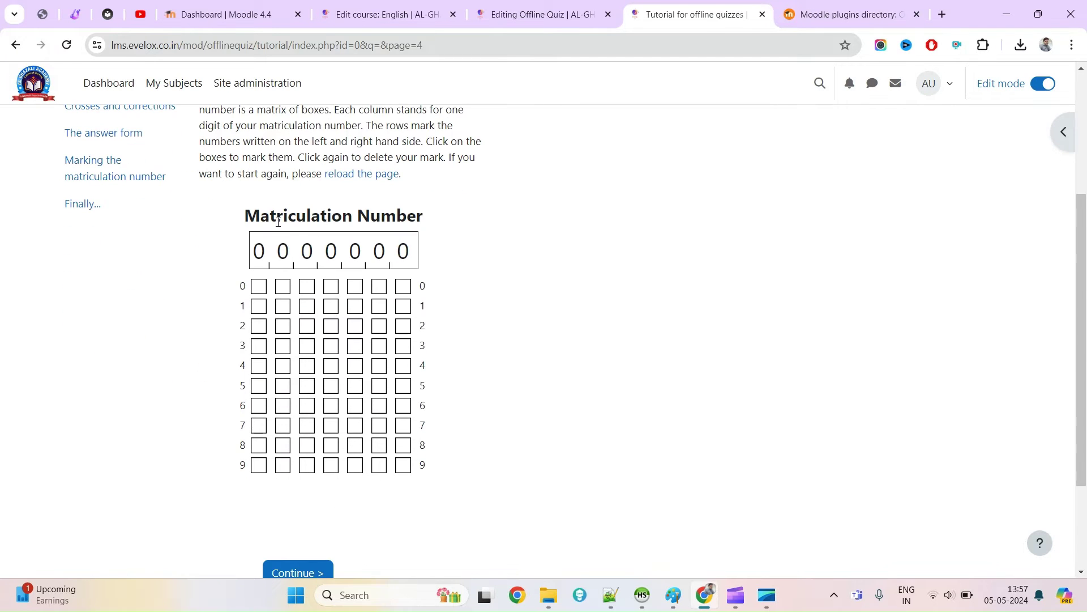
pyautogui.scroll(3, 323, 382)
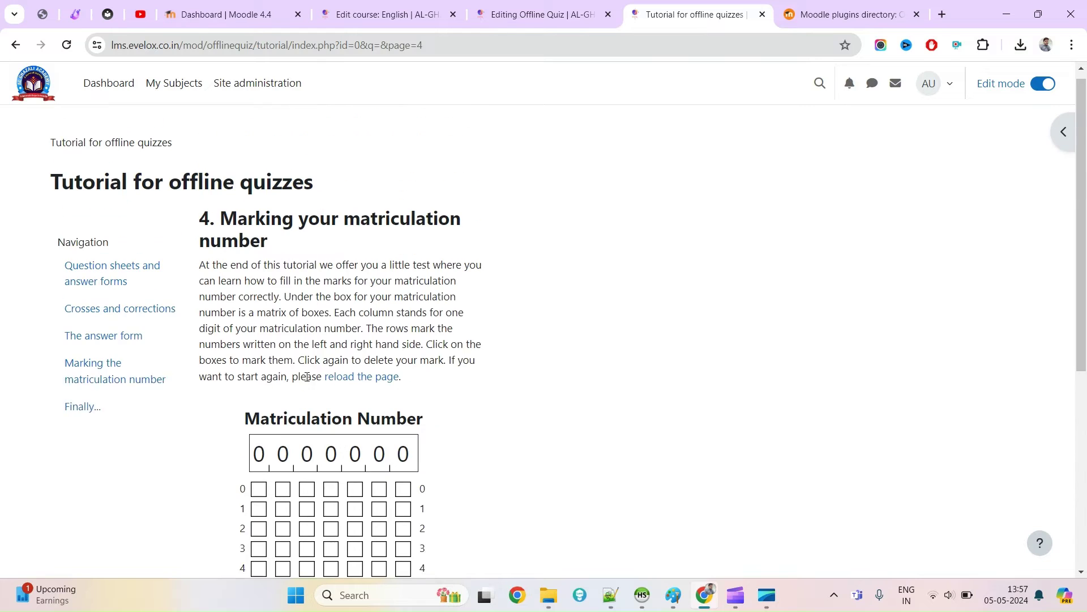
# Copy the tutorial URL from the offline quiz settings into the quiz's description, then save and display the quiz
pyautogui.click(609, 4)
pyautogui.scroll(10, 462, 334)
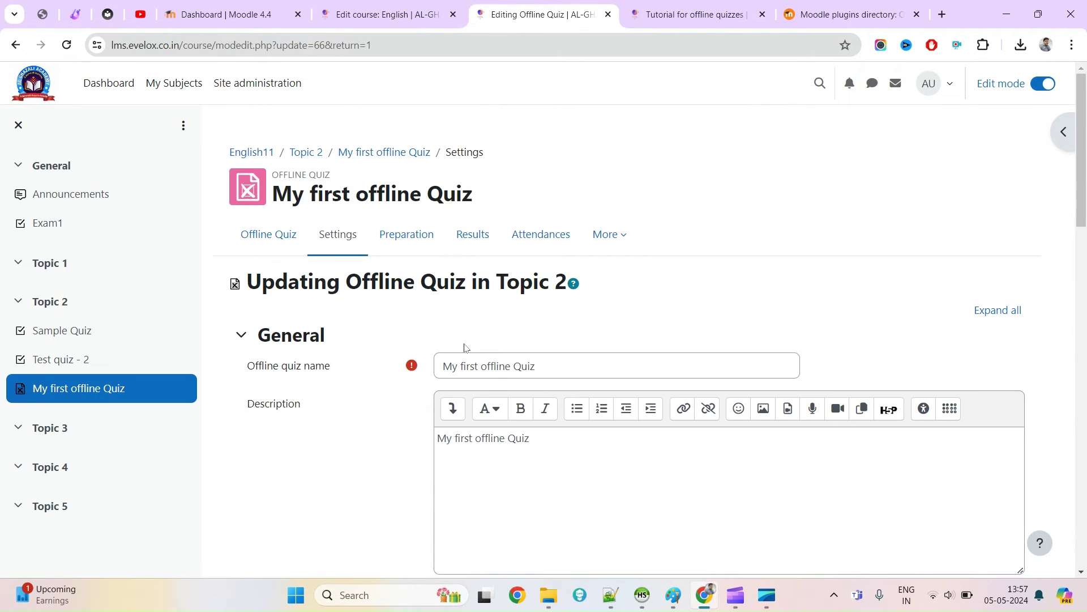
pyautogui.scroll(-8, 464, 347)
pyautogui.click(537, 441)
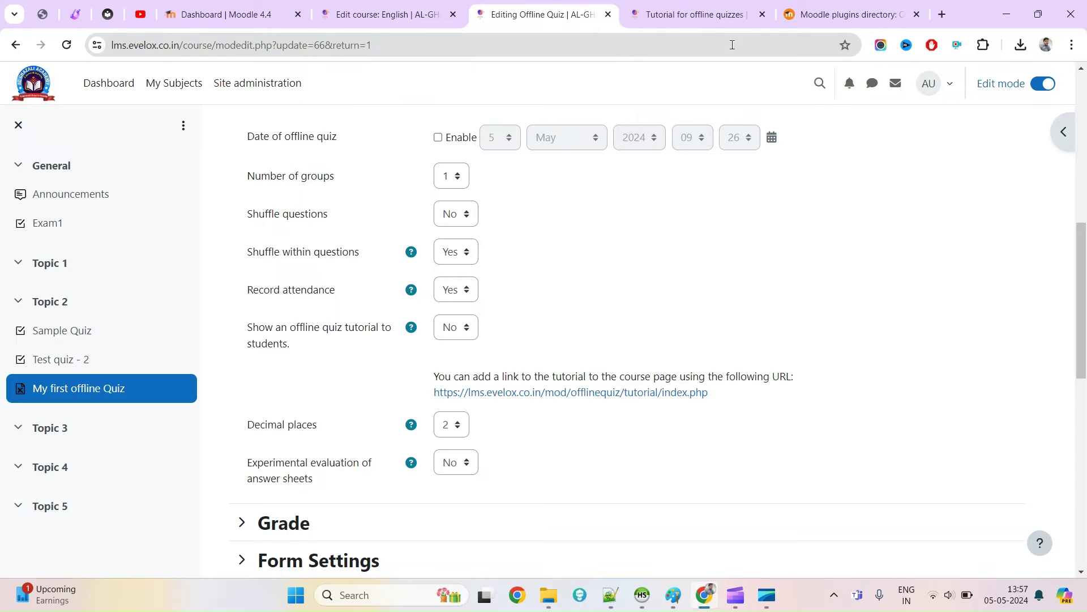
pyautogui.moveTo(736, 400); pyautogui.dragTo(434, 394)
pyautogui.hotkey('ctrl', 'c')
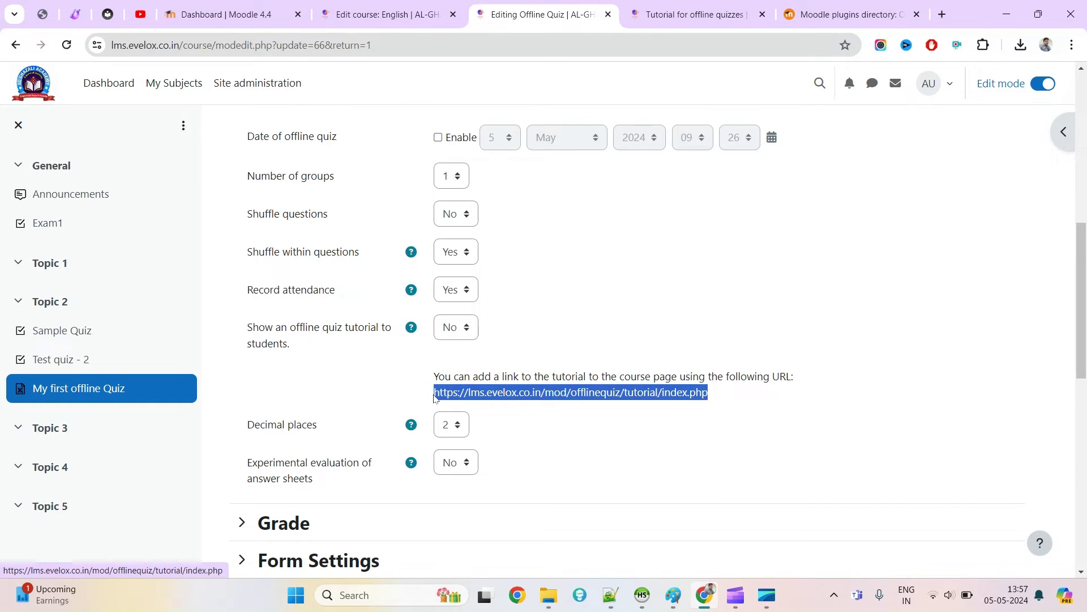
pyautogui.scroll(8, 529, 281)
pyautogui.click(575, 375)
pyautogui.hotkey('ctrl', 'v')
pyautogui.scroll(-20, 566, 397)
pyautogui.click(599, 485)
# Review the quiz overview page, including the description link, the Preparation, Evaluation, Statistics and Attendances sections, and the Legend
pyautogui.scroll(-3, 477, 371)
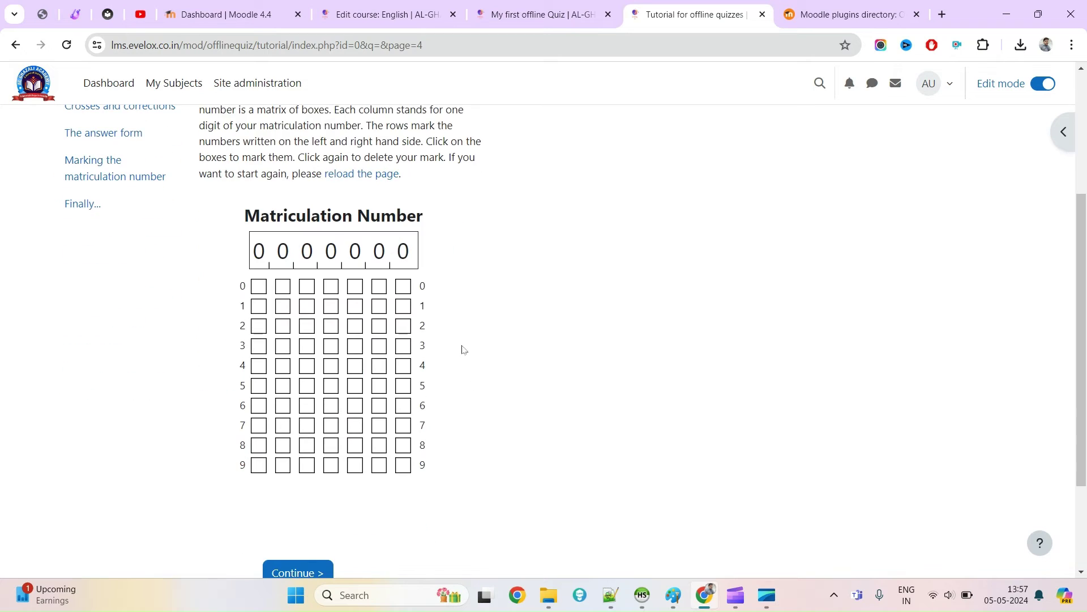
pyautogui.hotkey('ctrl', 'shift', 'Tab')
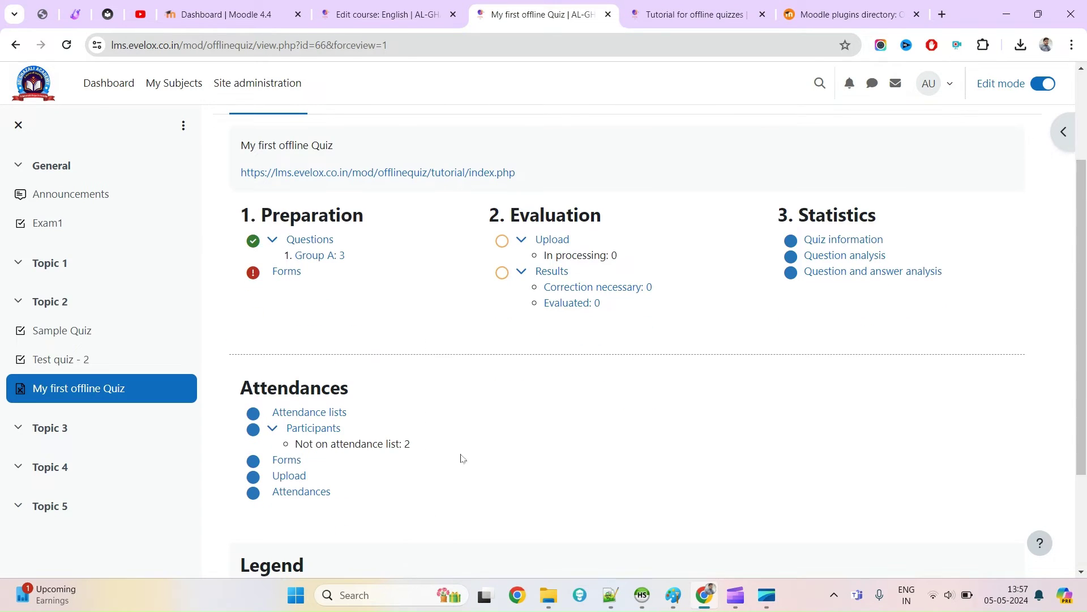
pyautogui.scroll(3, 462, 458)
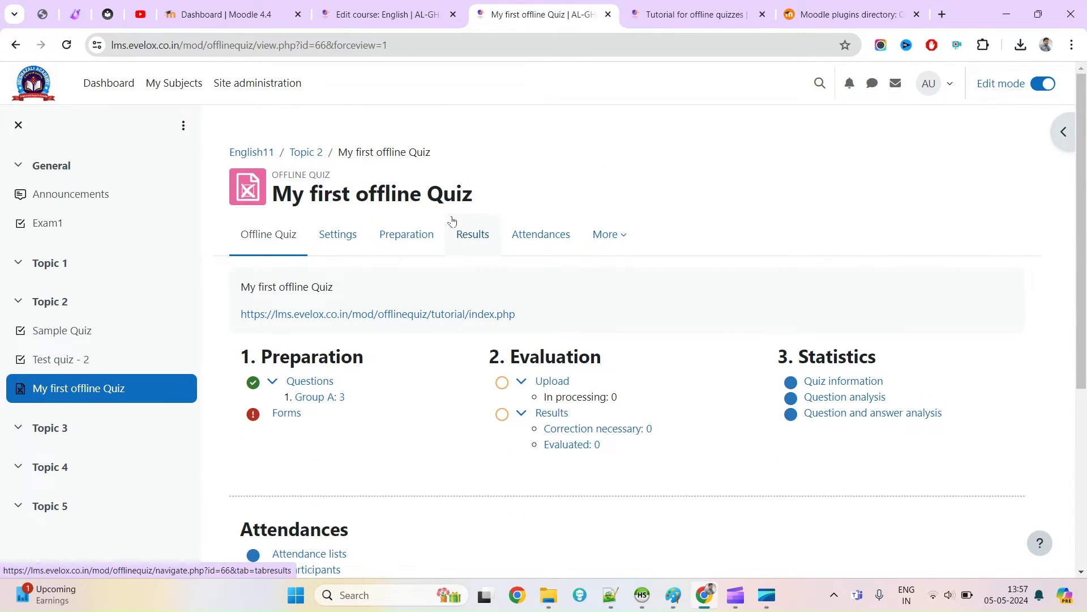
pyautogui.scroll(-1, 398, 264)
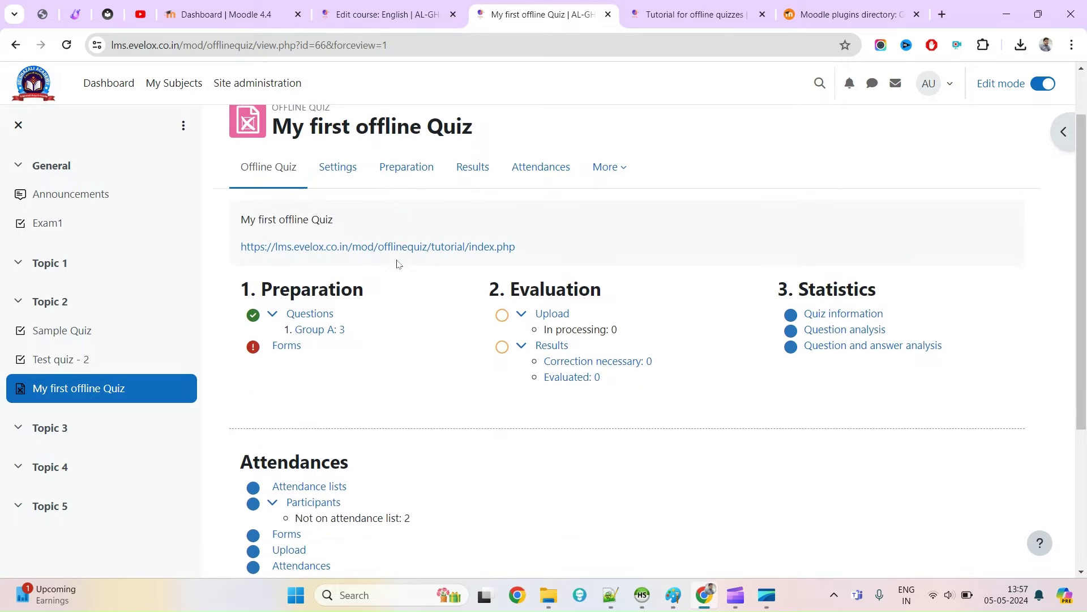
pyautogui.scroll(-3, 398, 263)
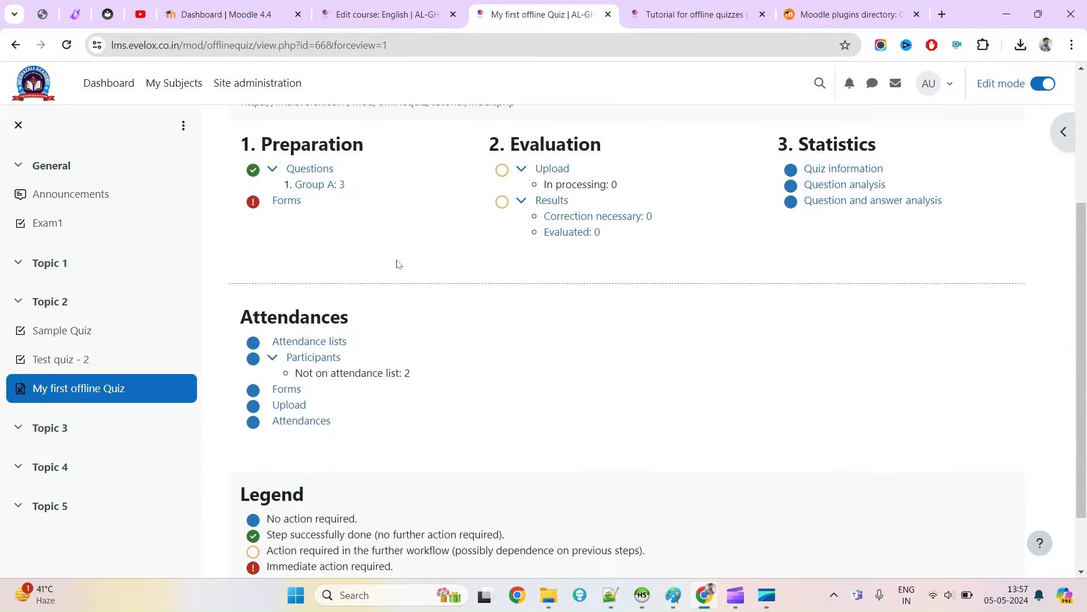
pyautogui.scroll(4, 398, 263)
pyautogui.scroll(1, 399, 263)
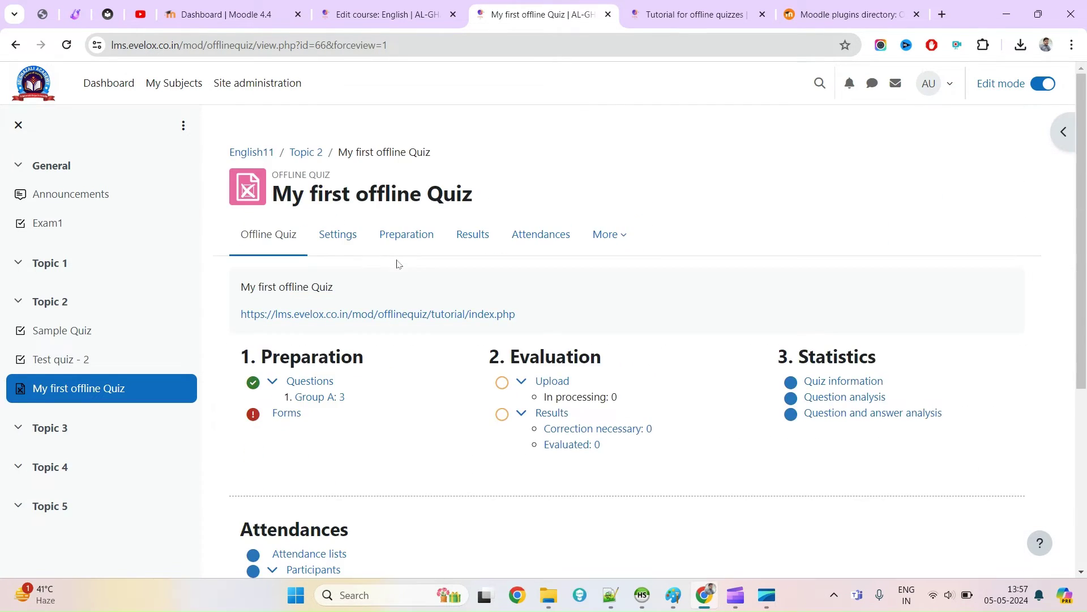
# View the Group A question list from the quiz overview and return to the overview
pyautogui.click(309, 397)
pyautogui.scroll(-5, 340, 385)
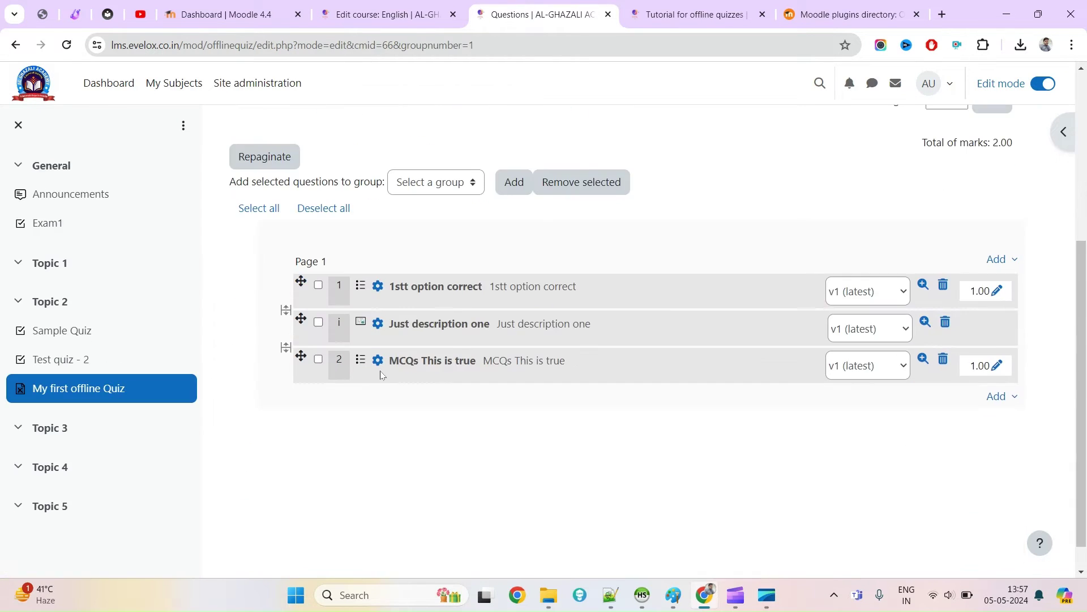
pyautogui.scroll(5, 390, 359)
pyautogui.click(15, 45)
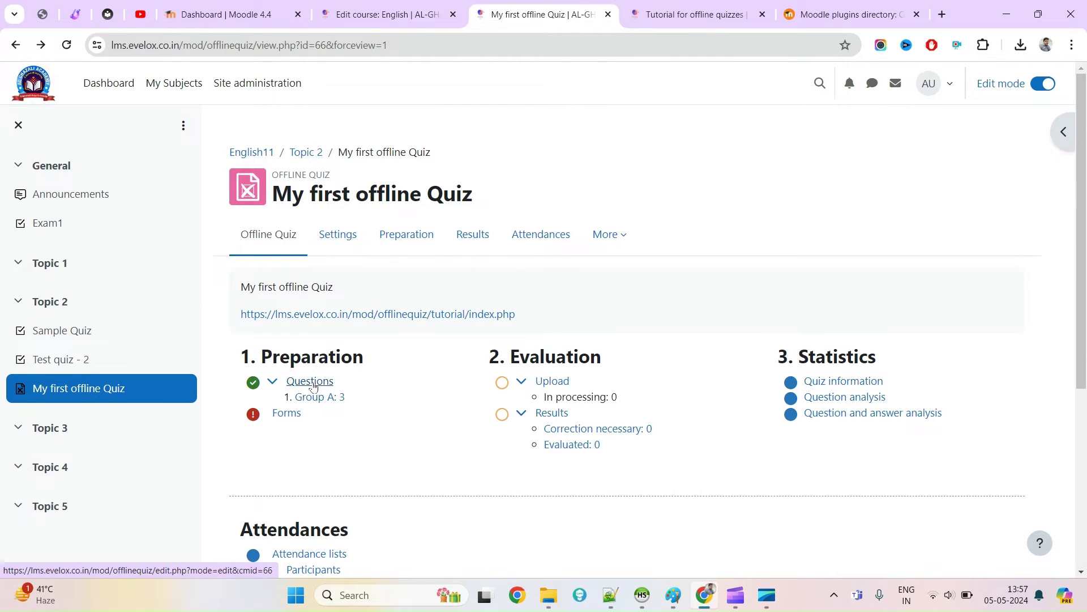
# Reopen the Group A questions and look at the preparation and group selectors and the questions on Page 1
pyautogui.click(311, 400)
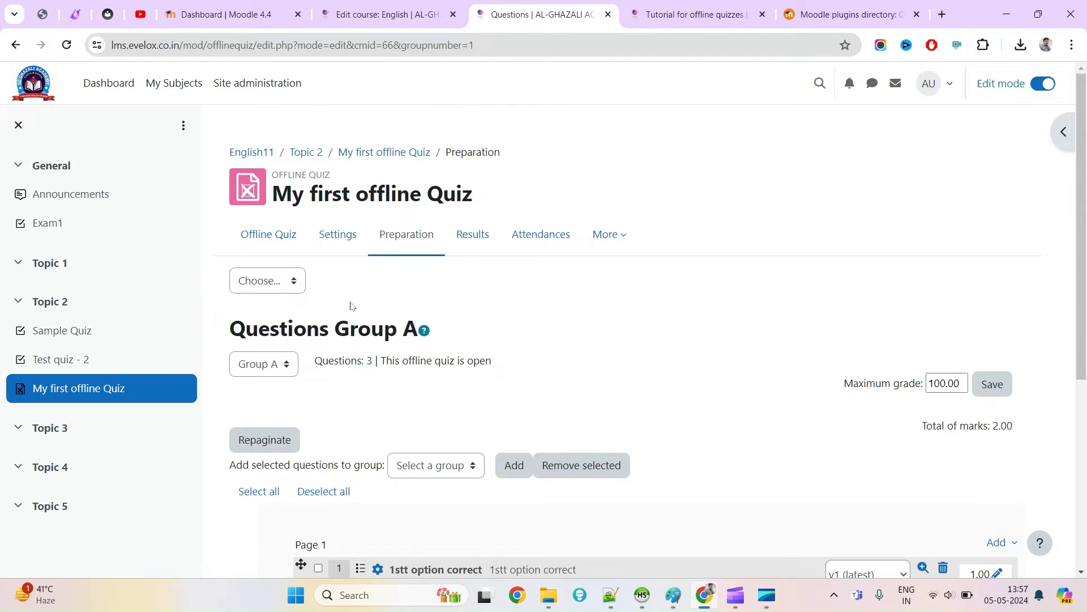
pyautogui.click(264, 284)
pyautogui.click(378, 298)
pyautogui.click(255, 364)
pyautogui.click(610, 314)
pyautogui.scroll(-4, 569, 340)
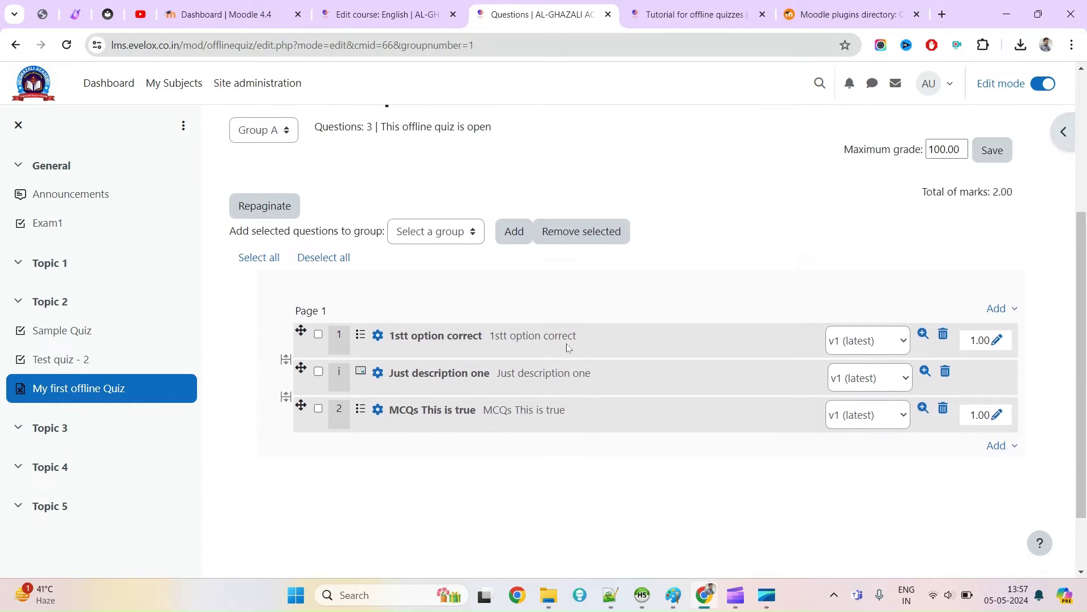
pyautogui.scroll(3, 568, 347)
# Open the Forms page under Preparation and review the Group A preview, including the first question and the description item
pyautogui.click(15, 45)
pyautogui.scroll(-2, 331, 280)
pyautogui.click(287, 272)
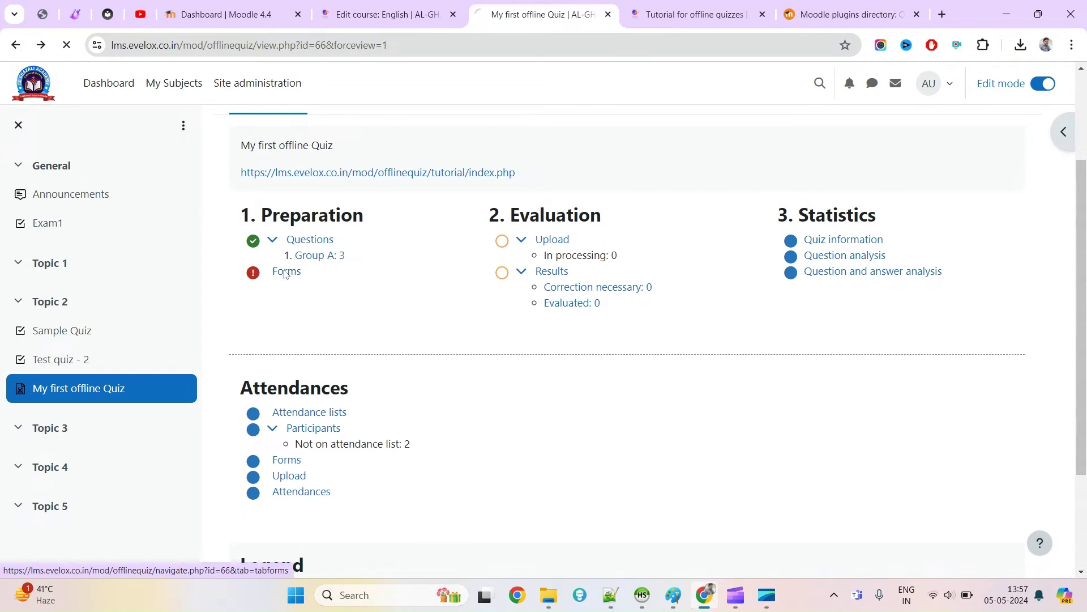
pyautogui.scroll(-2, 479, 407)
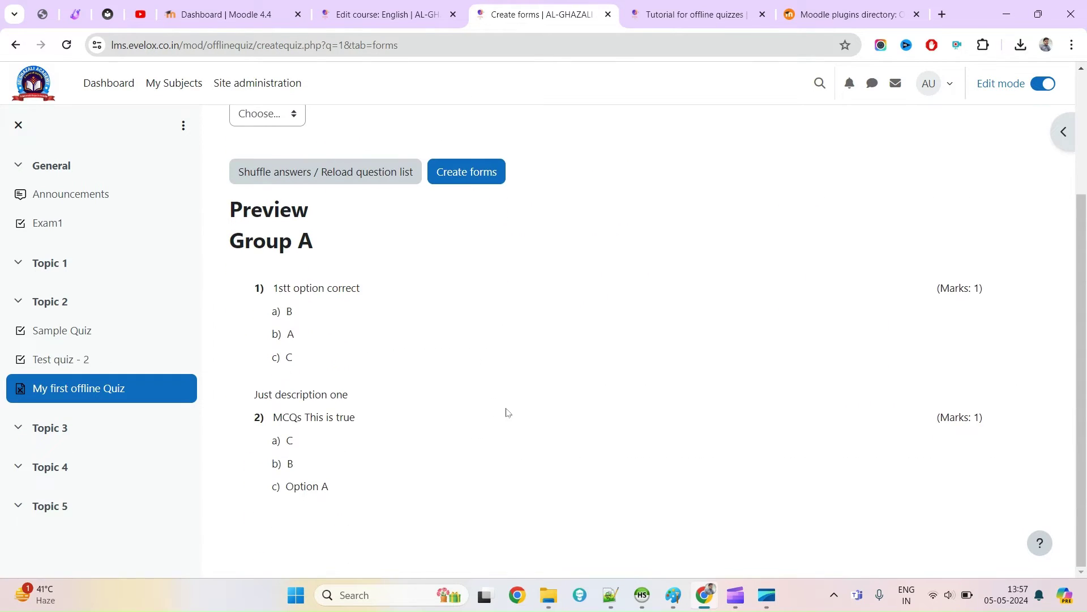
pyautogui.tripleClick(284, 289)
pyautogui.moveTo(252, 398); pyautogui.dragTo(362, 392)
# Create the quiz forms for Group A from the preview page
pyautogui.scroll(3, 648, 313)
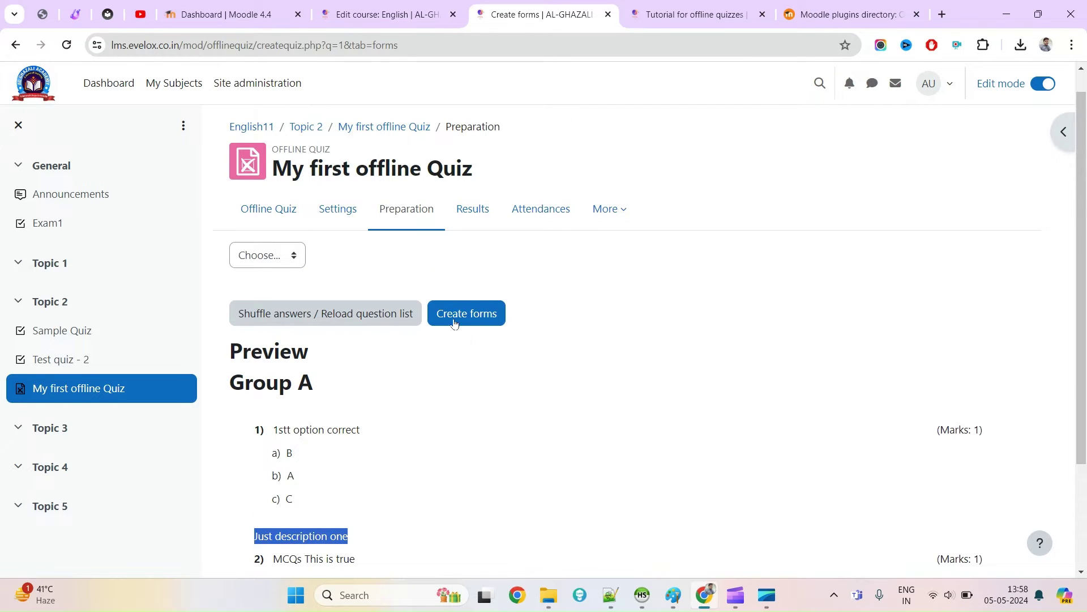
pyautogui.click(459, 324)
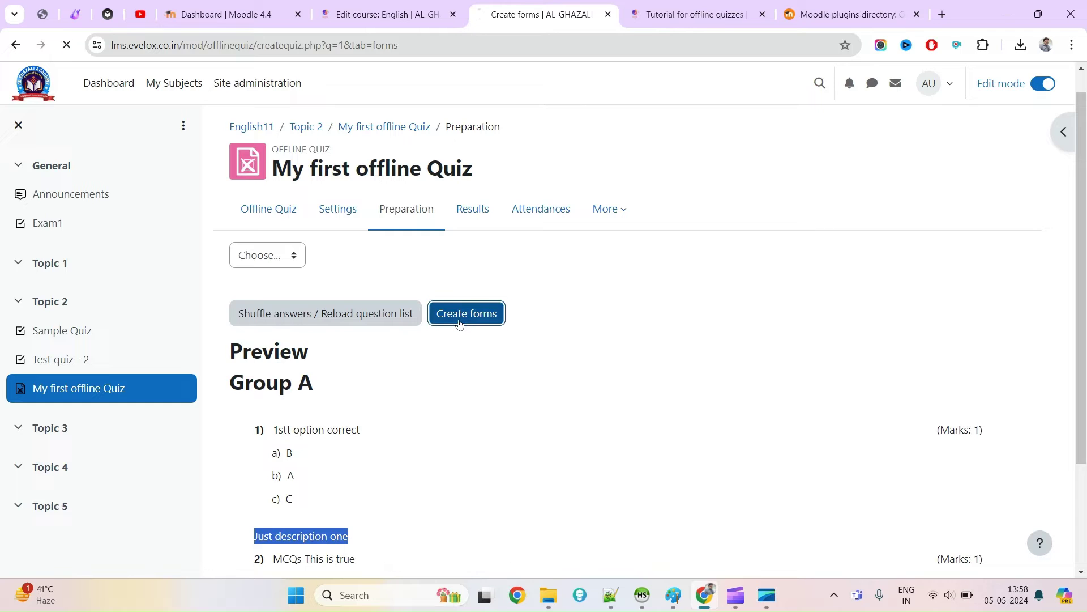
pyautogui.scroll(-2, 460, 334)
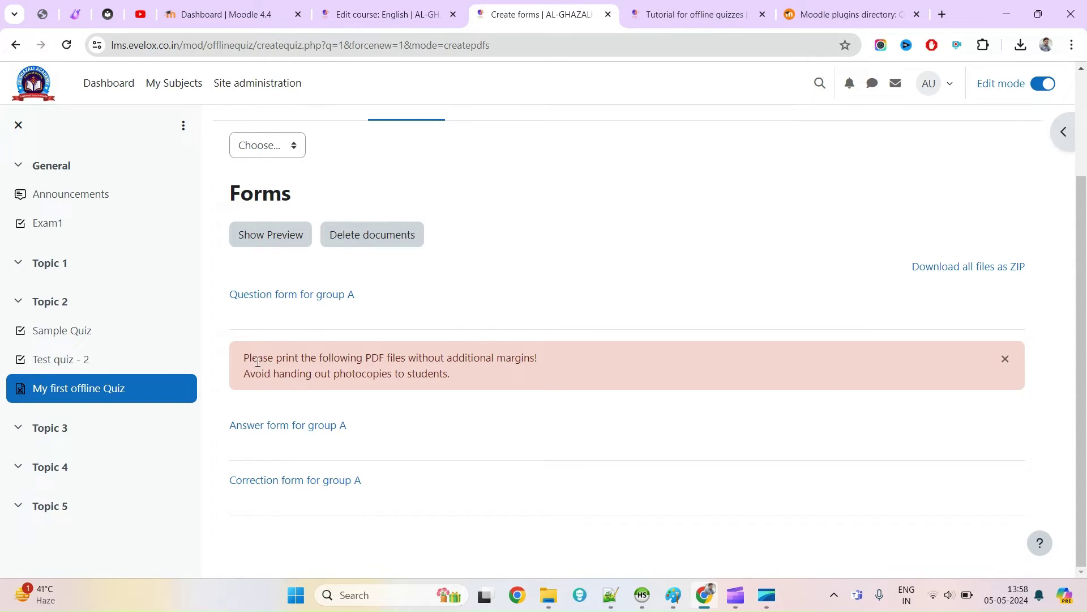
# Show the preview of the created forms and go back to the forms list
pyautogui.click(274, 234)
pyautogui.scroll(-1, 459, 485)
pyautogui.scroll(-2, 458, 484)
pyautogui.scroll(3, 457, 478)
pyautogui.click(265, 361)
# Download all form files as a ZIP and open the downloaded archive
pyautogui.scroll(-1, 487, 399)
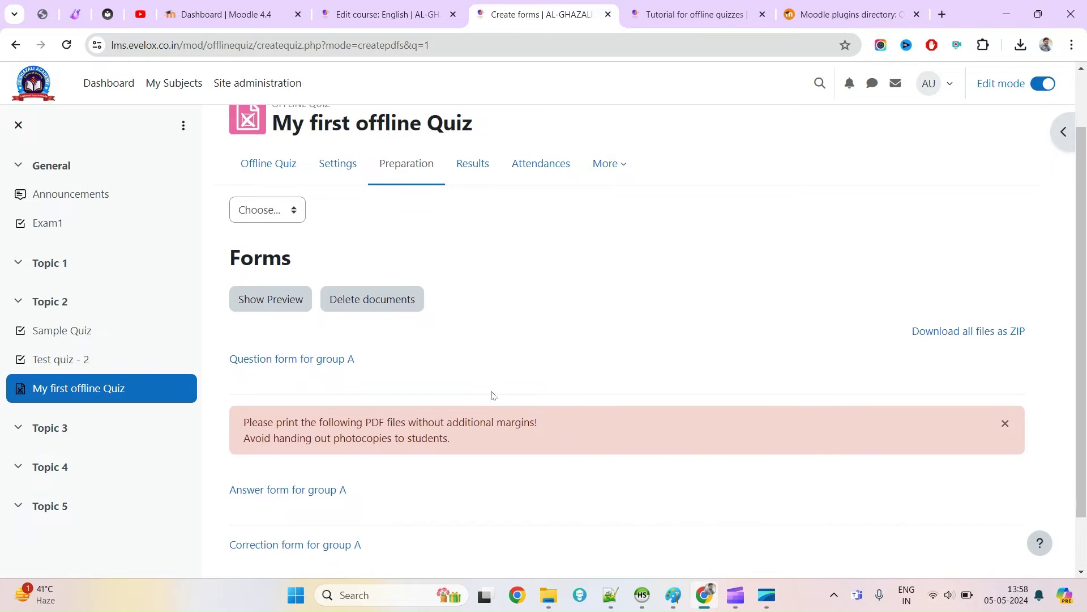
pyautogui.scroll(-1, 952, 346)
pyautogui.click(963, 268)
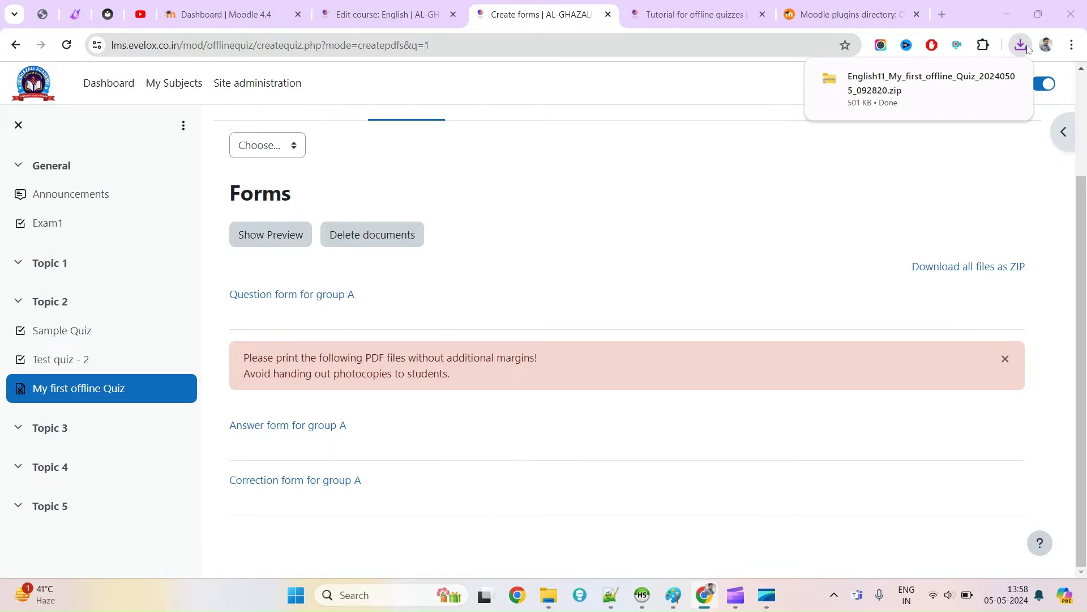
pyautogui.click(804, 80)
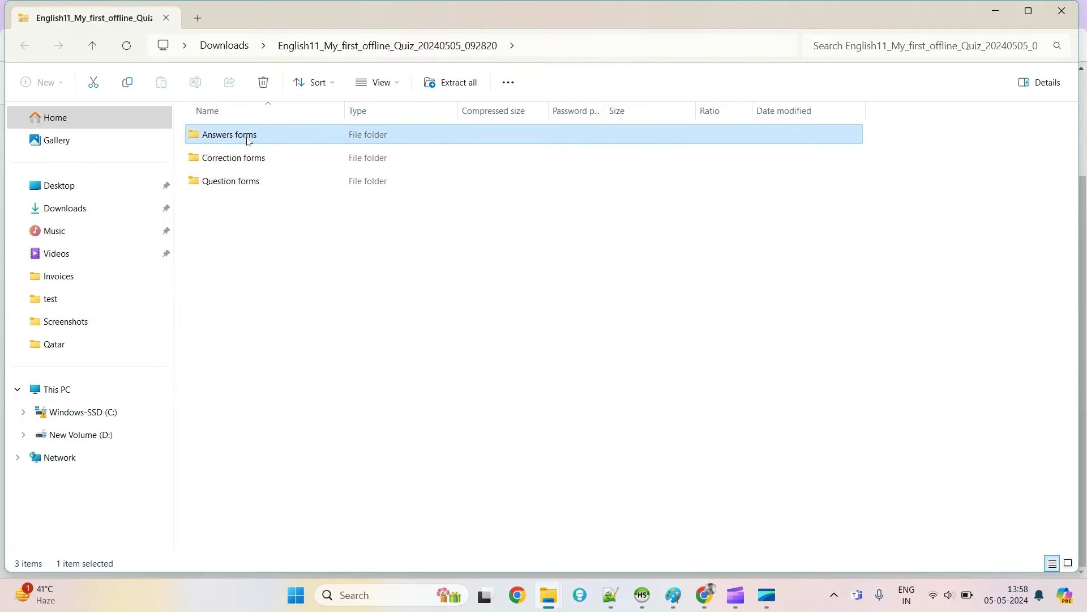
# Open the Group A answer form PDF from the archive's "Answers forms" folder
pyautogui.doubleClick(233, 136)
pyautogui.click(231, 141)
pyautogui.doubleClick(231, 140)
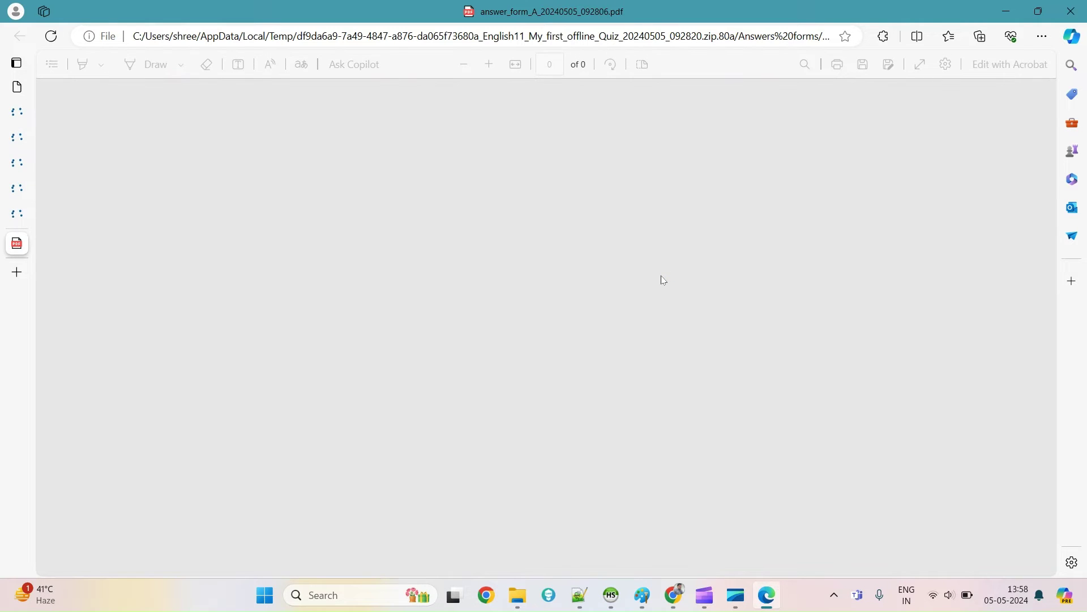
# Read the answer form's ID number grid, marking and correction instructions, and the answer boxes for questions 1 and 2
pyautogui.scroll(-5, 663, 280)
pyautogui.scroll(4, 664, 280)
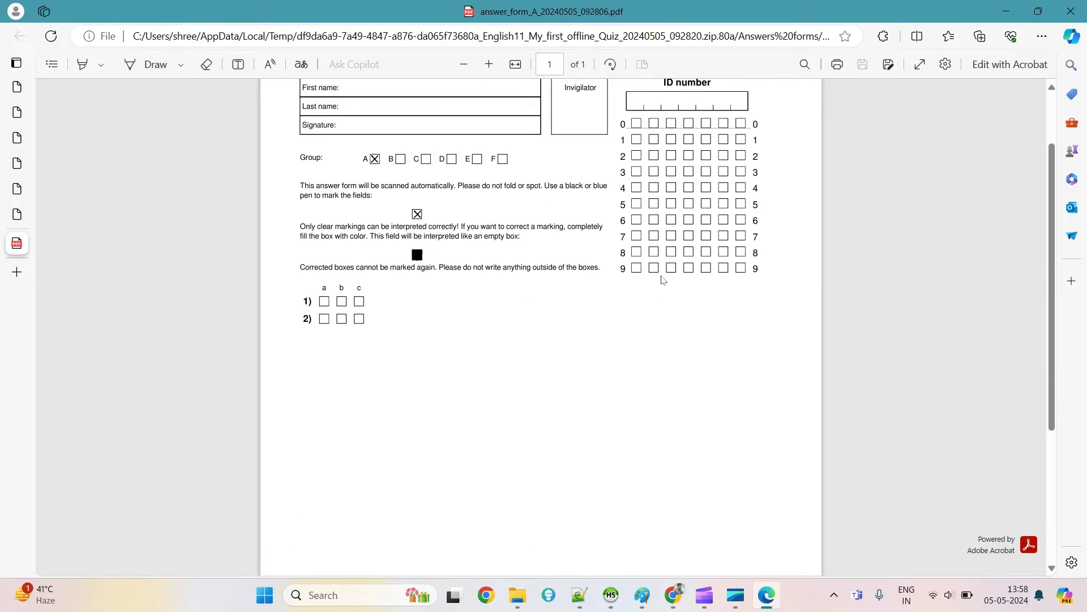
pyautogui.scroll(2, 664, 280)
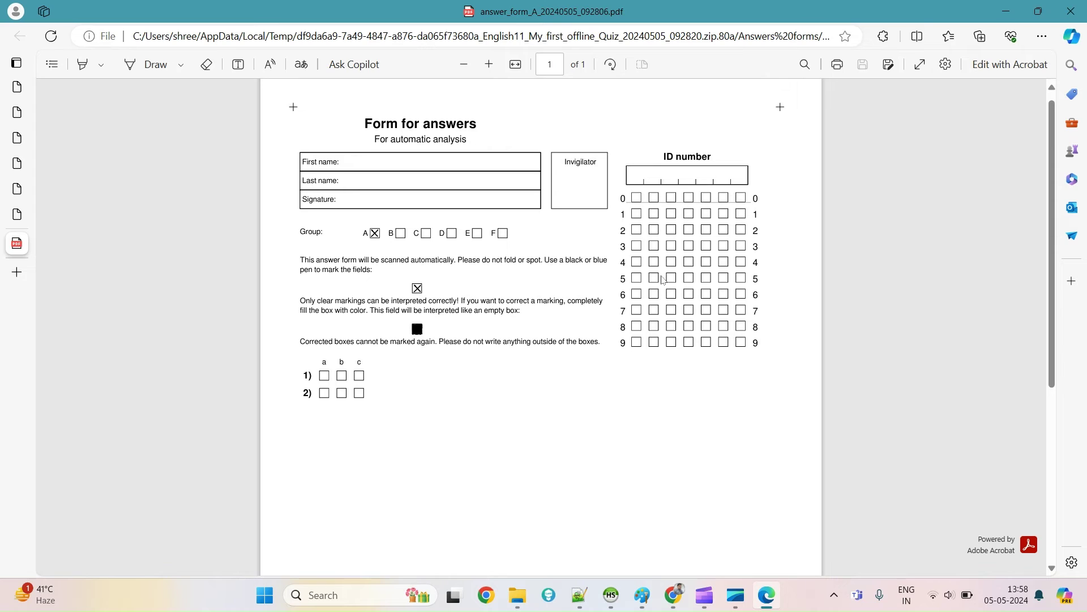
pyautogui.scroll(1, 663, 280)
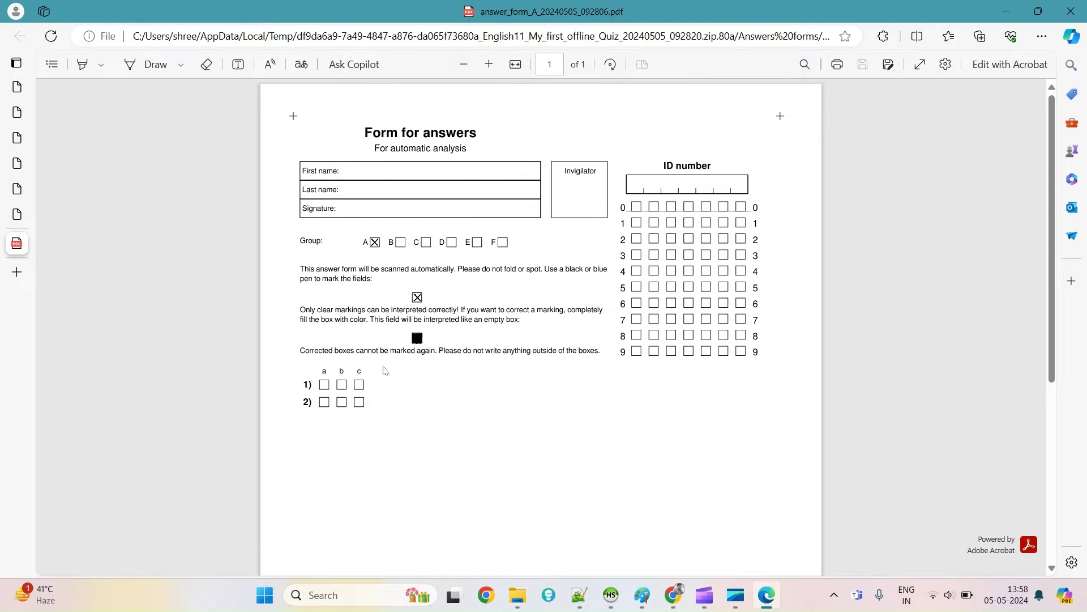
pyautogui.moveTo(300, 352); pyautogui.dragTo(527, 354)
pyautogui.click(306, 389)
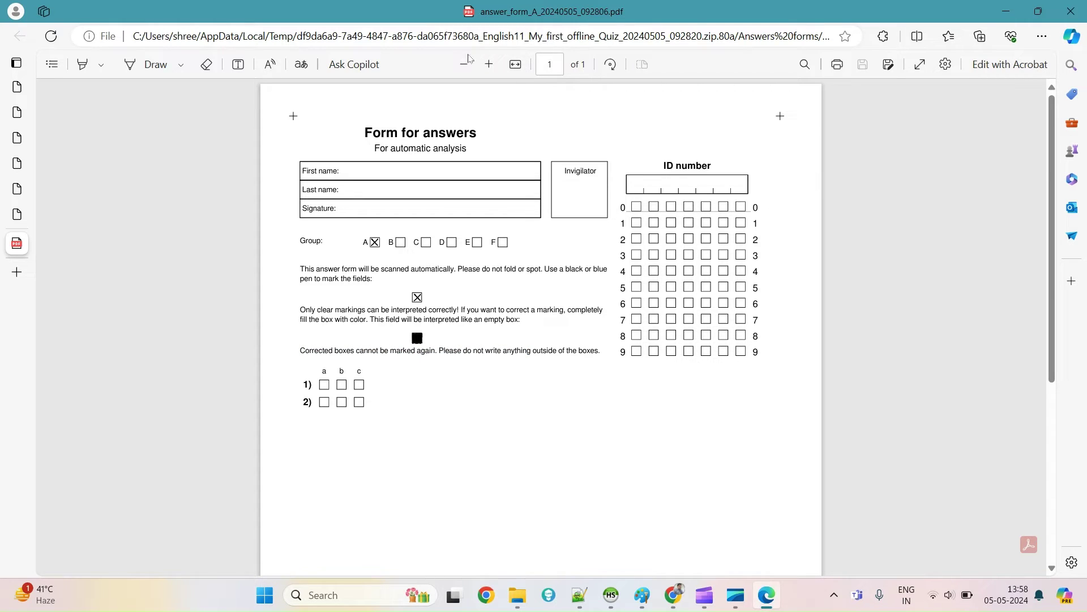
# Enlarge the answer form to page width, examine its corner marks and footer strip, and reduce the zoom to recheck the answer boxes
pyautogui.click(515, 64)
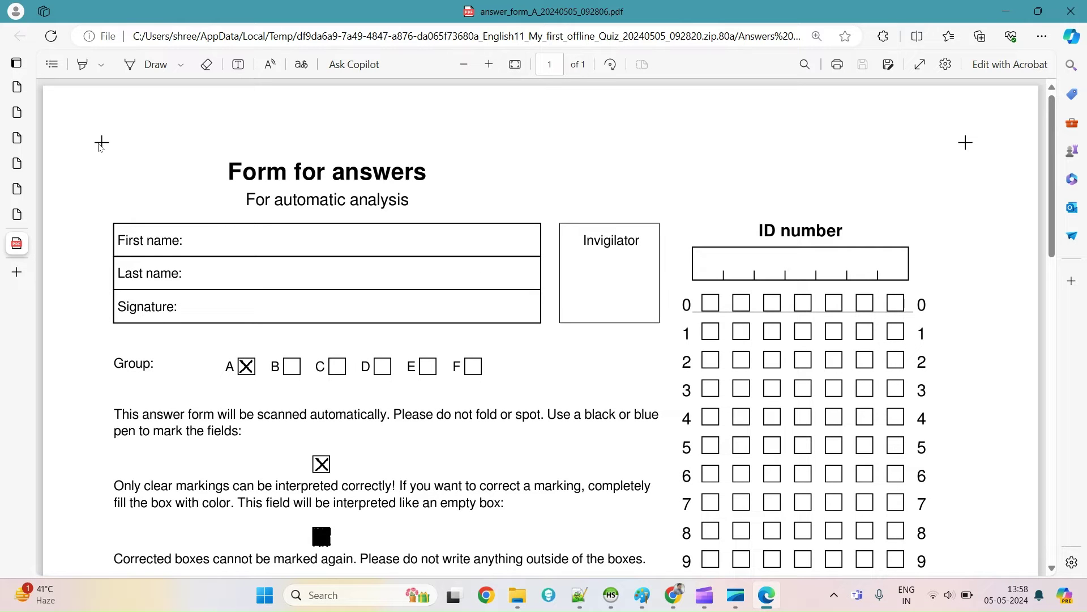
pyautogui.scroll(-15, 973, 231)
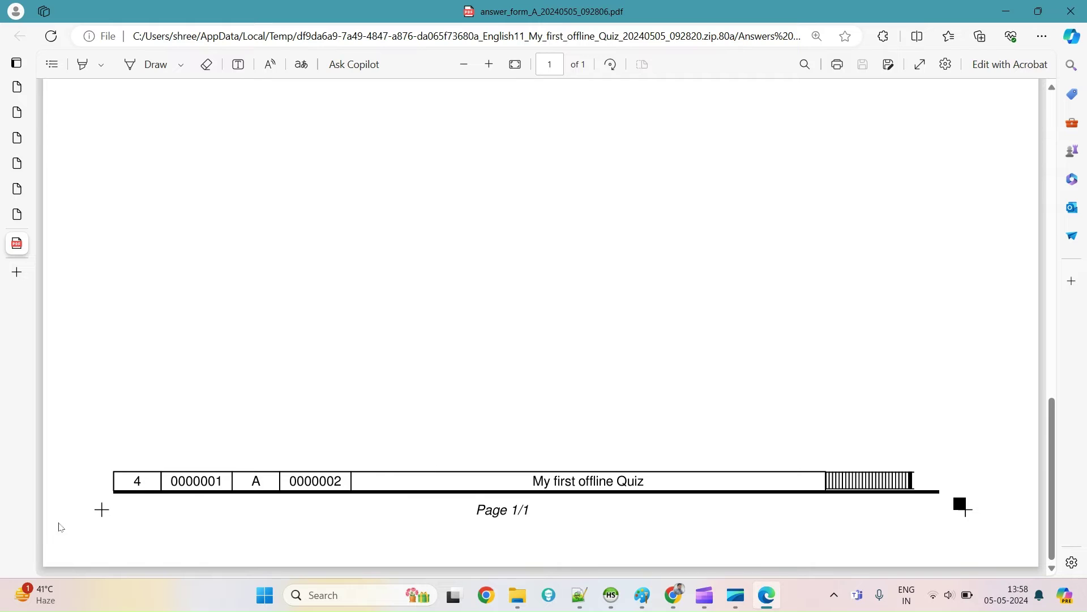
pyautogui.hotkey('ctrl', '-')
pyautogui.hotkey('ctrl', '-')
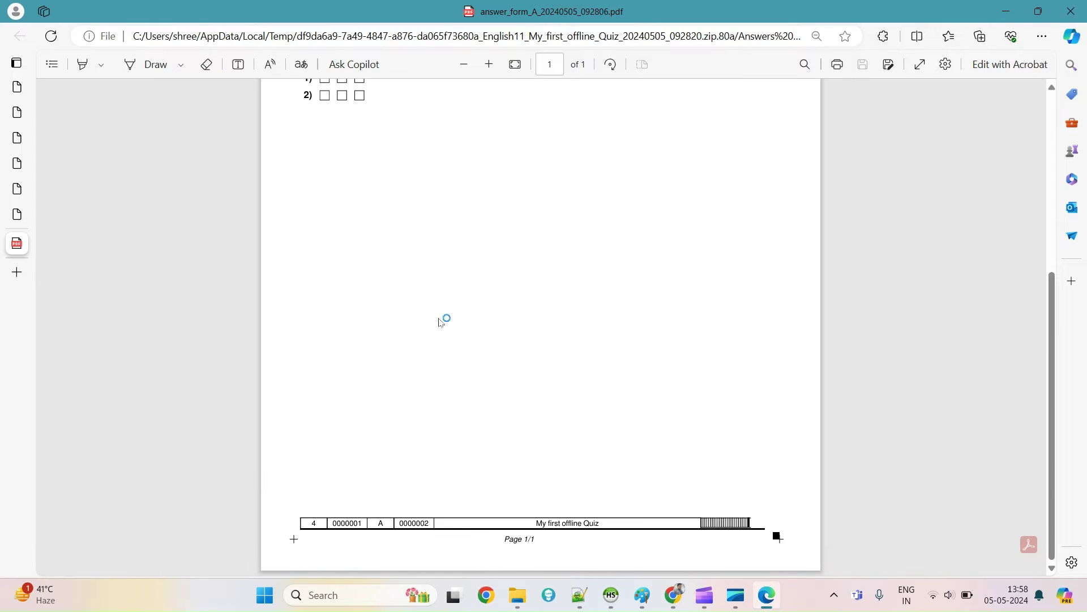
pyautogui.hotkey('ctrl', '+')
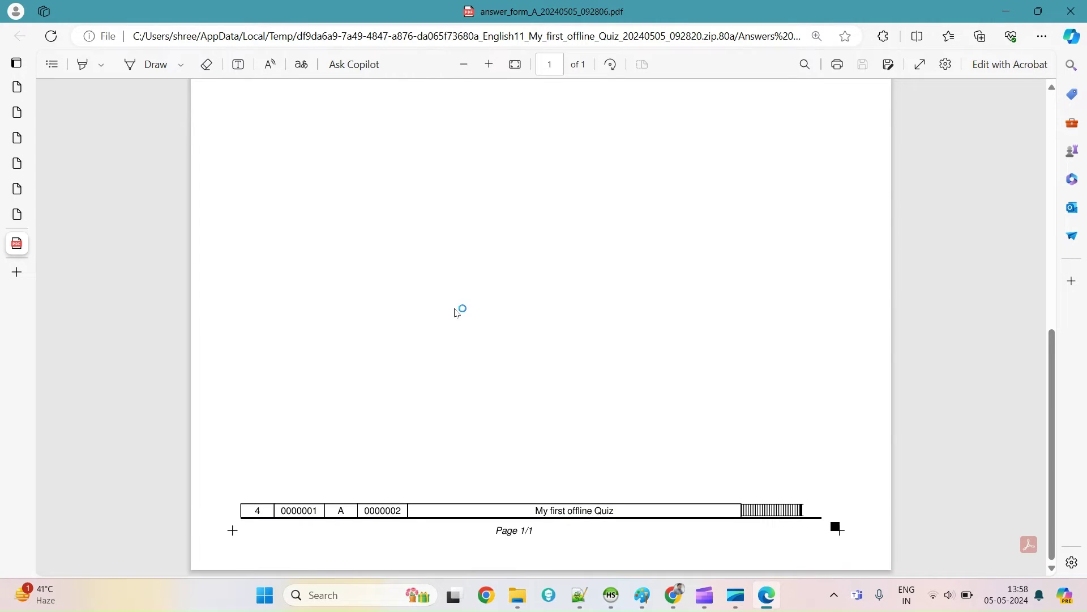
pyautogui.scroll(5, 456, 312)
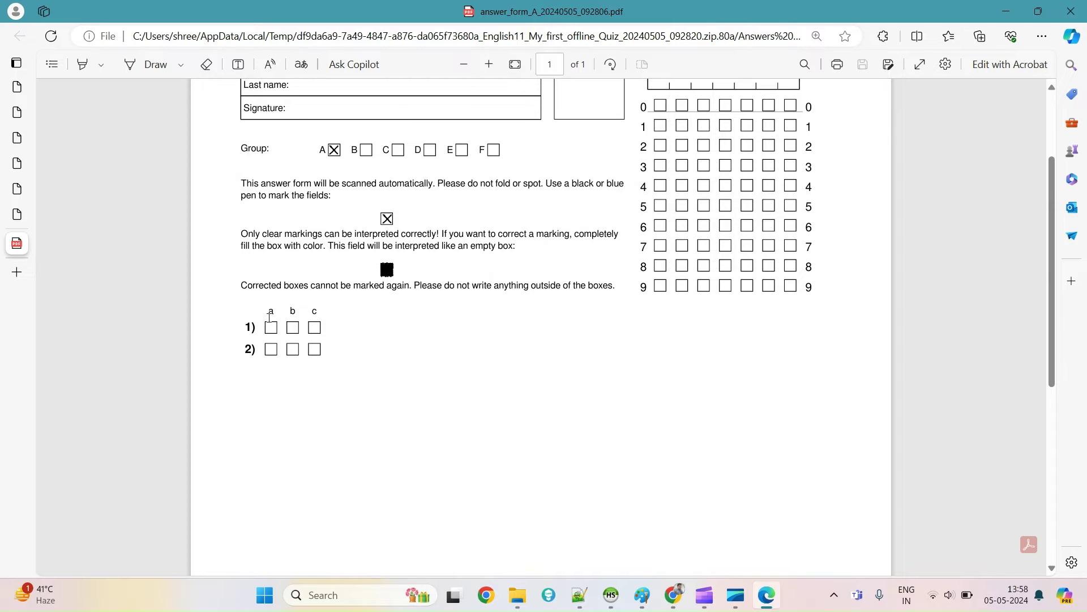
# Review the answer form's option columns, marking and correction instructions, title and footer strip, and close the PDF
pyautogui.moveTo(275, 318); pyautogui.dragTo(313, 313)
pyautogui.click(296, 327)
pyautogui.scroll(3, 378, 383)
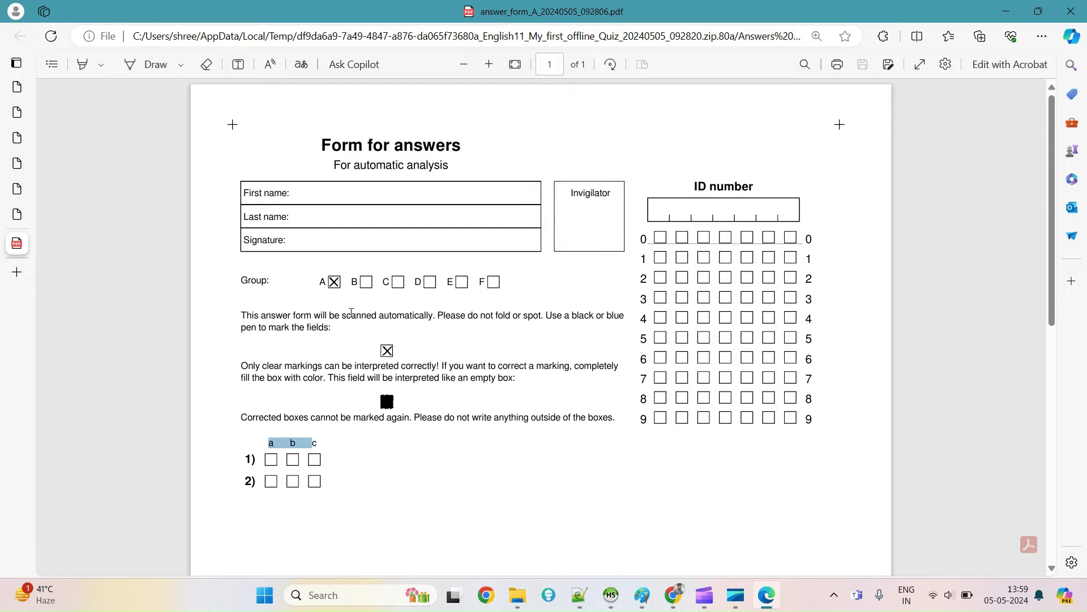
pyautogui.moveTo(438, 316); pyautogui.dragTo(543, 320)
pyautogui.click(499, 349)
pyautogui.moveTo(238, 367); pyautogui.dragTo(430, 368)
pyautogui.click(385, 353)
pyautogui.moveTo(241, 316); pyautogui.dragTo(406, 350)
pyautogui.click(418, 411)
pyautogui.moveTo(375, 427); pyautogui.dragTo(270, 330)
pyautogui.click(508, 205)
pyautogui.moveTo(323, 145); pyautogui.dragTo(510, 136)
pyautogui.scroll(-10, 784, 388)
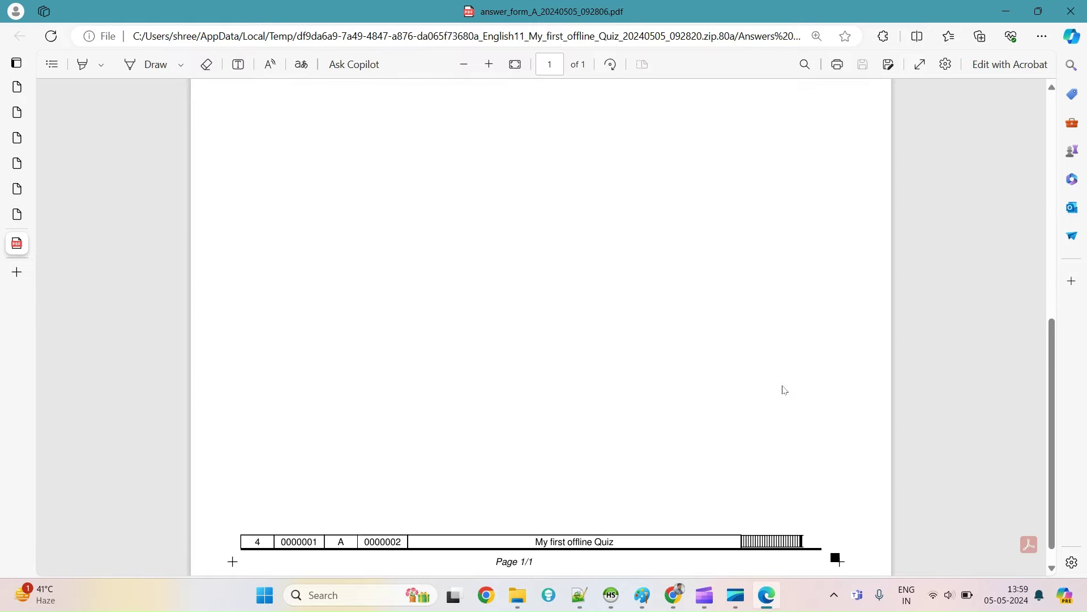
pyautogui.scroll(5, 692, 386)
pyautogui.click(1071, 12)
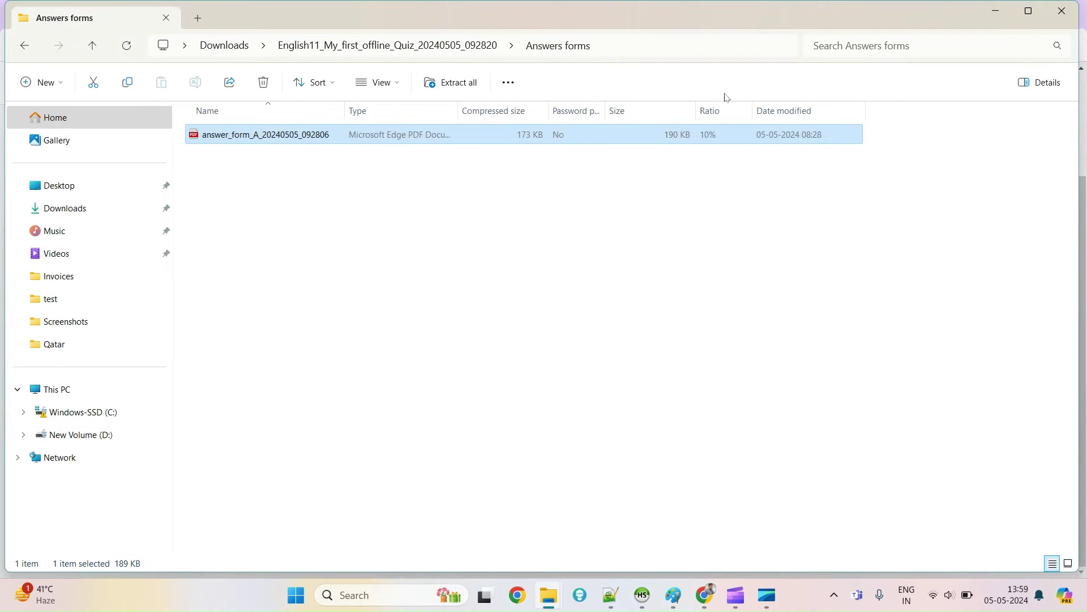
# Open the Group A correction form PDF from the archive's "Correction forms" folder
pyautogui.click(491, 49)
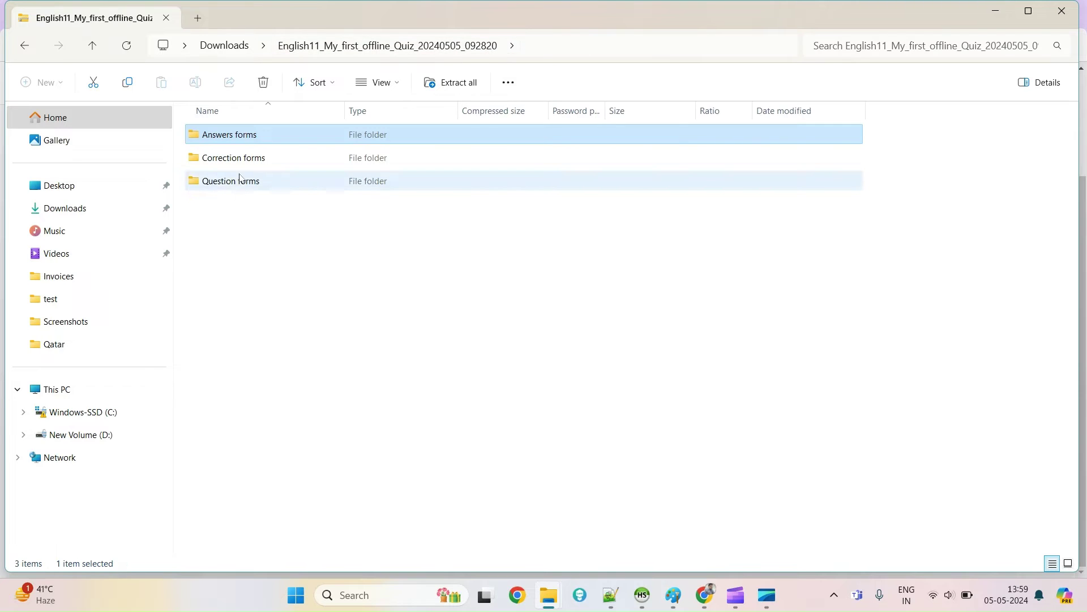
pyautogui.click(245, 157)
pyautogui.doubleClick(245, 157)
pyautogui.click(233, 142)
pyautogui.doubleClick(232, 145)
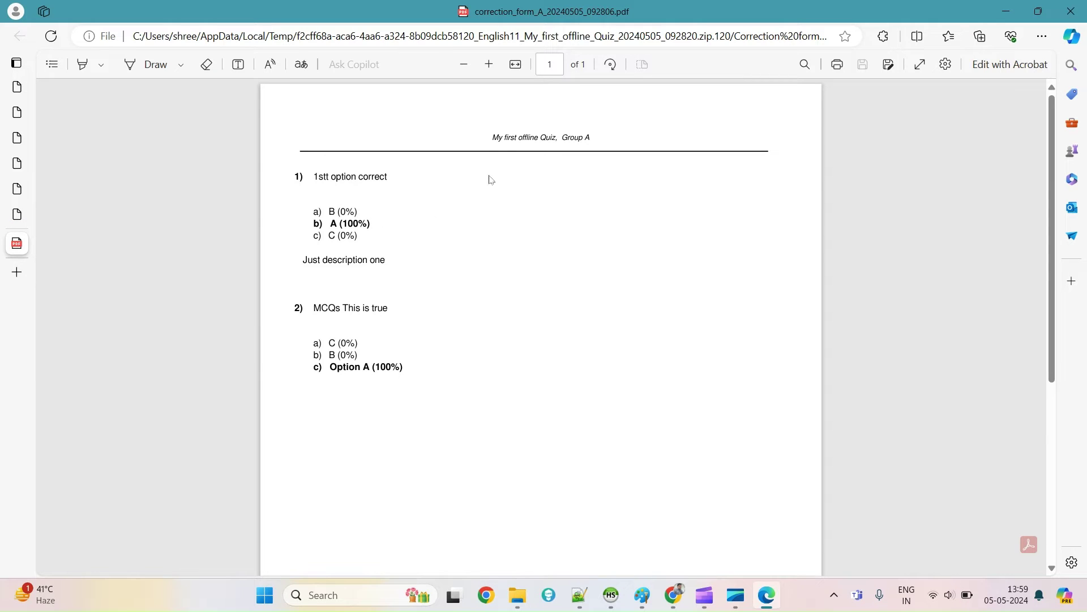
# Review the correction form's quiz heading, both questions and their bold correct answers with percentages, and close the PDF
pyautogui.moveTo(495, 141); pyautogui.dragTo(592, 139)
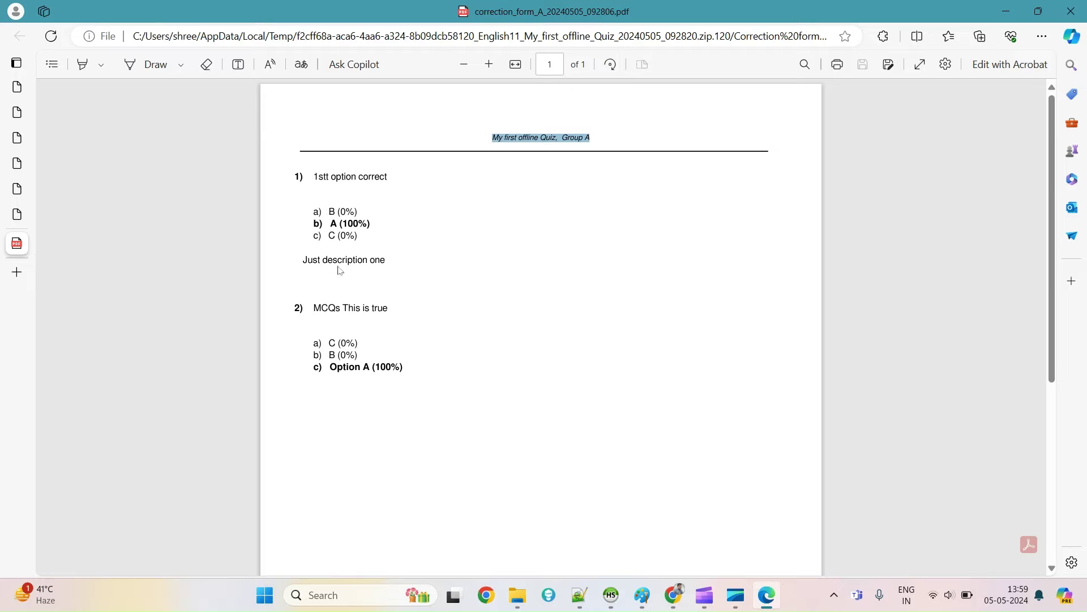
pyautogui.moveTo(327, 226); pyautogui.dragTo(374, 225)
pyautogui.moveTo(309, 177); pyautogui.dragTo(375, 176)
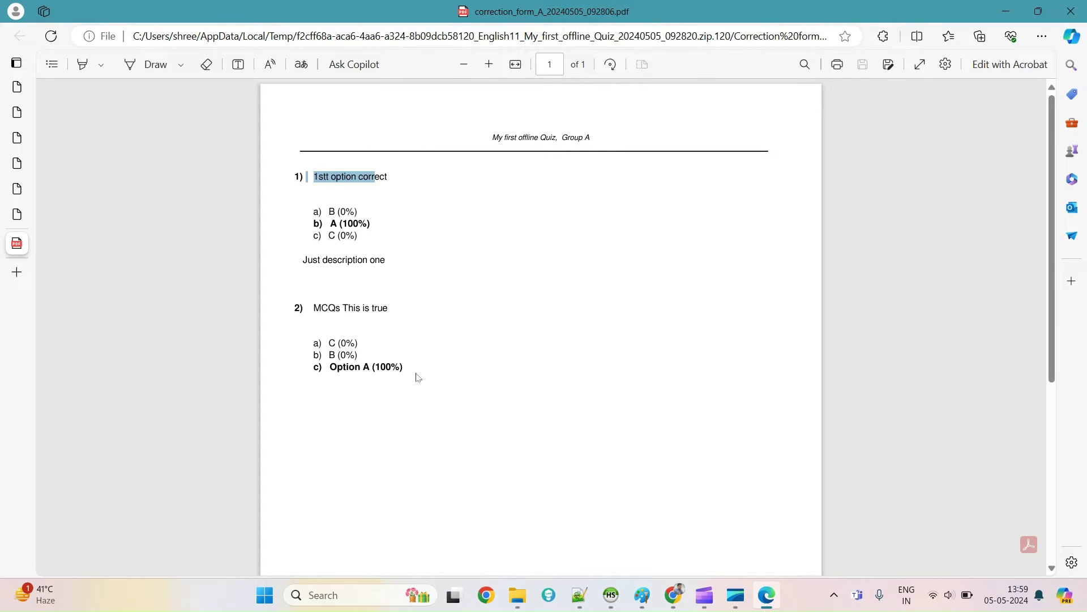
pyautogui.moveTo(327, 333); pyautogui.dragTo(410, 439)
pyautogui.click(369, 224)
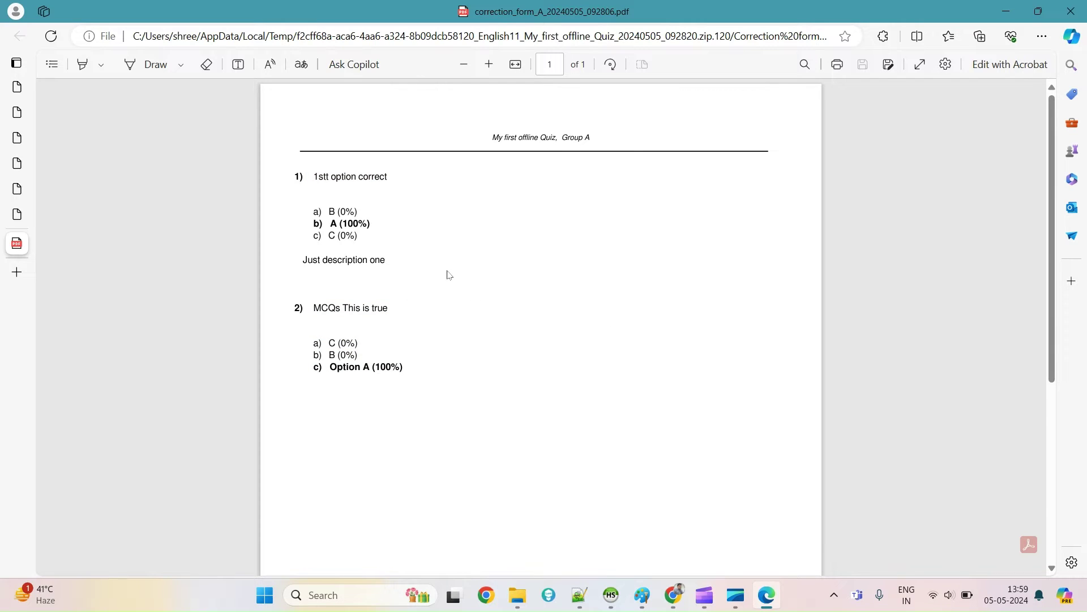
pyautogui.scroll(-2, 449, 276)
pyautogui.scroll(2, 449, 275)
pyautogui.scroll(-5, 449, 276)
pyautogui.scroll(3, 449, 275)
pyautogui.scroll(2, 449, 275)
pyautogui.click(1071, 11)
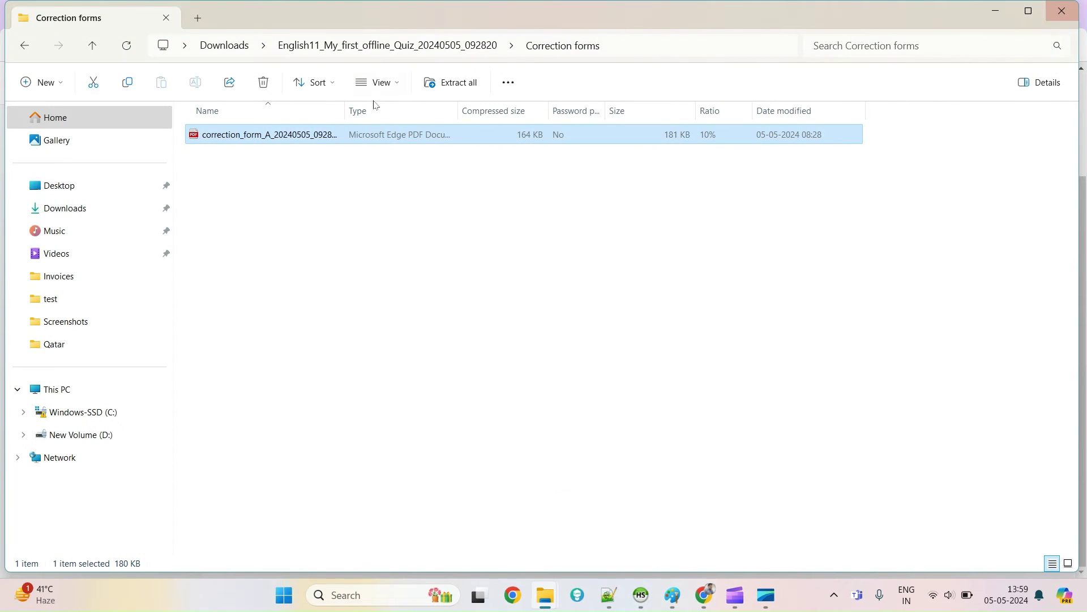
# Open the Group A question form PDF from the archive's "Question forms" folder
pyautogui.click(488, 46)
pyautogui.doubleClick(250, 187)
pyautogui.doubleClick(261, 140)
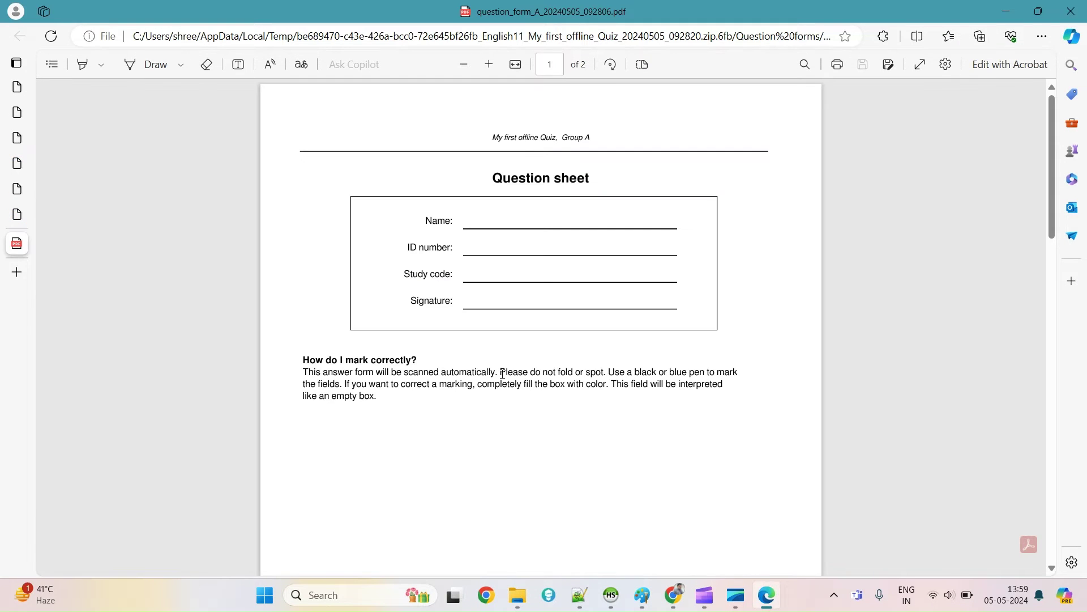
# Read the two questions and the description text on page 2 of the question sheet, and close the PDF
pyautogui.scroll(-10, 463, 442)
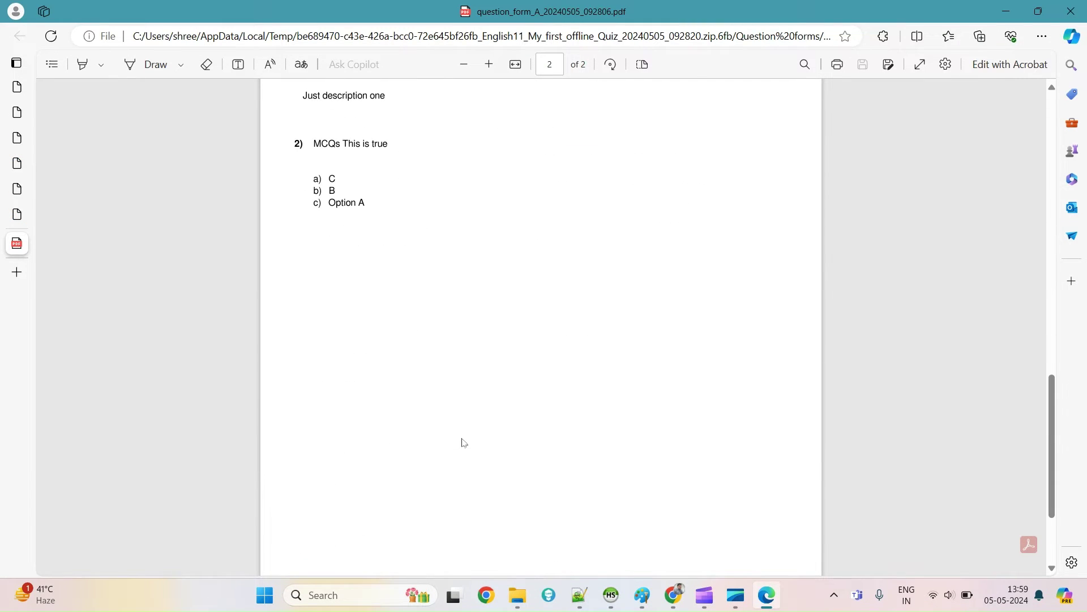
pyautogui.scroll(1, 462, 439)
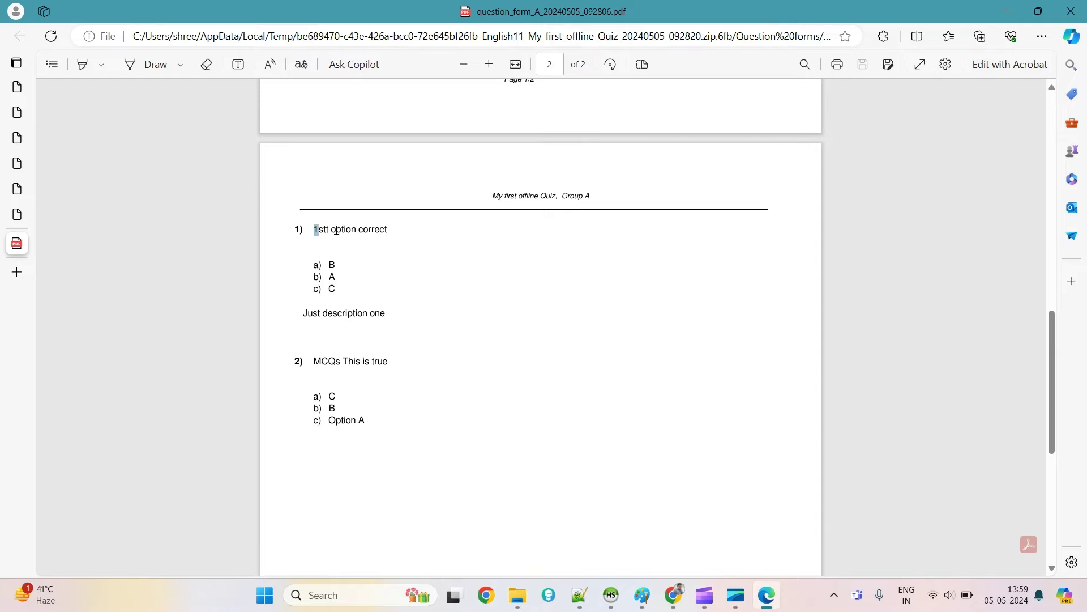
pyautogui.moveTo(320, 230); pyautogui.dragTo(418, 234)
pyautogui.moveTo(304, 313); pyautogui.dragTo(422, 311)
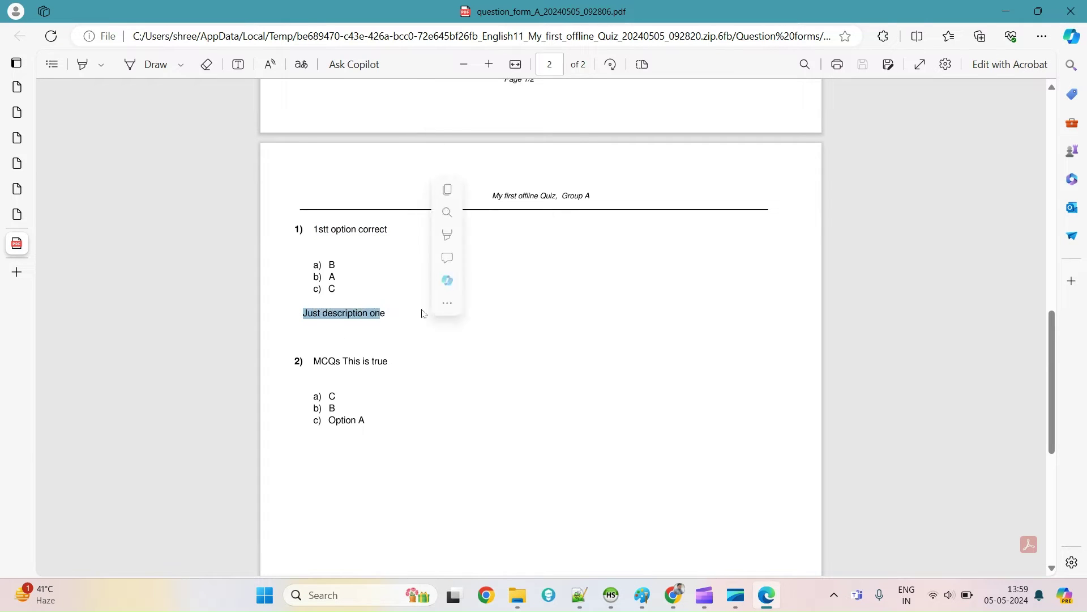
pyautogui.moveTo(313, 362); pyautogui.dragTo(426, 362)
pyautogui.click(1083, 6)
pyautogui.click(1071, 10)
# Open the "1stt option correct" question for editing from the offline quiz's Group A question list
pyautogui.scroll(3, 348, 376)
pyautogui.click(283, 241)
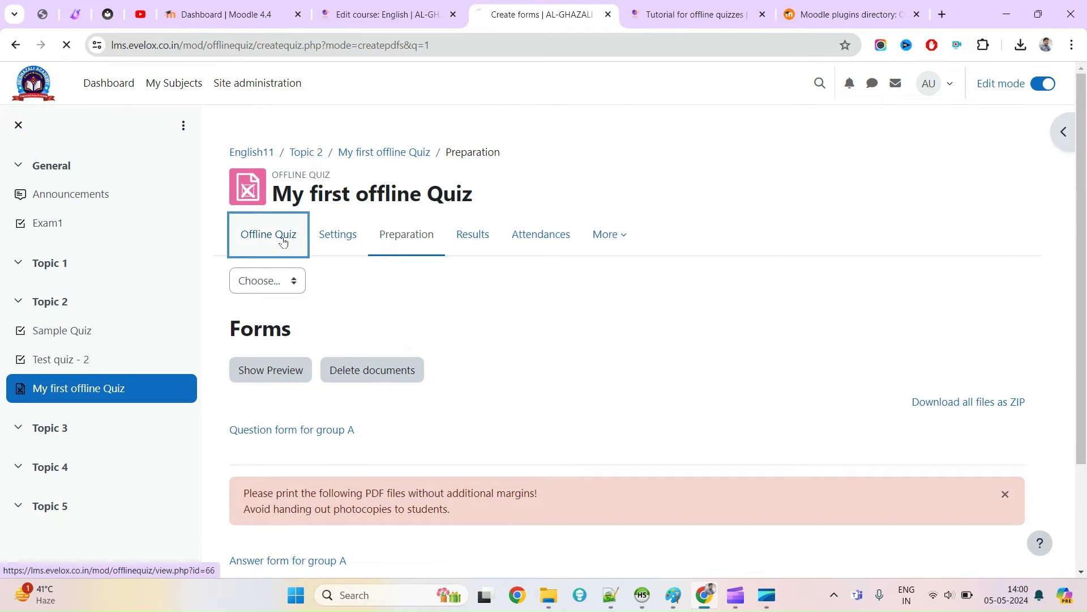
pyautogui.scroll(-3, 310, 312)
pyautogui.click(320, 255)
pyautogui.scroll(-3, 408, 465)
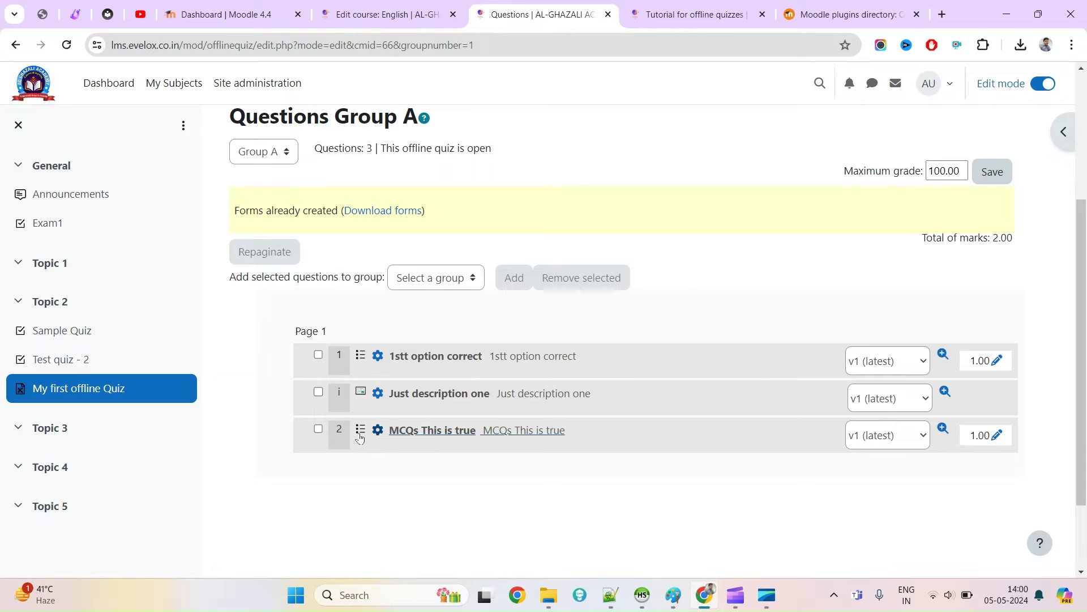
pyautogui.click(363, 360)
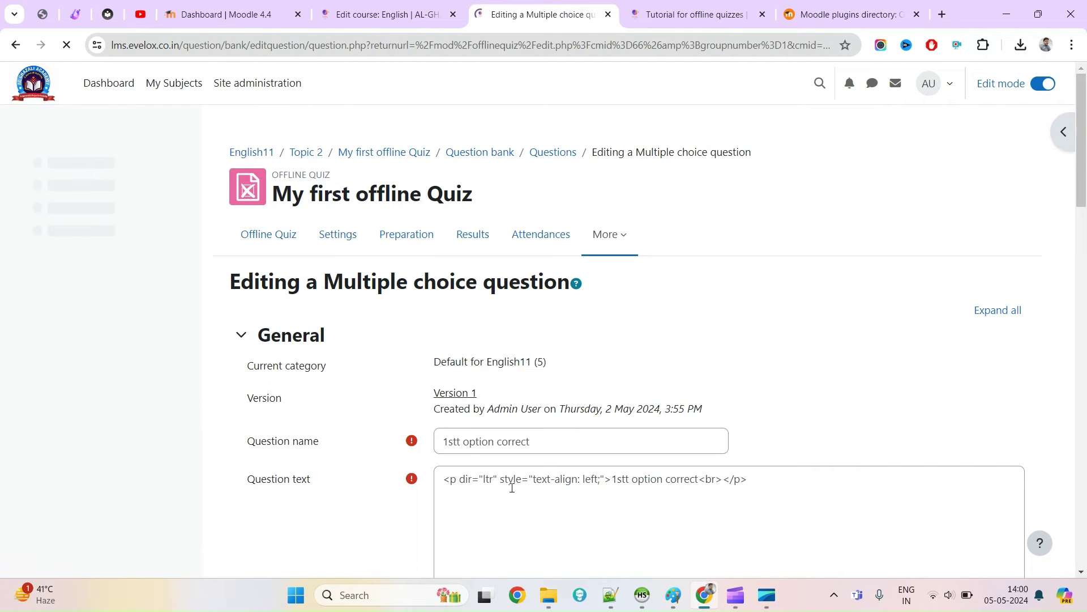
# Upload "Discover the Latest Moodle Themes (2).png" from Downloads as an image below the question text
pyautogui.click(595, 379)
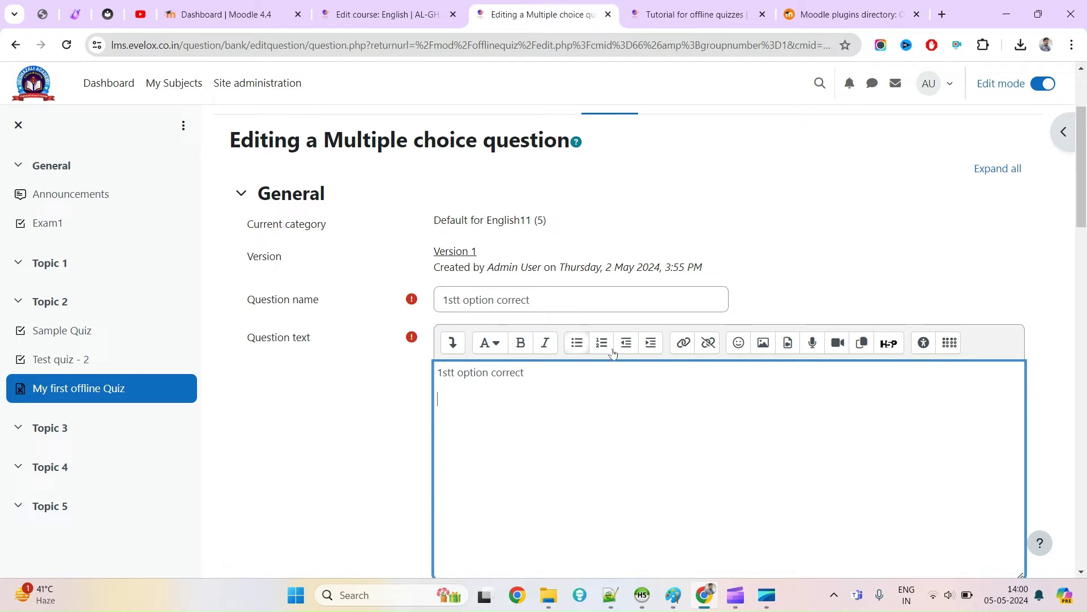
pyautogui.click(765, 342)
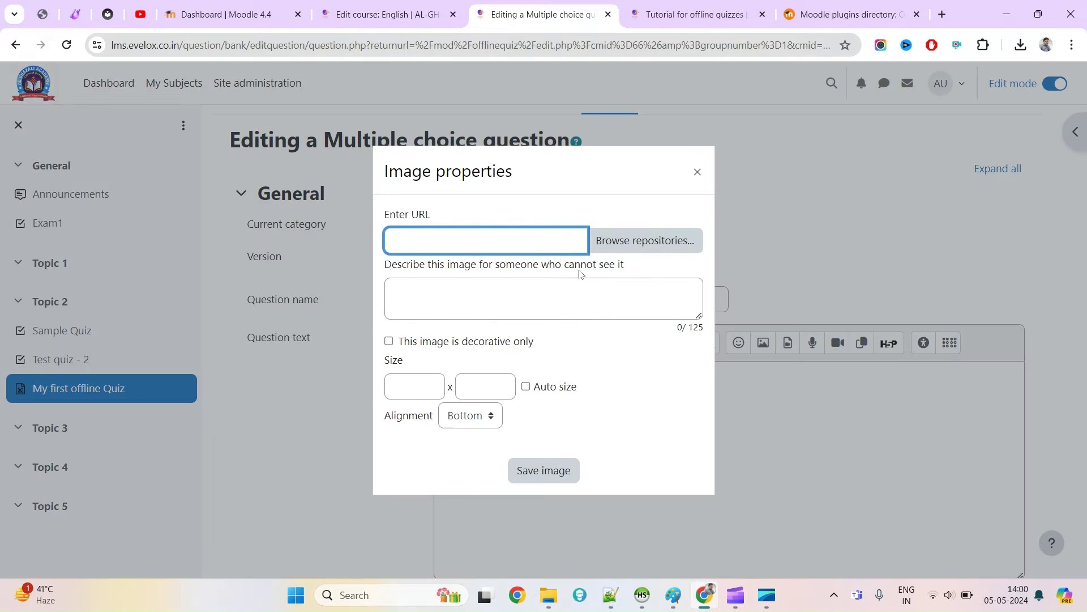
pyautogui.click(623, 240)
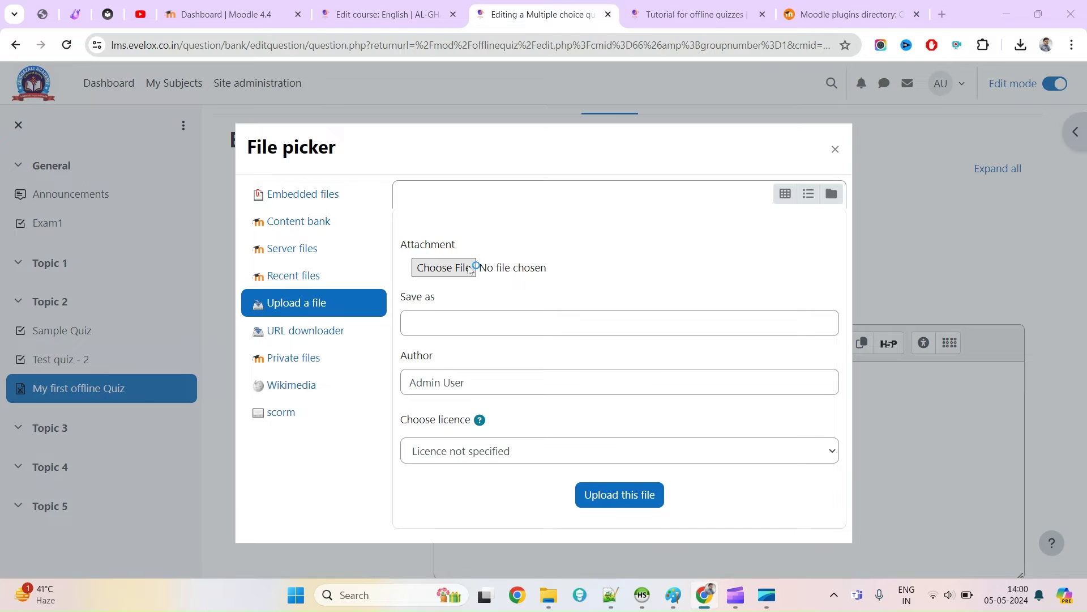
pyautogui.click(473, 265)
pyautogui.click(80, 187)
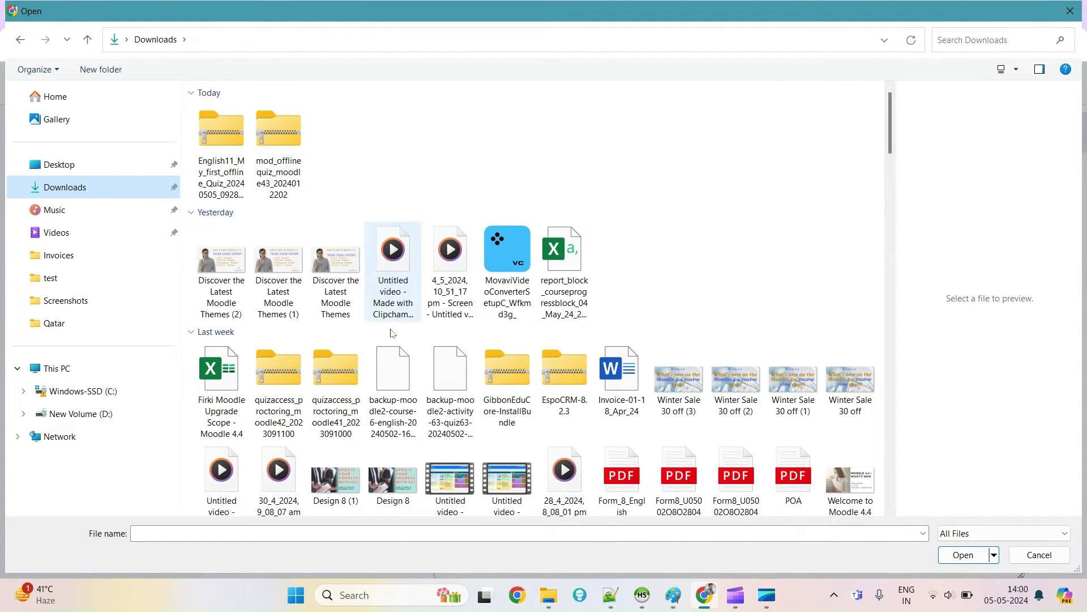
pyautogui.doubleClick(216, 252)
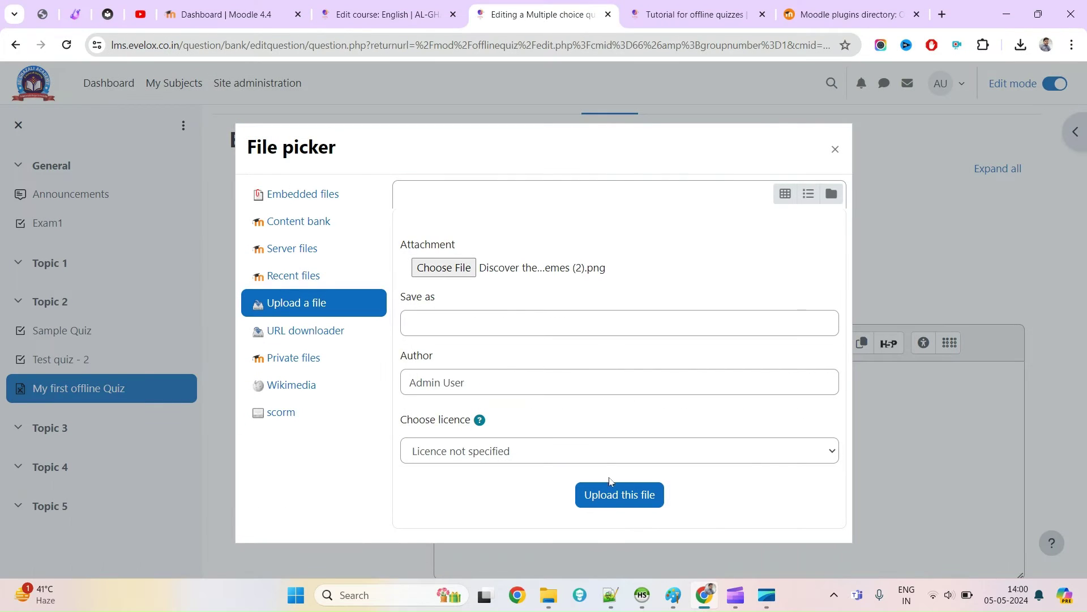
pyautogui.click(612, 494)
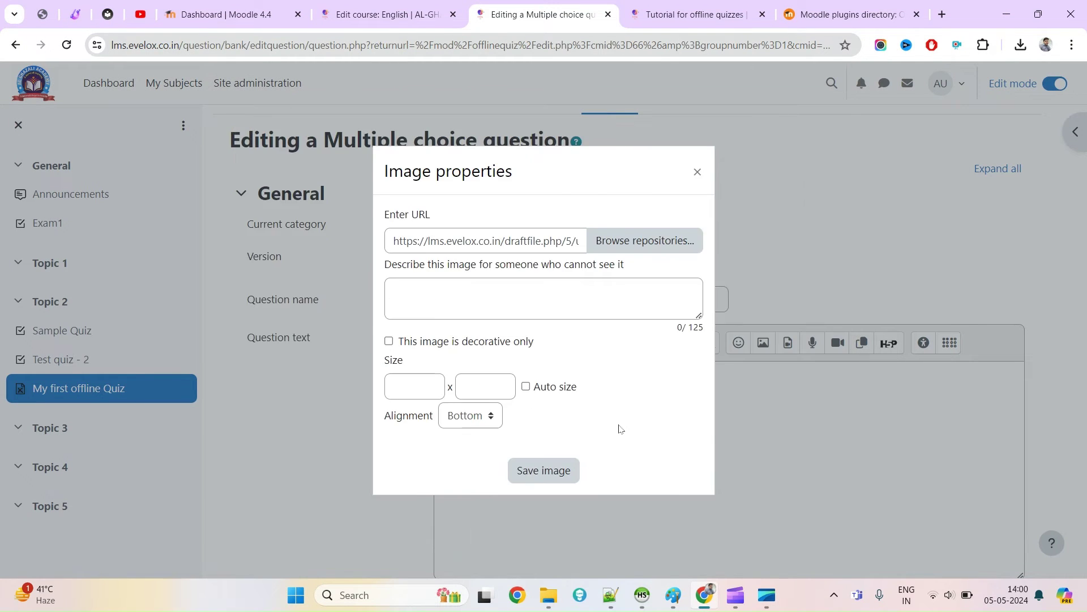
# Set the image width to 400 with auto size, describe it as "Question image", and insert it into the question text
pyautogui.scroll(-1, 609, 442)
pyautogui.doubleClick(182, 328)
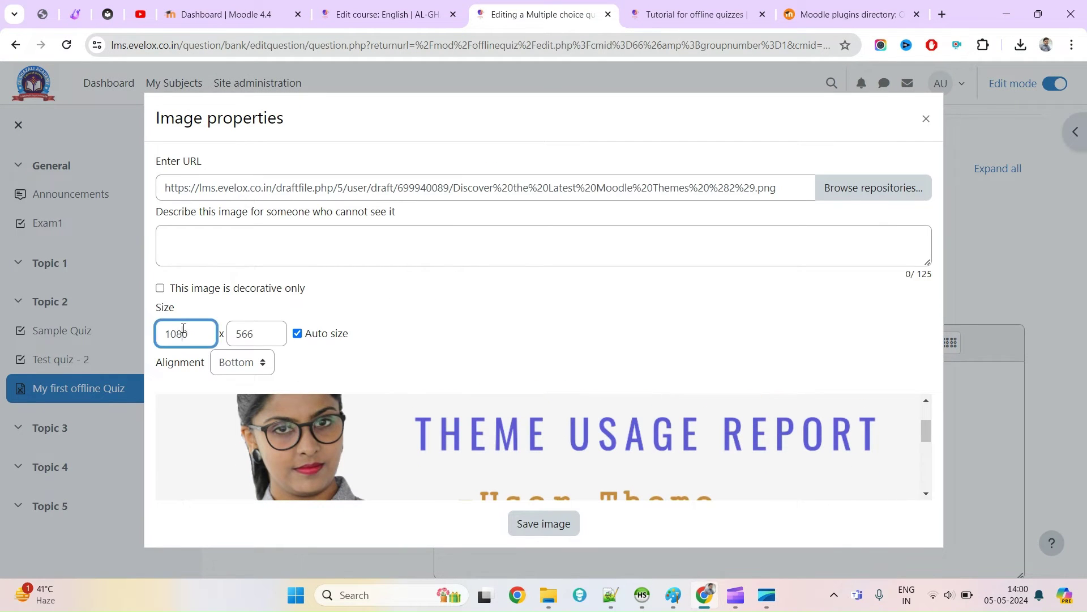
pyautogui.write('400')
pyautogui.click(389, 341)
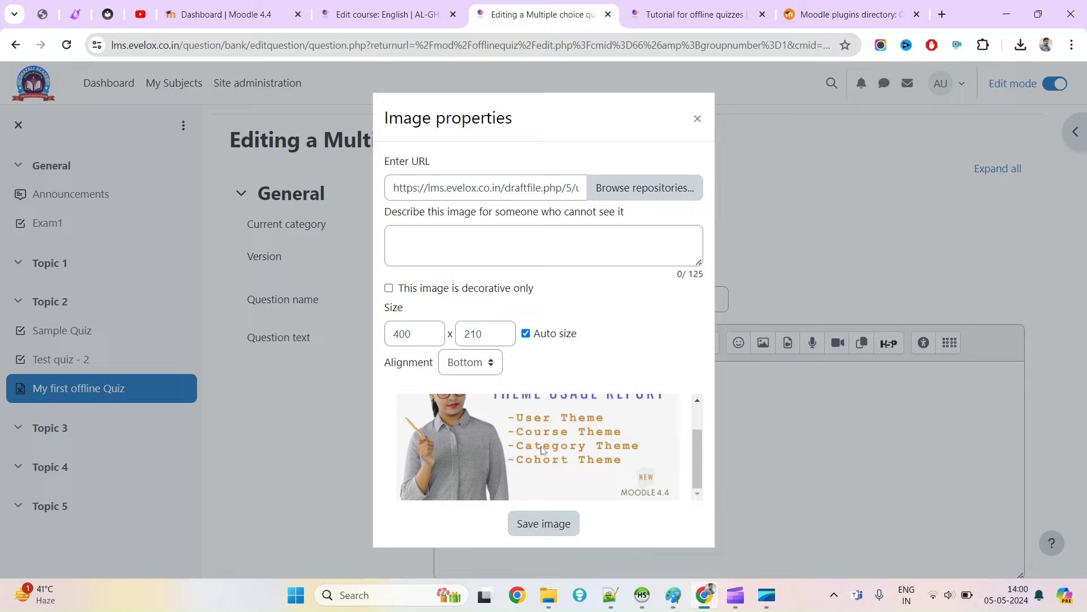
pyautogui.click(537, 521)
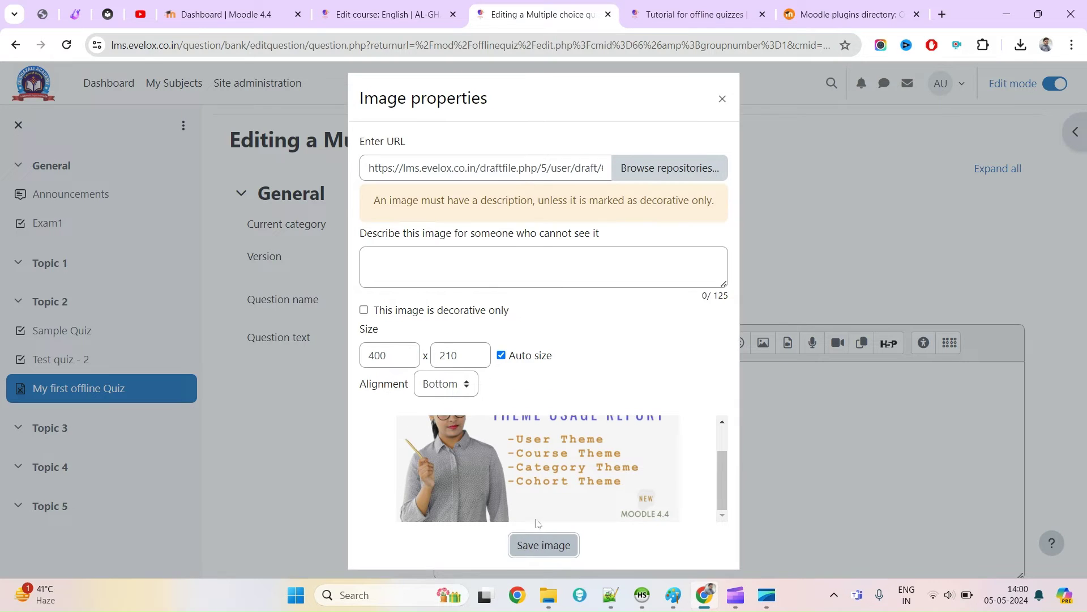
pyautogui.click(490, 268)
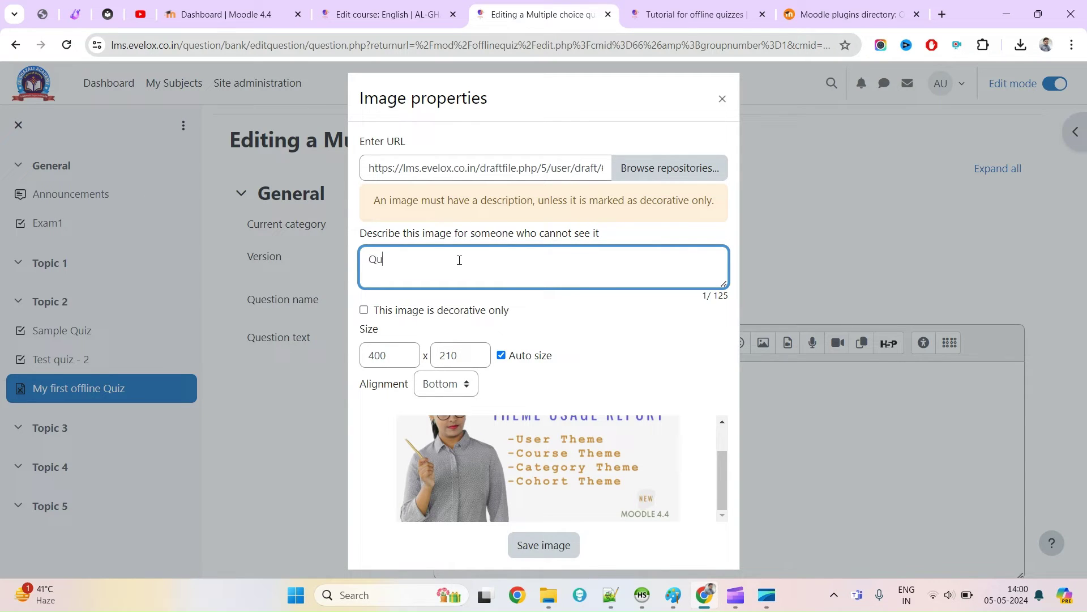
pyautogui.write('mage')
pyautogui.click(541, 545)
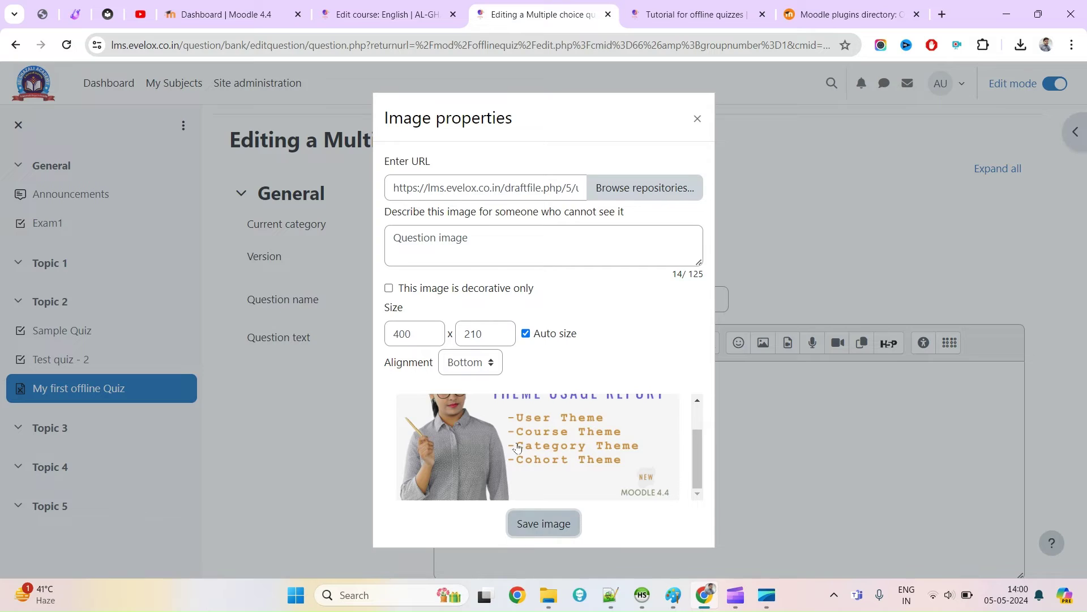
pyautogui.scroll(-5, 709, 456)
pyautogui.scroll(4, 699, 418)
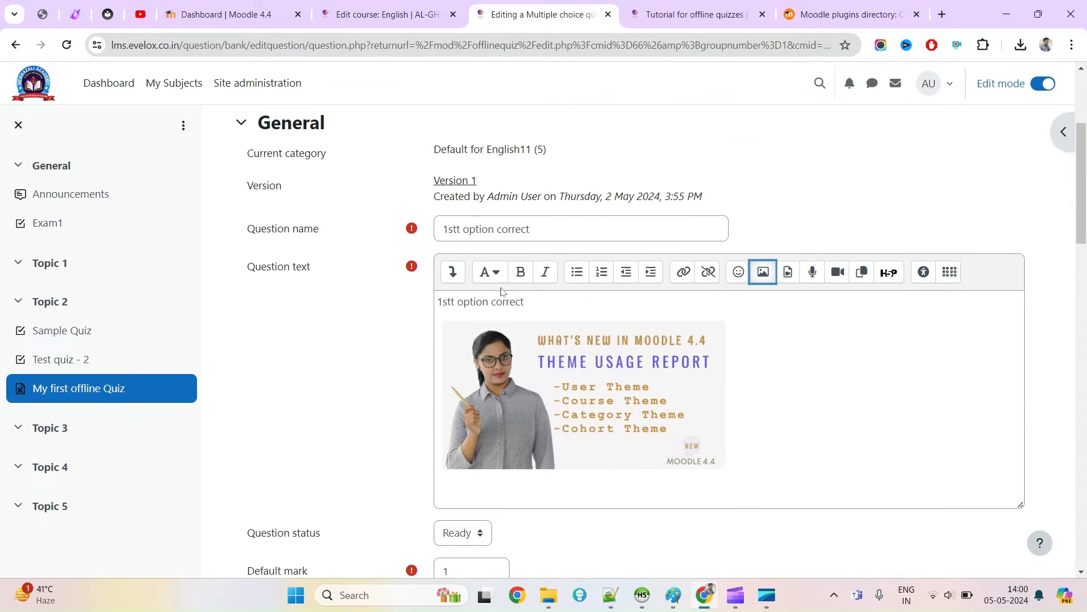
pyautogui.click(557, 308)
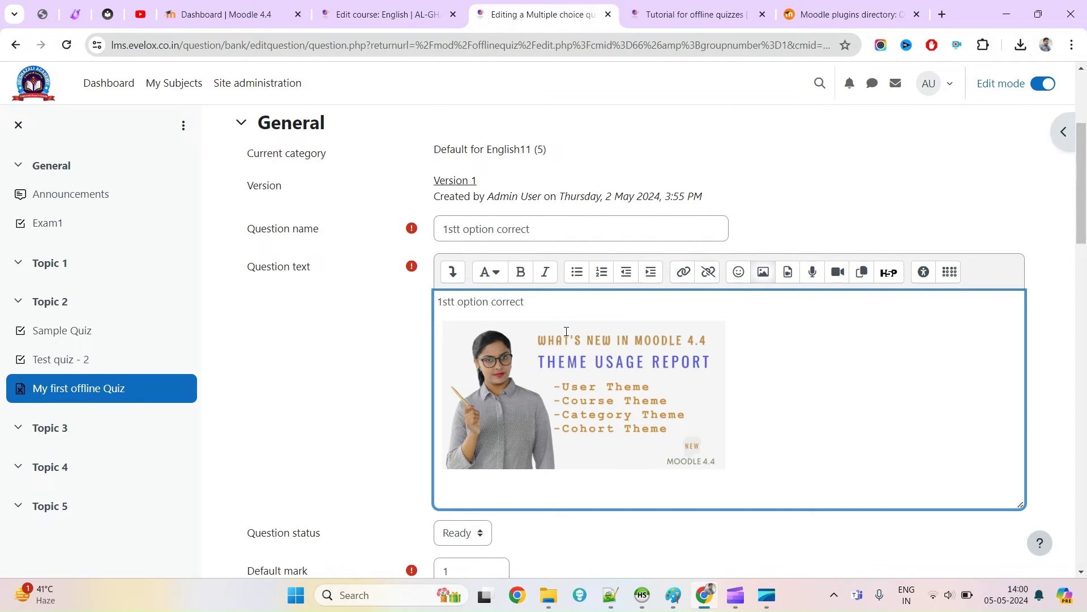
# Add blanks for three more answer choices after Choice 3
pyautogui.scroll(-20, 587, 417)
pyautogui.scroll(-3, 589, 419)
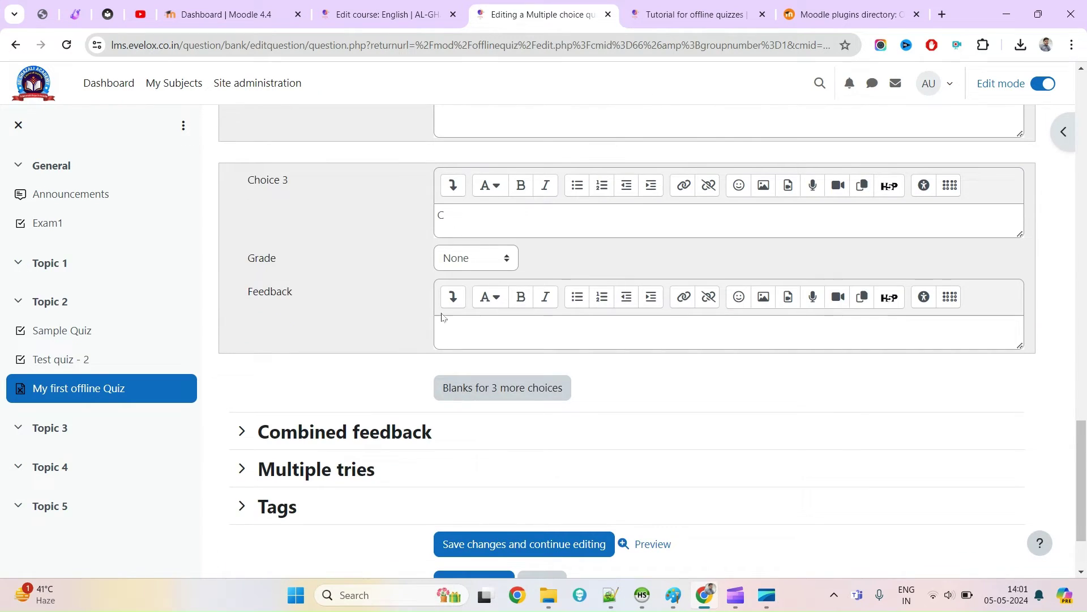
pyautogui.click(486, 383)
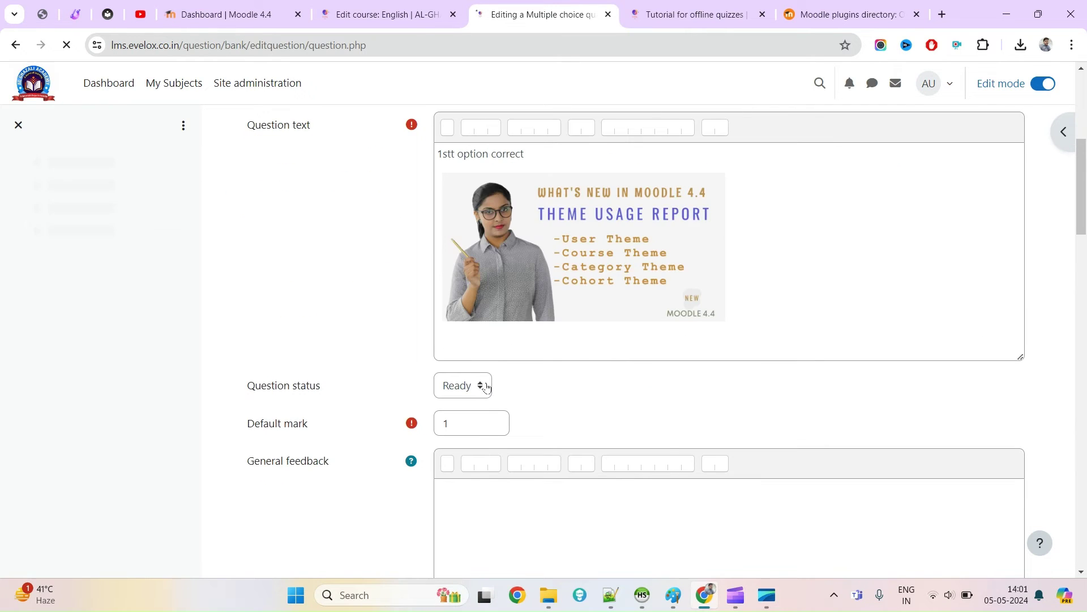
# Enter "Option 4" as the text of Choice 4 and copy that text into Choice 5
pyautogui.scroll(-2, 487, 386)
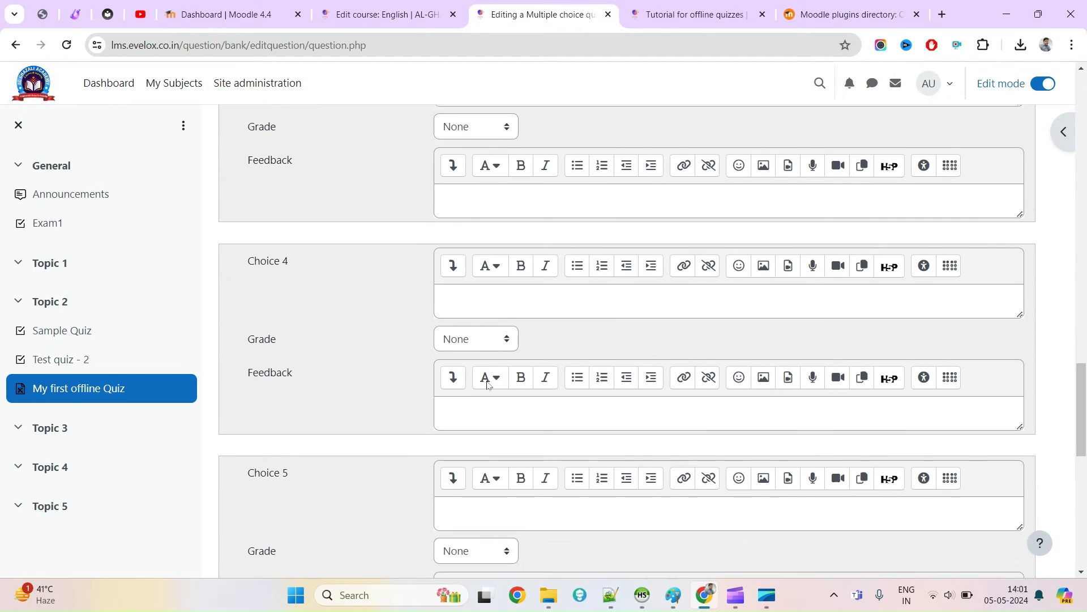
pyautogui.click(492, 297)
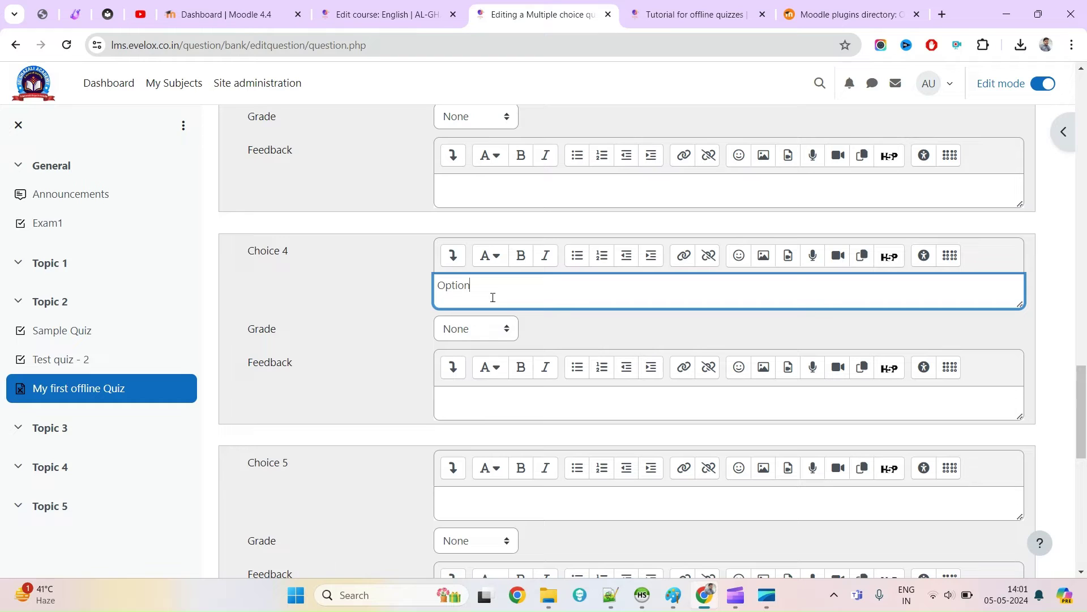
pyautogui.tripleClick(492, 296)
pyautogui.hotkey('ctrl', 'c')
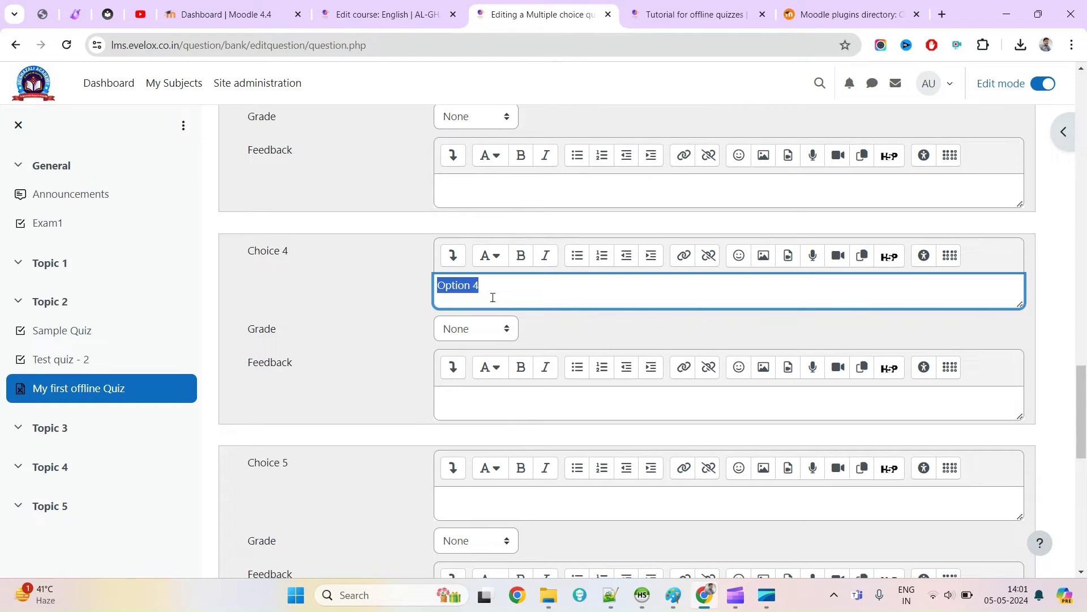
pyautogui.click(478, 489)
pyautogui.hotkey('ctrl', 'v')
pyautogui.doubleClick(475, 497)
pyautogui.scroll(10, 723, 358)
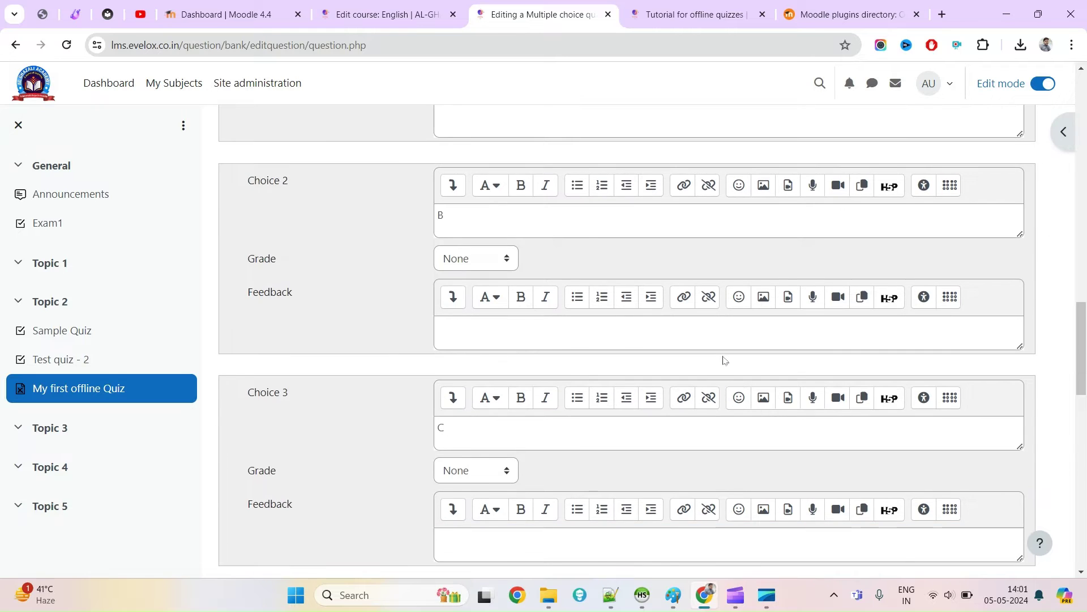
# Save the changes to the multiple choice question and return to the offline quiz's overview page
pyautogui.scroll(-10, 722, 358)
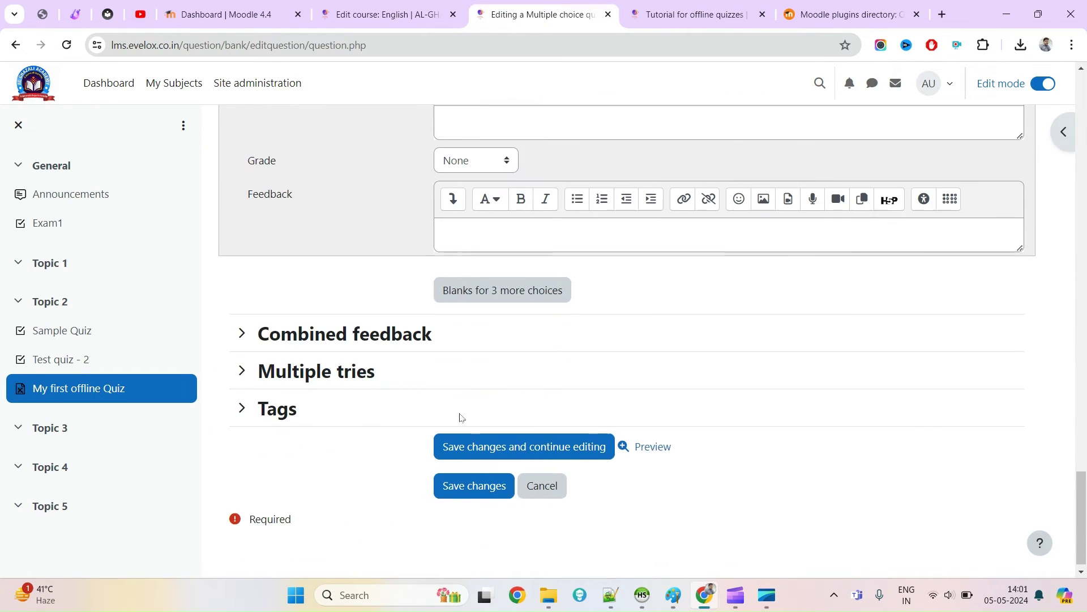
pyautogui.click(457, 484)
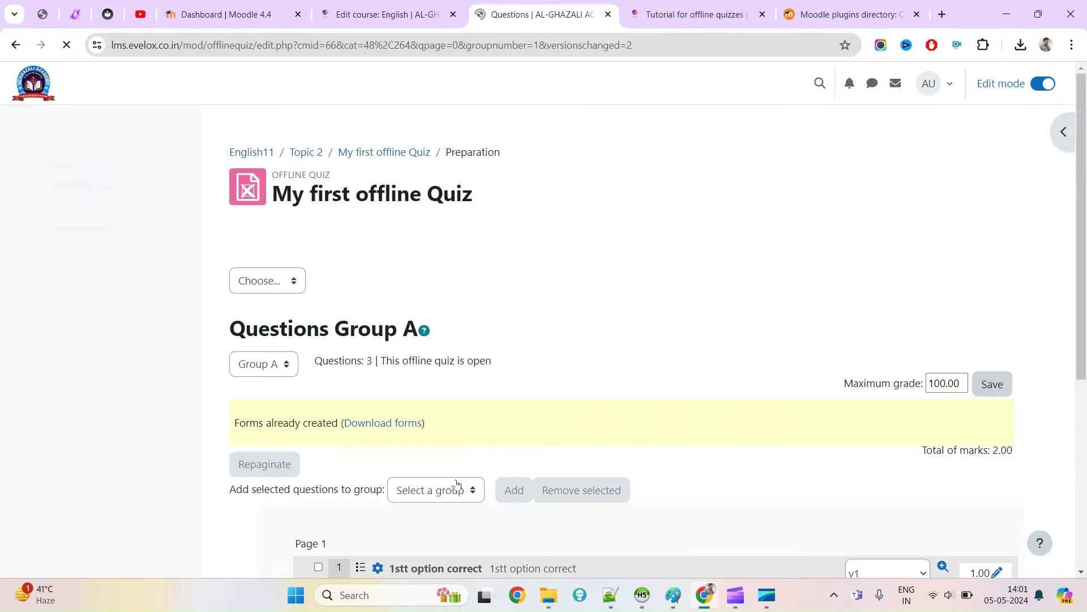
pyautogui.scroll(3, 431, 305)
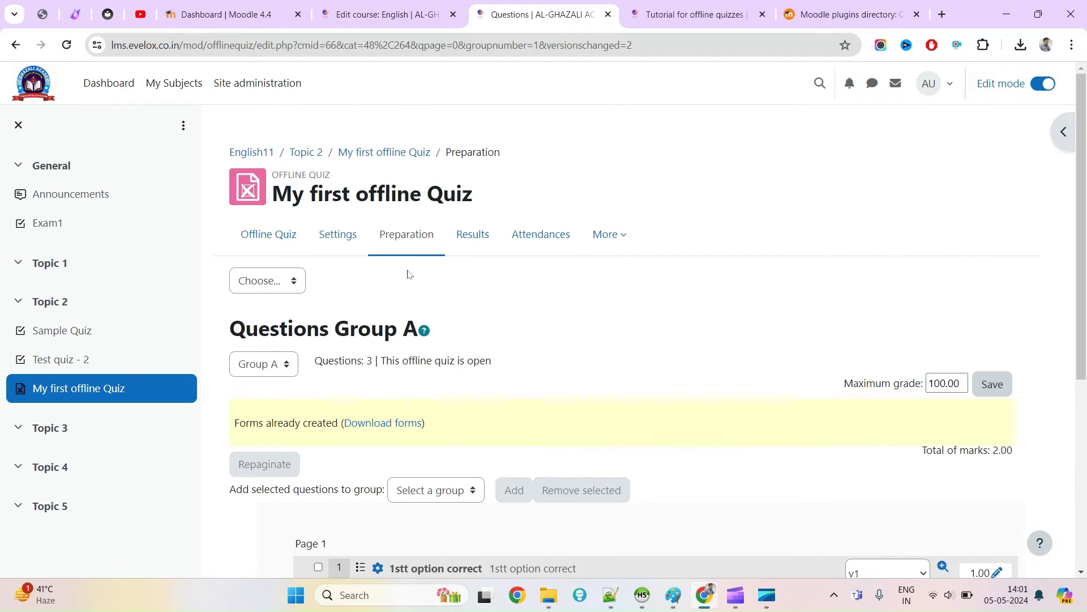
pyautogui.click(281, 236)
pyautogui.scroll(-1, 304, 362)
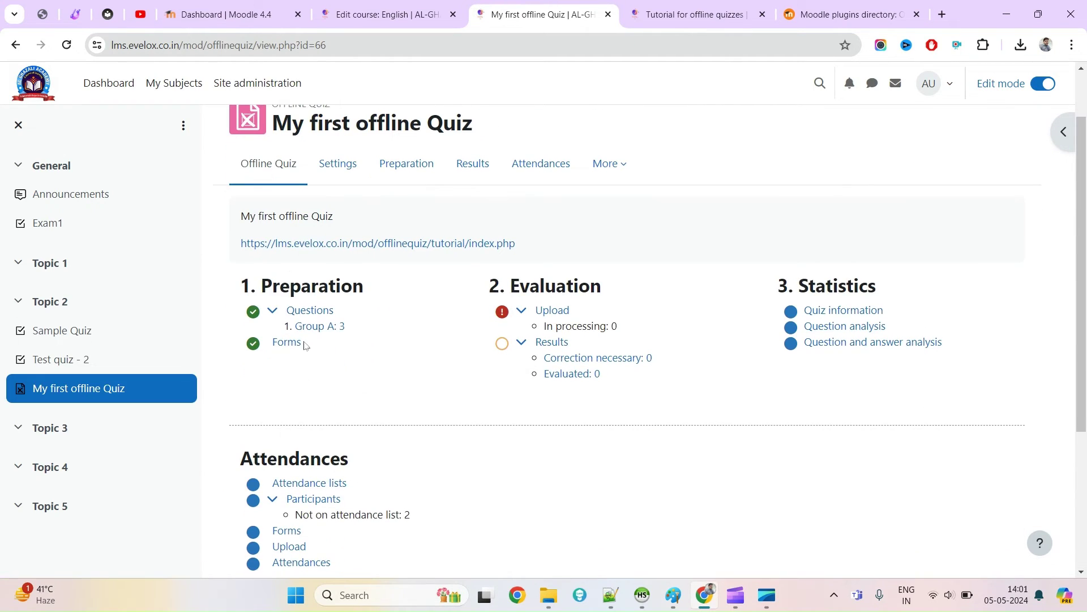
# Check the Group A question list and its preparation page choices, and go back to the quiz overview
pyautogui.click(307, 327)
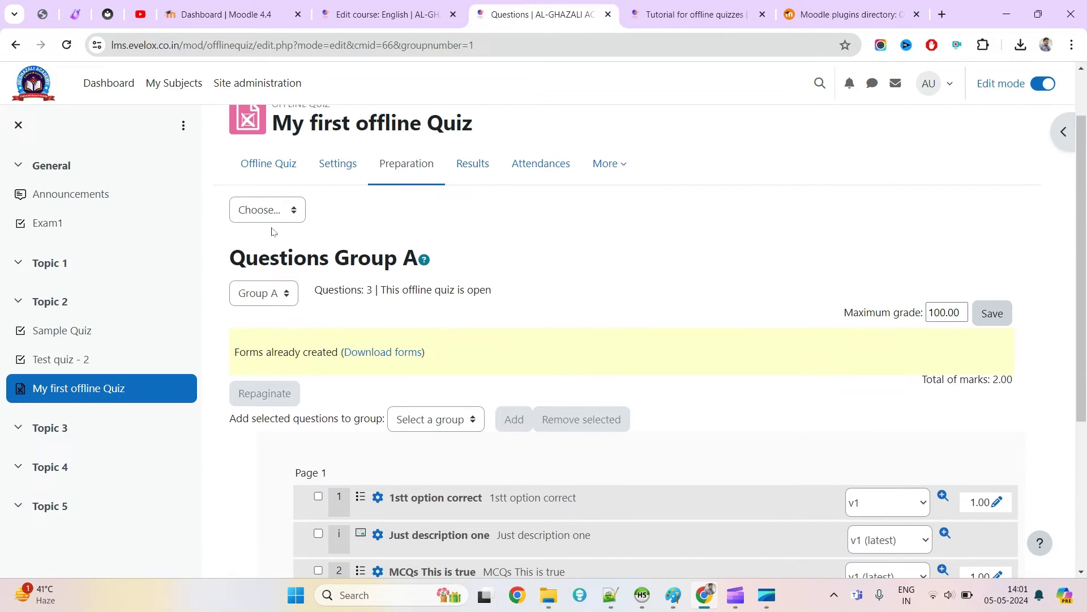
pyautogui.click(278, 214)
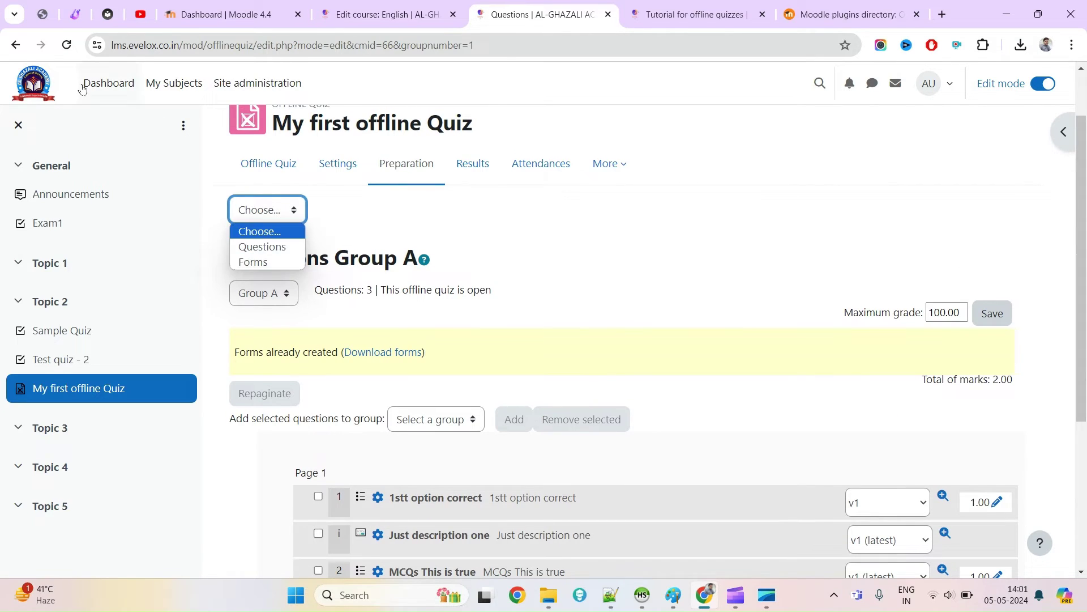
pyautogui.click(17, 48)
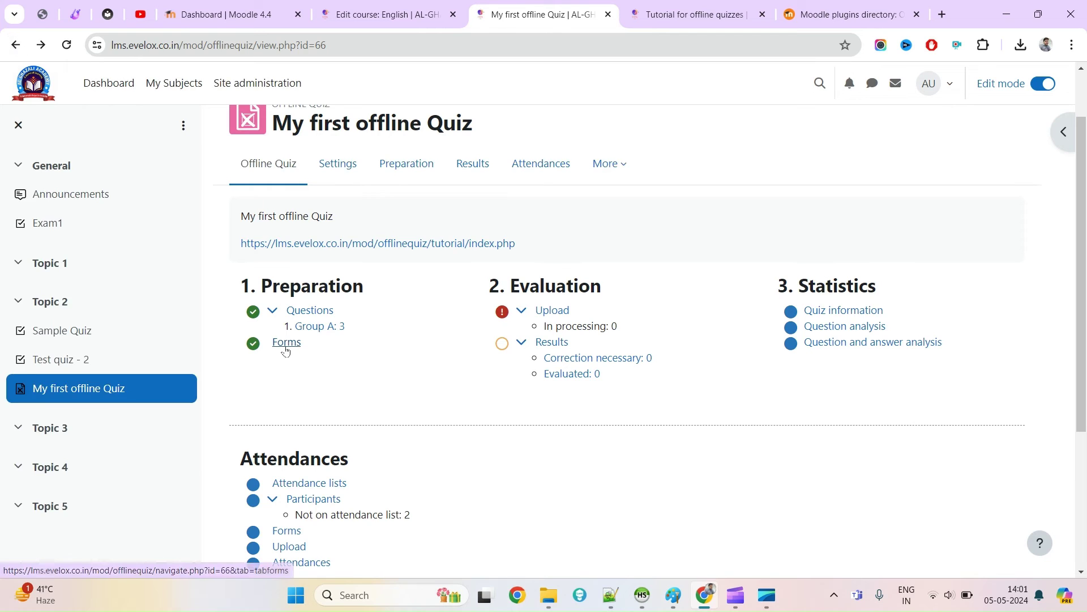
pyautogui.doubleClick(280, 284)
pyautogui.click(339, 396)
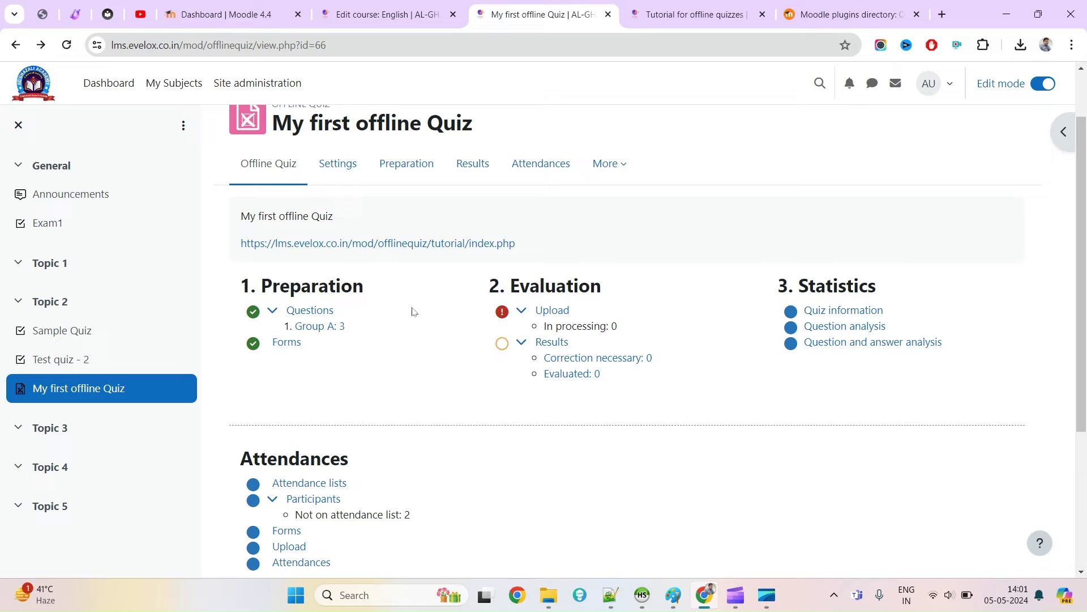
# Open the quiz's preparation forms and read the notice about printing the PDF files and handing out photocopies
pyautogui.click(287, 342)
pyautogui.scroll(-1, 351, 406)
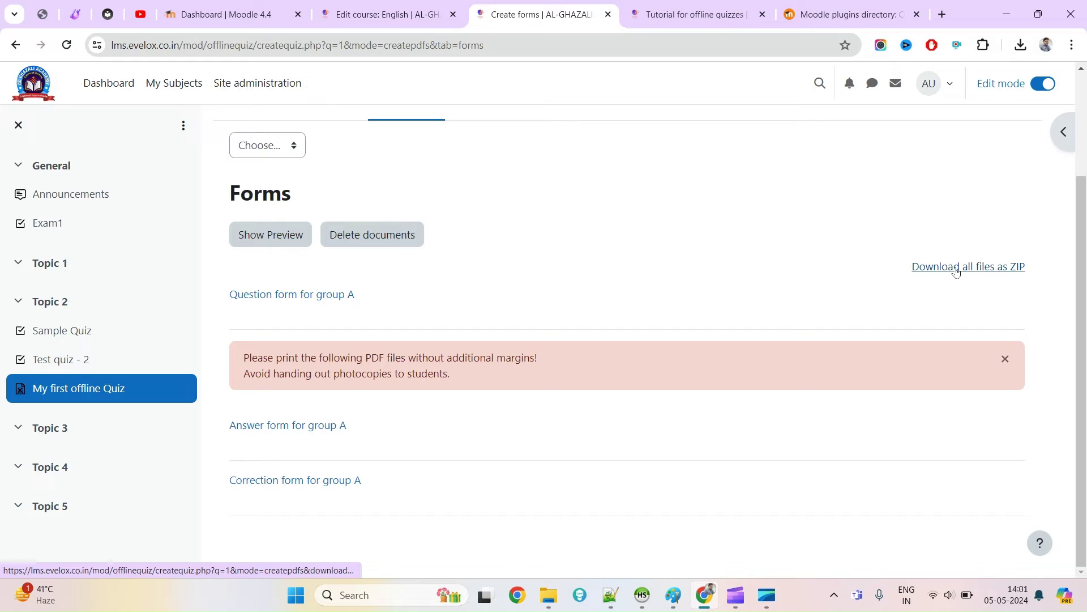
pyautogui.doubleClick(345, 360)
pyautogui.moveTo(408, 358); pyautogui.dragTo(502, 357)
pyautogui.moveTo(252, 374); pyautogui.dragTo(434, 379)
pyautogui.click(437, 371)
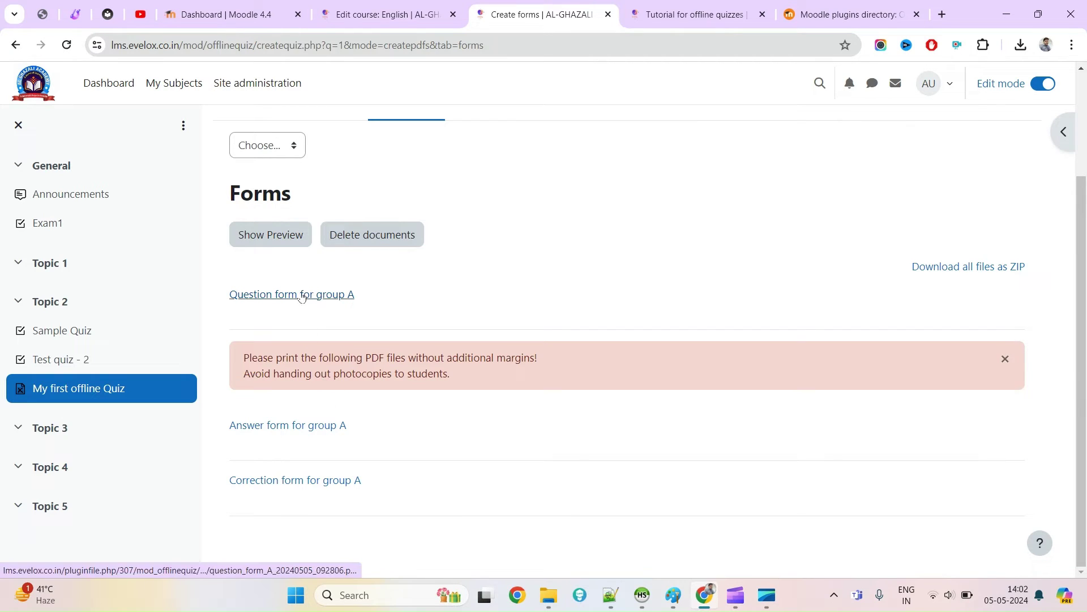
# Download all form files as a ZIP and open the downloaded archive
pyautogui.moveTo(302, 297); pyautogui.dragTo(935, 269)
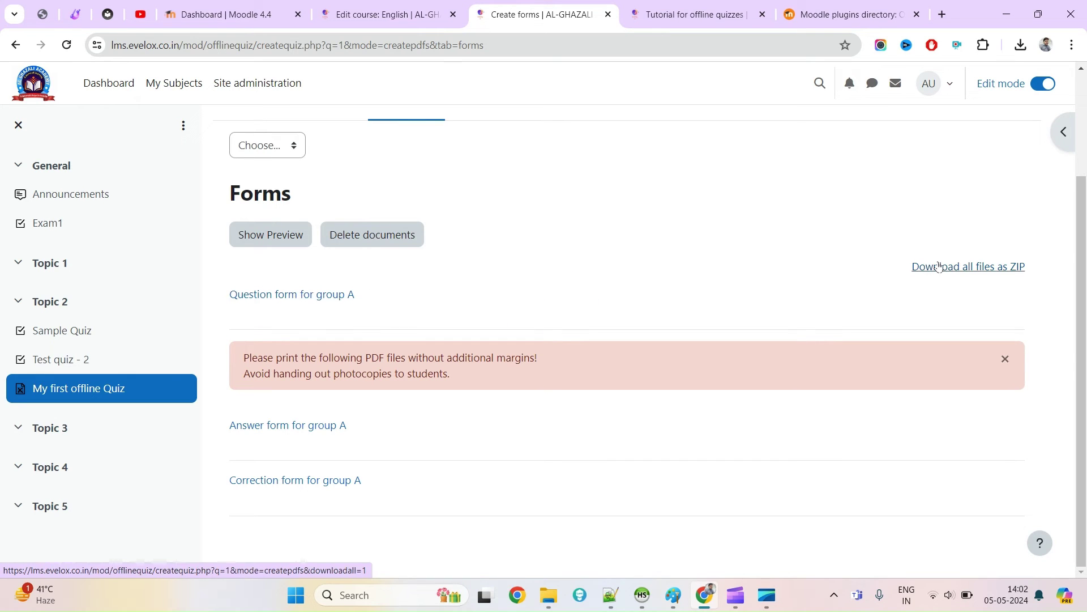
pyautogui.click(939, 267)
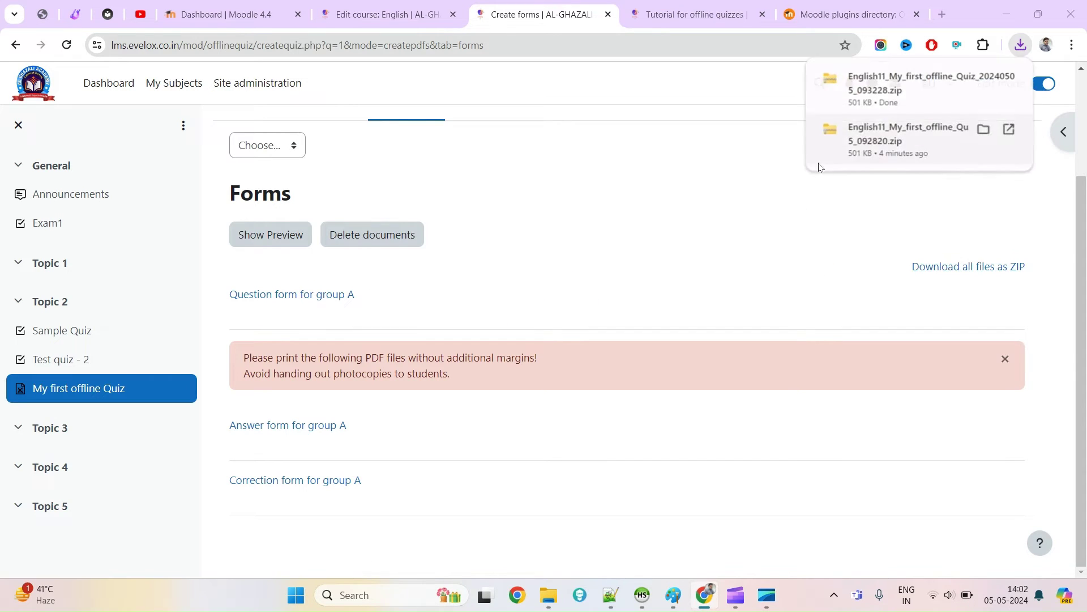
pyautogui.click(811, 145)
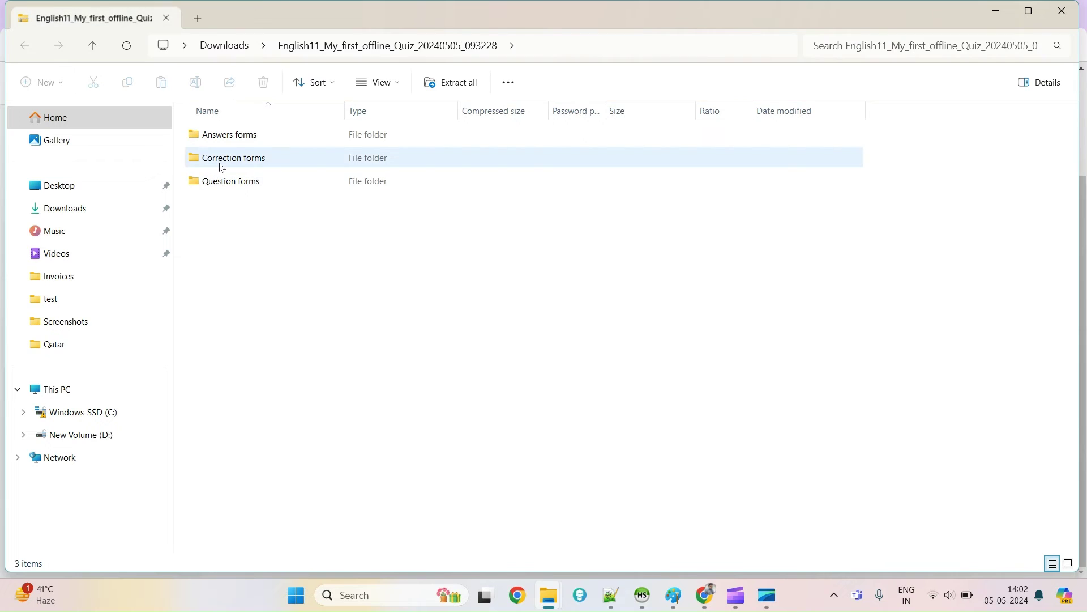
# Open the group A question form PDF from the Question forms folder, review its questions and choices, and close it
pyautogui.doubleClick(245, 189)
pyautogui.doubleClick(255, 141)
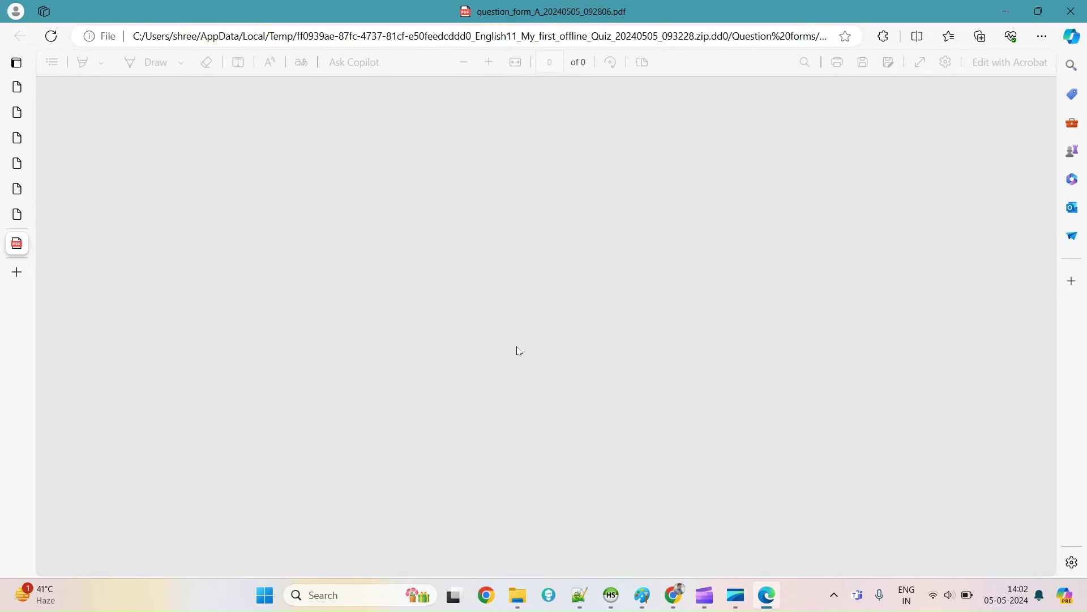
pyautogui.scroll(-10, 517, 350)
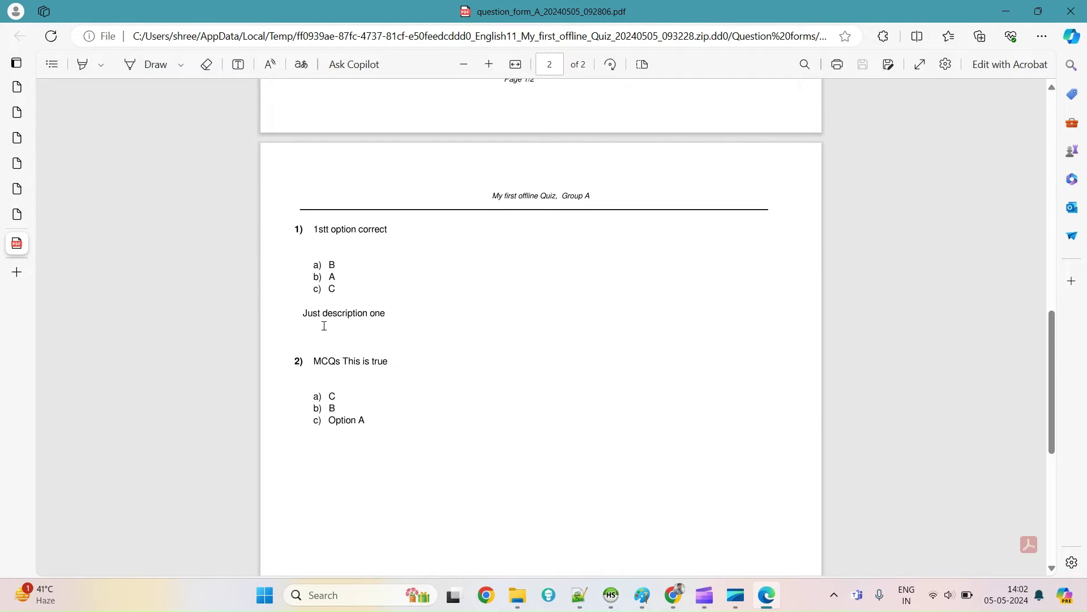
pyautogui.scroll(6, 326, 300)
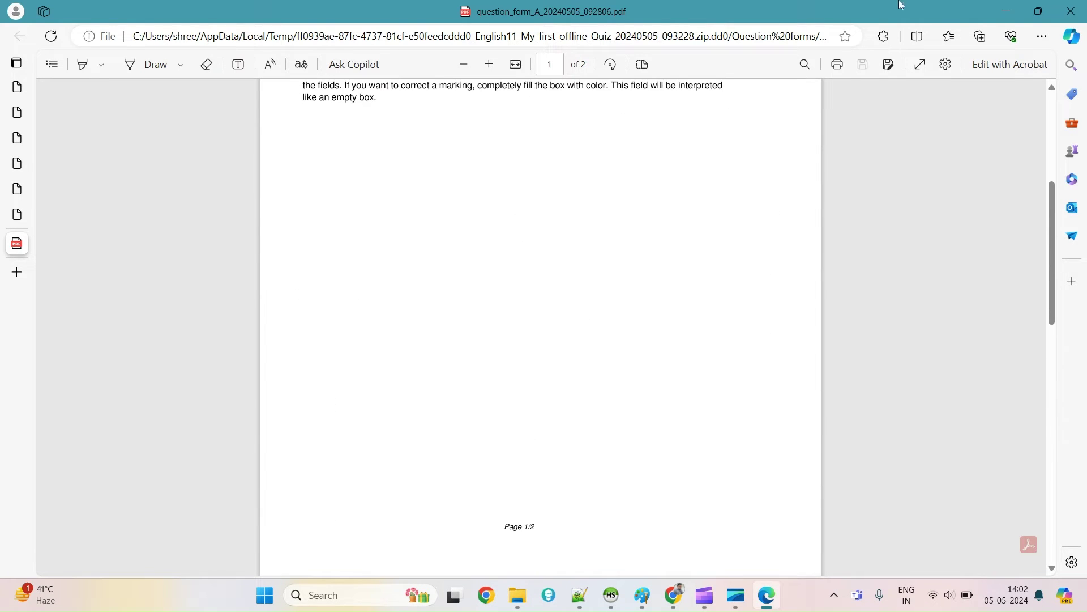
pyautogui.hotkey('ctrl', 'w')
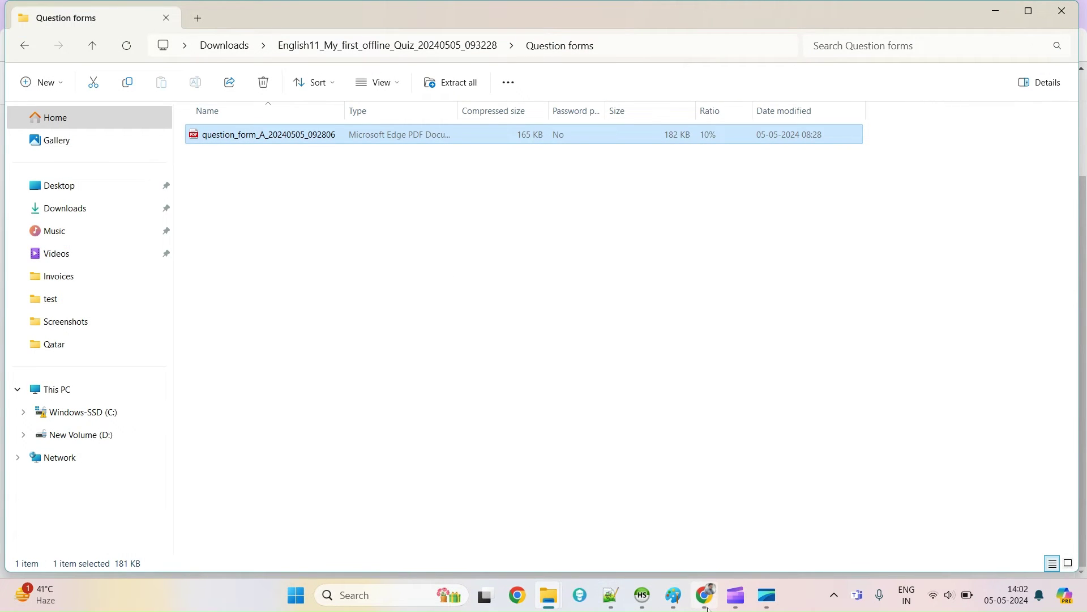
# Switch back to Chrome and open the Group A question list from the offline quiz's overview
pyautogui.click(704, 595)
pyautogui.scroll(3, 343, 345)
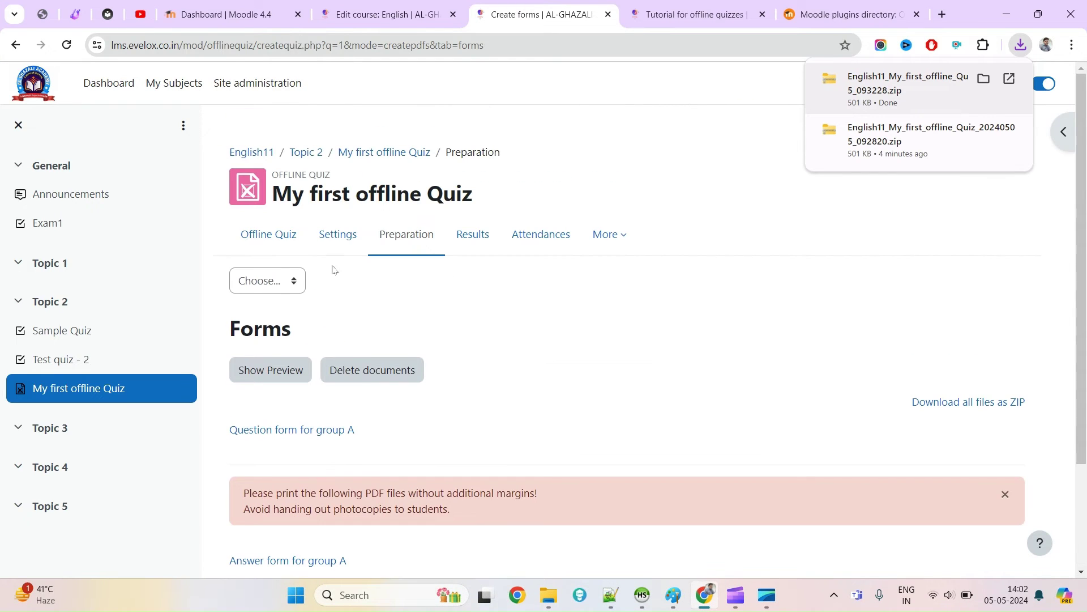
pyautogui.click(268, 235)
pyautogui.scroll(-2, 342, 496)
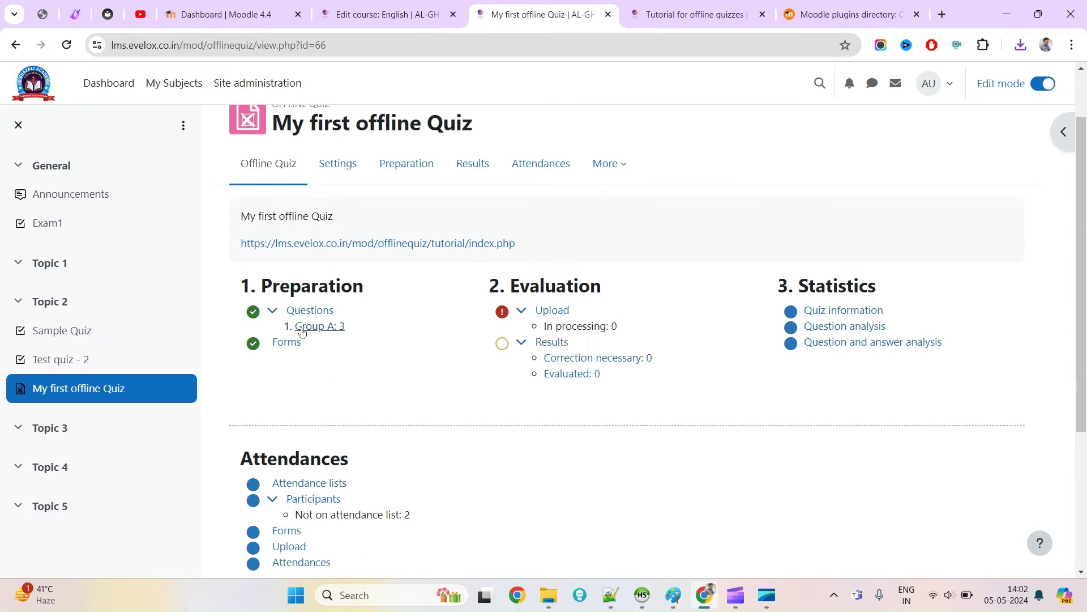
pyautogui.click(333, 324)
pyautogui.scroll(-5, 516, 427)
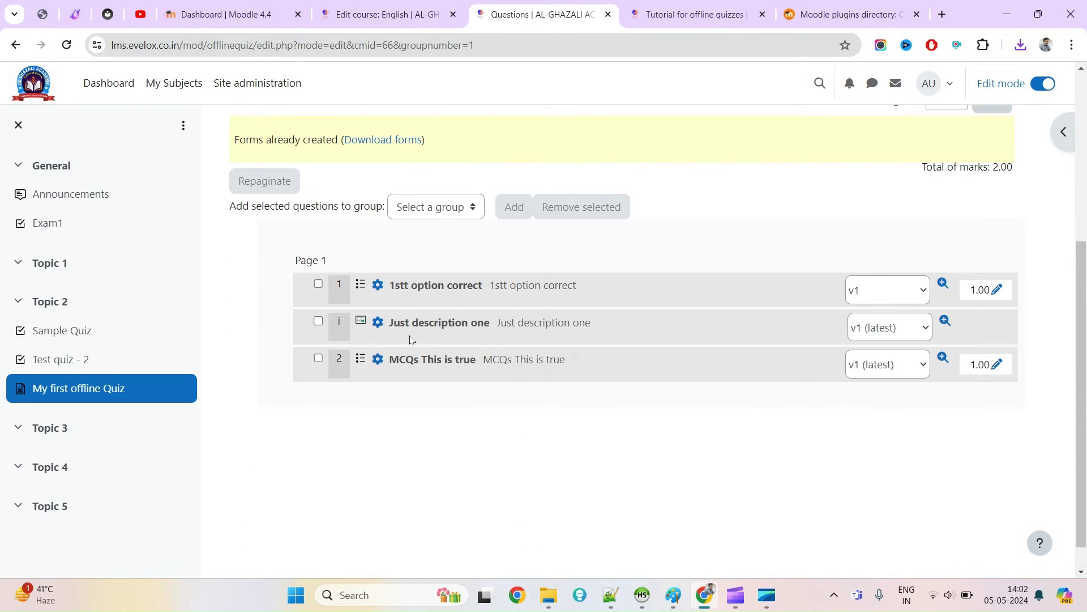
# Open the "1stt option correct" question, inspect its text and answer choices, and return to the Group A list
pyautogui.click(406, 290)
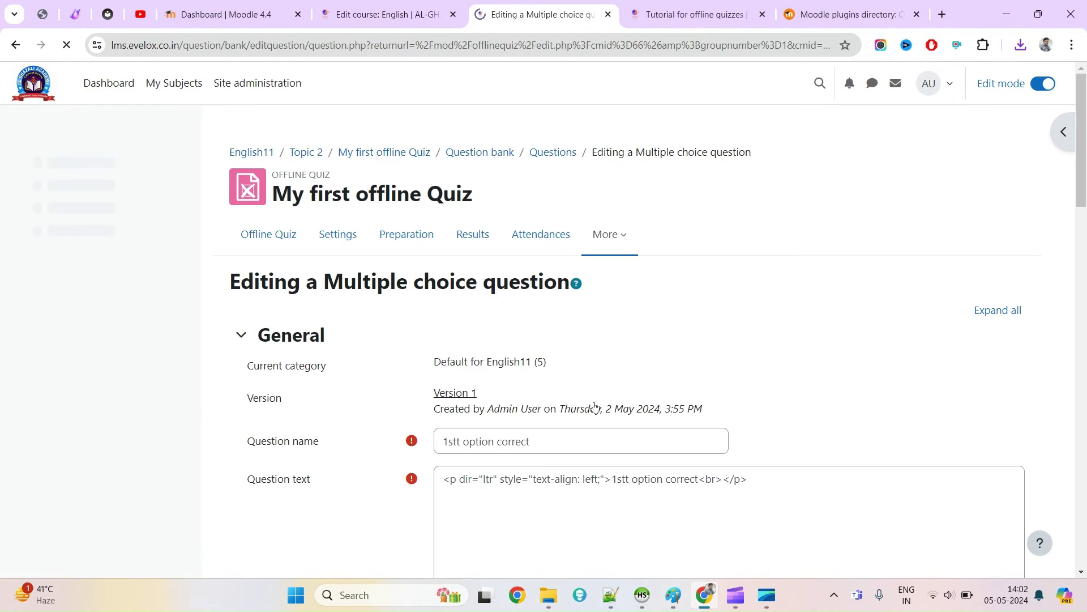
pyautogui.scroll(-10, 623, 418)
pyautogui.scroll(4, 629, 425)
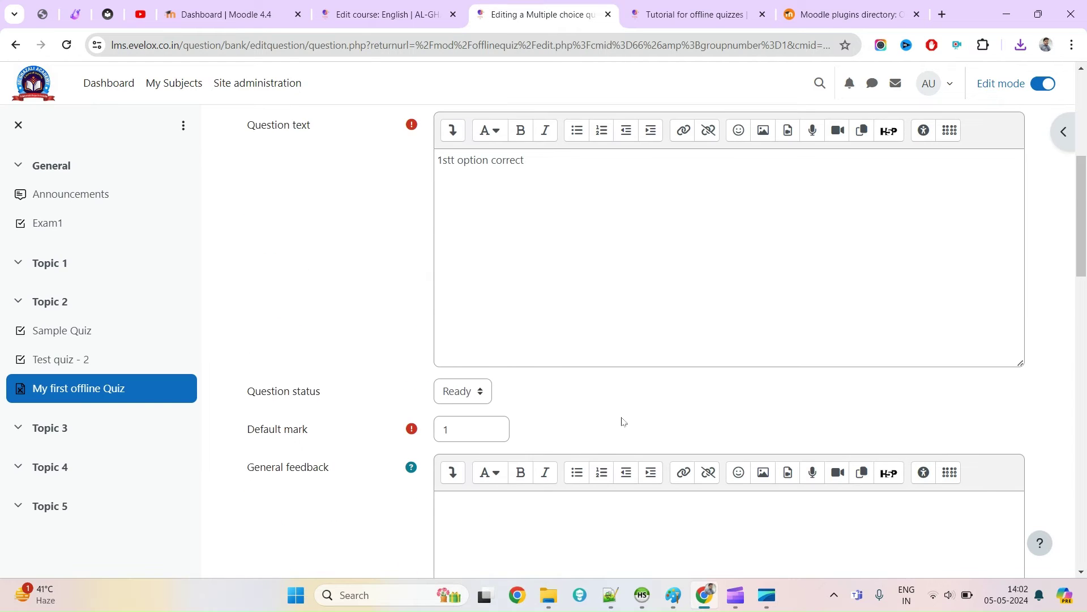
pyautogui.scroll(-20, 593, 355)
pyautogui.scroll(7, 593, 356)
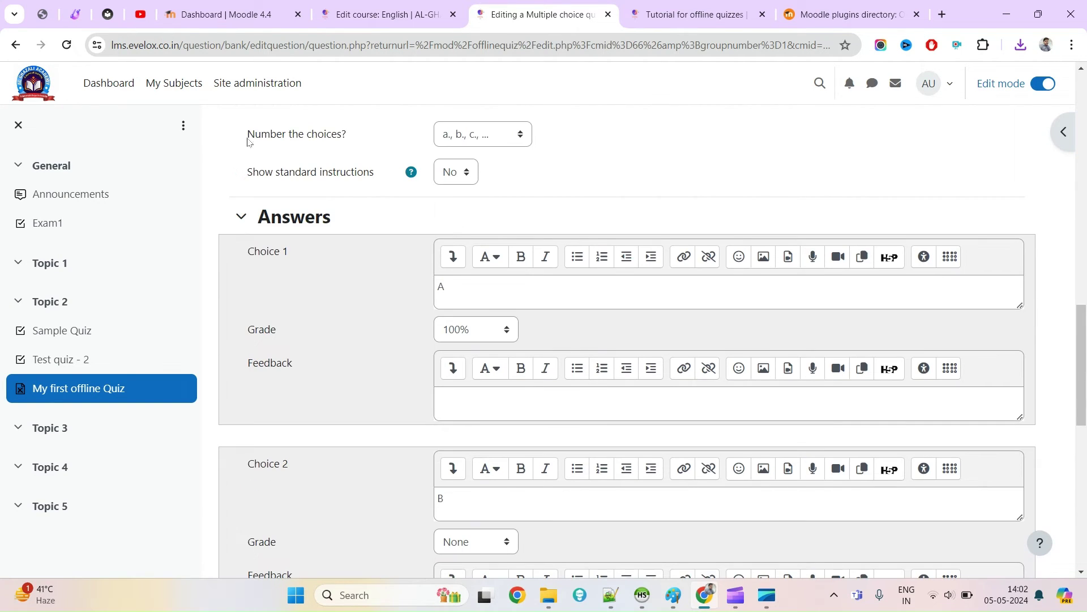
pyautogui.click(15, 45)
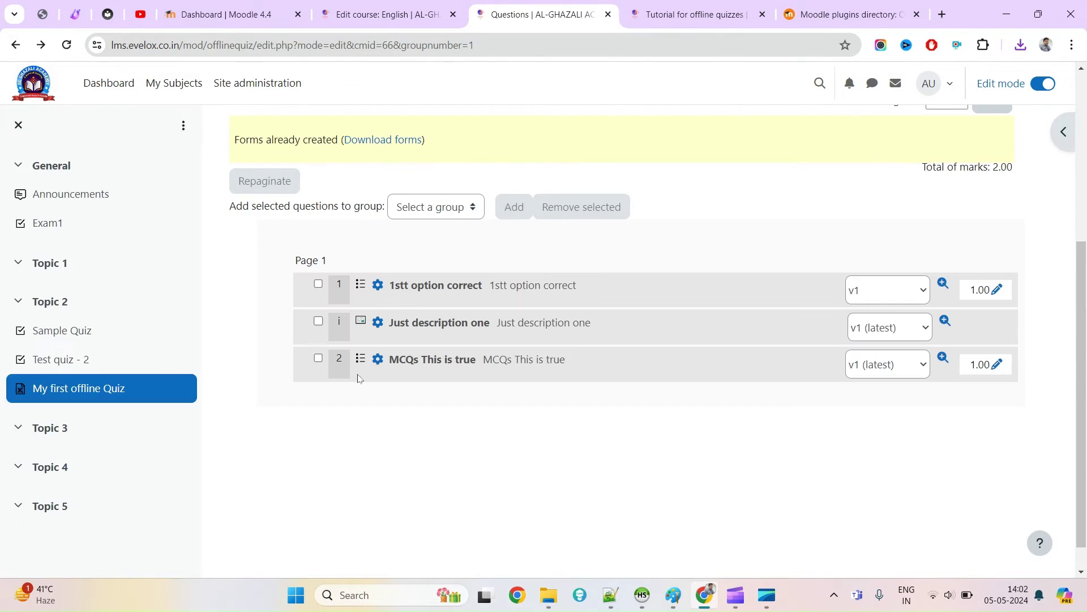
# Open the "MCQs This is true" question, inspect its text and answer choices, and return to the Group A list
pyautogui.click(364, 360)
pyautogui.scroll(-15, 365, 356)
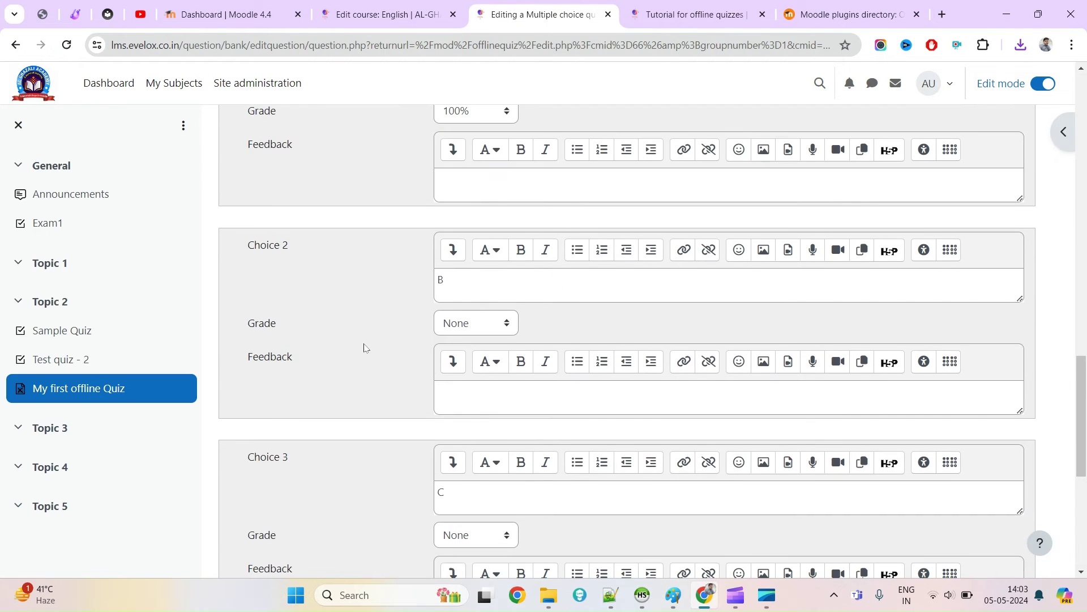
pyautogui.scroll(-10, 365, 348)
pyautogui.scroll(20, 365, 348)
pyautogui.scroll(10, 365, 348)
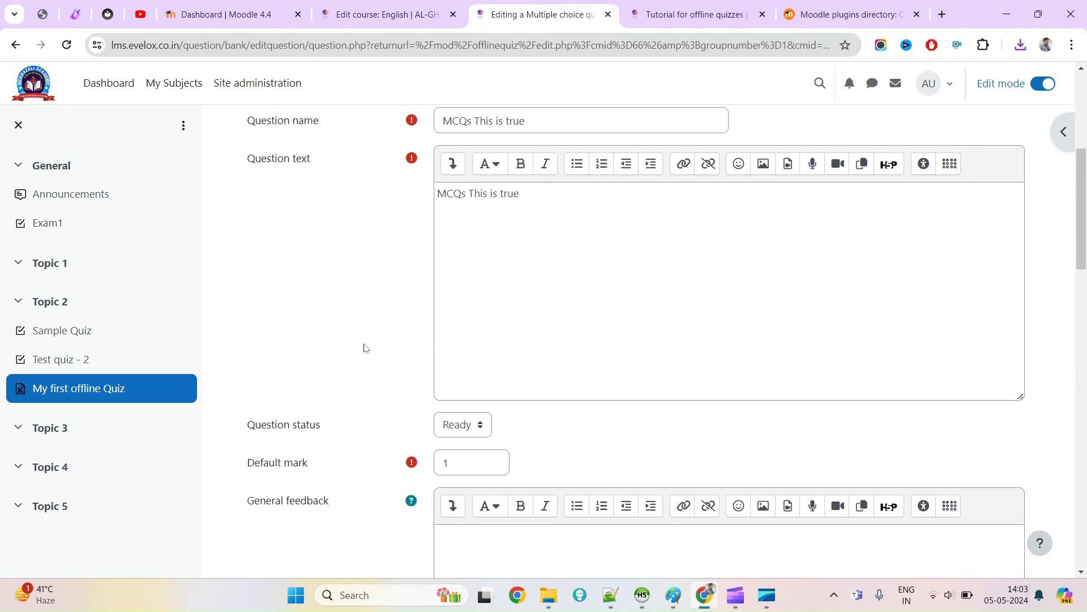
pyautogui.click(16, 50)
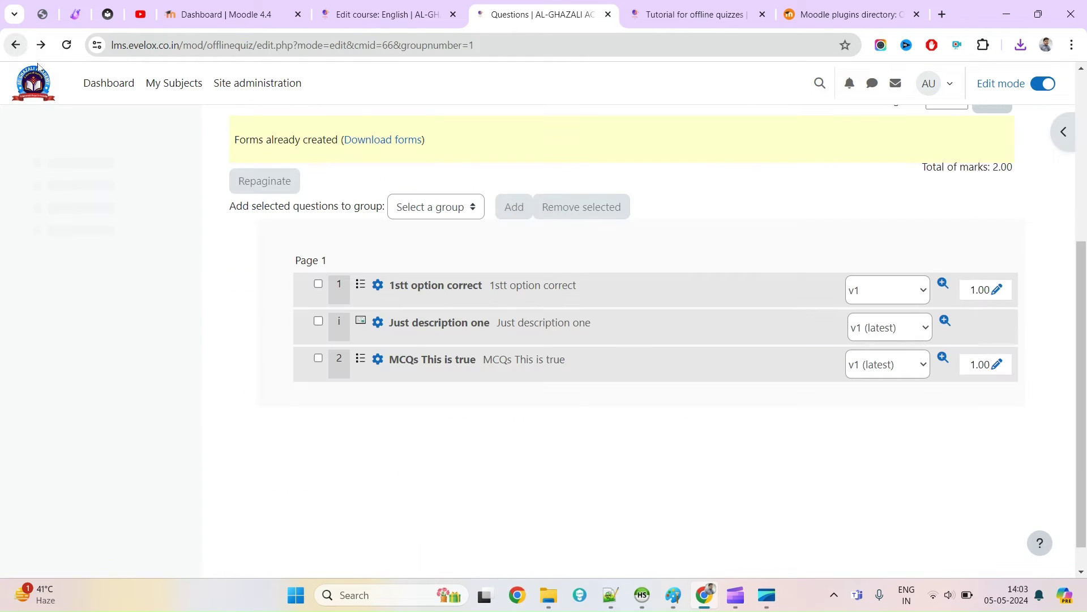
# Recheck the version, text and choices of the "1stt option correct" question, and return to the Group A list
pyautogui.click(413, 291)
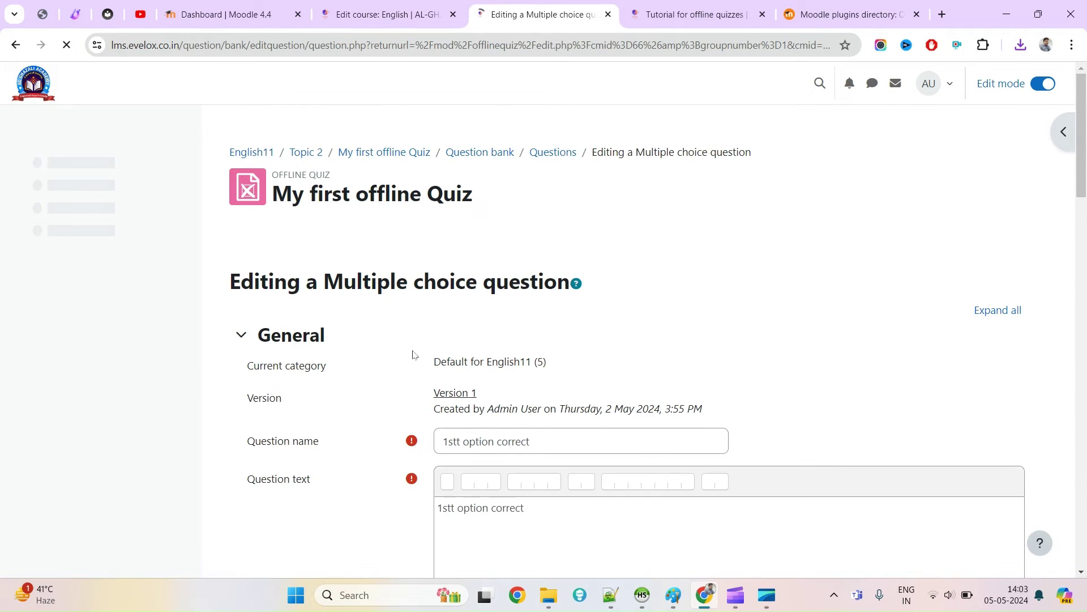
pyautogui.scroll(-15, 413, 328)
pyautogui.scroll(-12, 444, 374)
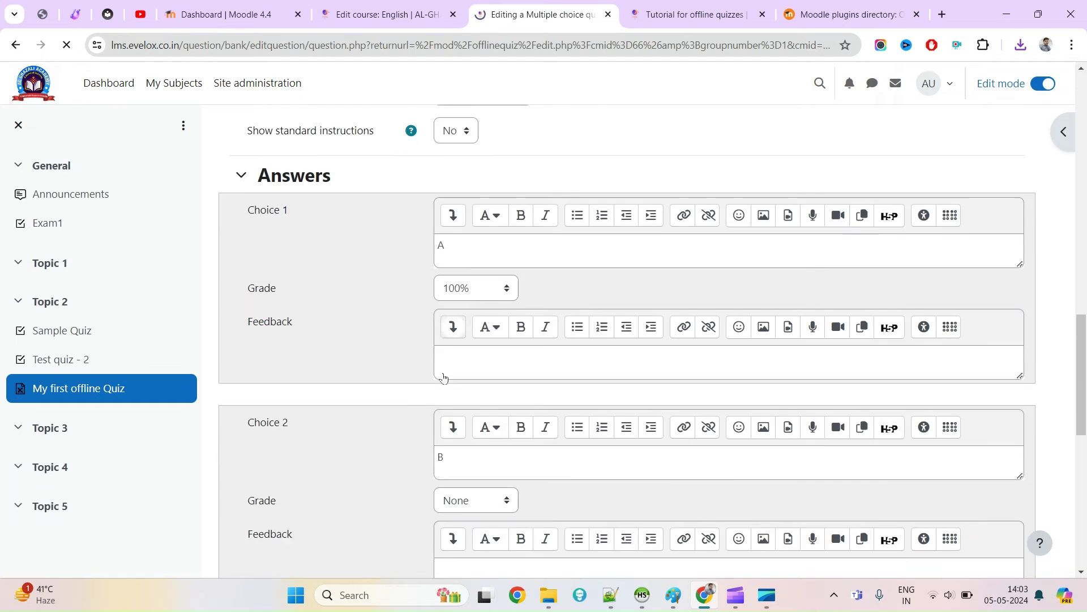
pyautogui.scroll(16, 442, 375)
pyautogui.scroll(10, 442, 374)
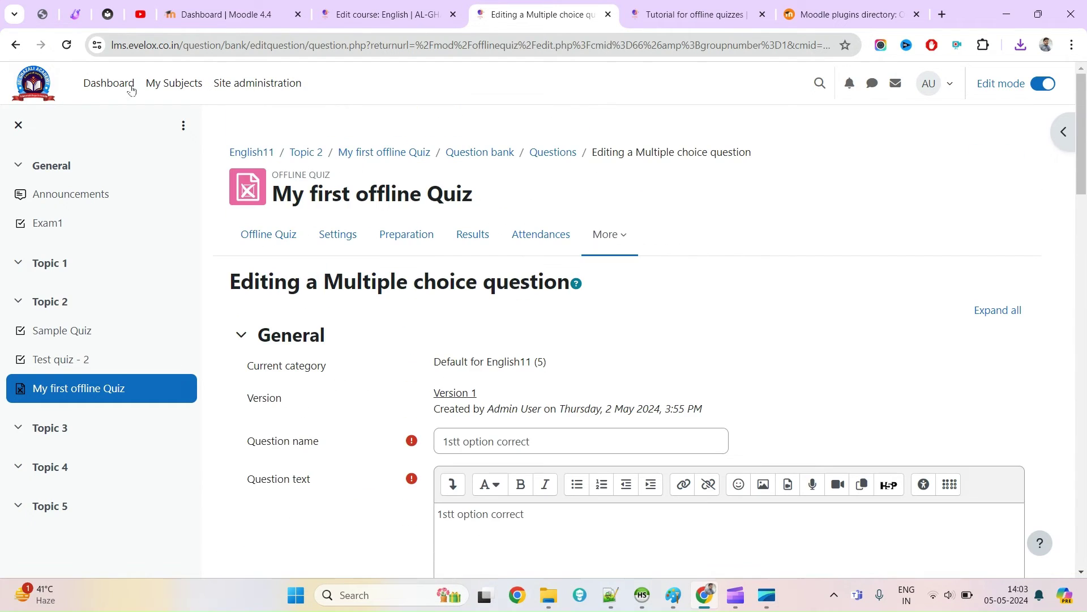
pyautogui.click(15, 45)
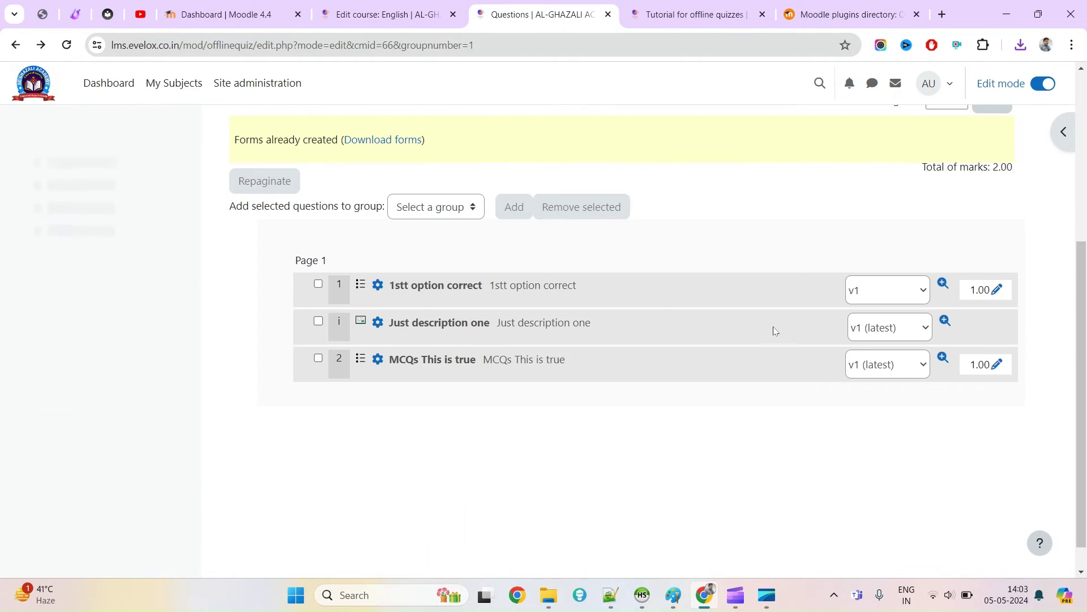
# Try to switch the "1stt option correct" question in Group A to version v2 (latest), and dismiss the resulting dialog
pyautogui.click(872, 299)
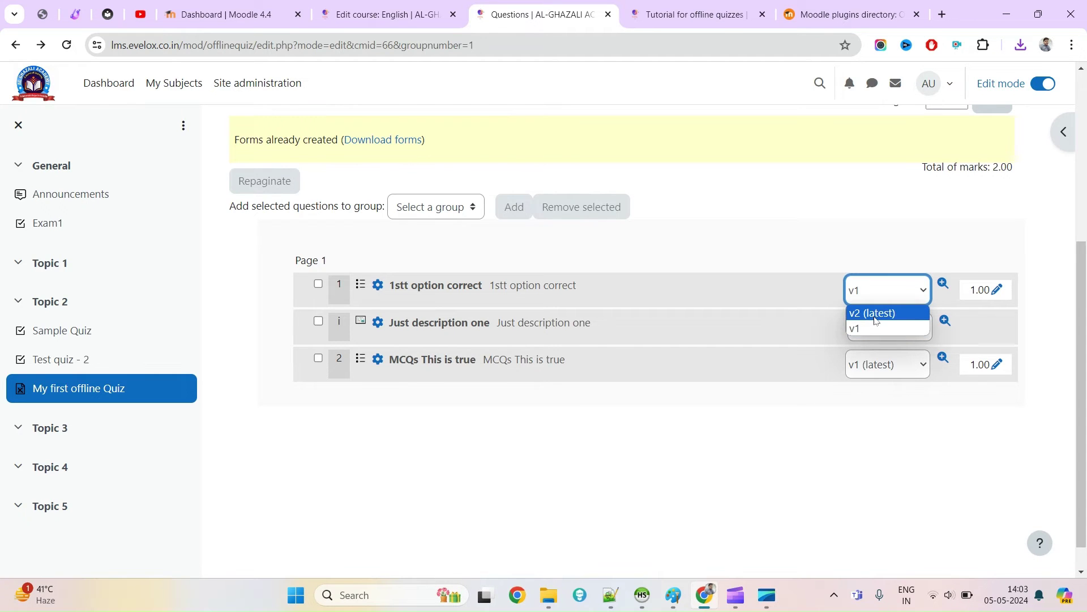
pyautogui.click(875, 318)
pyautogui.click(692, 207)
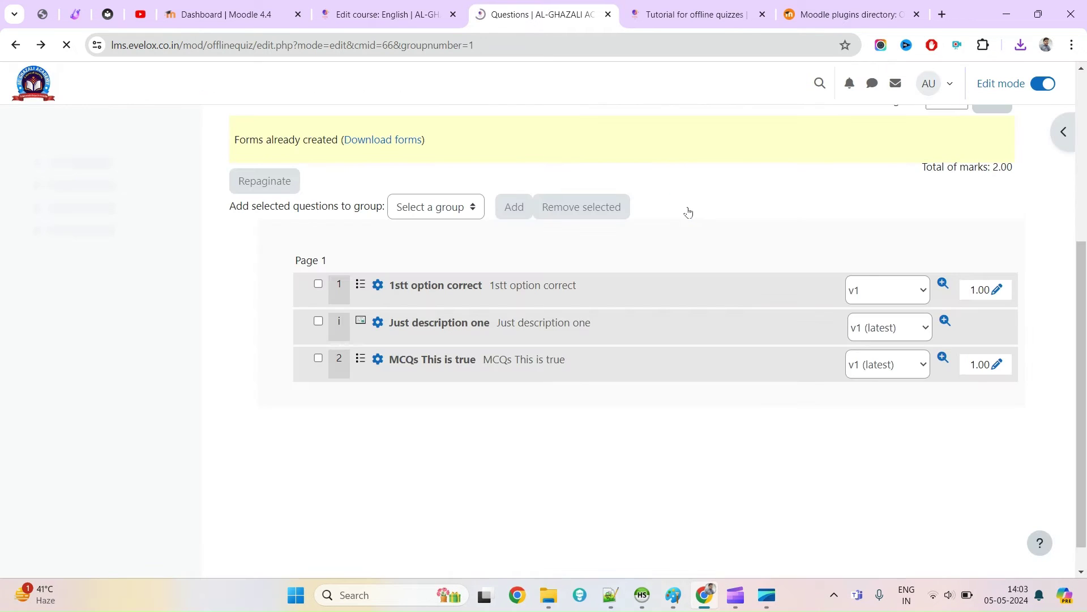
pyautogui.rightClick(658, 131)
pyautogui.click(701, 186)
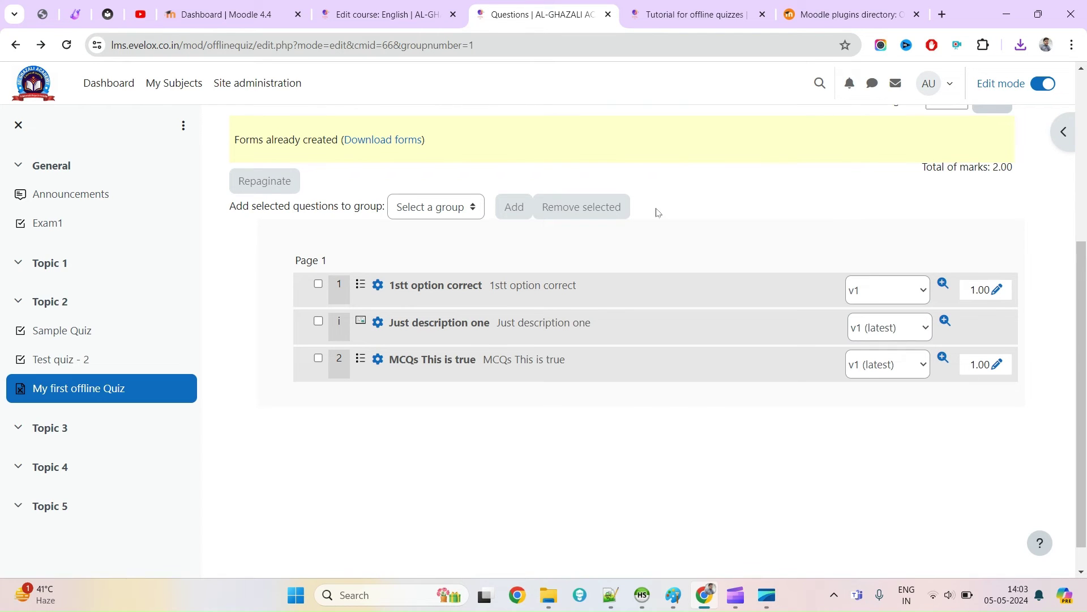
# Review the Group A question list, its notice about existing forms, and the editing form of the "1stt option correct" question
pyautogui.scroll(3, 413, 254)
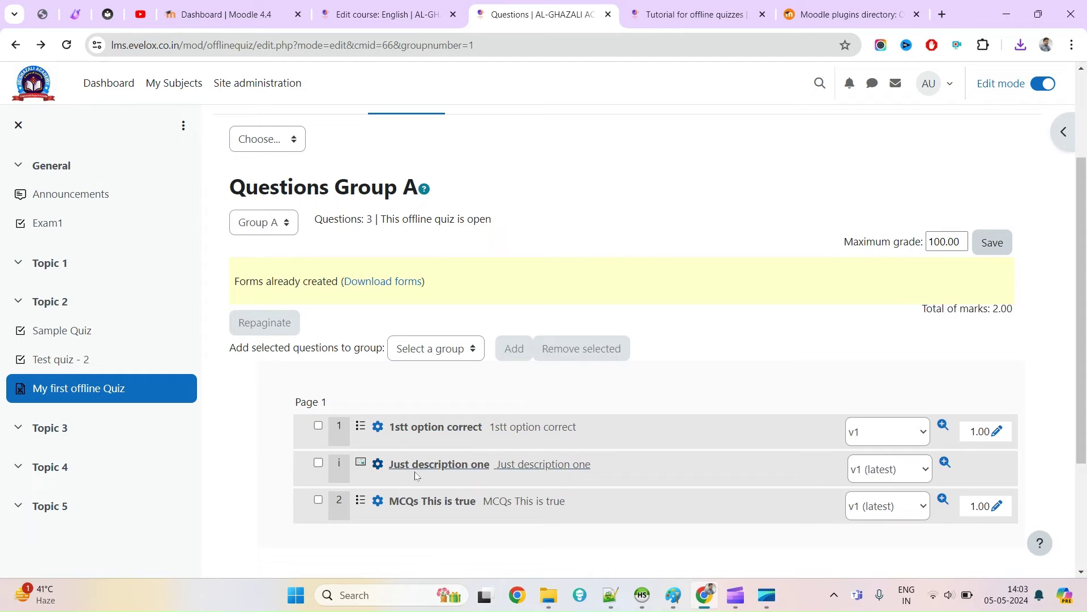
pyautogui.click(395, 429)
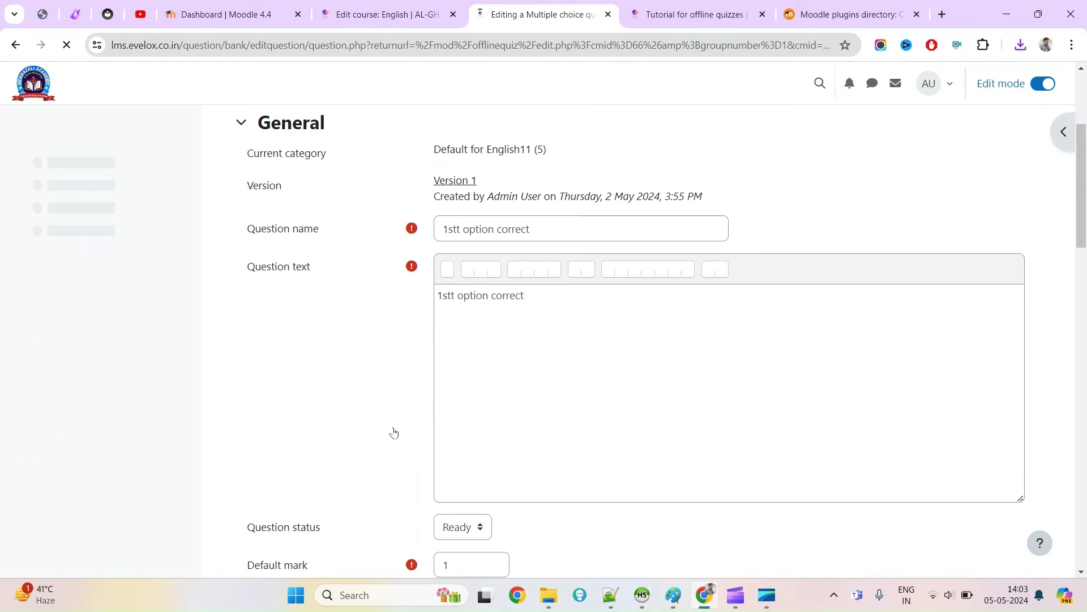
pyautogui.click(15, 45)
pyautogui.tripleClick(243, 294)
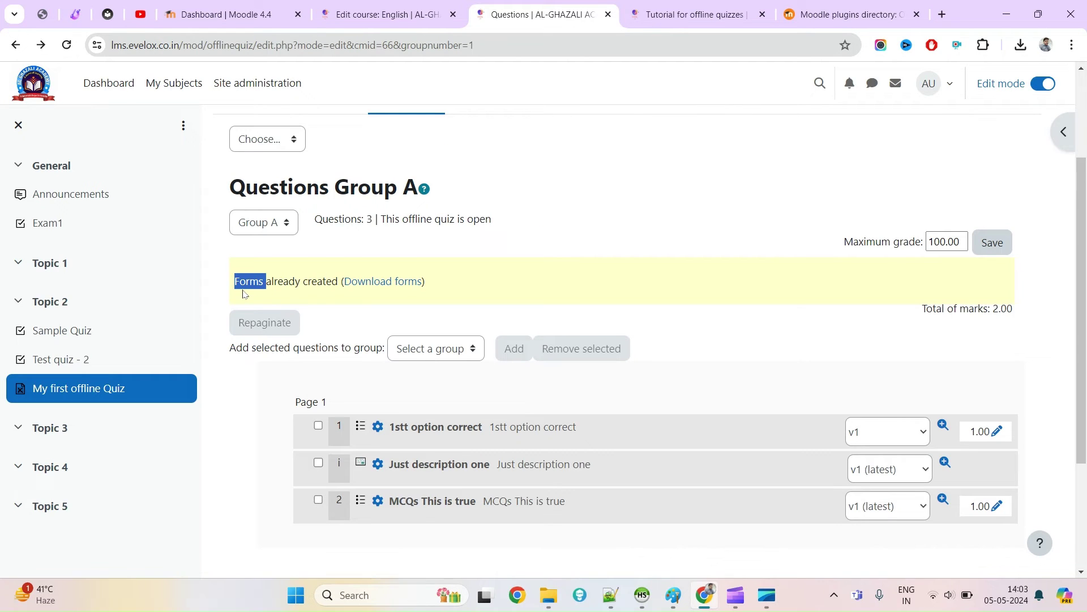
pyautogui.click(603, 281)
pyautogui.moveTo(239, 282); pyautogui.dragTo(331, 282)
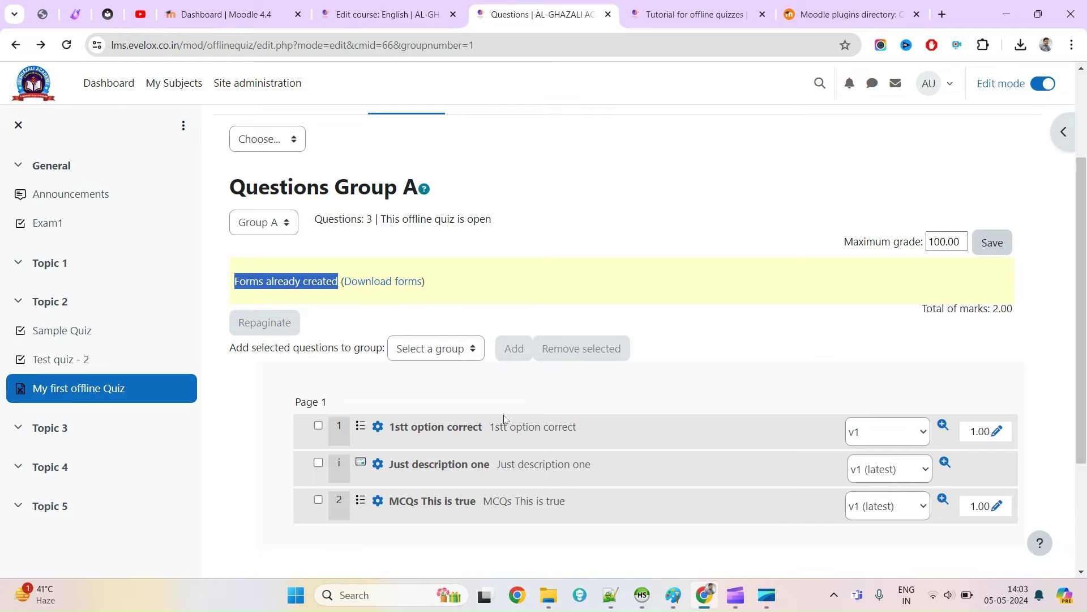
pyautogui.scroll(-3, 461, 442)
pyautogui.scroll(4, 599, 329)
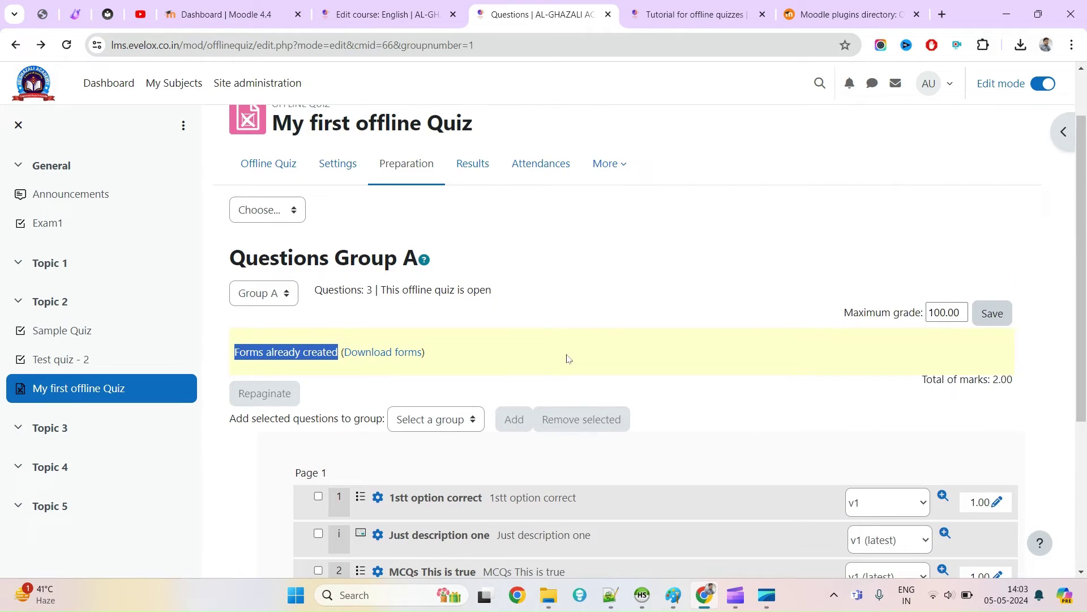
pyautogui.scroll(-4, 568, 358)
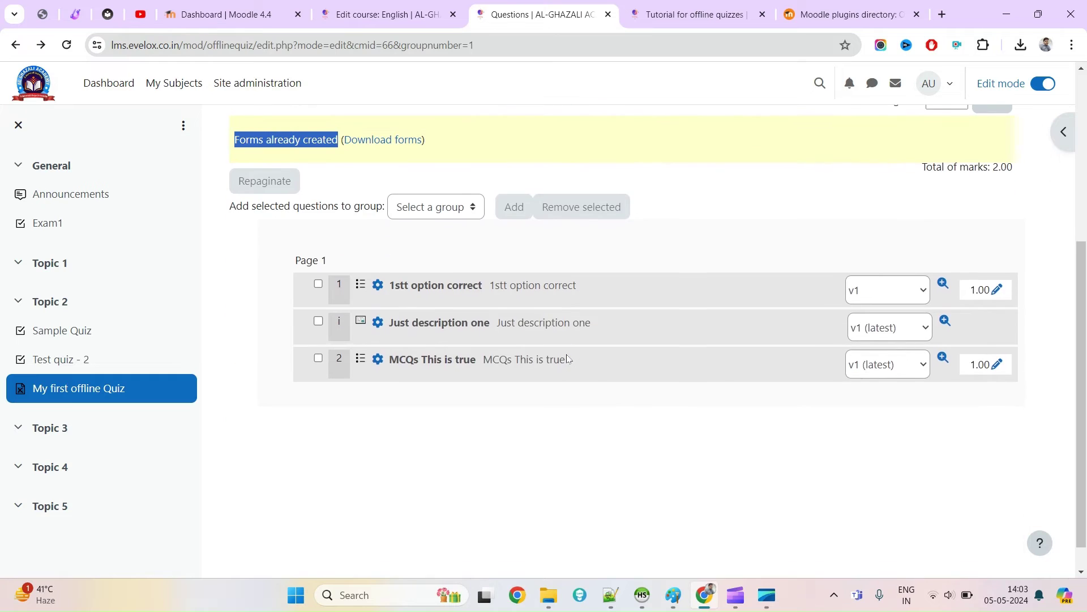
pyautogui.scroll(4, 568, 358)
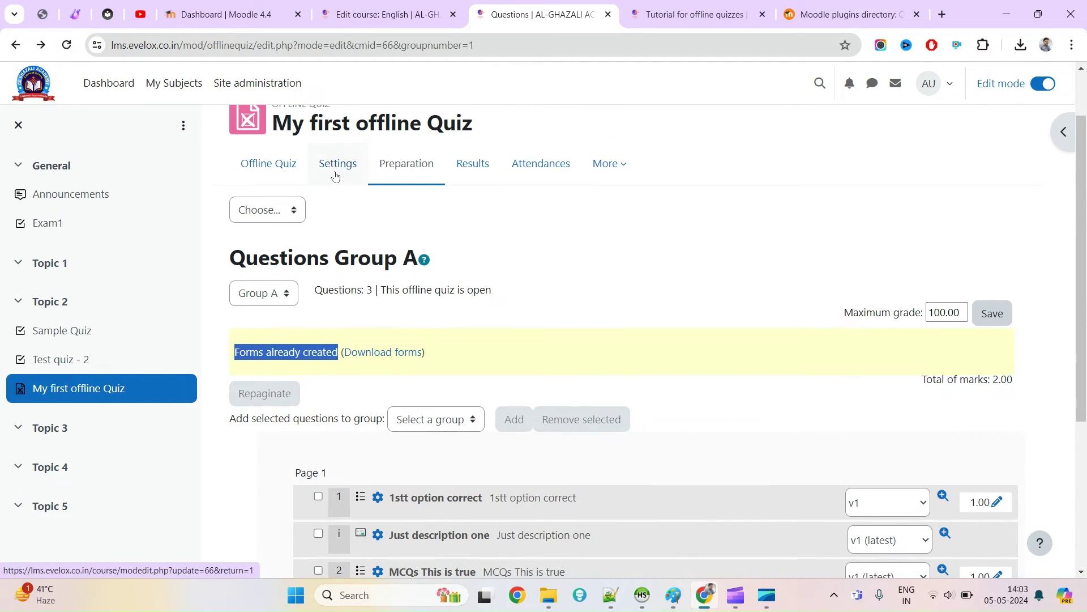
pyautogui.scroll(-5, 494, 401)
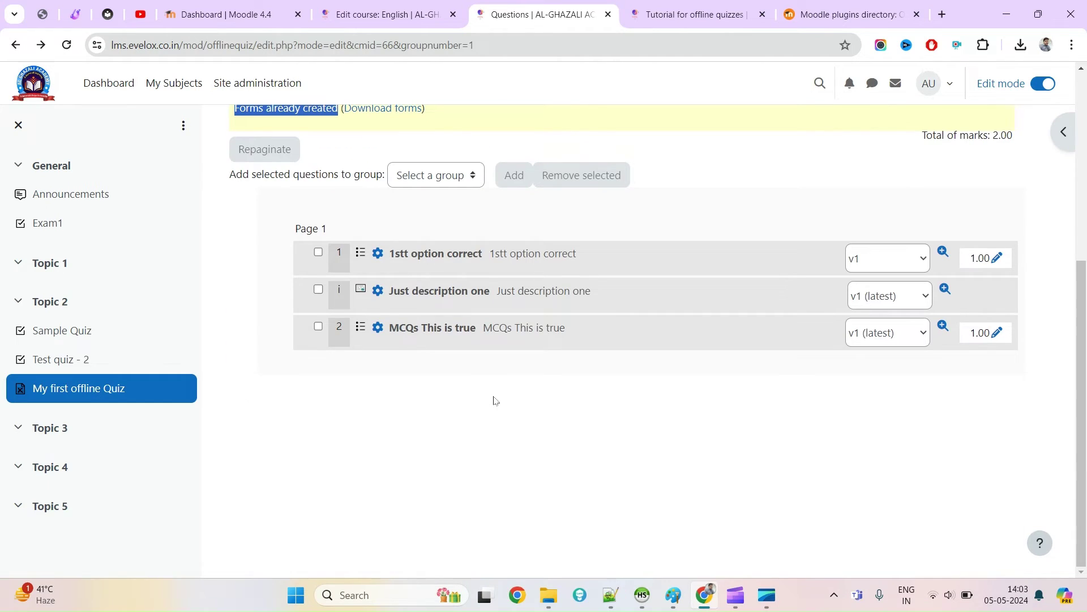
pyautogui.click(414, 258)
pyautogui.scroll(-3, 368, 289)
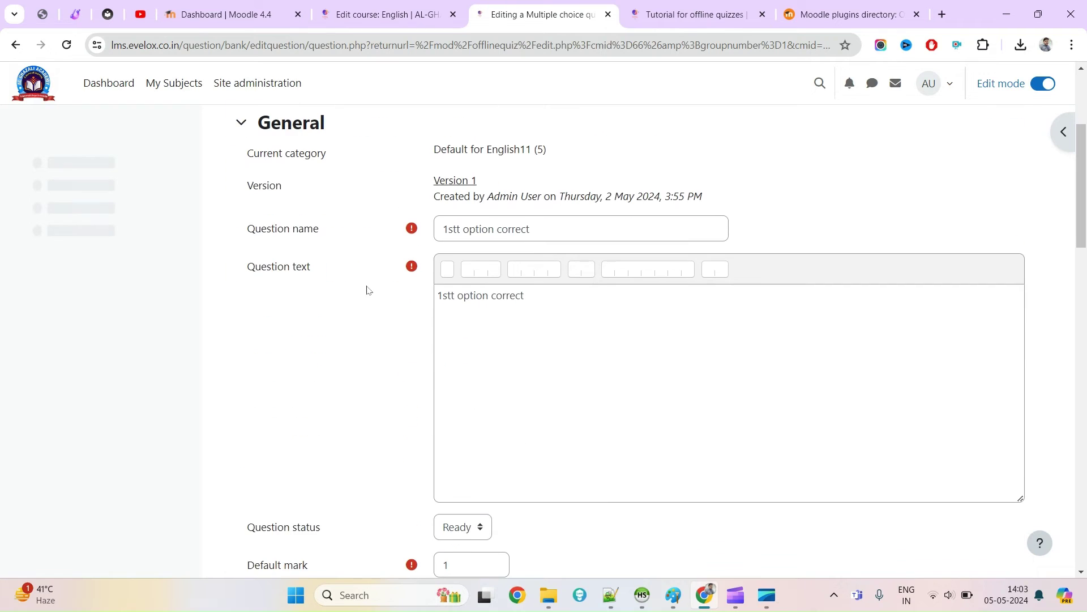
pyautogui.click(15, 44)
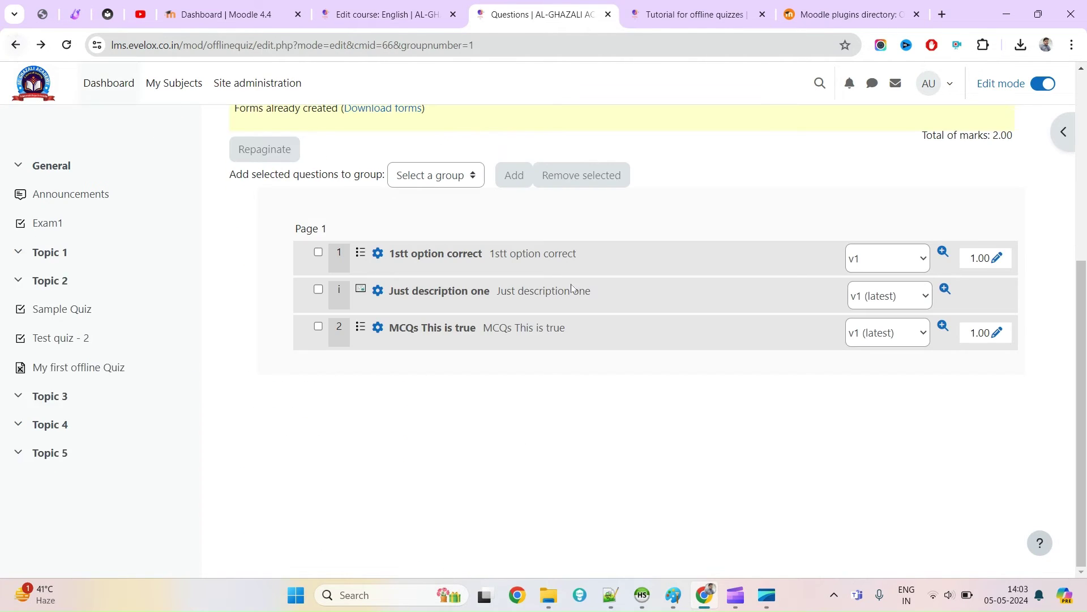
# Retry switching "1stt option correct" to v2 (latest), read the explanation in the dialog and dismiss it
pyautogui.click(880, 264)
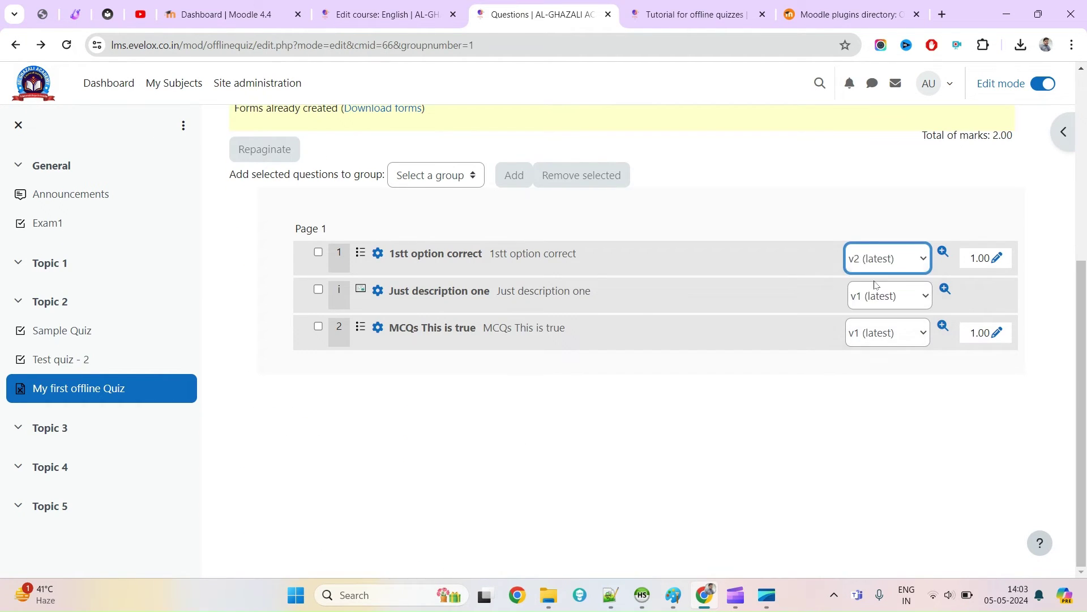
pyautogui.click(874, 280)
pyautogui.moveTo(379, 145); pyautogui.dragTo(616, 139)
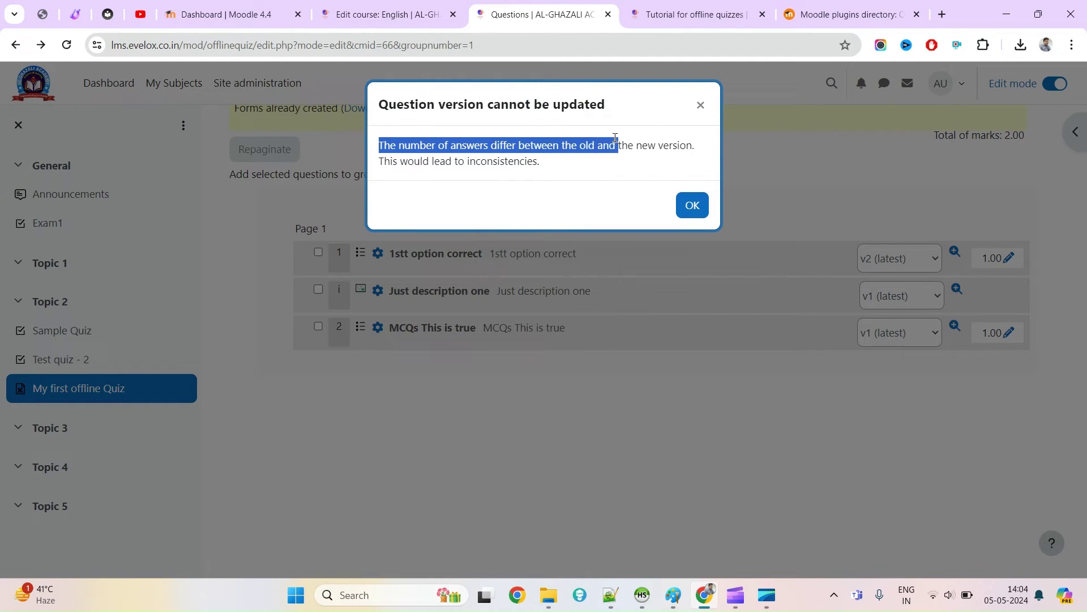
pyautogui.click(398, 173)
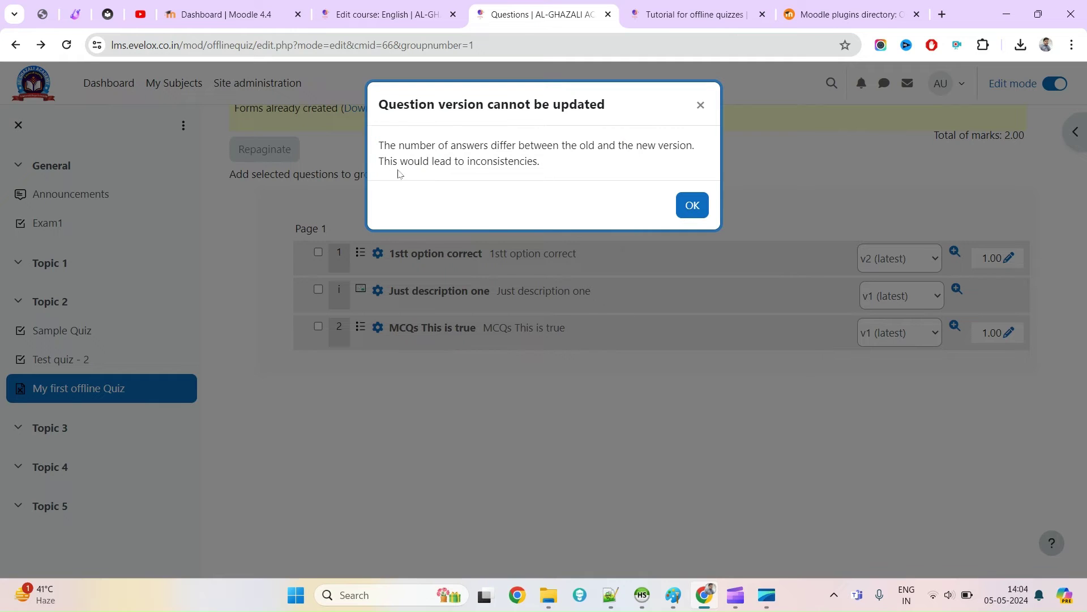
pyautogui.tripleClick(511, 162)
pyautogui.click(692, 207)
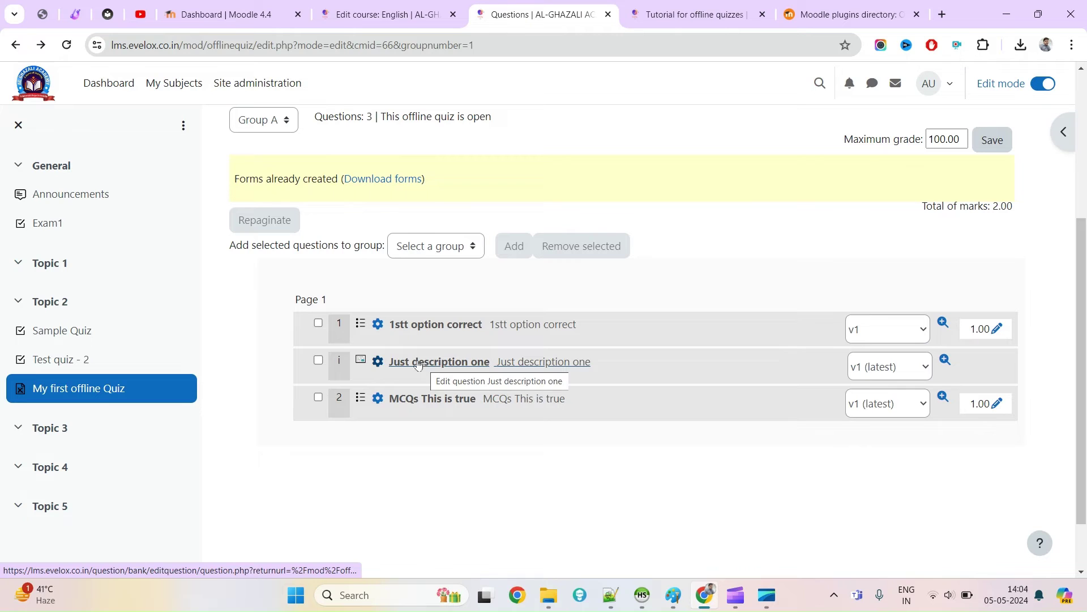
pyautogui.click(416, 325)
pyautogui.scroll(-10, 410, 333)
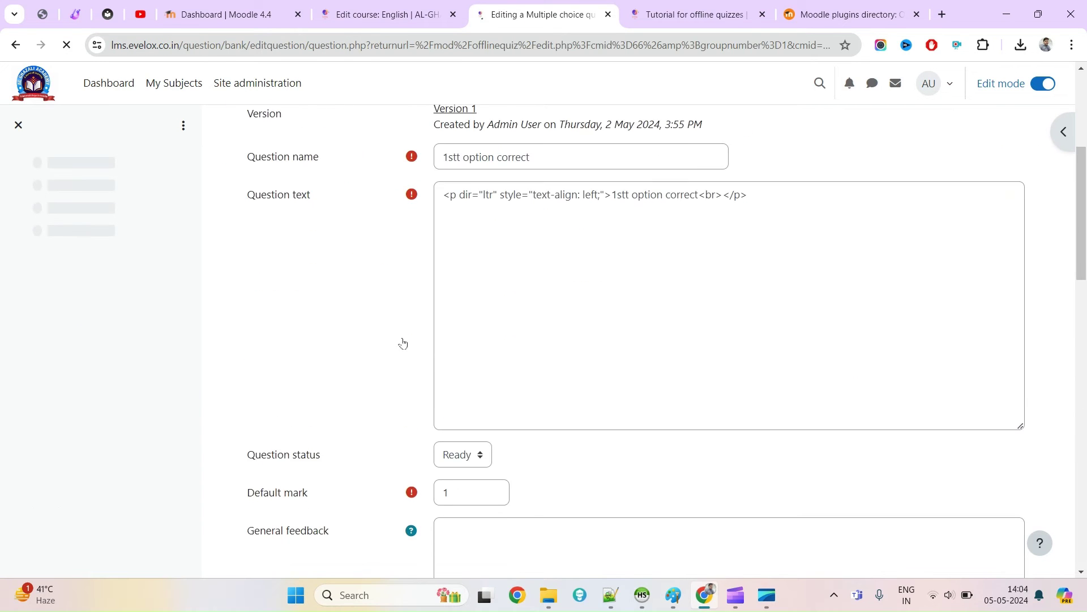
pyautogui.click(14, 44)
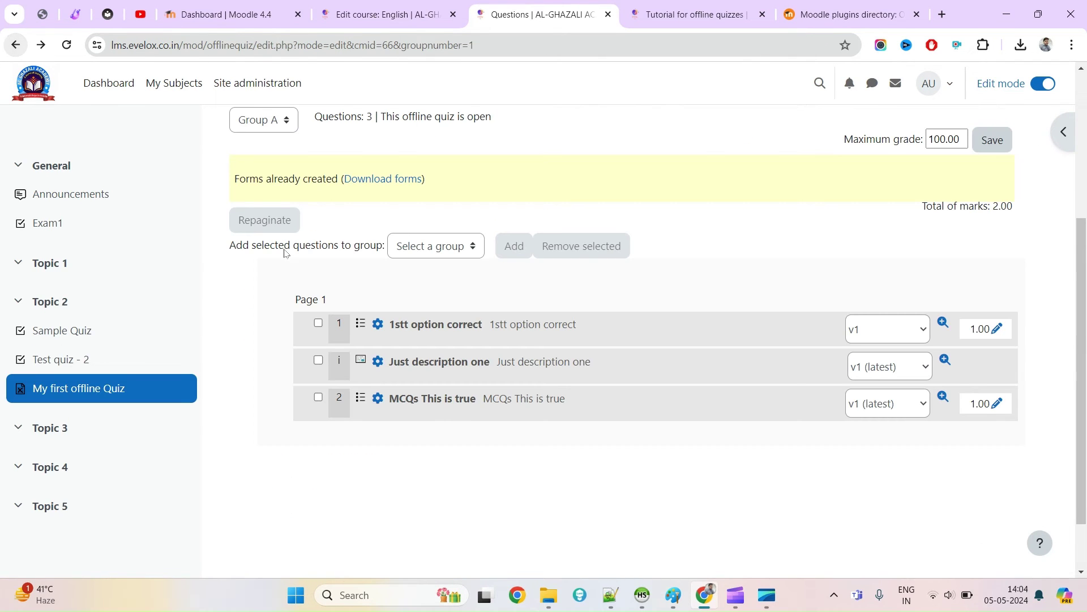
# Open the "1stt option correct" question for editing and upload "Discover the Latest Moodle Themes (2).png" as an image for its question text
pyautogui.click(378, 326)
pyautogui.scroll(-10, 636, 432)
pyautogui.scroll(15, 638, 431)
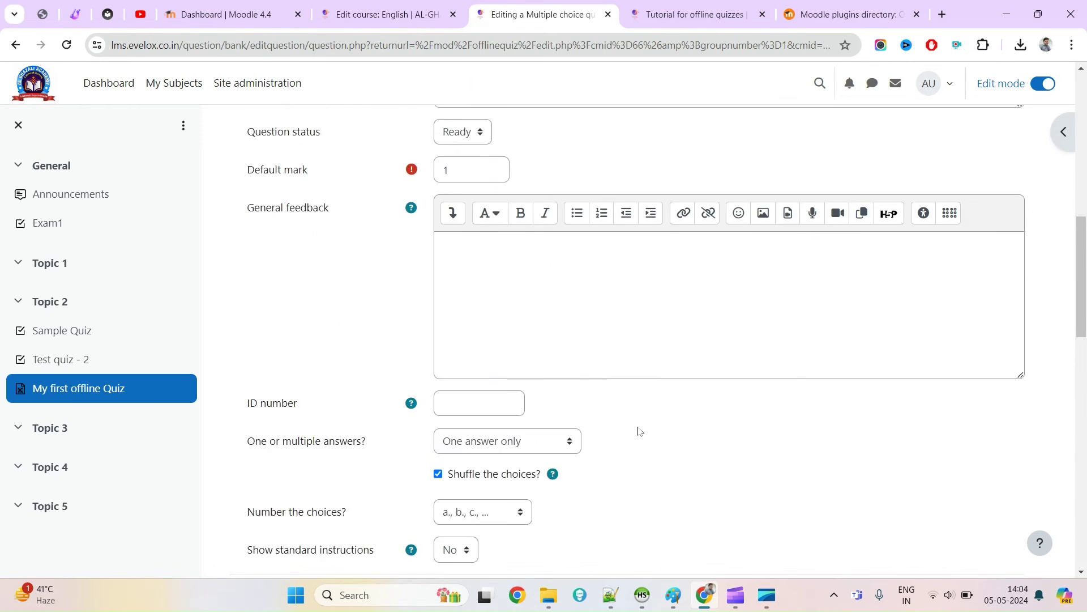
pyautogui.click(540, 361)
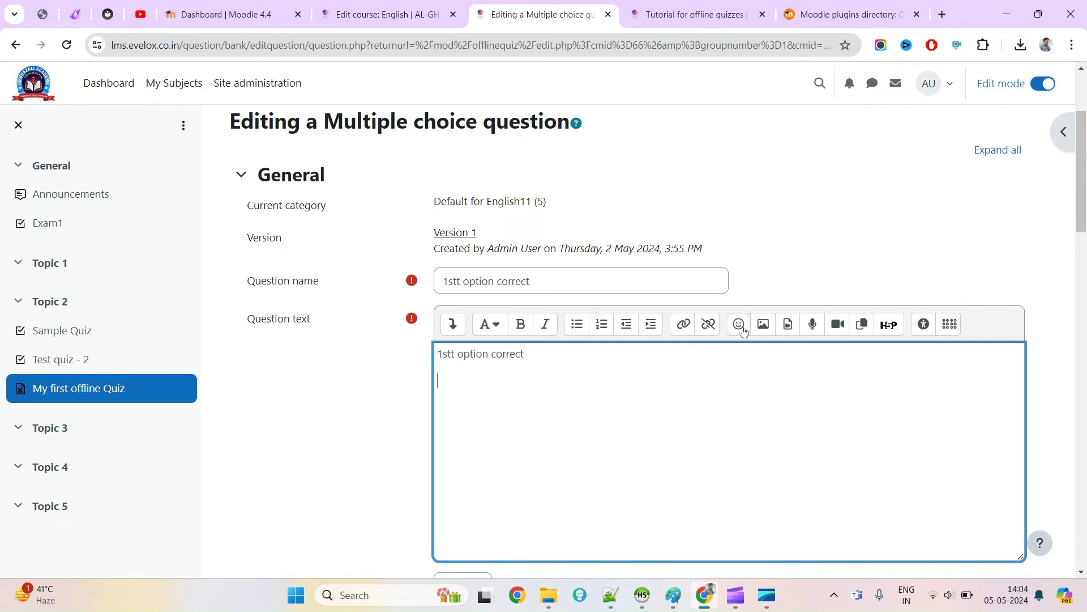
pyautogui.click(763, 324)
pyautogui.click(618, 249)
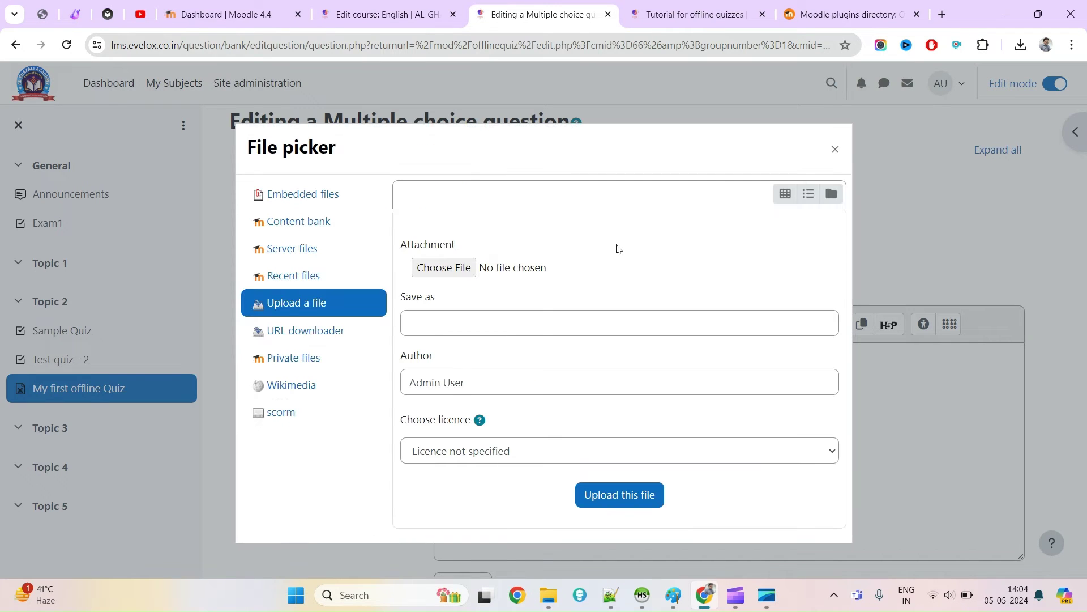
pyautogui.click(443, 268)
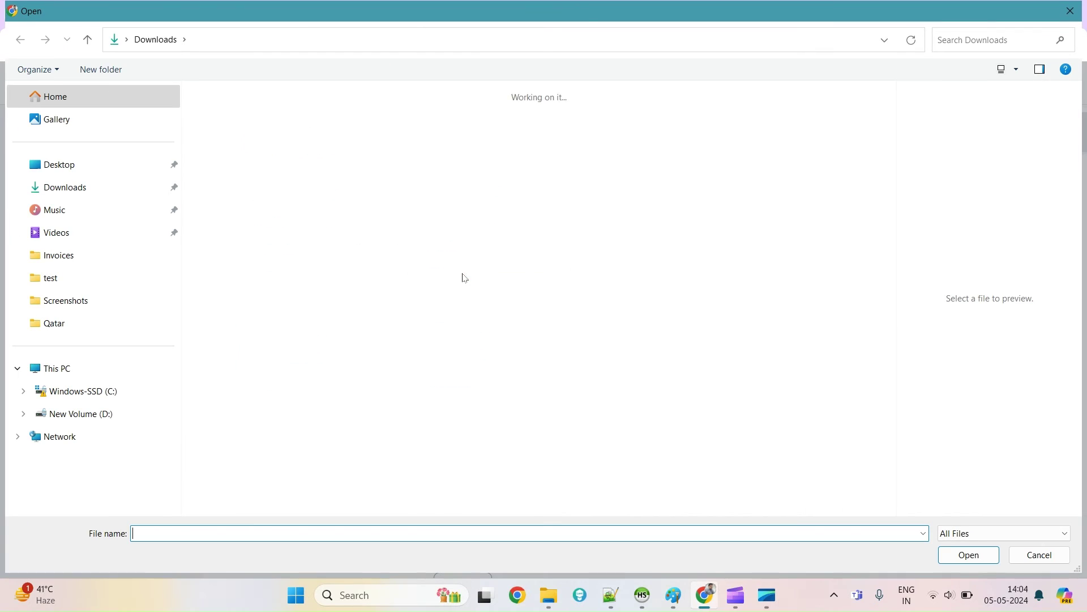
pyautogui.doubleClick(235, 261)
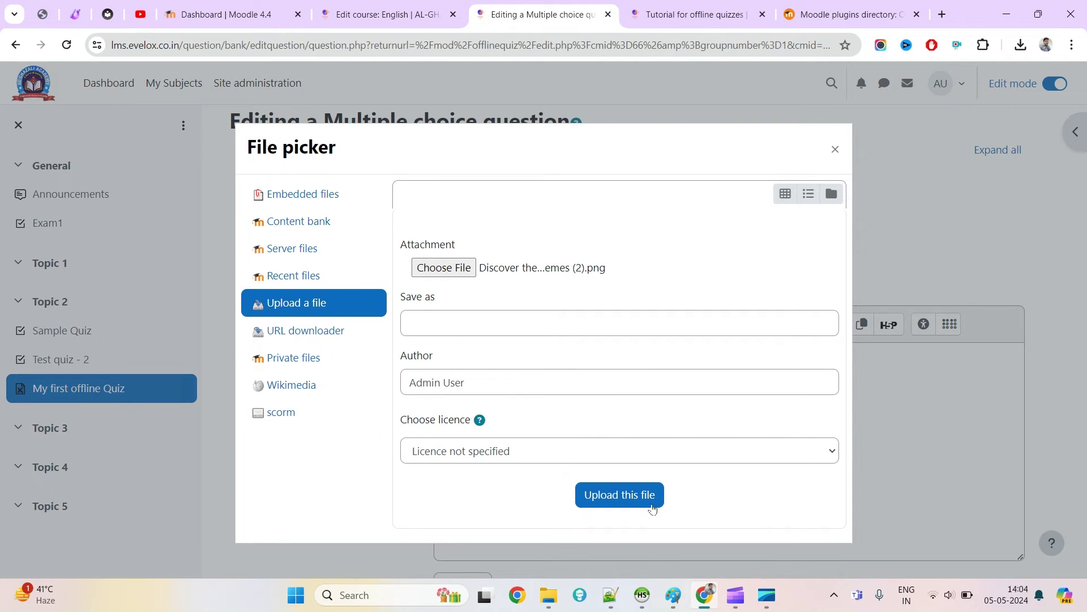
pyautogui.click(651, 498)
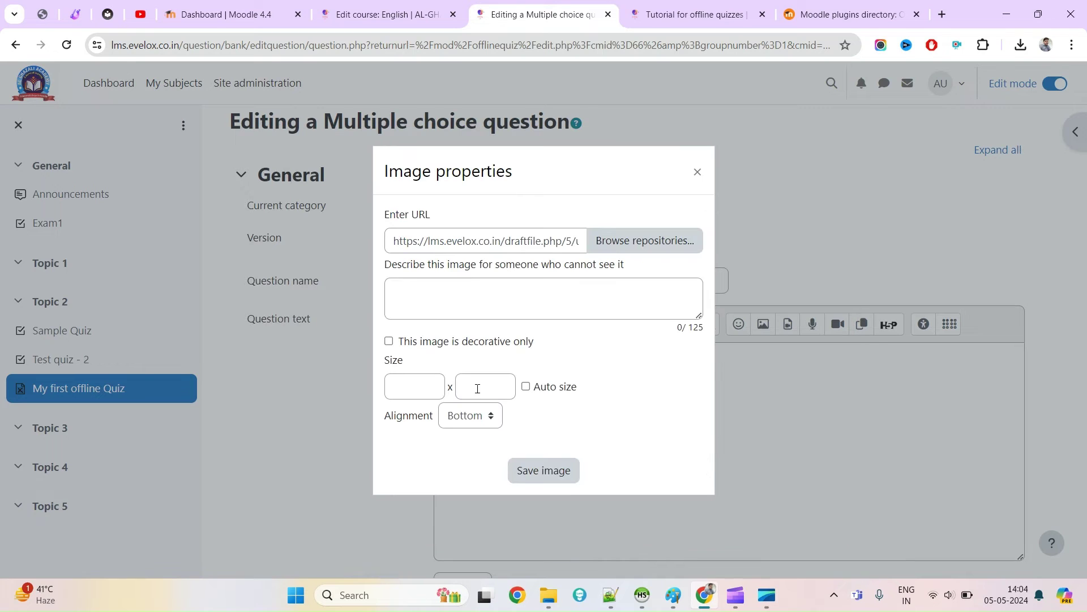
# Set the image width to 400 with auto size, describe it as "test", and insert it into the question text
pyautogui.click(421, 396)
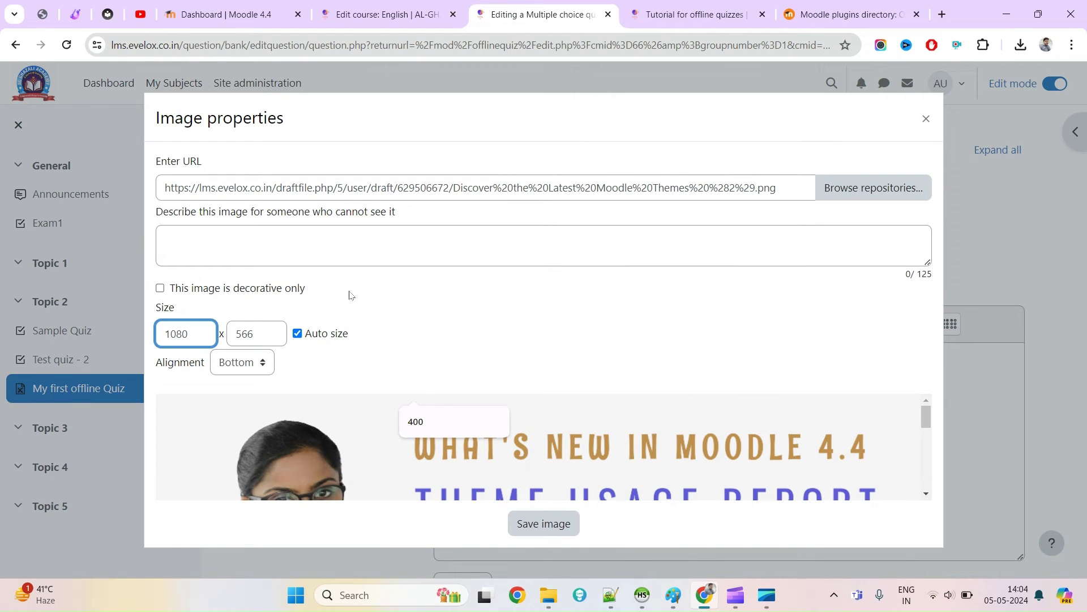
pyautogui.write('400')
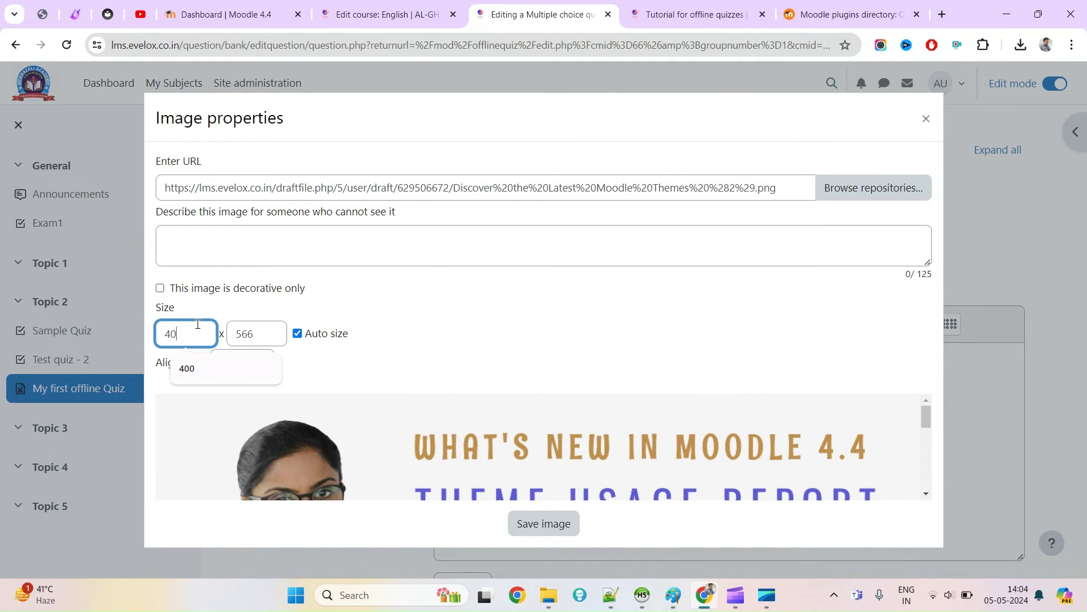
pyautogui.click(331, 268)
pyautogui.write('tes')
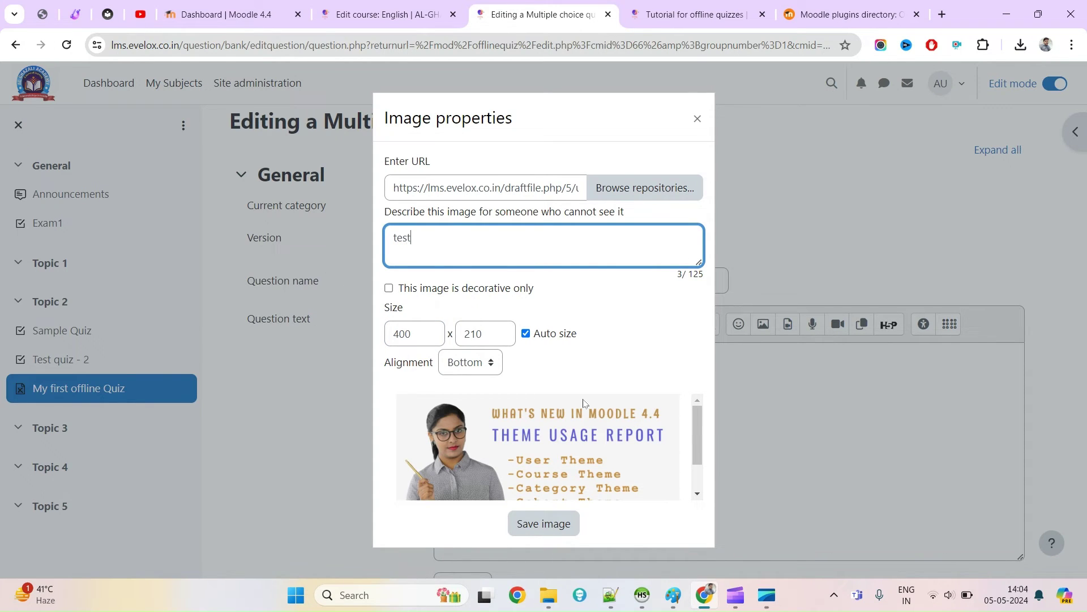
pyautogui.write('t')
pyautogui.scroll(-1, 585, 403)
pyautogui.click(560, 521)
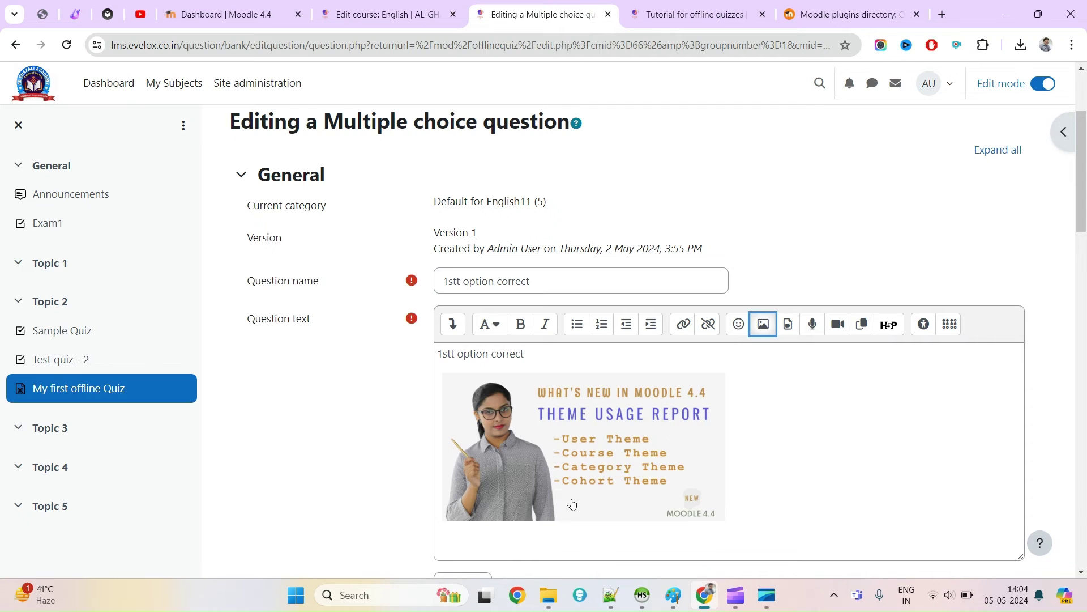
# Save the edited question and return to the Group A question list
pyautogui.scroll(-20, 561, 520)
pyautogui.click(475, 475)
pyautogui.scroll(-3, 425, 333)
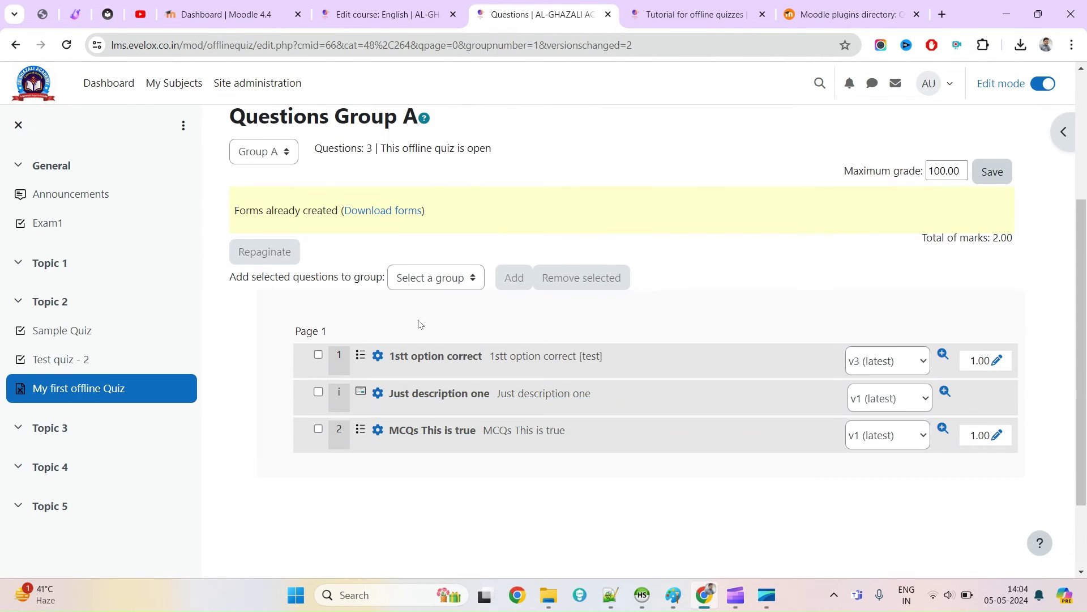
# Reopen the "1stt option correct" question and check its version and the image in its question text
pyautogui.click(403, 355)
pyautogui.scroll(-2, 401, 358)
pyautogui.scroll(-4, 401, 358)
pyautogui.scroll(2, 650, 310)
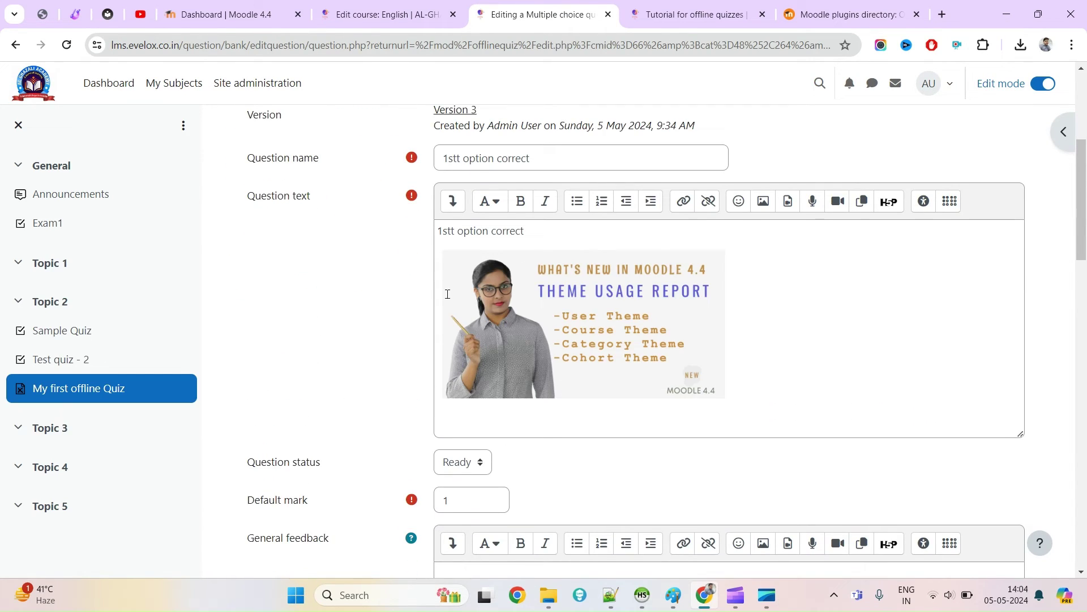
pyautogui.scroll(5, 450, 298)
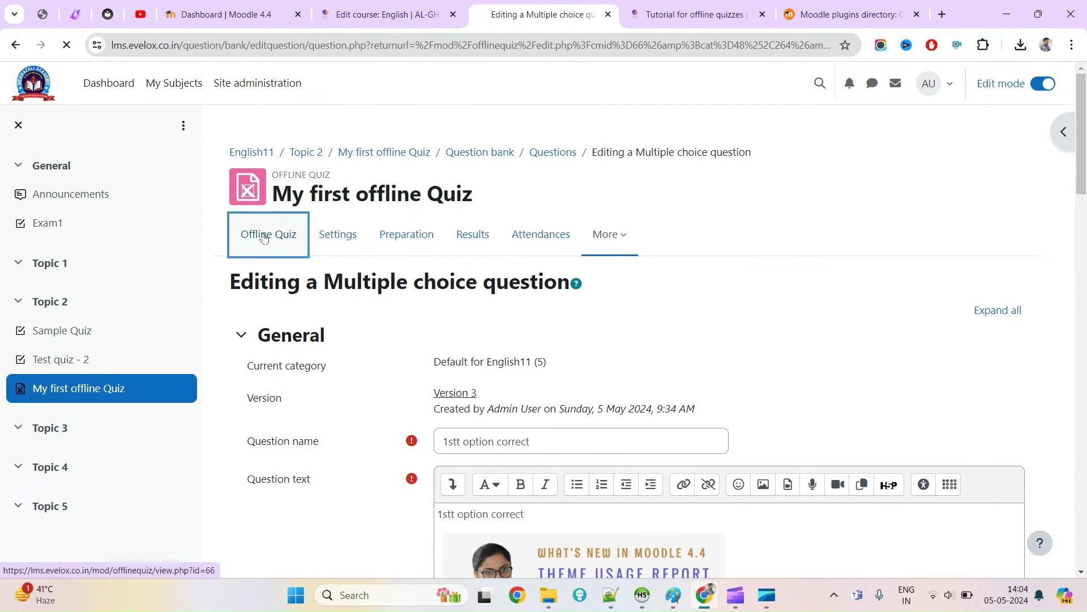
# Go to the forms of "My first offline Quiz", download them as an archive and open the downloaded archive
pyautogui.click(263, 235)
pyautogui.scroll(-1, 526, 383)
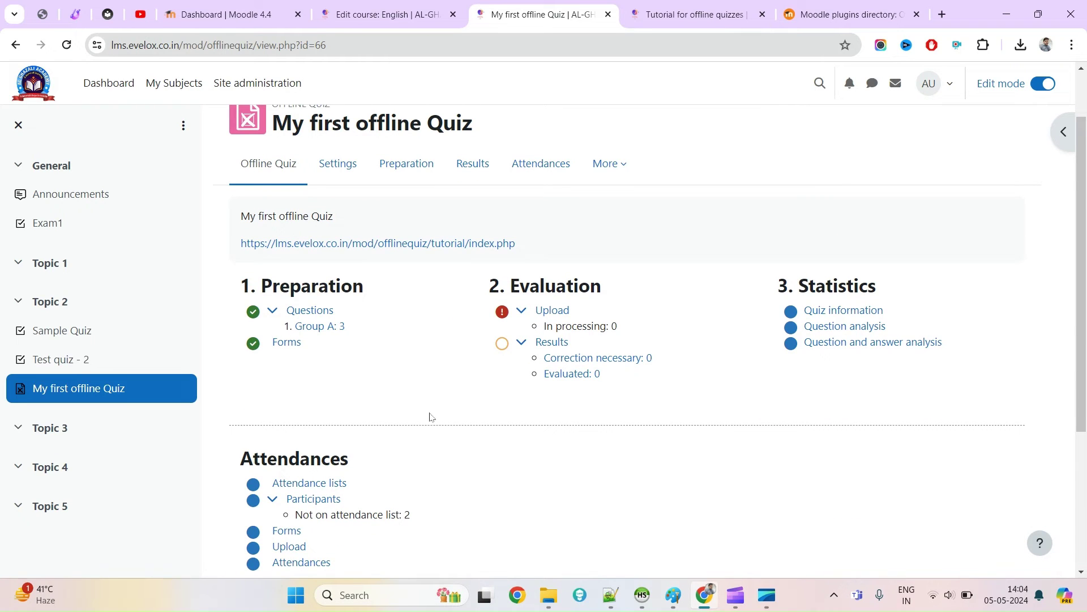
pyautogui.click(278, 343)
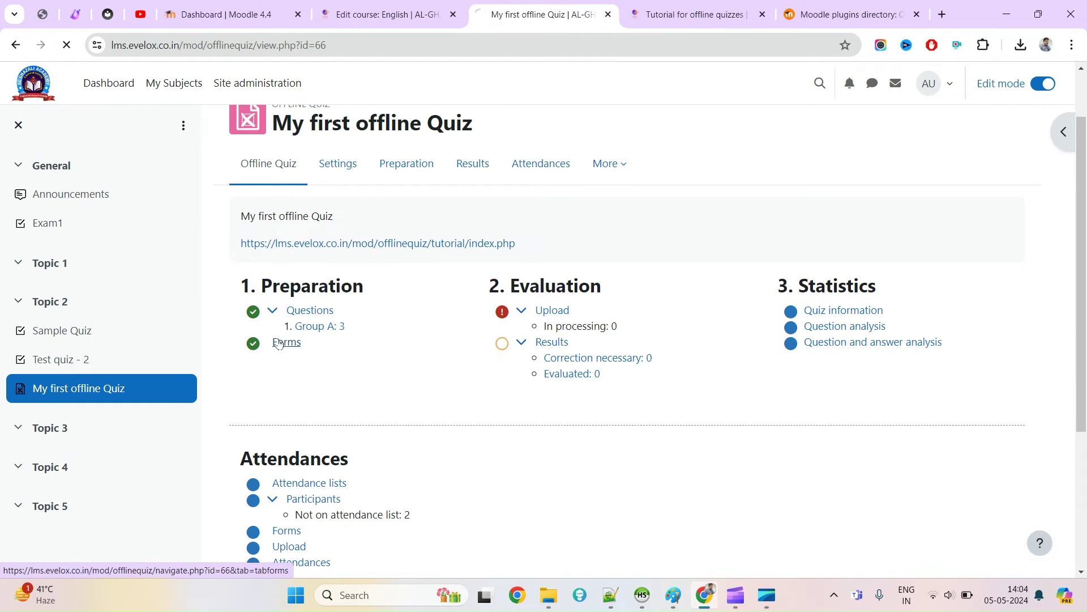
pyautogui.scroll(-2, 294, 395)
pyautogui.click(957, 266)
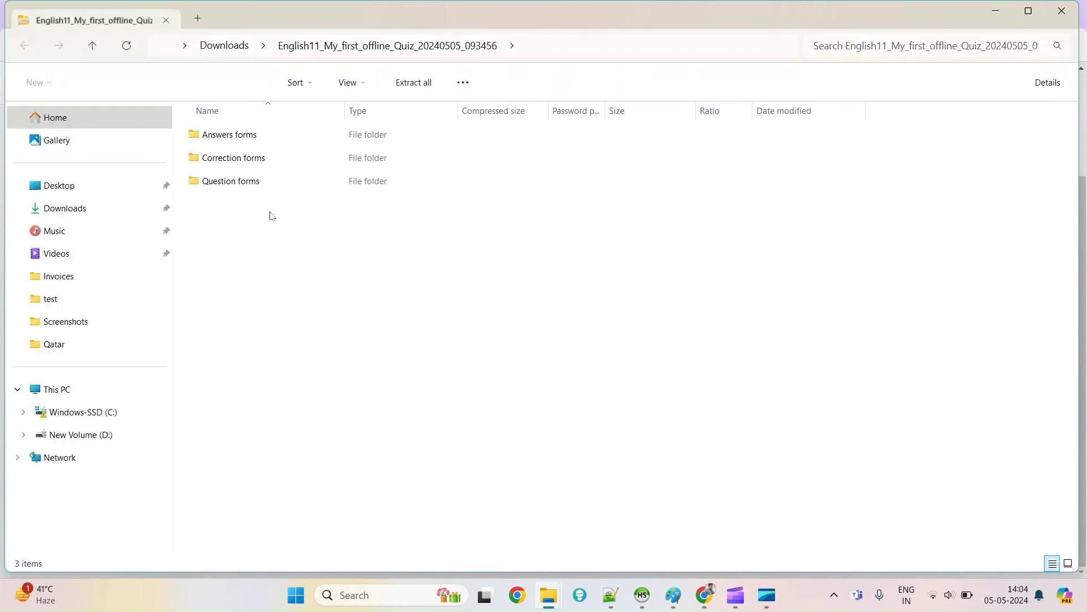
# Open the Group A question form from the Question forms folder and examine the first question and its answer options
pyautogui.doubleClick(235, 181)
pyautogui.doubleClick(246, 136)
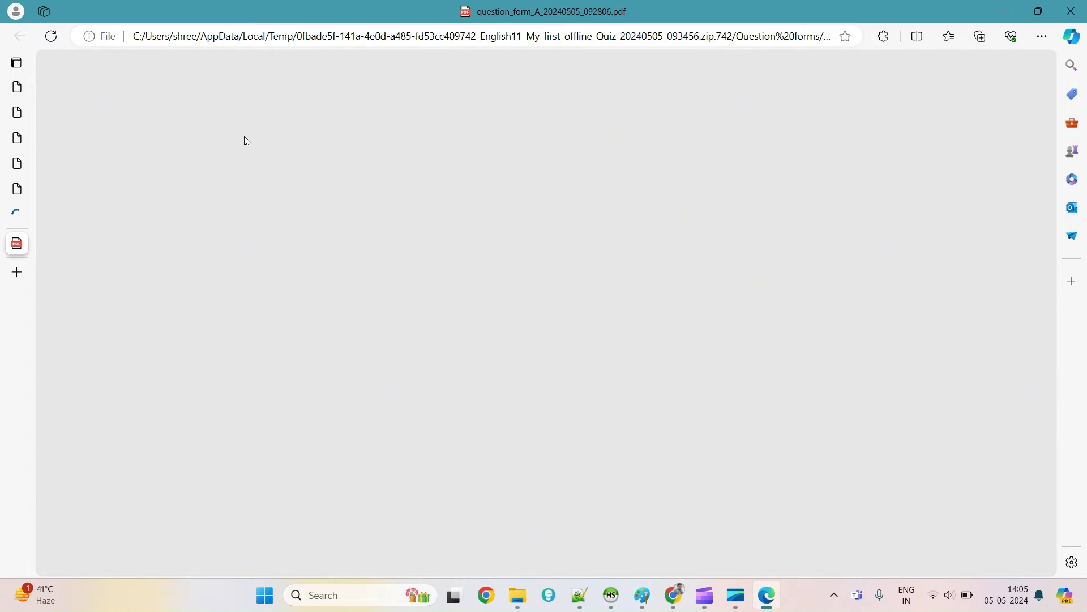
pyautogui.scroll(-12, 615, 399)
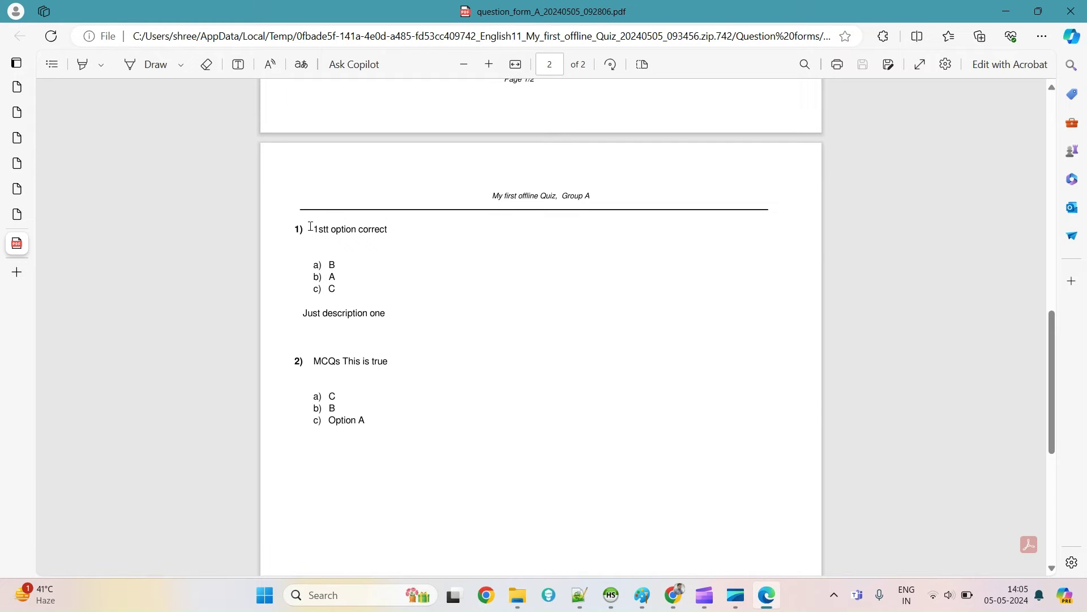
pyautogui.click(357, 279)
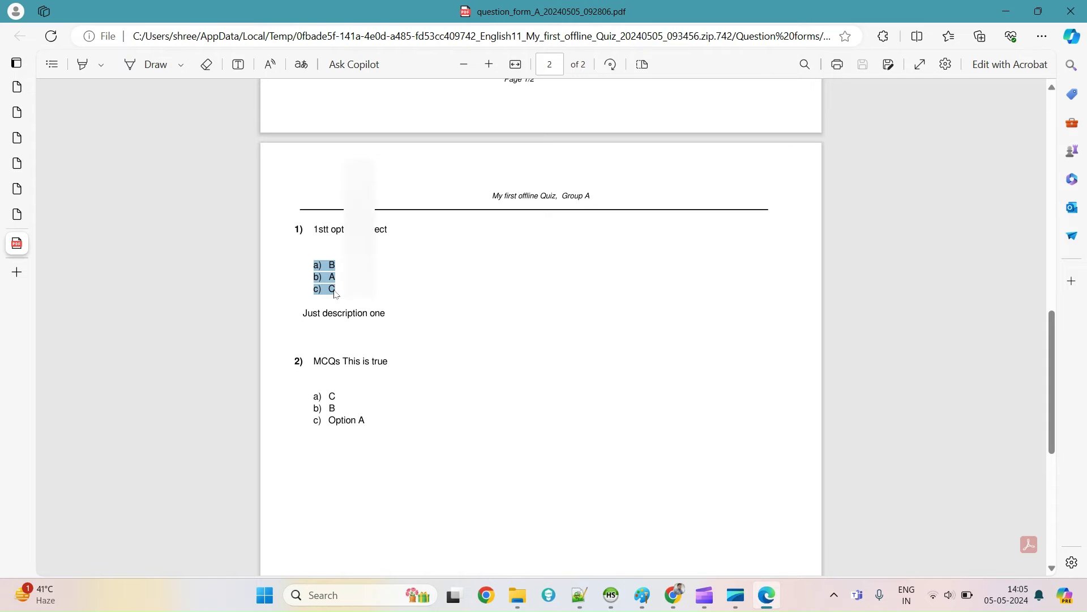
# Enlarge the question form, examine the text of both questions on the second page for the edits, and close the document
pyautogui.scroll(6, 566, 388)
pyautogui.click(515, 65)
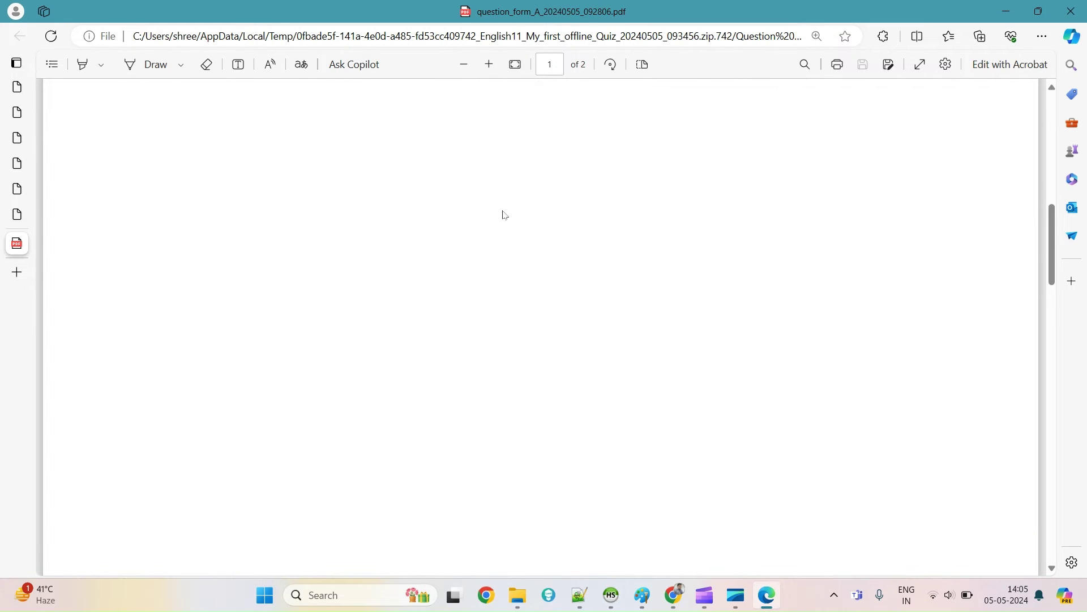
pyautogui.click(463, 64)
pyautogui.scroll(-6, 444, 306)
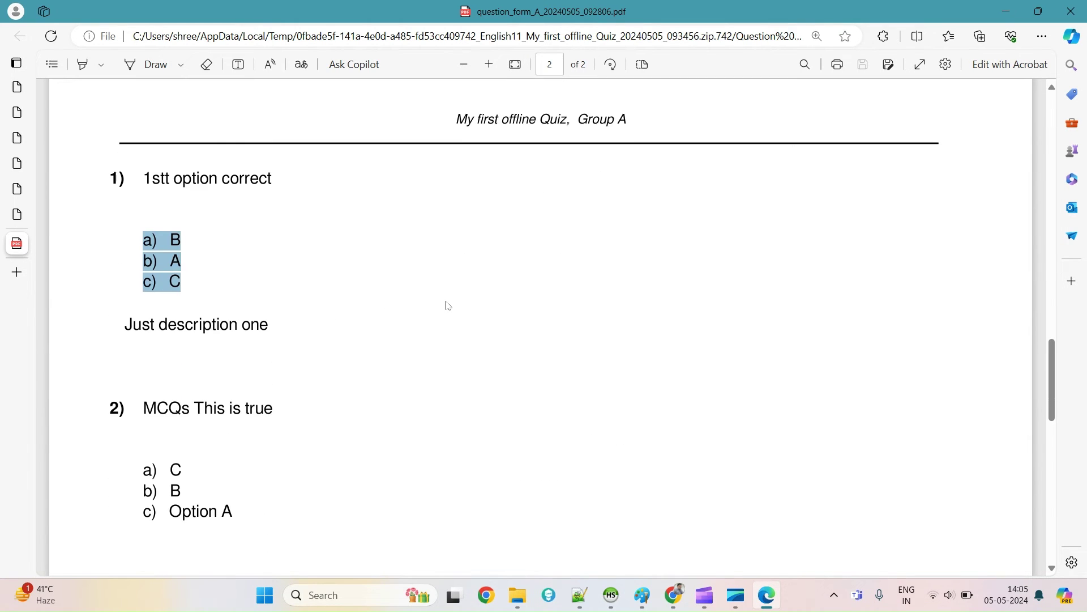
pyautogui.scroll(-1, 447, 306)
pyautogui.click(443, 285)
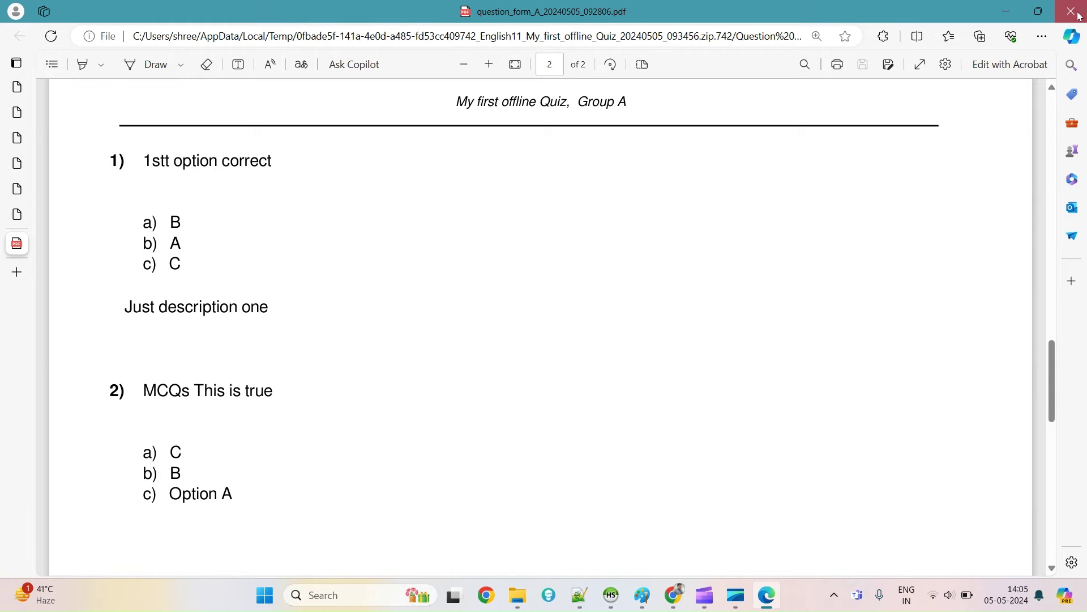
pyautogui.moveTo(149, 385); pyautogui.dragTo(264, 392)
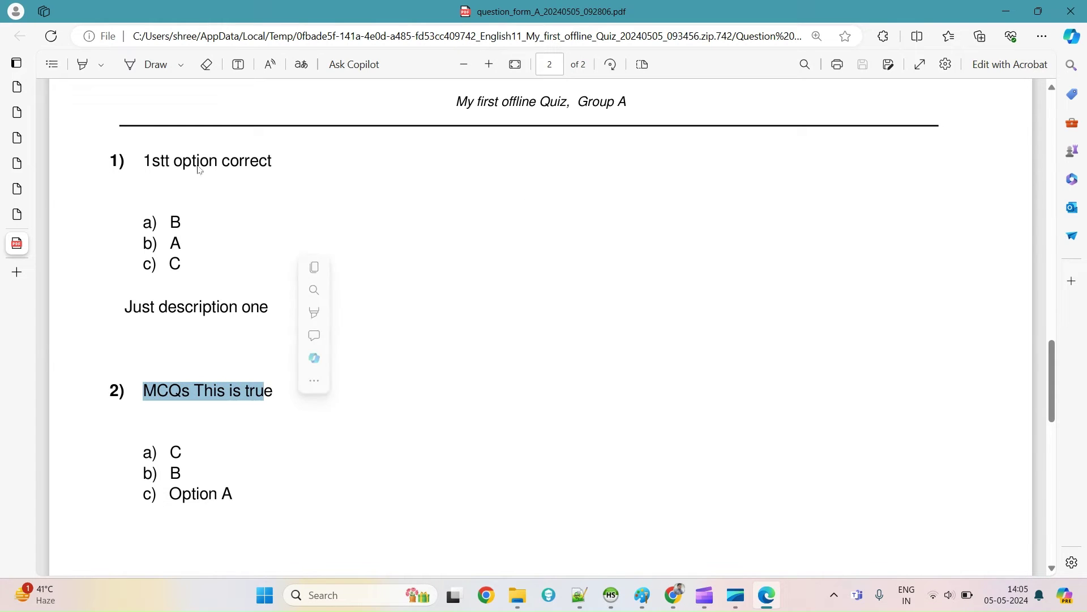
pyautogui.moveTo(142, 164); pyautogui.dragTo(294, 159)
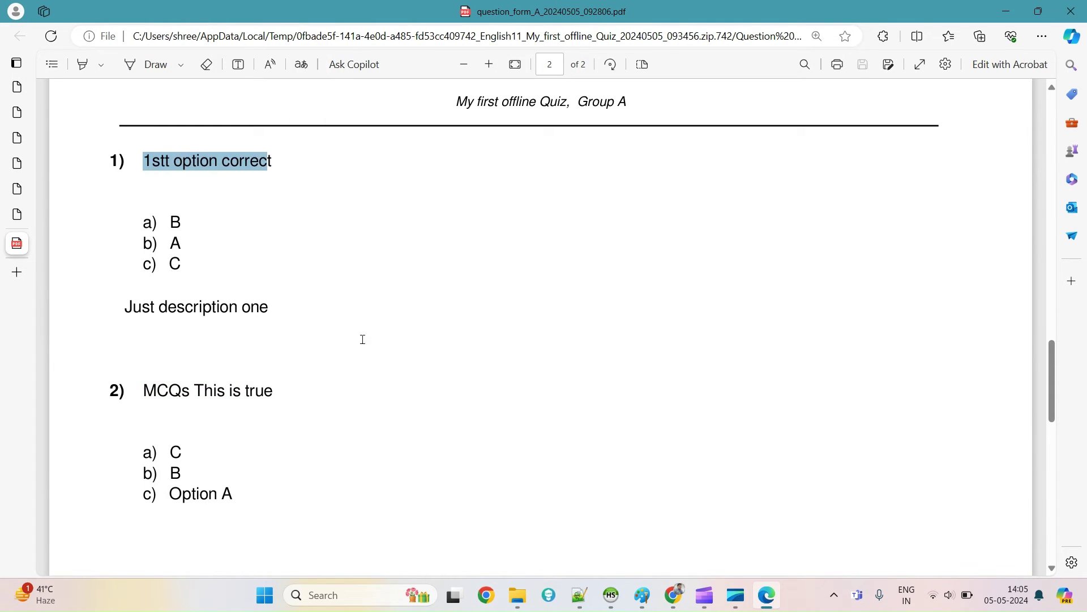
pyautogui.click(1079, 9)
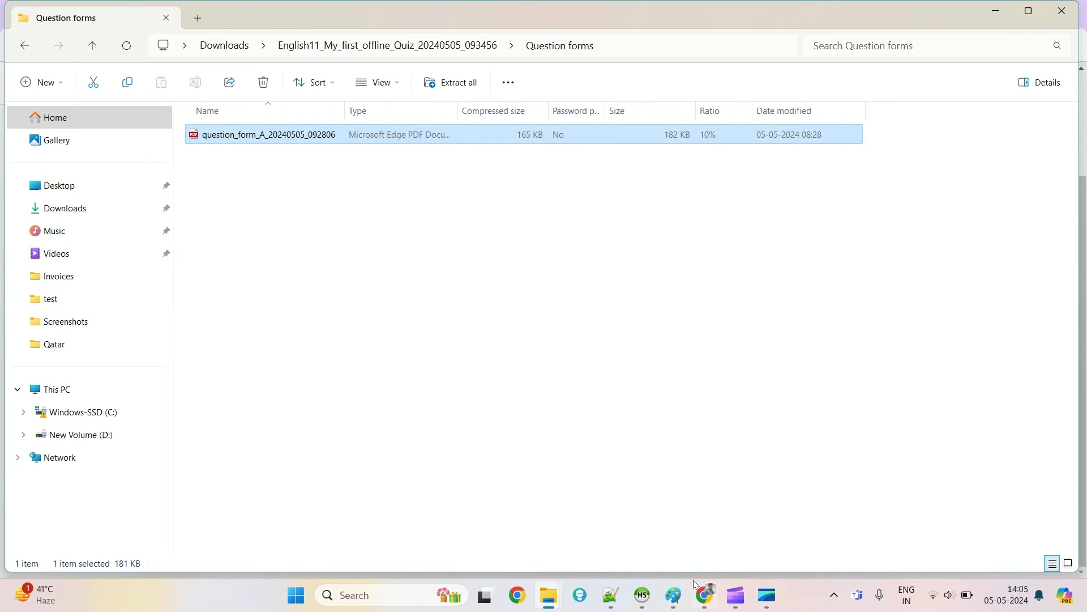
# Switch back to Moodle in Chrome and go through the offline quiz overview to the Group A question list
pyautogui.click(704, 596)
pyautogui.scroll(3, 315, 238)
pyautogui.click(291, 240)
pyautogui.scroll(-5, 342, 373)
pyautogui.scroll(2, 317, 244)
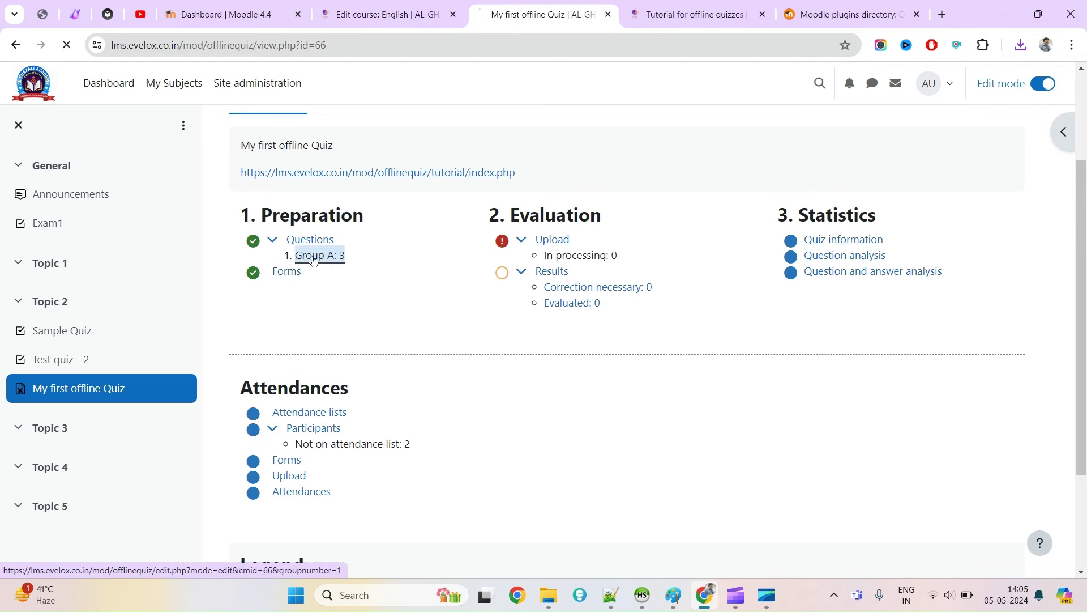
pyautogui.click(314, 255)
pyautogui.scroll(-5, 391, 264)
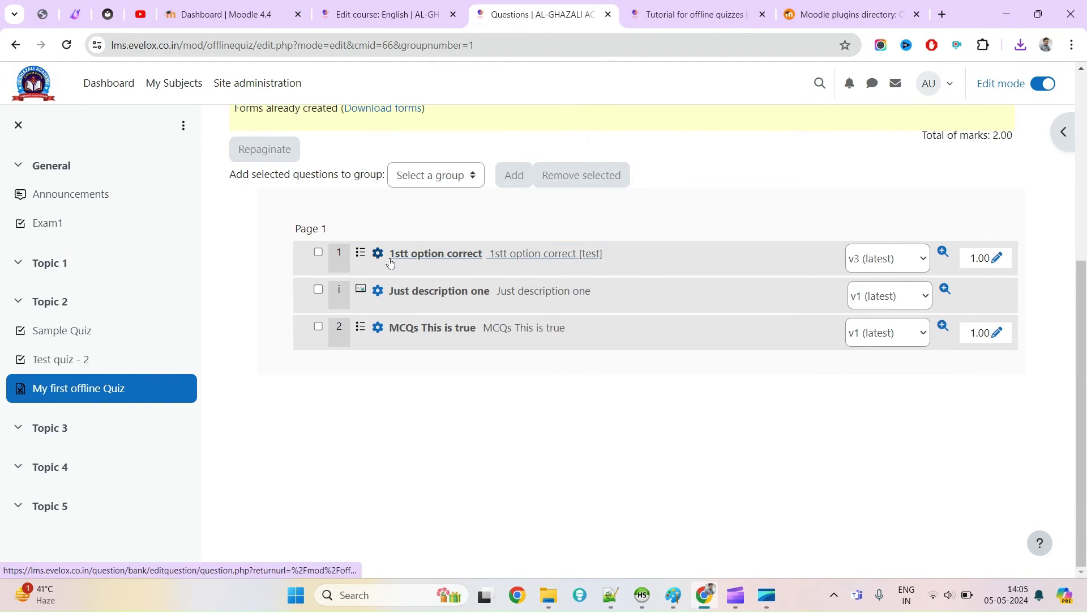
# Open the "1stt option correct" question, change its question text to "updated 1stt option correct" above the image, and save the question
pyautogui.click(391, 254)
pyautogui.scroll(-3, 548, 435)
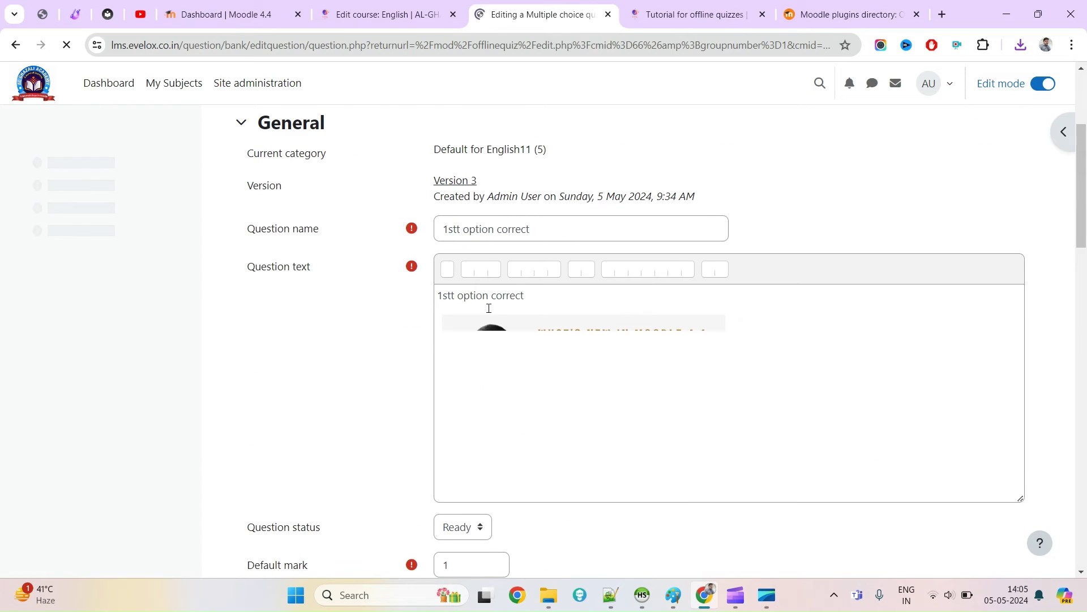
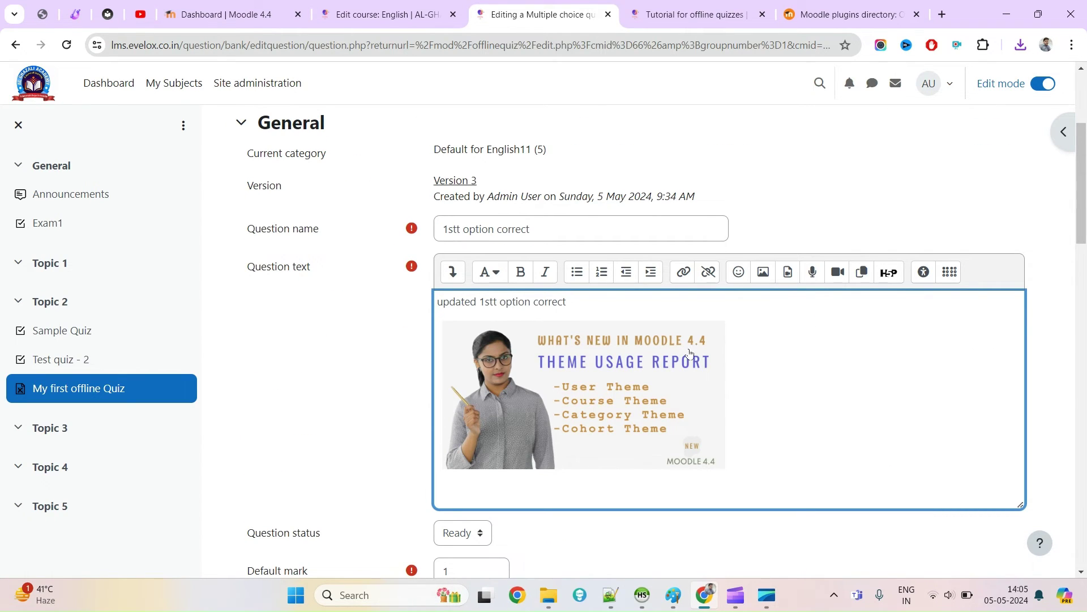
pyautogui.scroll(-20, 690, 354)
pyautogui.click(473, 480)
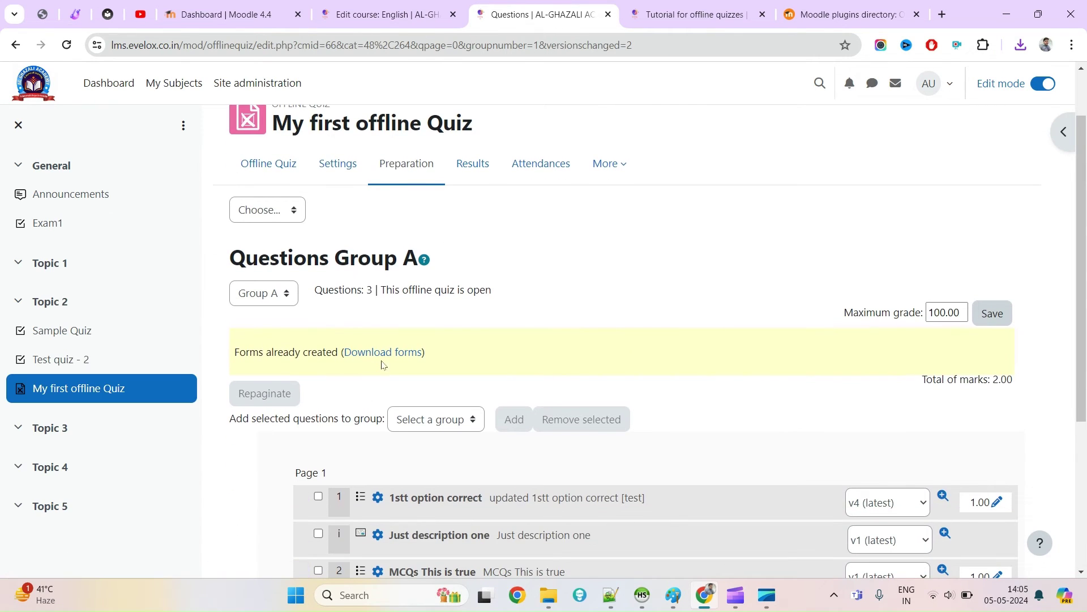
# Go to the quiz's forms, download all files as ZIP again and open the newly downloaded archive
pyautogui.click(389, 355)
pyautogui.scroll(-2, 850, 294)
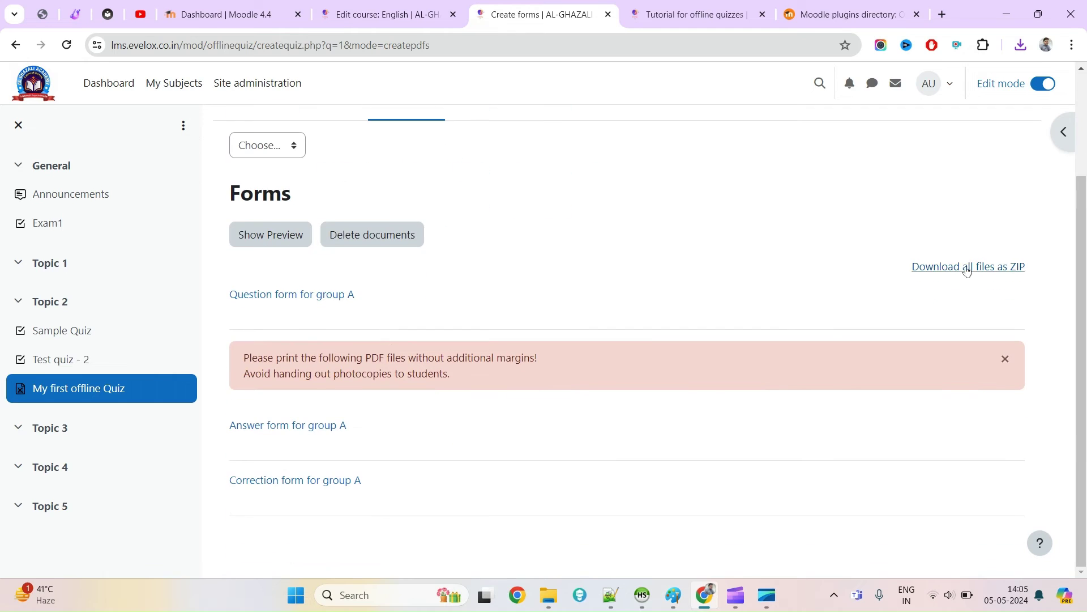
pyautogui.click(971, 270)
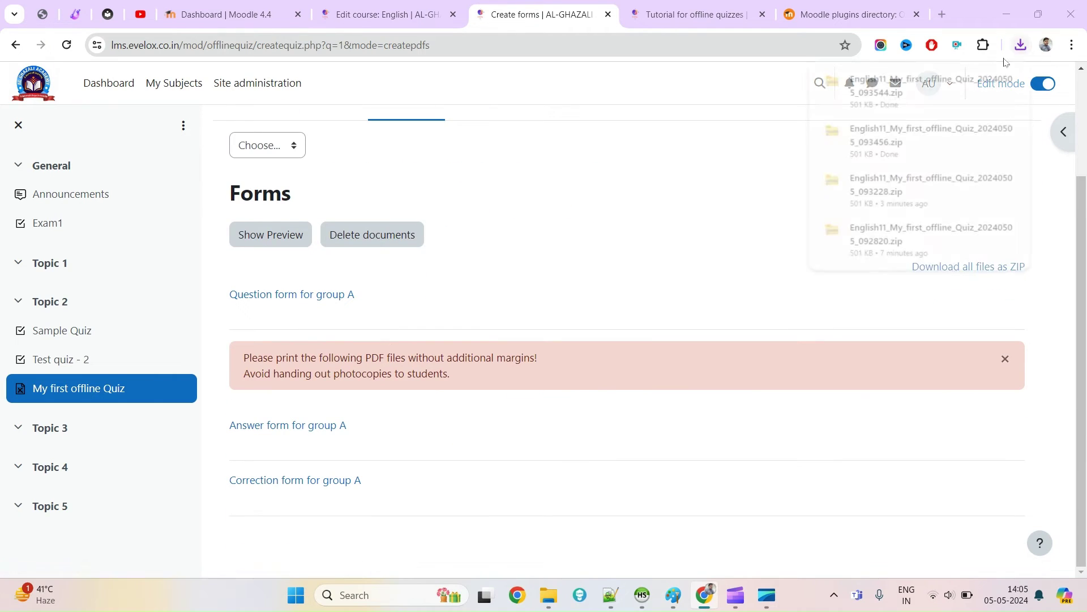
pyautogui.click(936, 233)
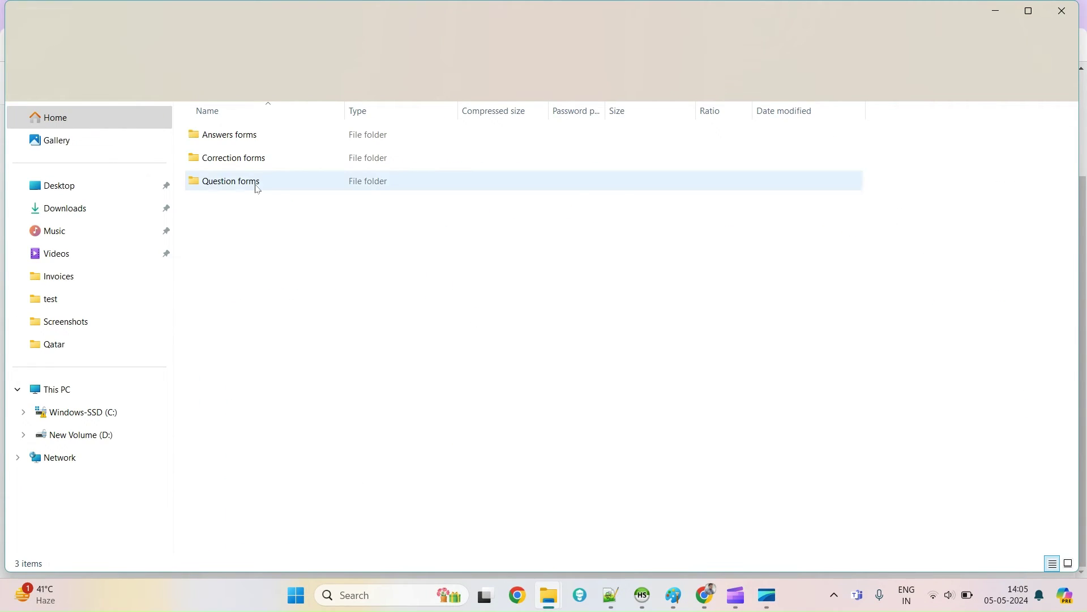
# Open the Group A question form from the new archive, check the first question's text, and close the document
pyautogui.click(256, 187)
pyautogui.doubleClick(256, 187)
pyautogui.click(259, 142)
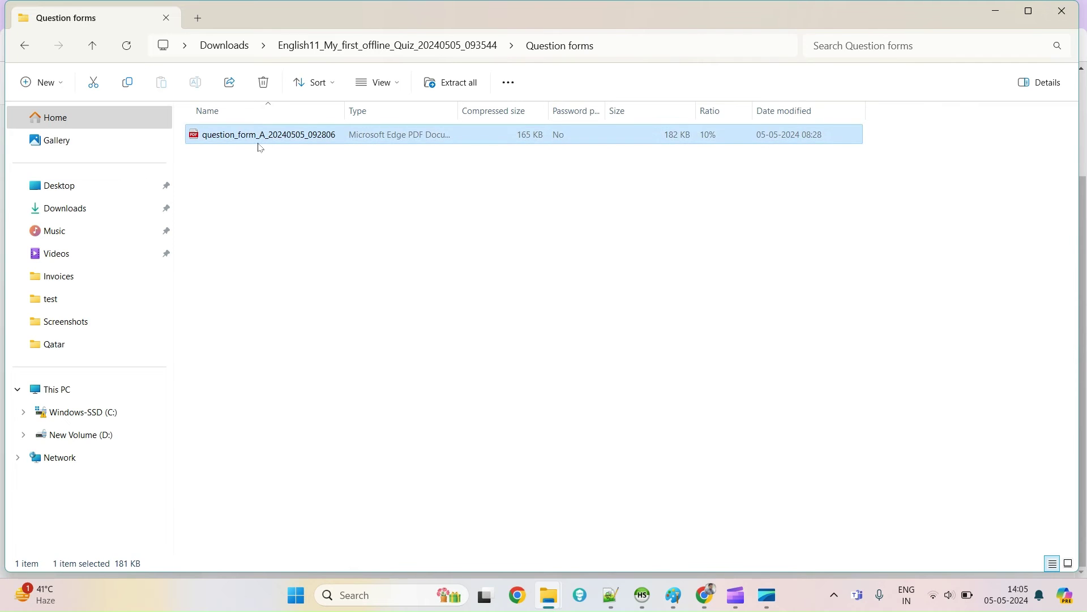
pyautogui.doubleClick(259, 142)
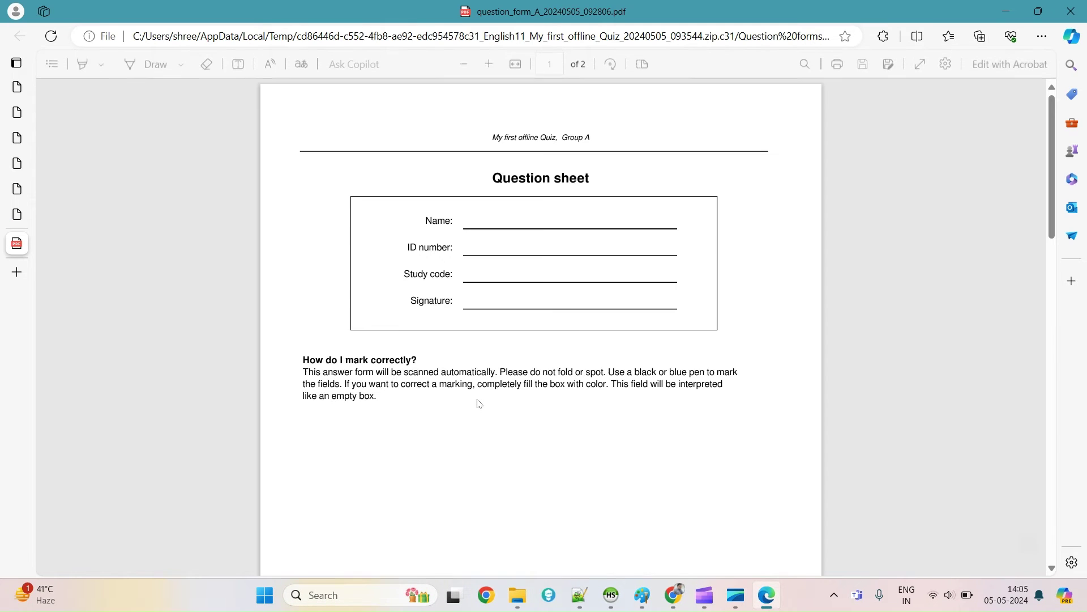
pyautogui.scroll(-10, 478, 402)
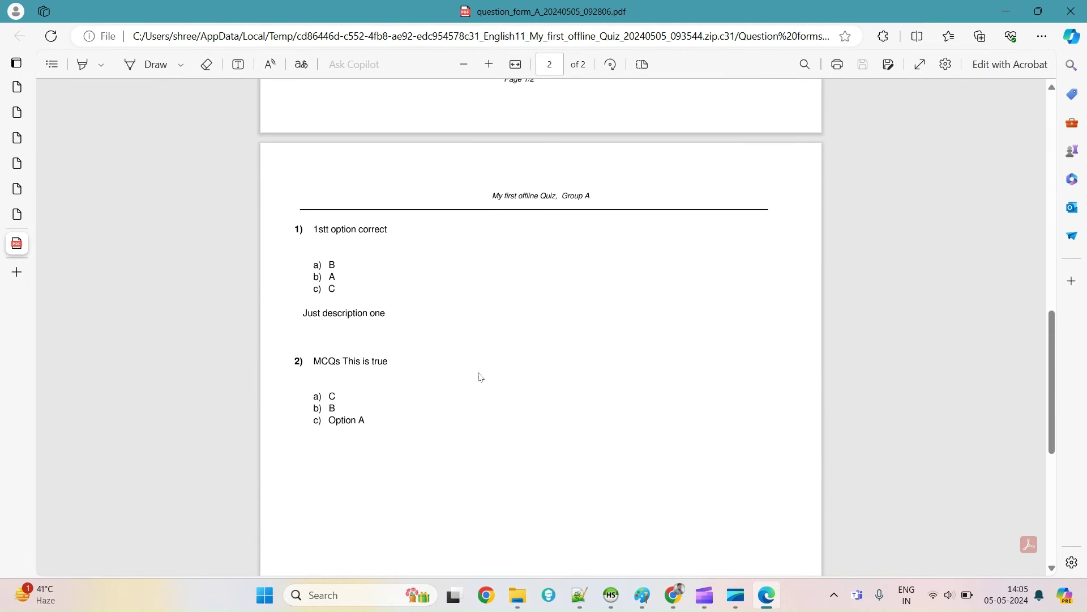
pyautogui.moveTo(316, 228); pyautogui.dragTo(437, 228)
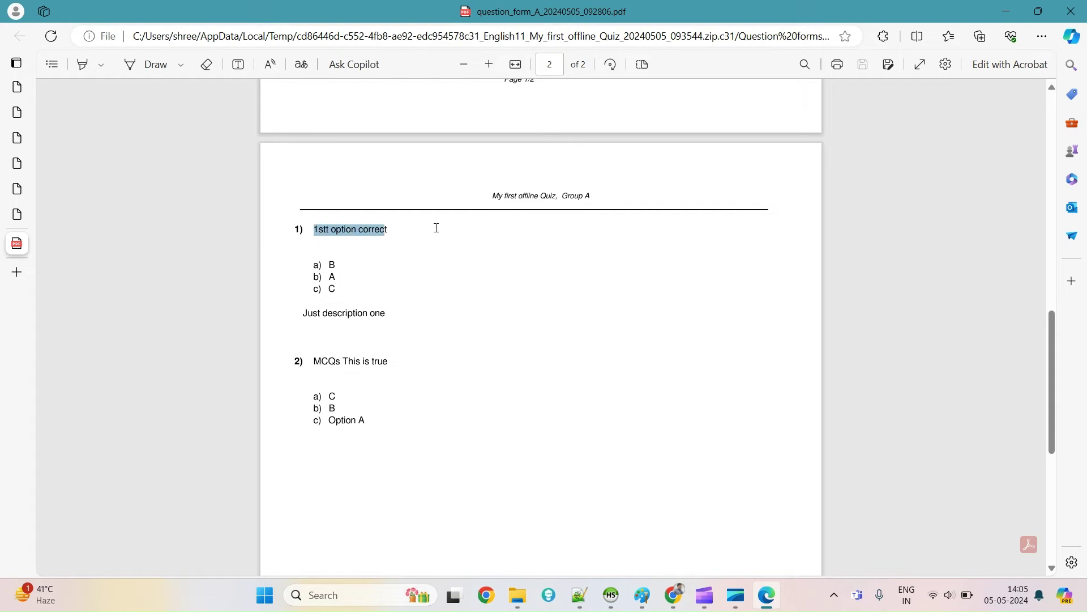
pyautogui.click(1071, 11)
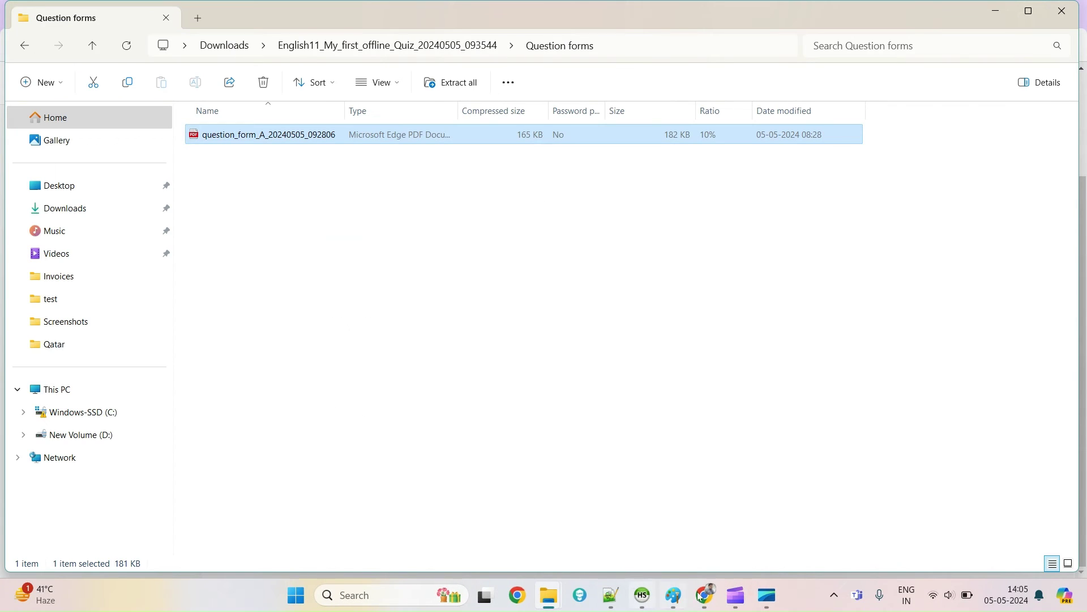
# Return to the Group A question list in Moodle and view the available versions of the first question
pyautogui.click(715, 597)
pyautogui.scroll(3, 435, 263)
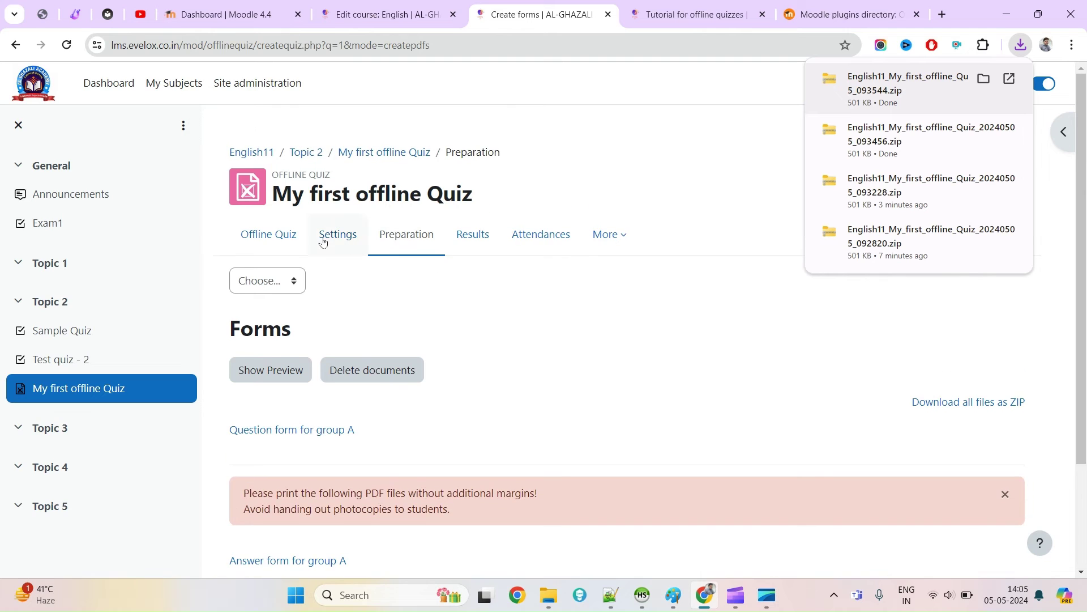
pyautogui.click(276, 240)
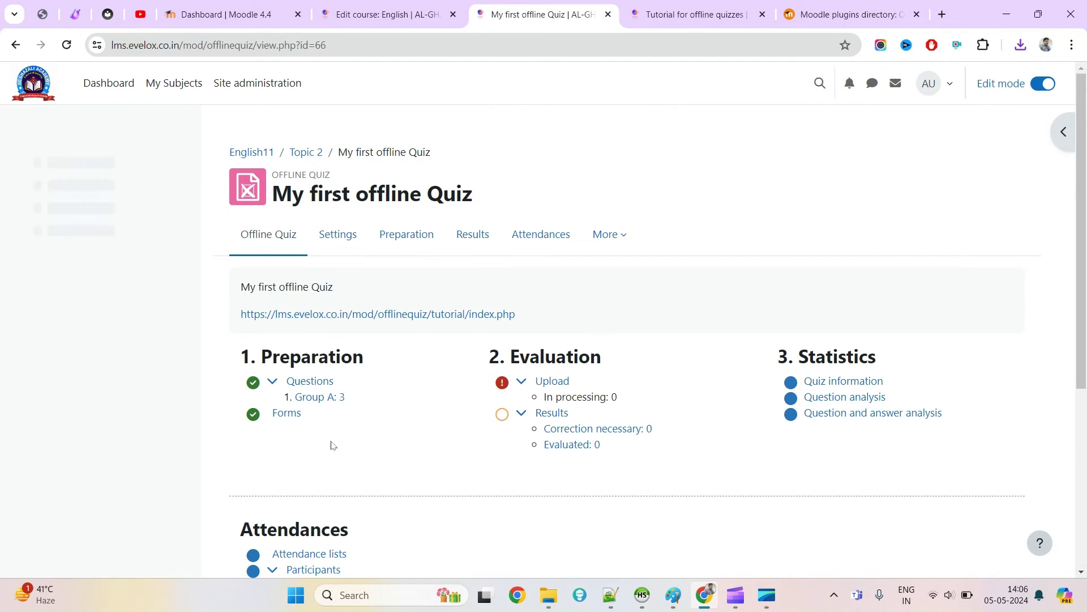
pyautogui.click(316, 396)
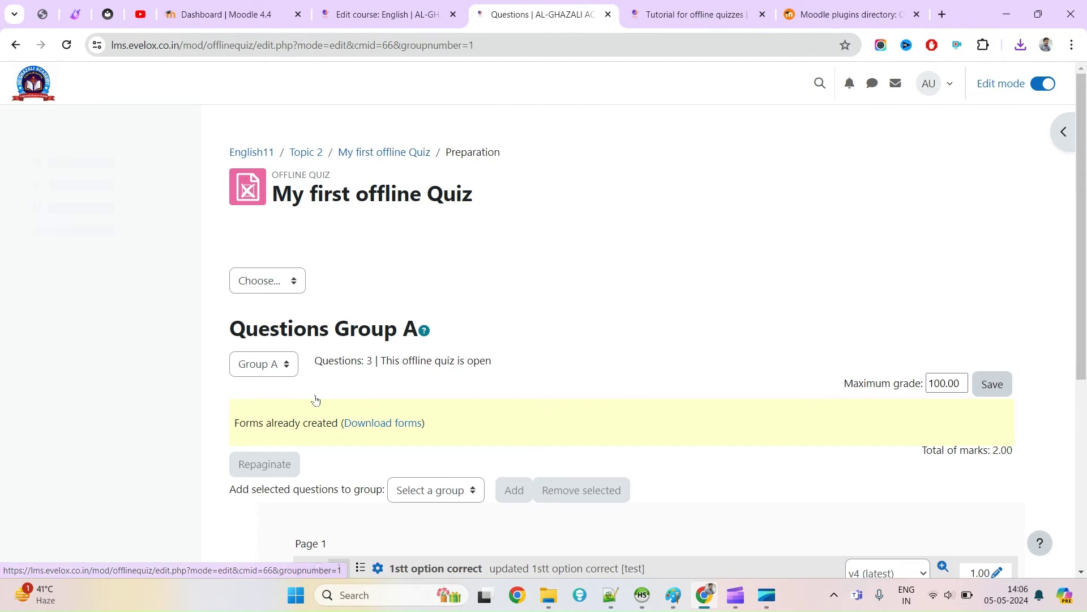
pyautogui.scroll(-5, 315, 400)
pyautogui.click(897, 298)
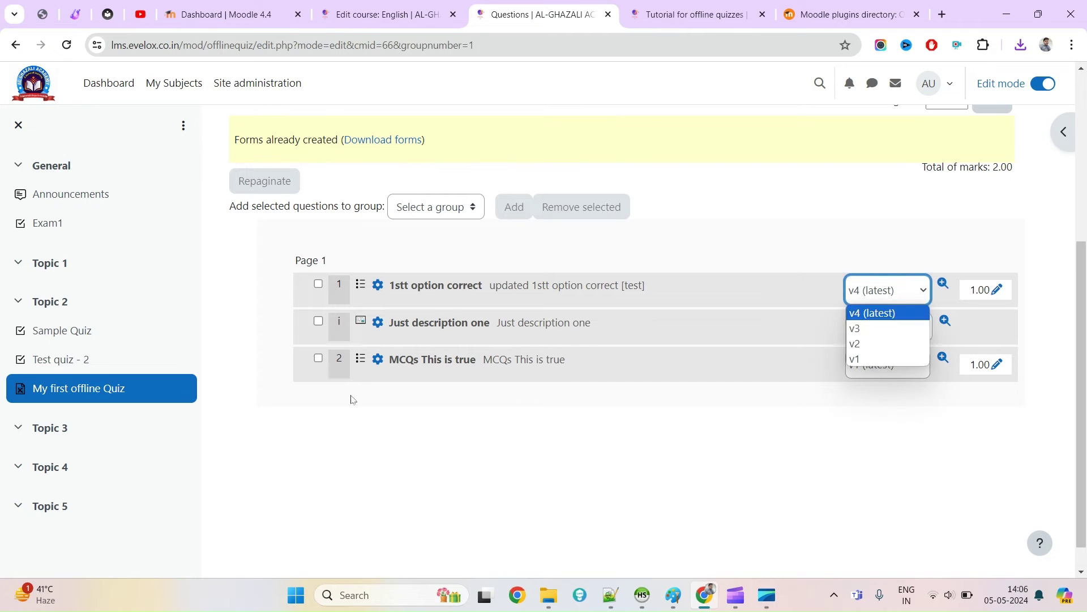
# Rename the "1stt option correct" question as "updated 1stt option correct - 1", reusing its question text, and save it
pyautogui.click(435, 289)
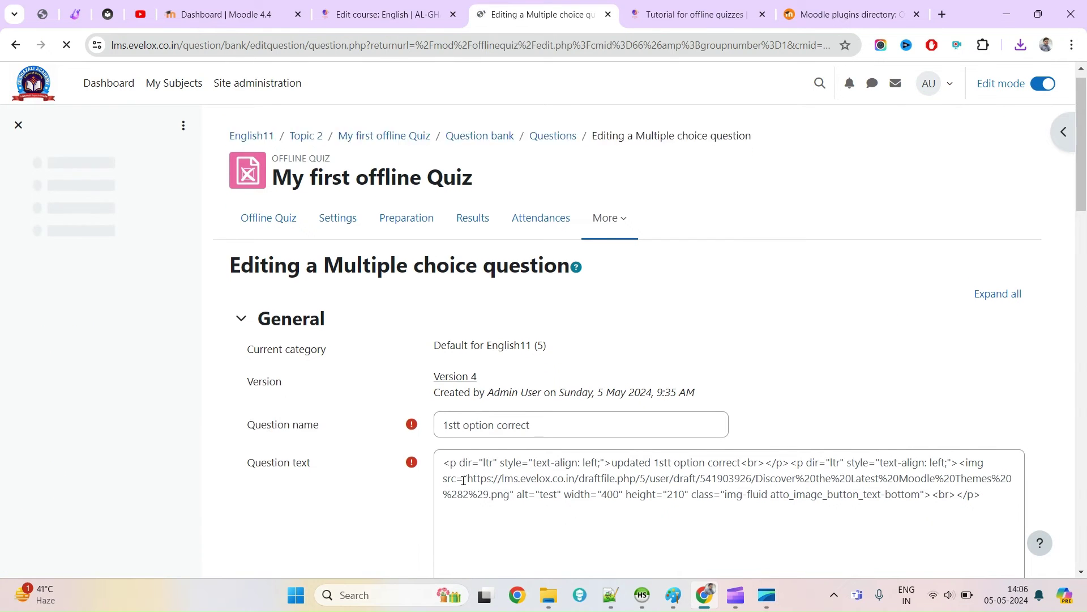
pyautogui.scroll(-2, 488, 472)
pyautogui.moveTo(600, 376); pyautogui.dragTo(425, 362)
pyautogui.hotkey('ctrl', 'c')
pyautogui.tripleClick(448, 297)
pyautogui.hotkey('ctrl', 'v')
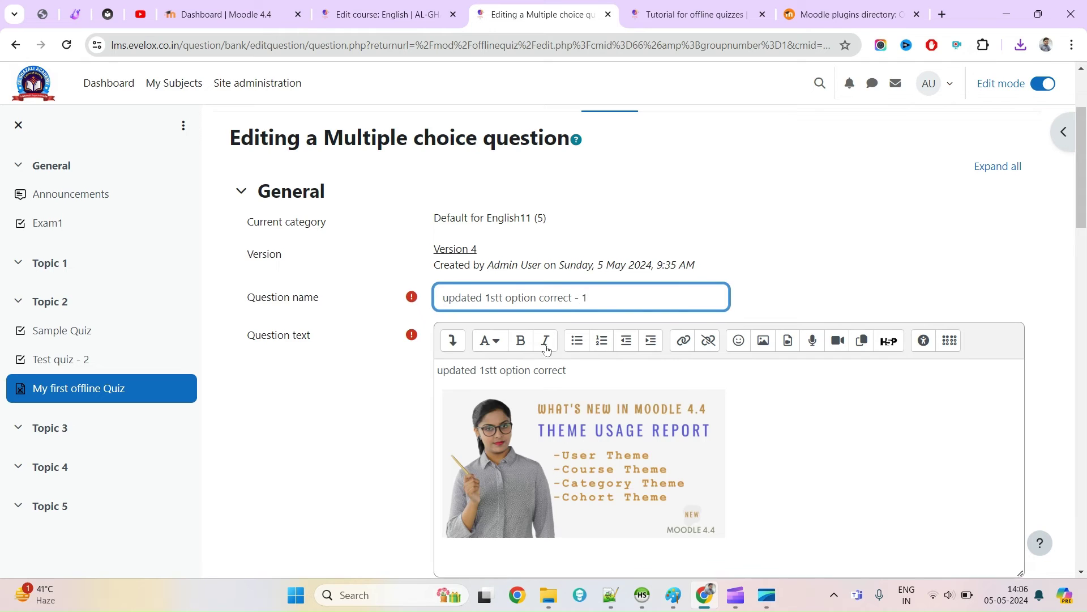
pyautogui.scroll(-20, 487, 364)
pyautogui.click(480, 480)
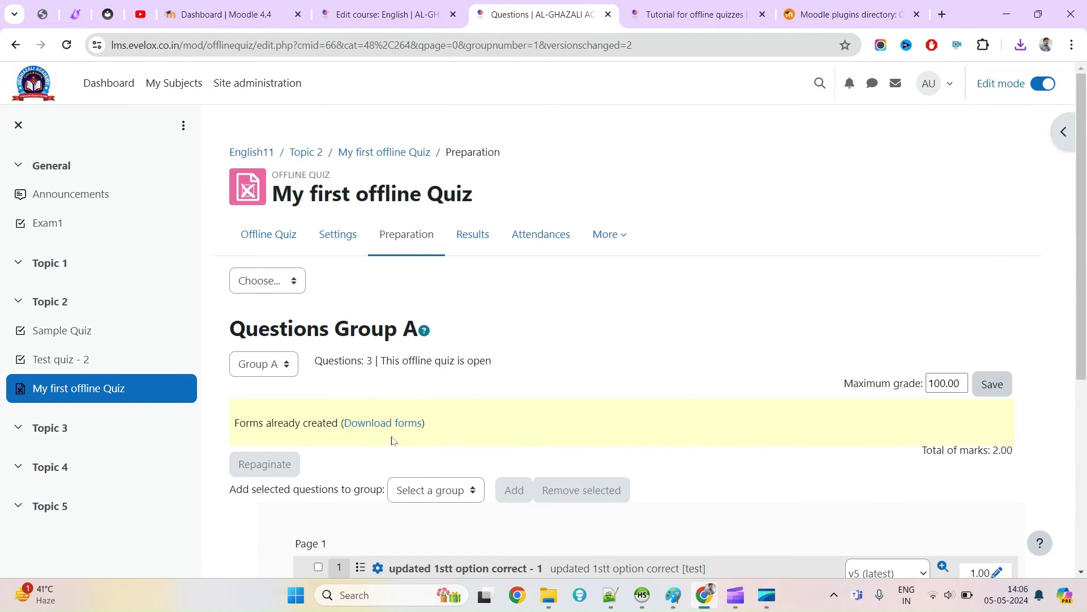
# Download the quiz forms as a ZIP following the rename and open the latest archive
pyautogui.click(377, 434)
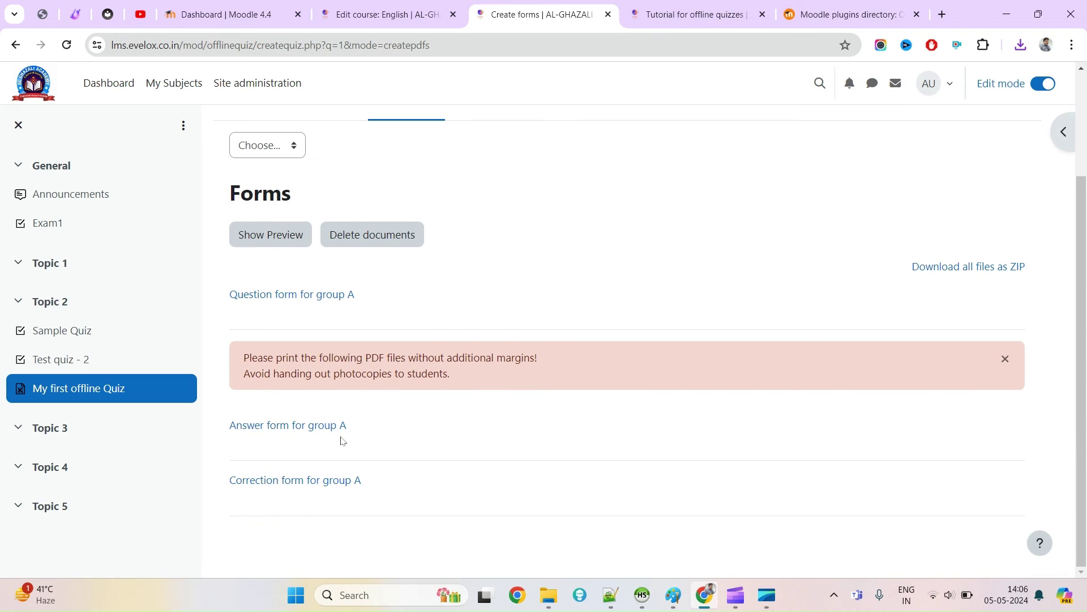
pyautogui.click(966, 266)
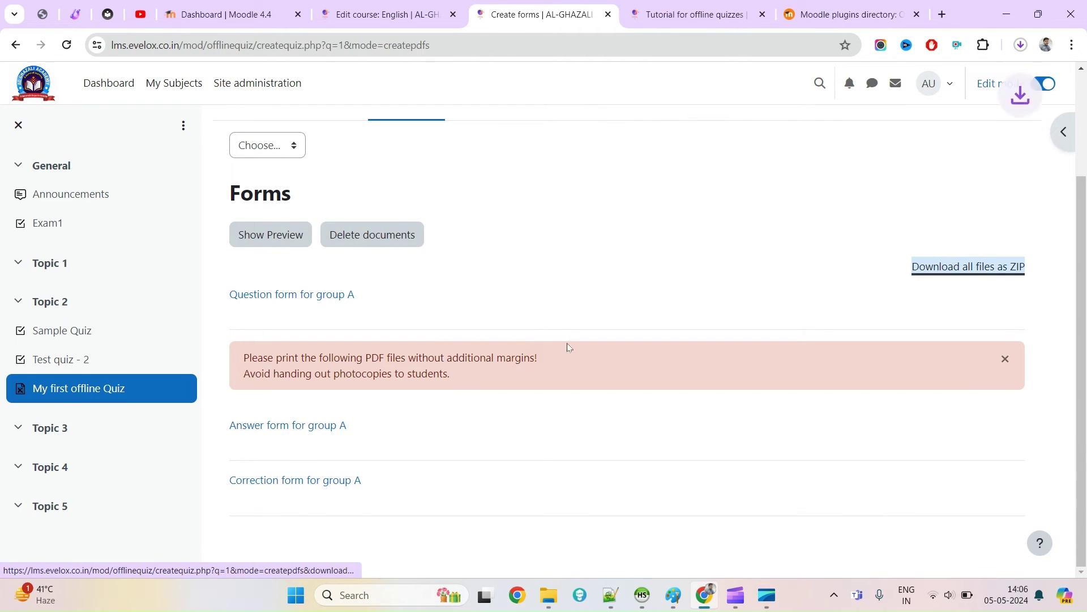
pyautogui.click(876, 124)
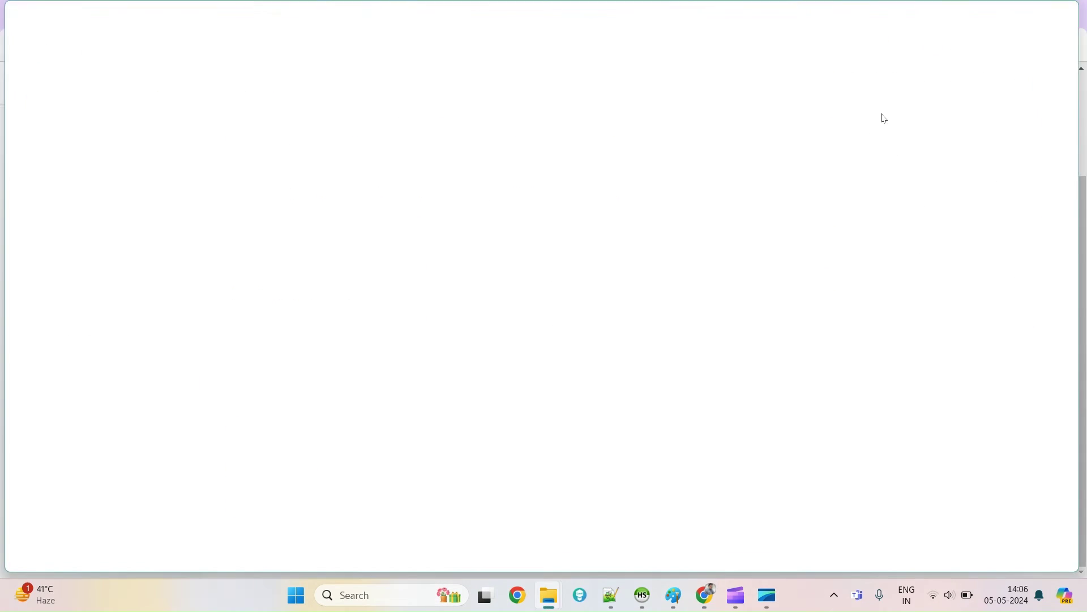
# Open the Group A question form from the latest archive and check the questions on its second page
pyautogui.doubleClick(249, 181)
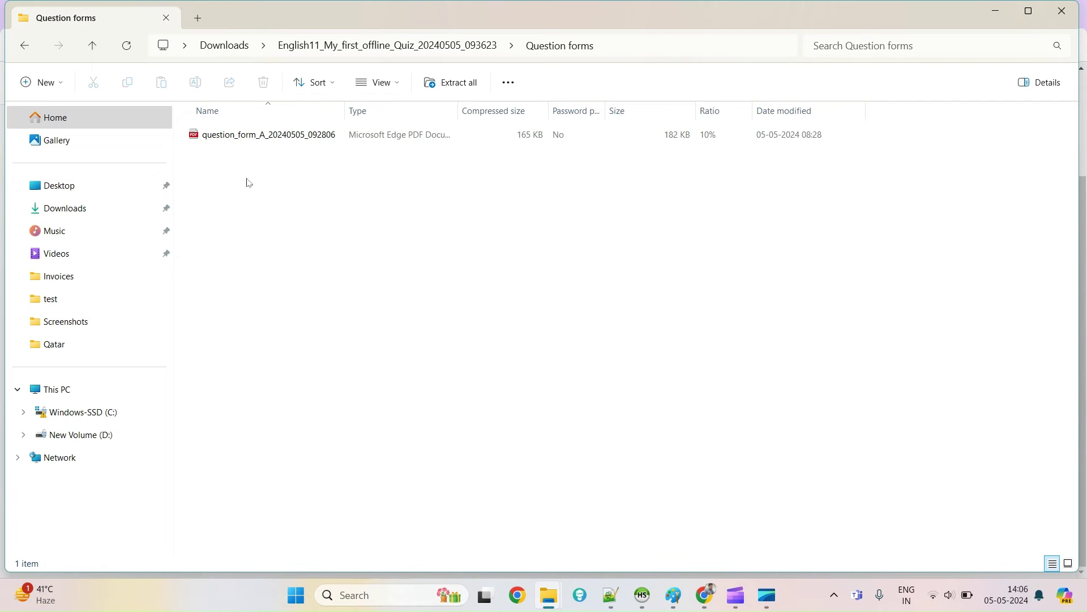
pyautogui.doubleClick(260, 136)
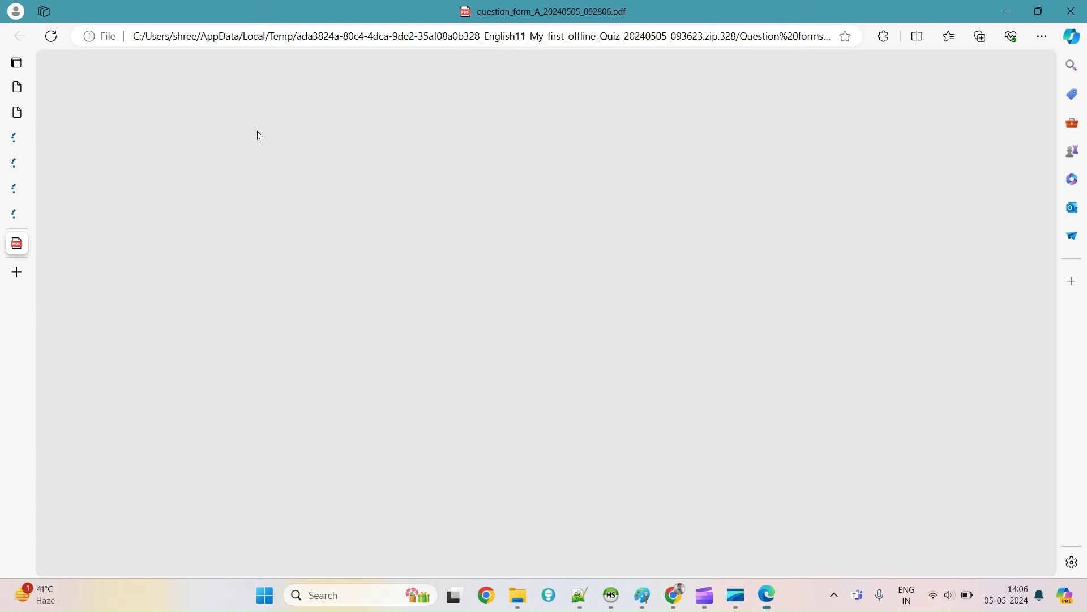
pyautogui.scroll(-10, 646, 380)
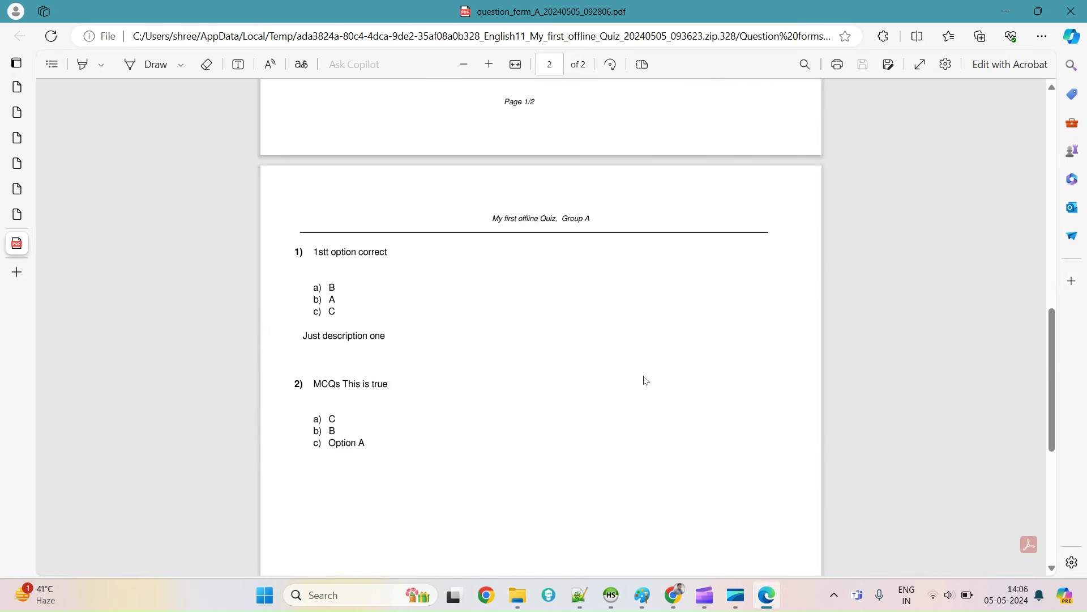
# Check the questions in the Group A question form, close it and look in the archive's Correction forms folder
pyautogui.moveTo(310, 232); pyautogui.dragTo(359, 422)
pyautogui.click(468, 486)
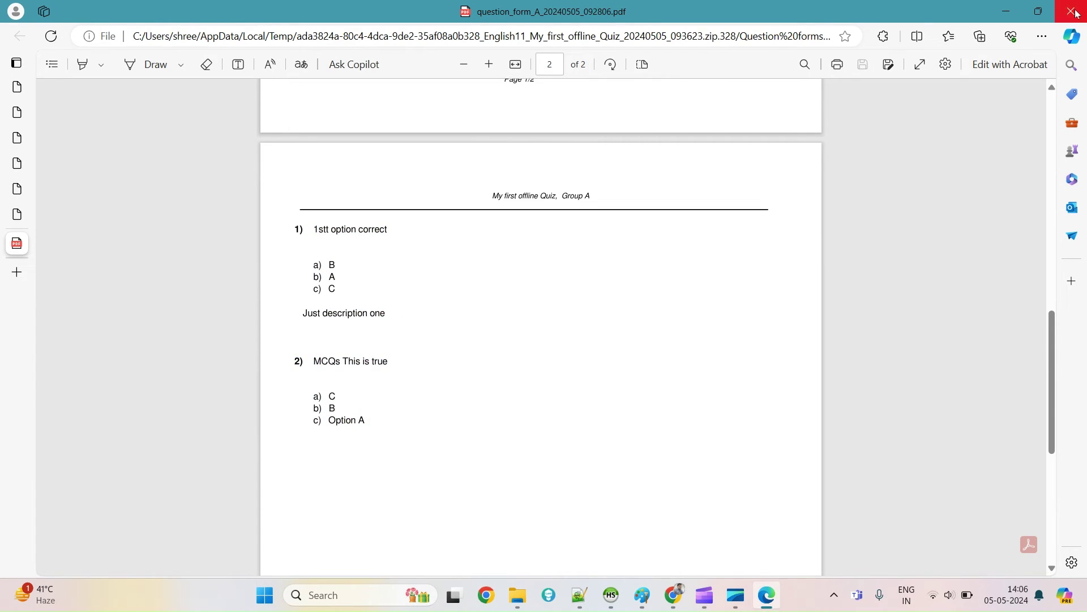
pyautogui.click(1071, 11)
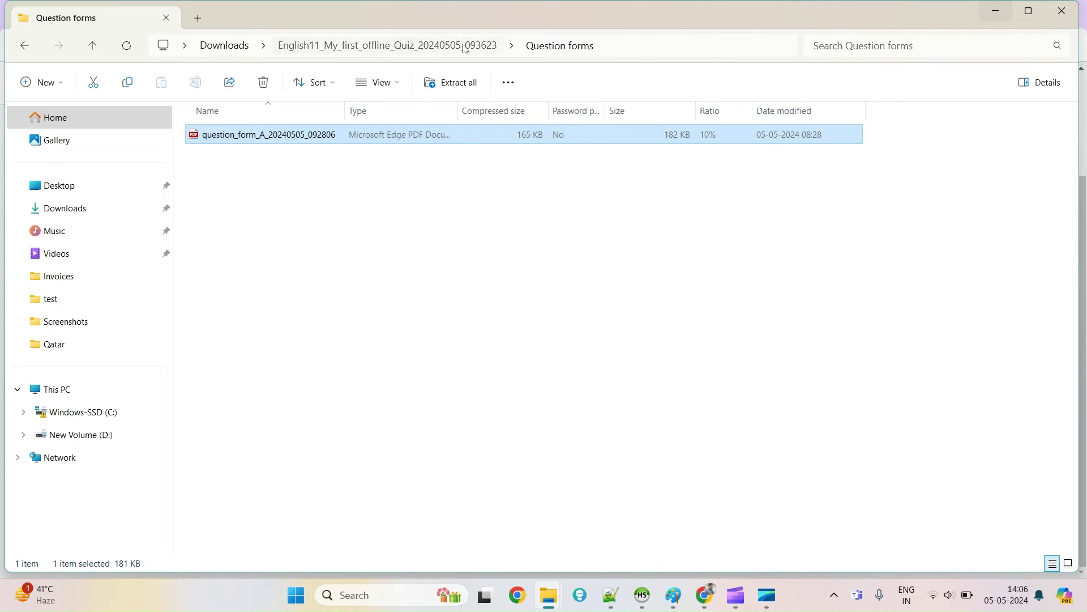
pyautogui.click(447, 45)
pyautogui.doubleClick(233, 165)
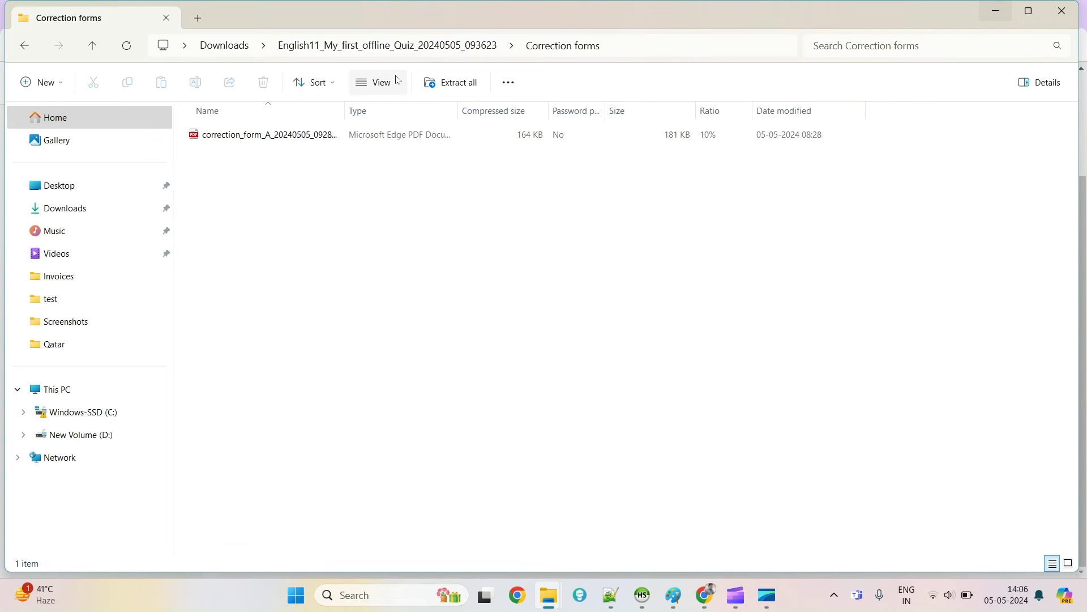
# Open the Group A answer form from the archive's Answers forms folder, check its answer boxes, and close the form and archive
pyautogui.click(432, 47)
pyautogui.click(248, 136)
pyautogui.doubleClick(247, 139)
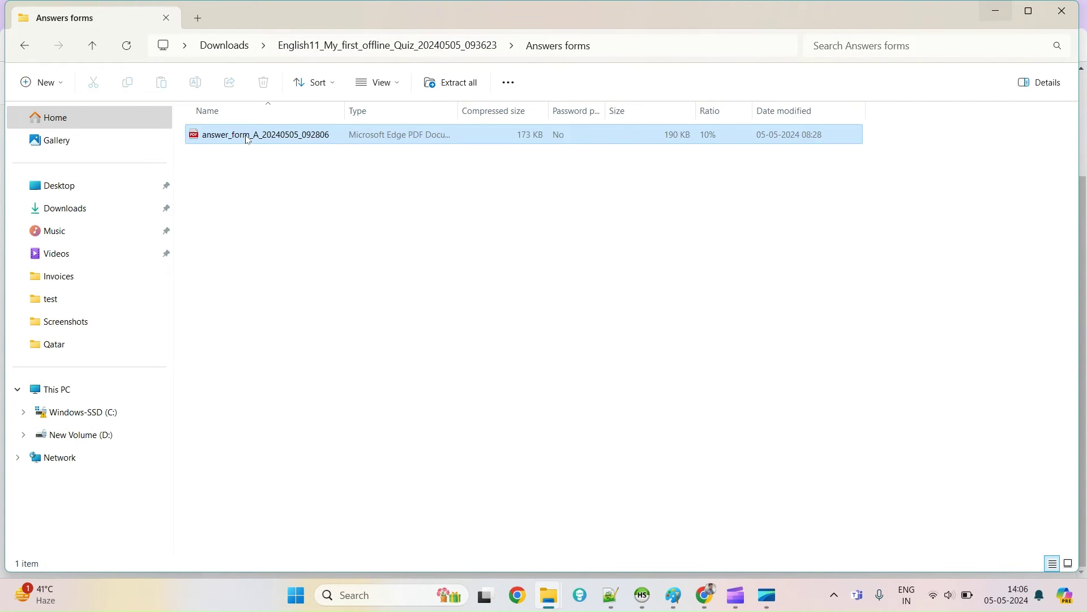
pyautogui.doubleClick(247, 136)
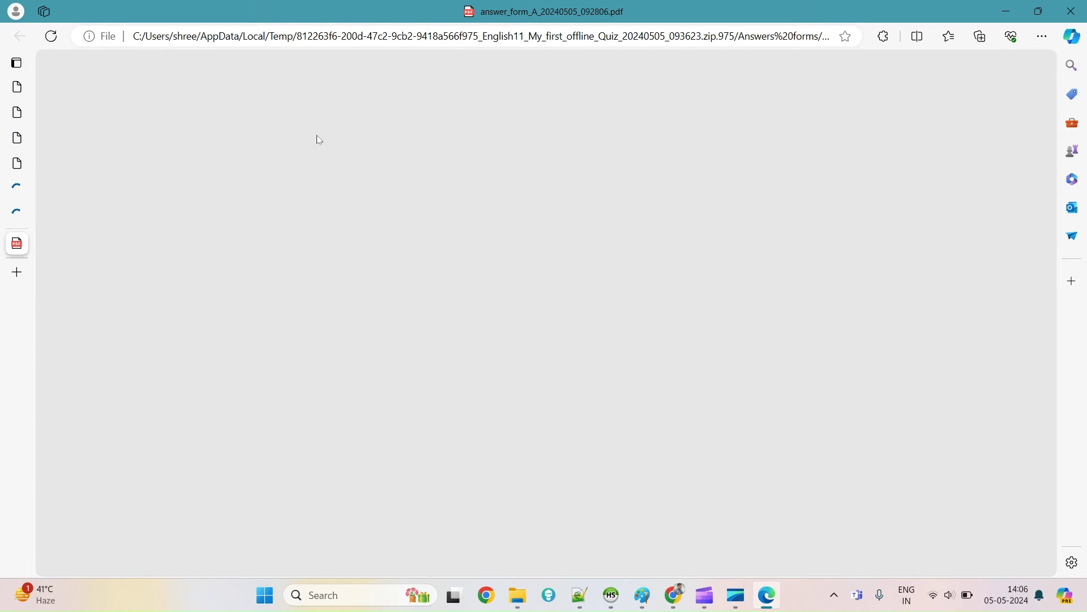
pyautogui.scroll(-5, 671, 221)
pyautogui.scroll(1, 670, 222)
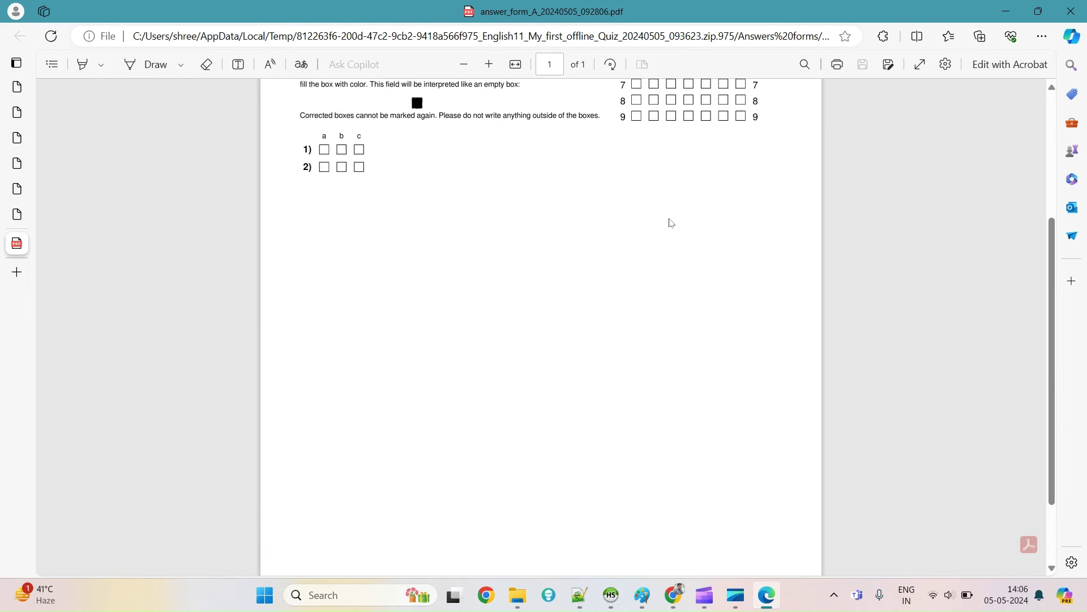
pyautogui.scroll(4, 670, 221)
pyautogui.click(1076, 5)
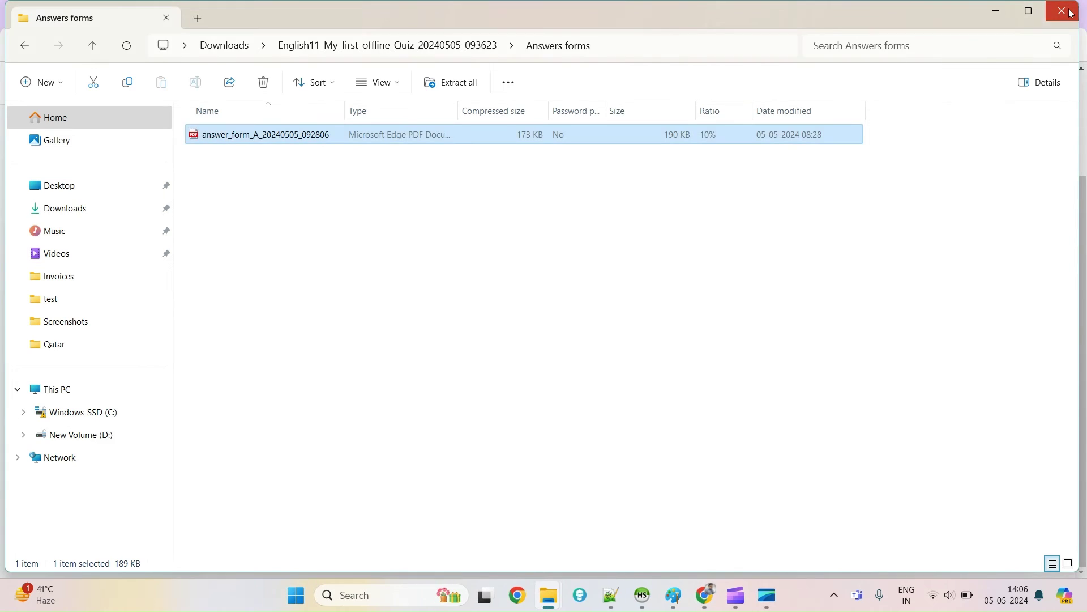
pyautogui.click(1077, 6)
# Open the Group A question list from the offline quiz overview and check the listed questions
pyautogui.scroll(2, 396, 215)
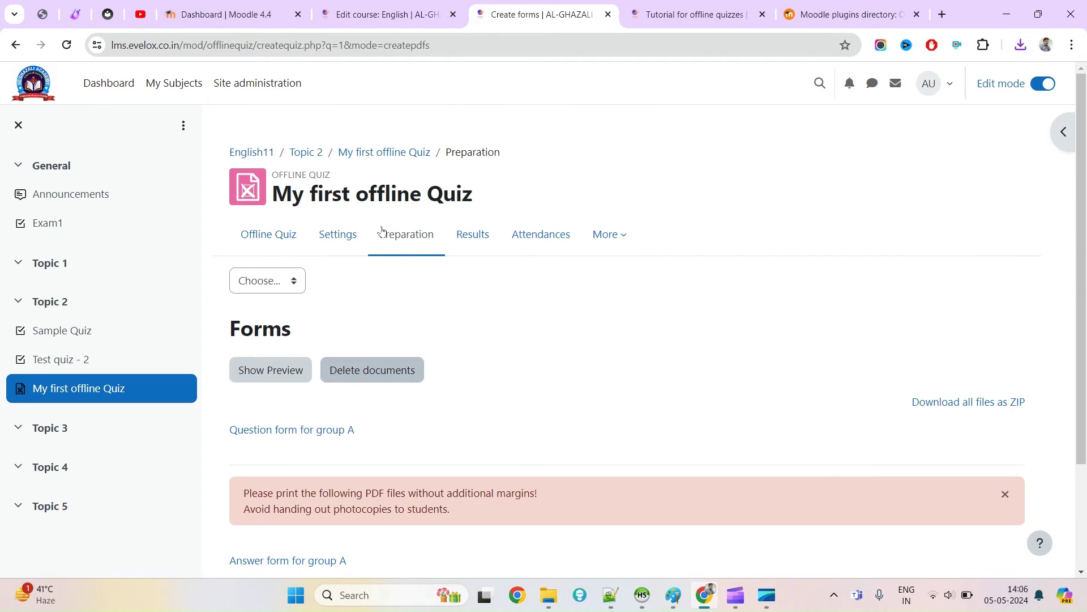
pyautogui.click(277, 236)
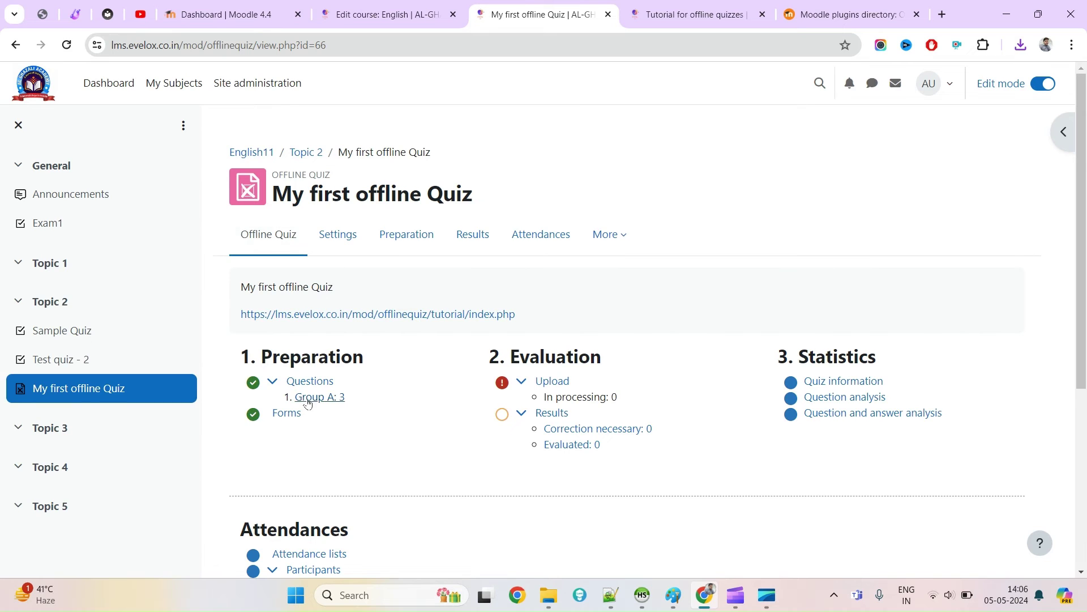
pyautogui.click(310, 384)
pyautogui.scroll(-3, 357, 395)
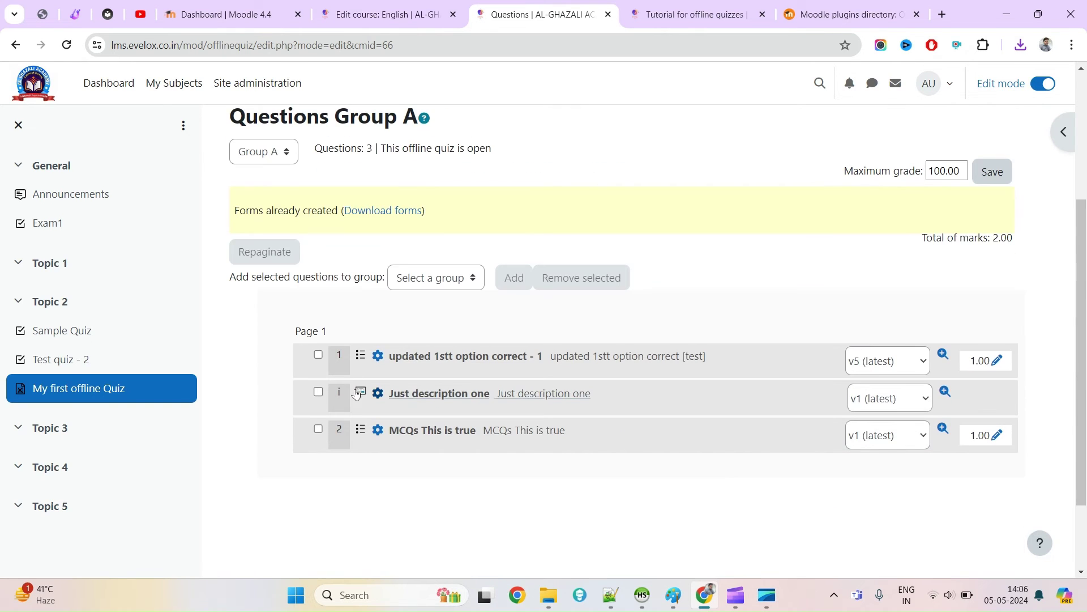
pyautogui.click(275, 164)
pyautogui.scroll(3, 559, 208)
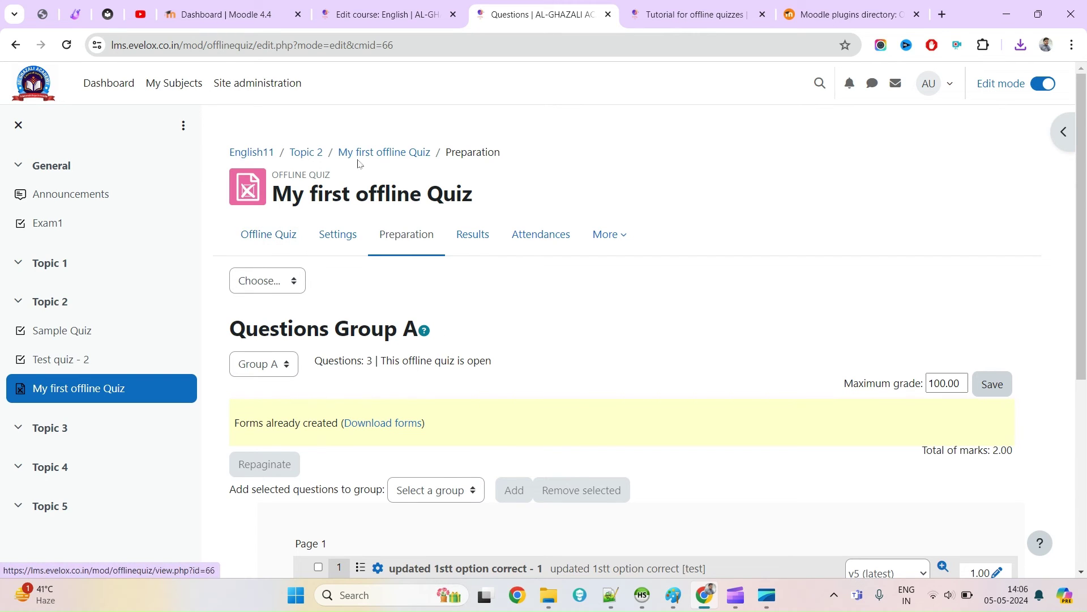
# Reopen the Group A question list and examine its preparation options, open status and forms notice
pyautogui.click(278, 238)
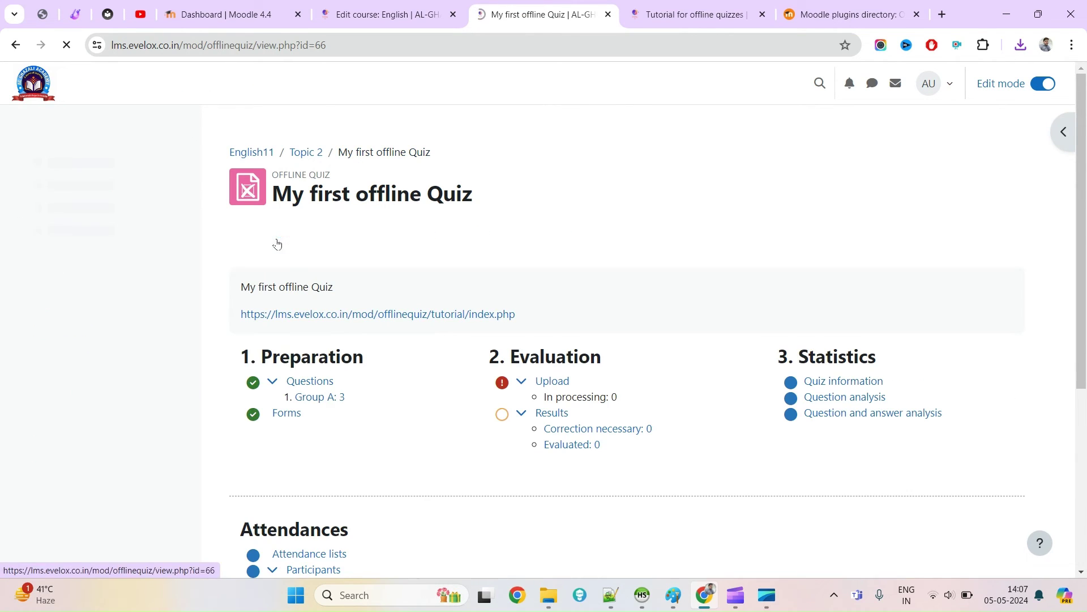
pyautogui.click(317, 383)
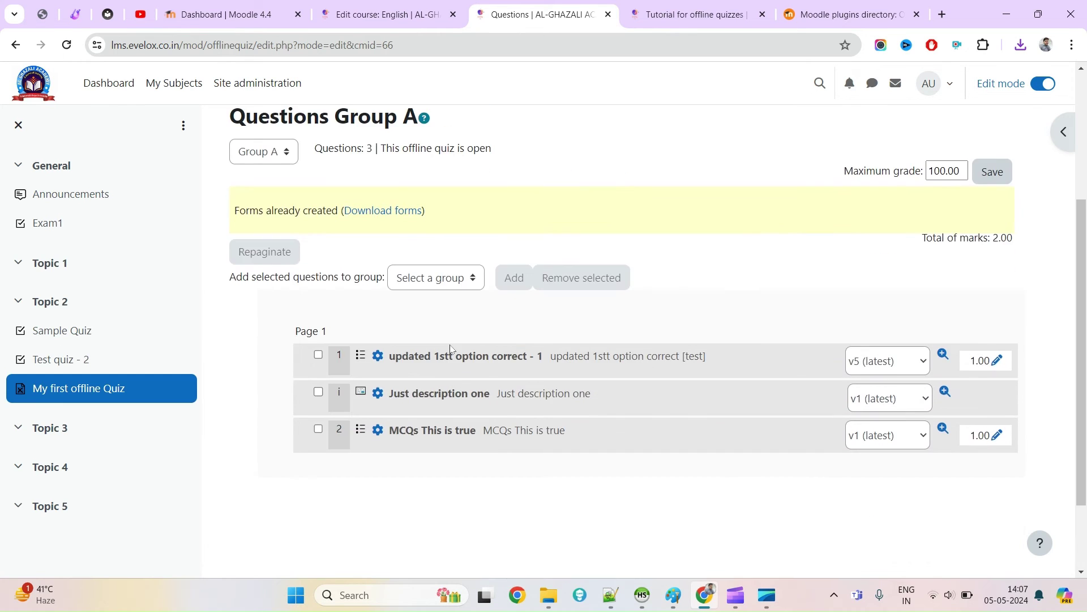
pyautogui.click(280, 279)
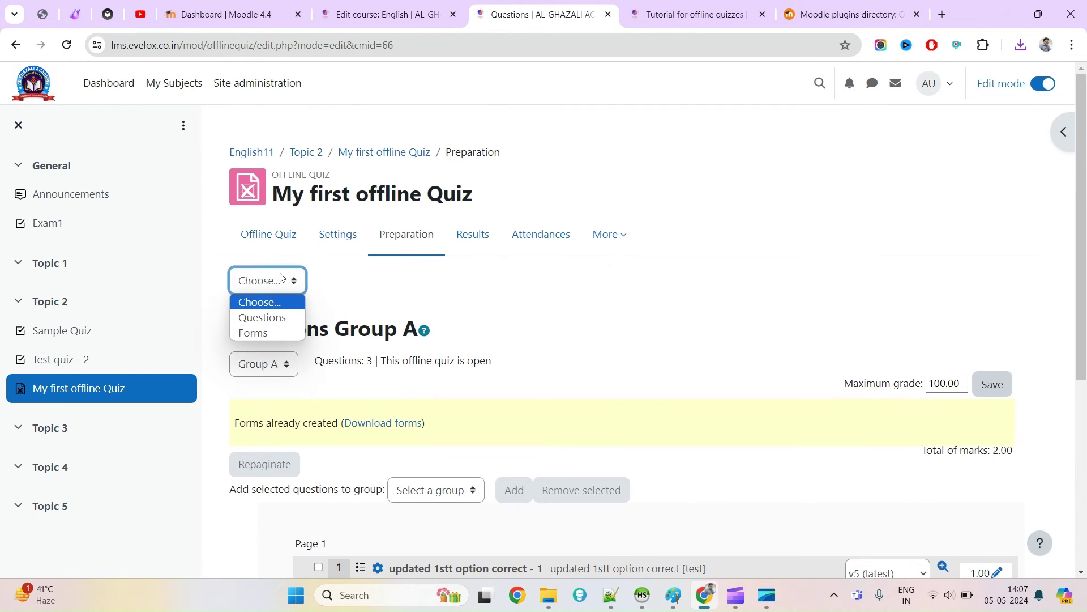
pyautogui.click(702, 343)
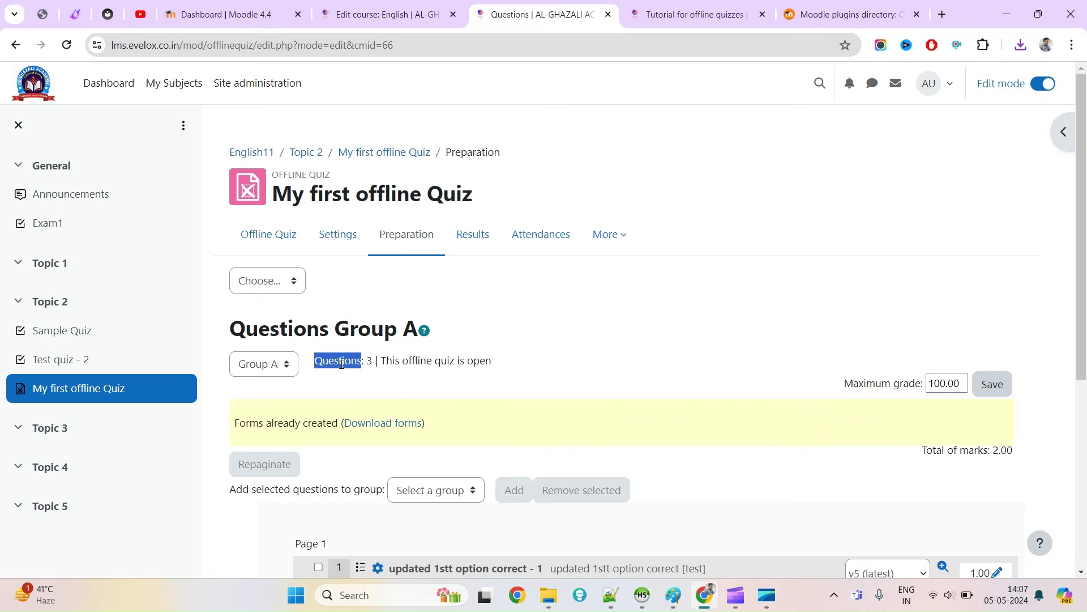
pyautogui.moveTo(452, 359); pyautogui.dragTo(559, 369)
pyautogui.scroll(-5, 558, 369)
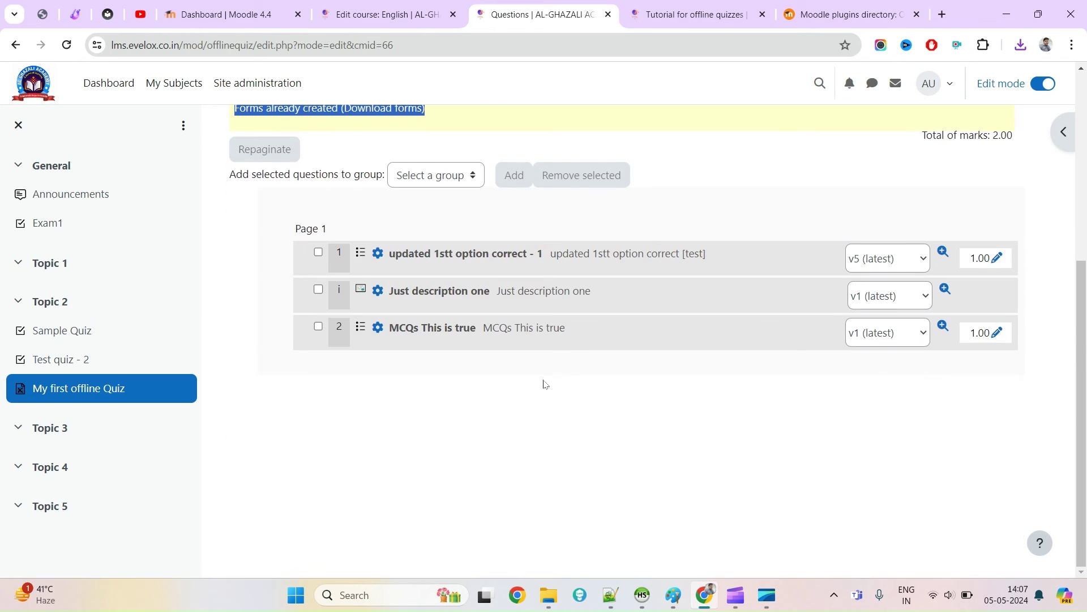
pyautogui.scroll(5, 537, 422)
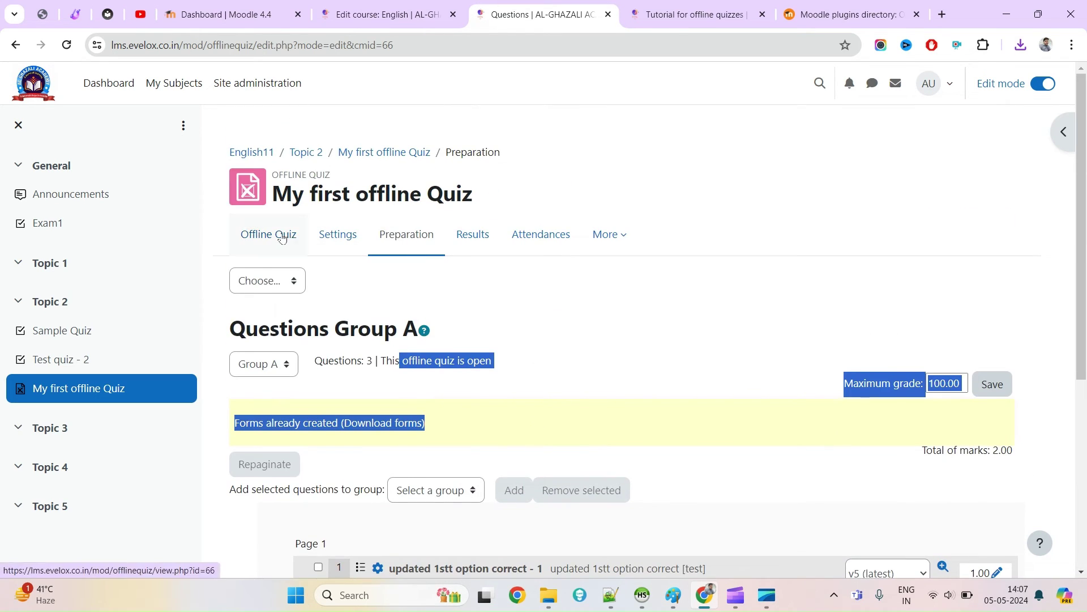
pyautogui.scroll(-2, 459, 408)
pyautogui.scroll(2, 454, 393)
# Open the settings of "My first offline Quiz" and search them for the group option
pyautogui.click(340, 245)
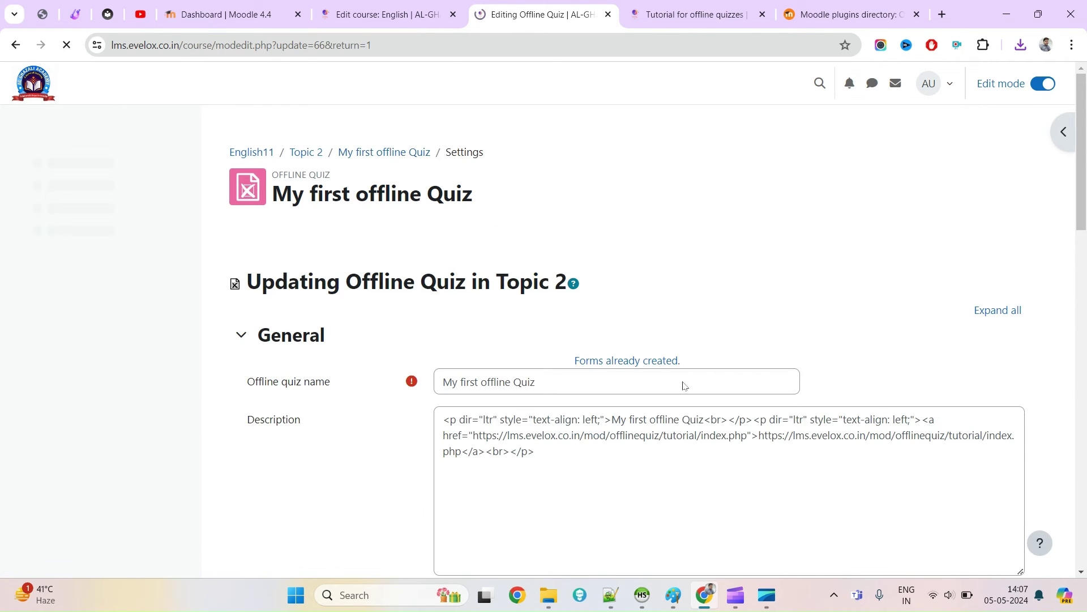
pyautogui.scroll(-15, 428, 338)
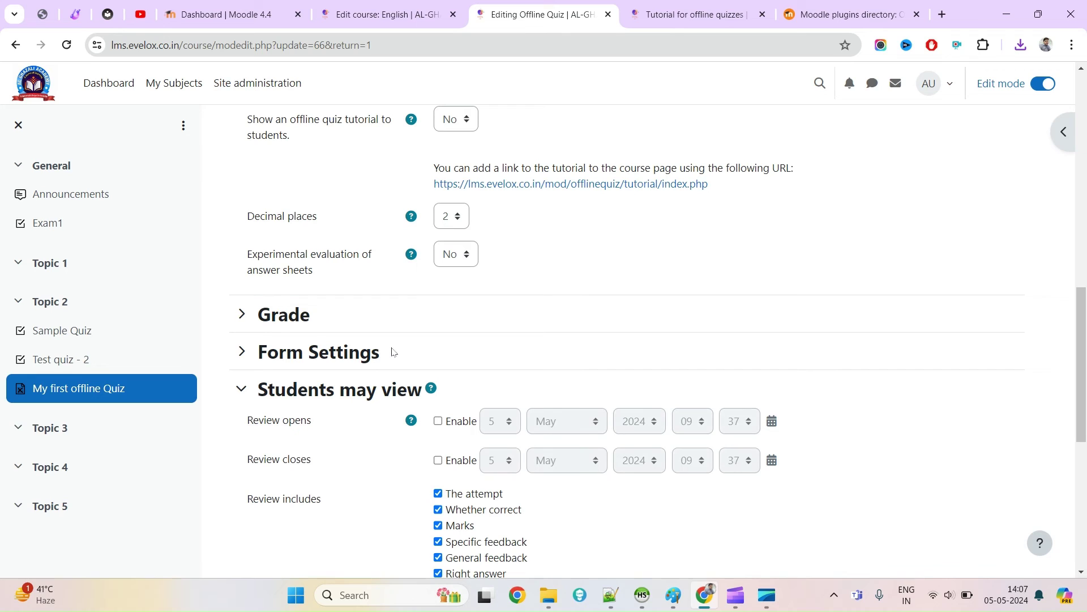
pyautogui.hotkey('ctrl', 'f')
pyautogui.write('group')
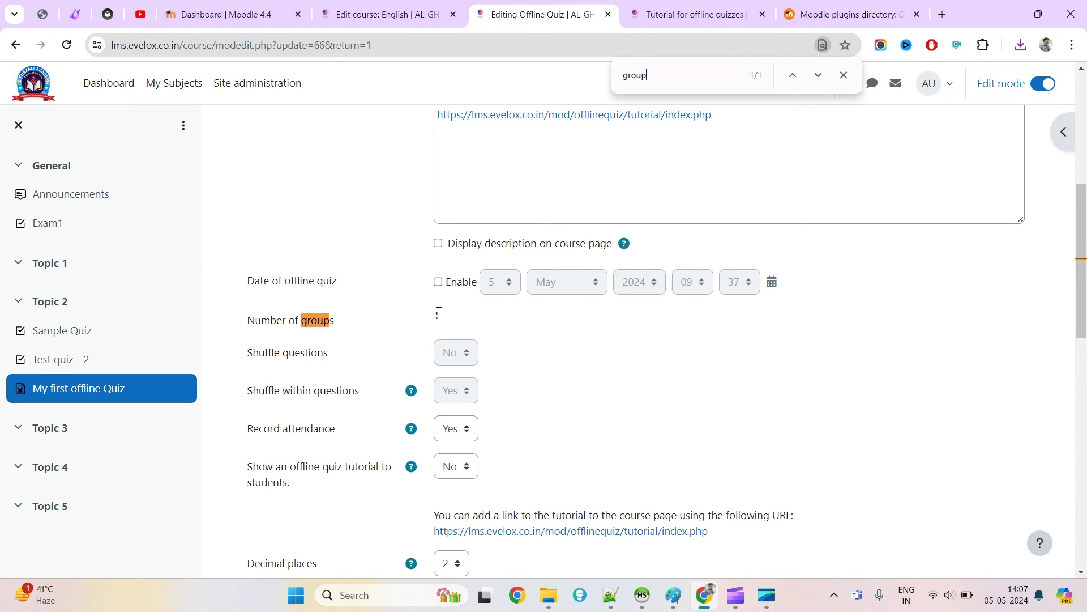
pyautogui.scroll(-8, 478, 377)
pyautogui.scroll(-3, 475, 383)
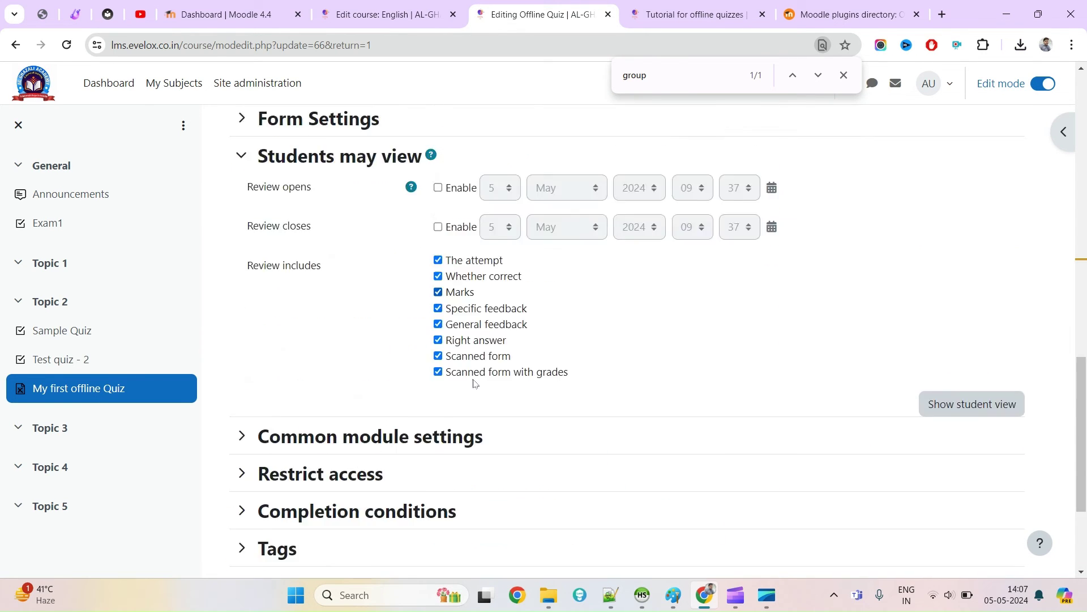
pyautogui.scroll(15, 478, 357)
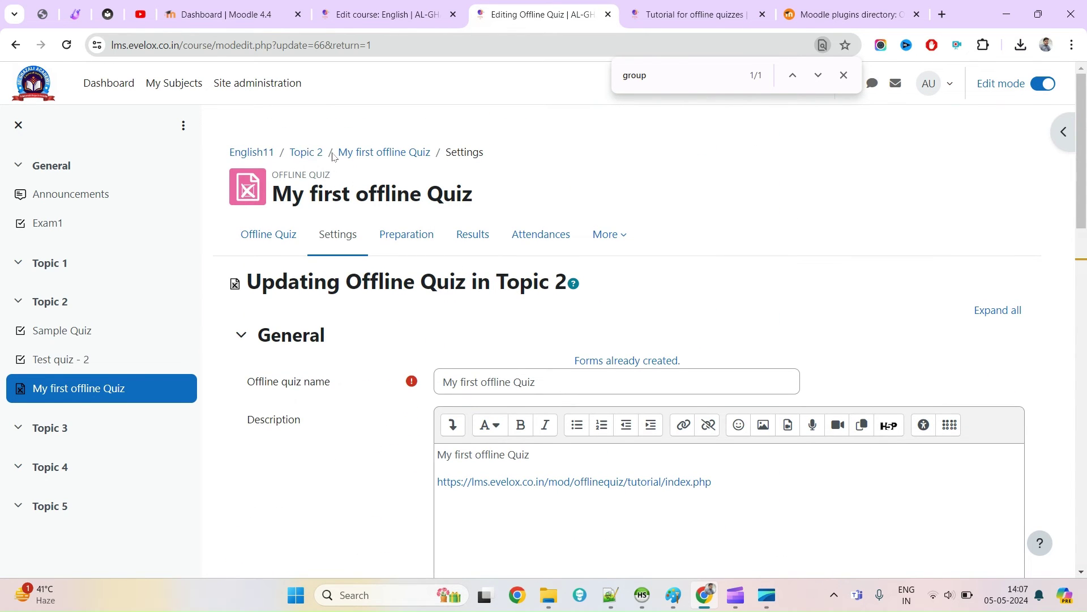
# Add a new offline quiz to Topic 2 of English11, with "My 2n offline quiz" as its name and description
pyautogui.click(248, 153)
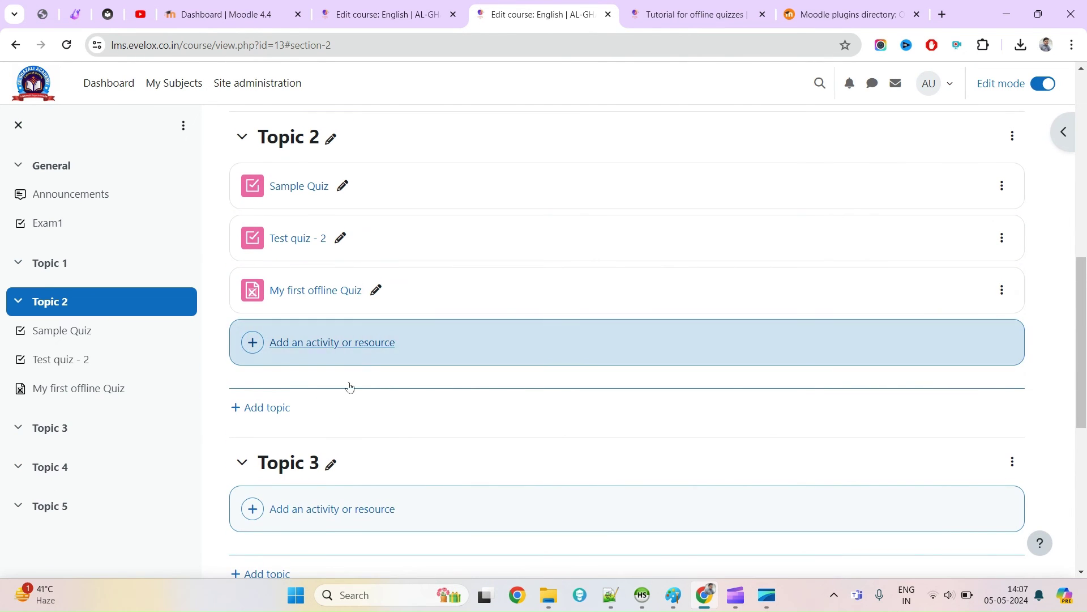
pyautogui.click(331, 347)
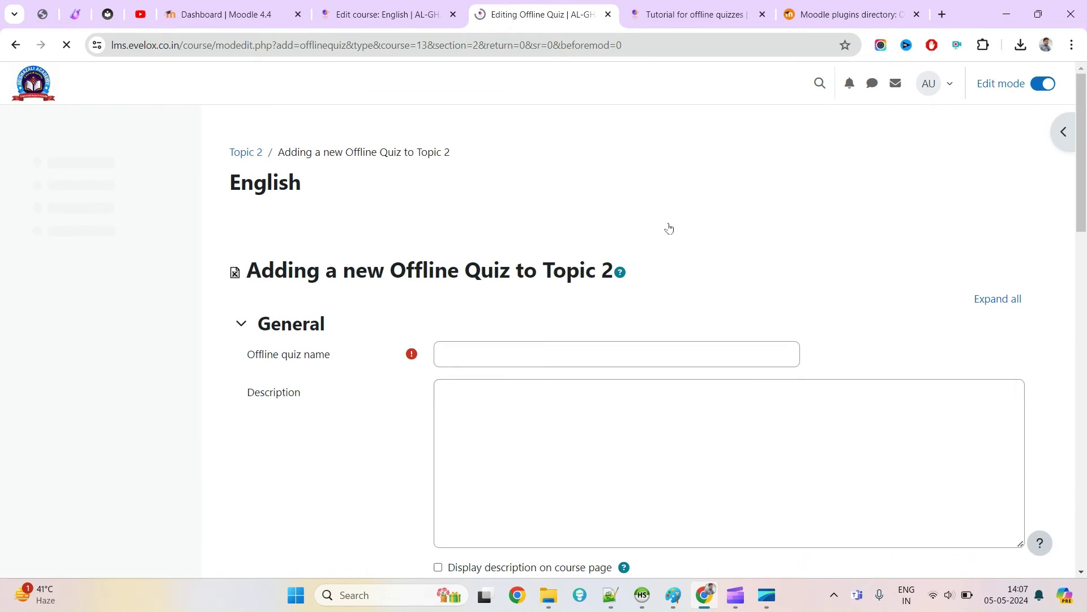
pyautogui.click(476, 351)
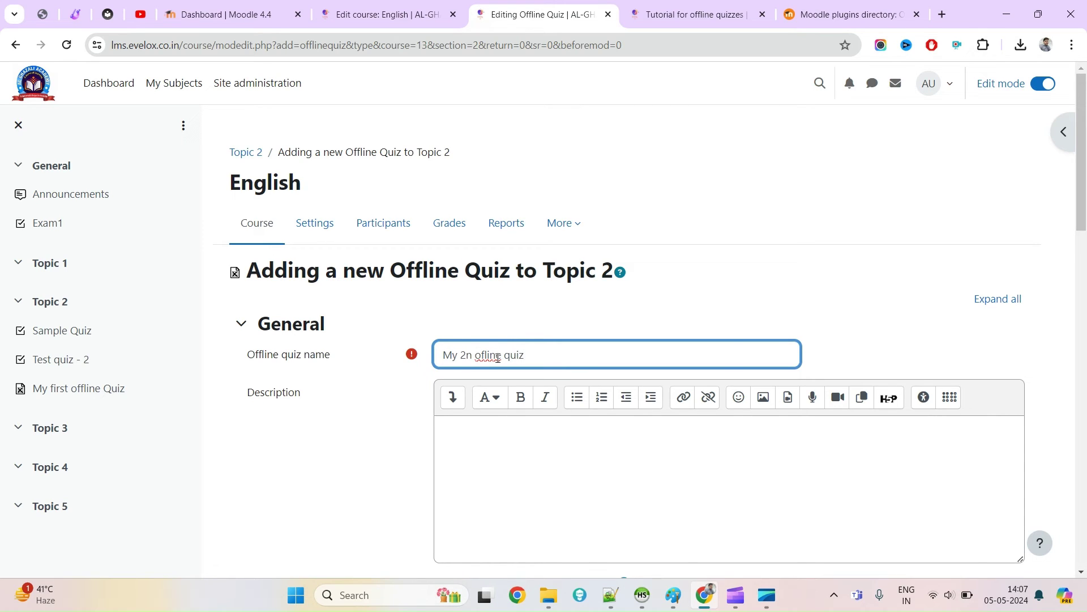
pyautogui.rightClick(498, 356)
pyautogui.click(533, 49)
pyautogui.hotkey('ctrl', 'a')
pyautogui.hotkey('ctrl', 'c')
pyautogui.click(578, 451)
pyautogui.hotkey('ctrl', 'v')
# Find the group option in the new offline quiz's settings and set the number of groups to 2
pyautogui.scroll(-7, 578, 451)
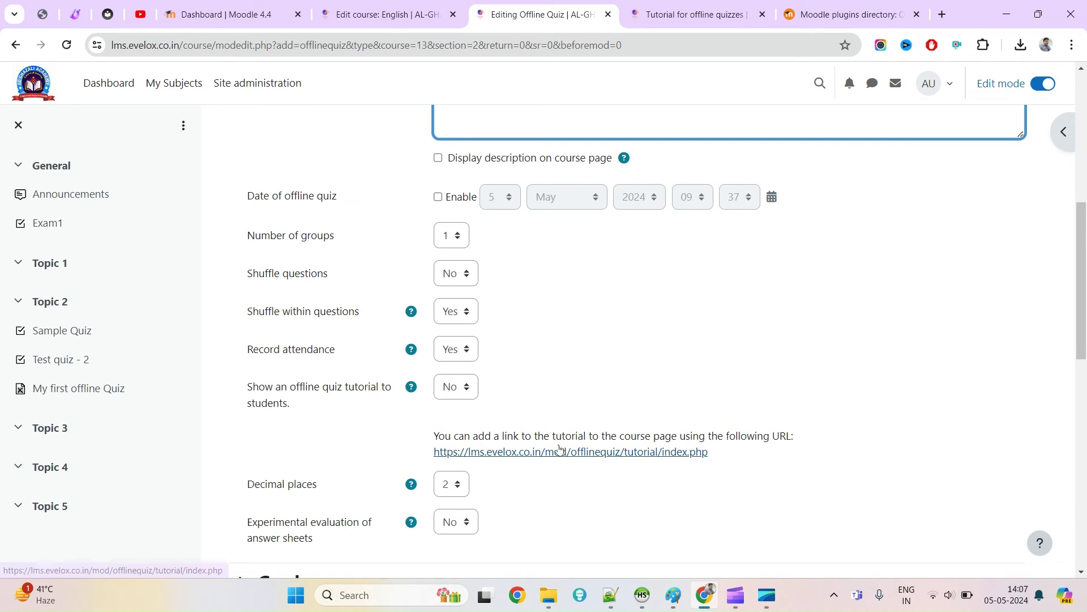
pyautogui.scroll(-2, 560, 447)
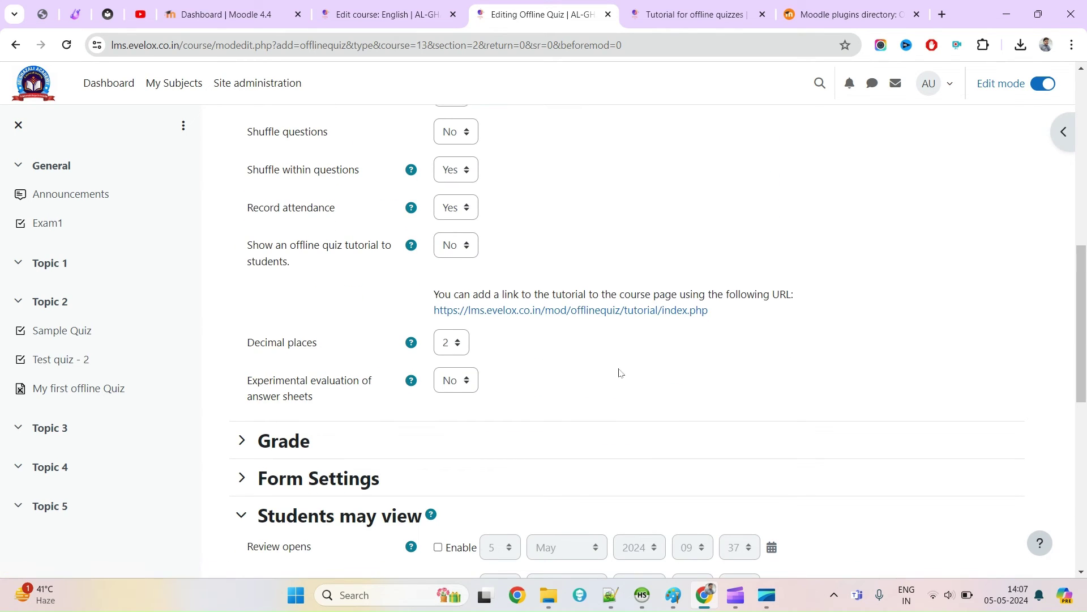
pyautogui.hotkey('ctrl', 'f')
pyautogui.write('group')
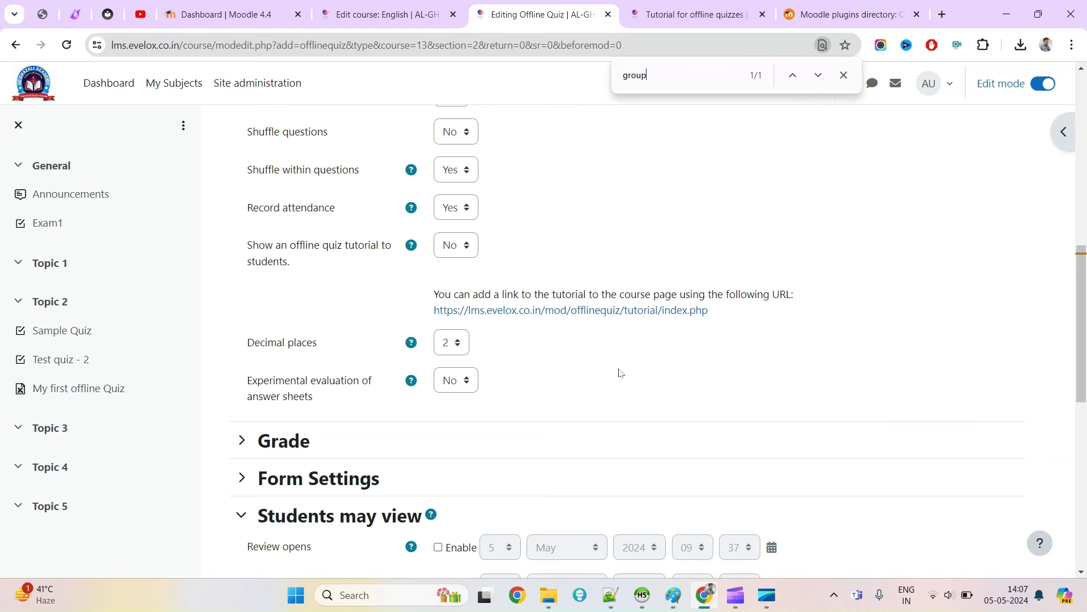
pyautogui.scroll(-10, 619, 373)
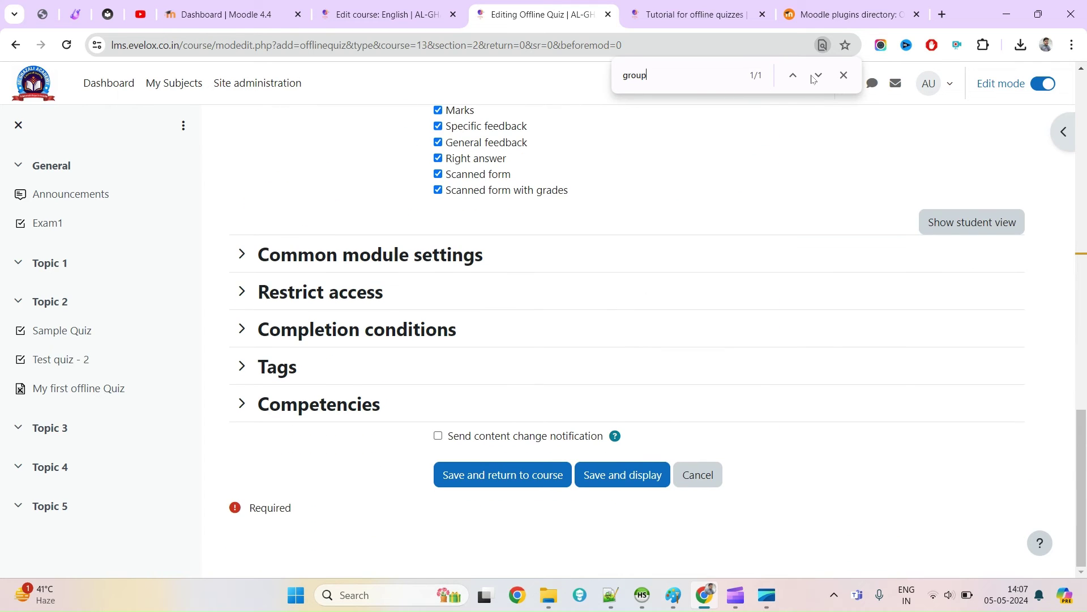
pyautogui.write('up')
pyautogui.click(818, 75)
pyautogui.click(458, 320)
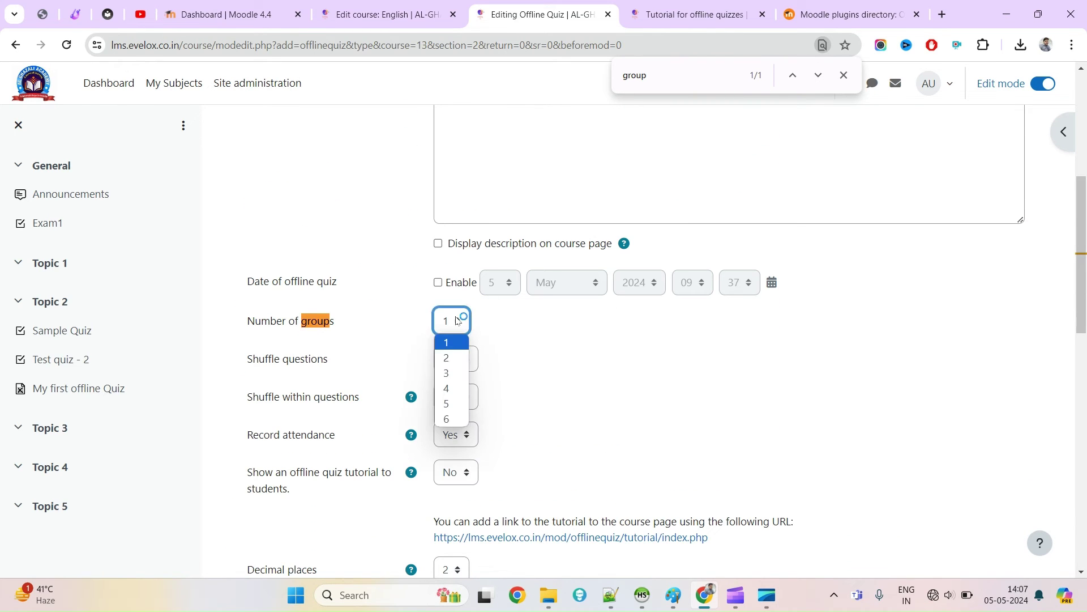
pyautogui.click(447, 358)
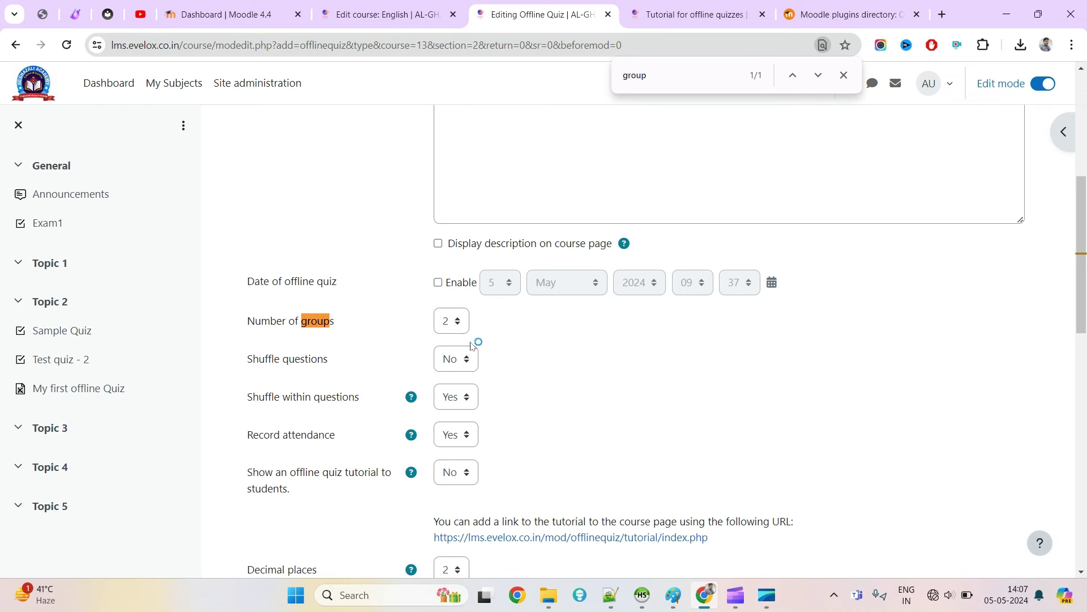
# Review the remaining settings of the new offline quiz, then save and display it
pyautogui.scroll(6, 461, 347)
pyautogui.scroll(-2, 485, 308)
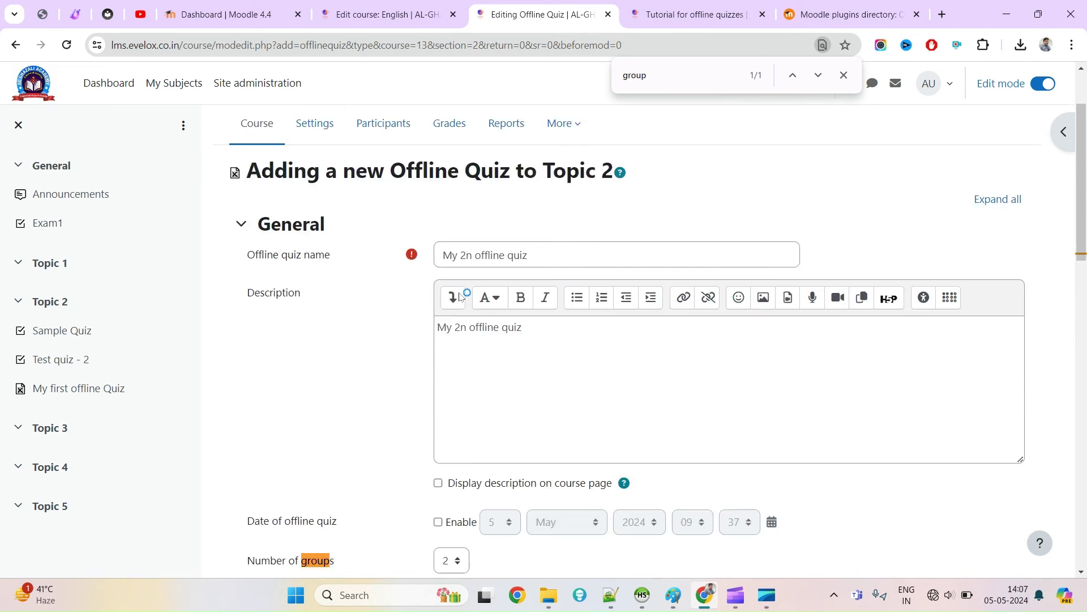
pyautogui.scroll(-20, 460, 296)
pyautogui.scroll(10, 432, 357)
pyautogui.scroll(-6, 478, 311)
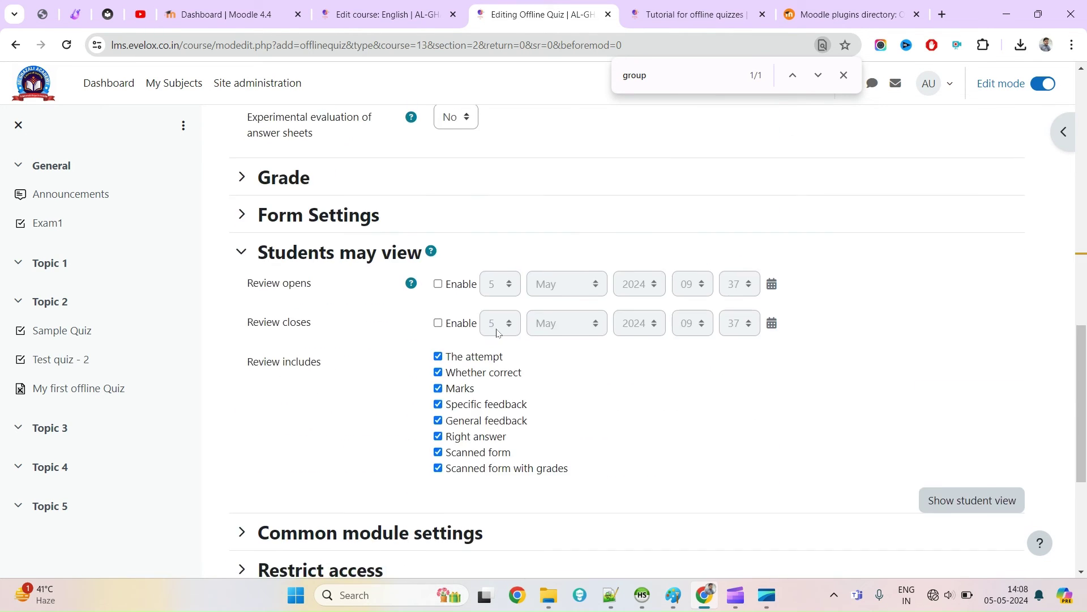
pyautogui.scroll(-5, 498, 333)
pyautogui.click(599, 476)
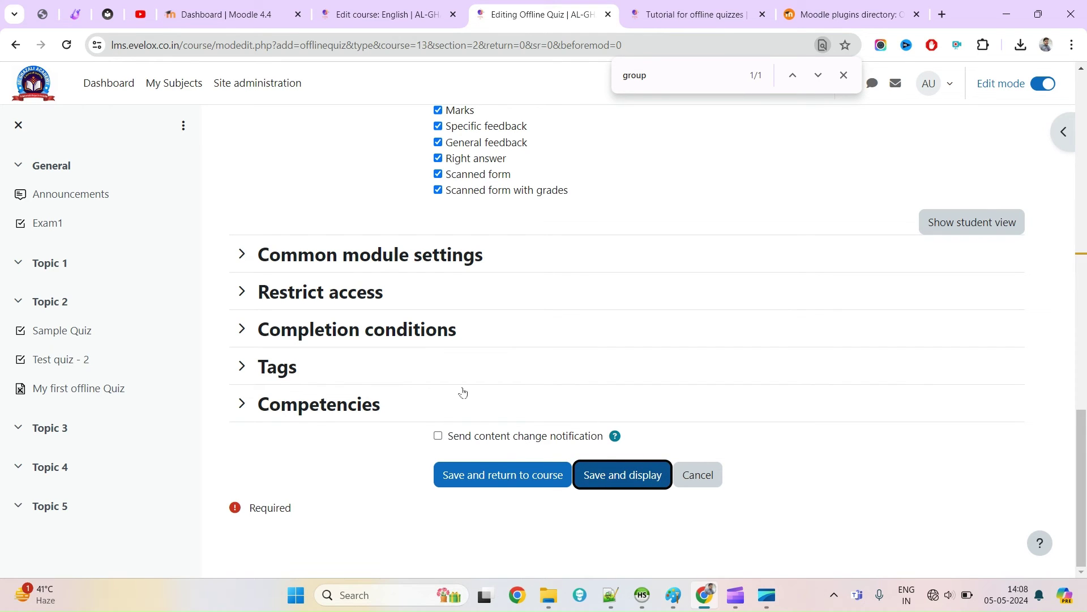
pyautogui.scroll(15, 453, 380)
pyautogui.scroll(10, 442, 369)
pyautogui.scroll(-20, 439, 368)
pyautogui.click(588, 476)
pyautogui.click(843, 76)
pyautogui.scroll(6, 422, 306)
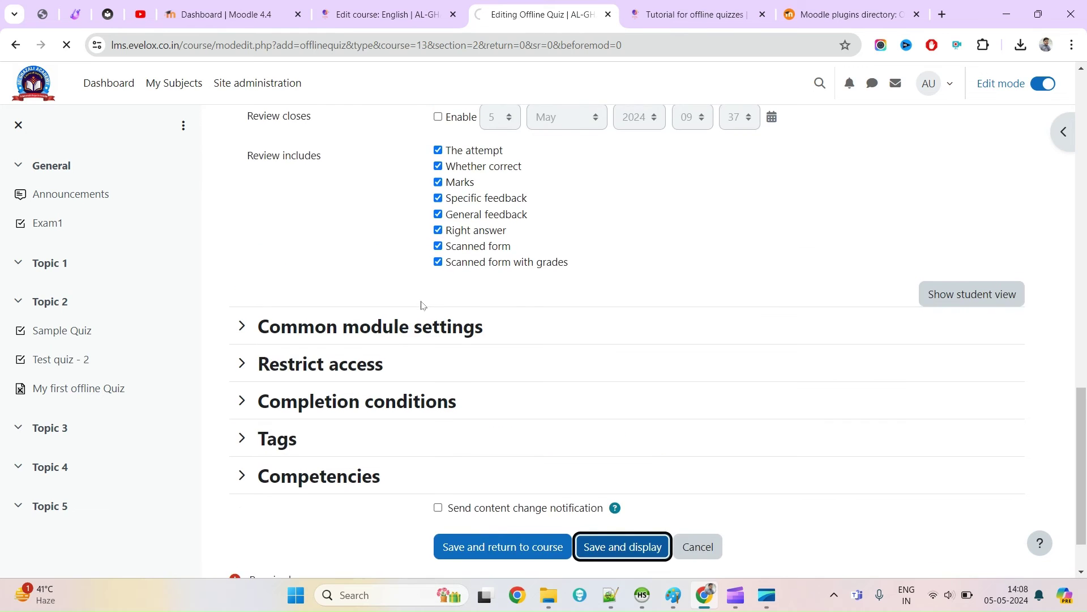
# Open the Group A question list of "My 2n offline quiz"
pyautogui.scroll(-1, 397, 340)
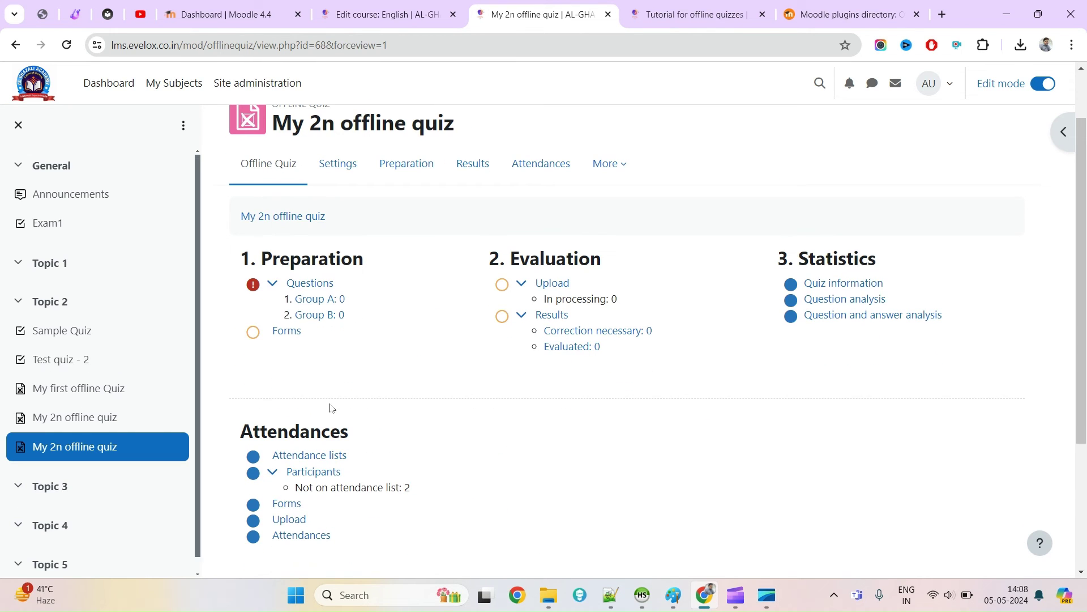
pyautogui.click(332, 300)
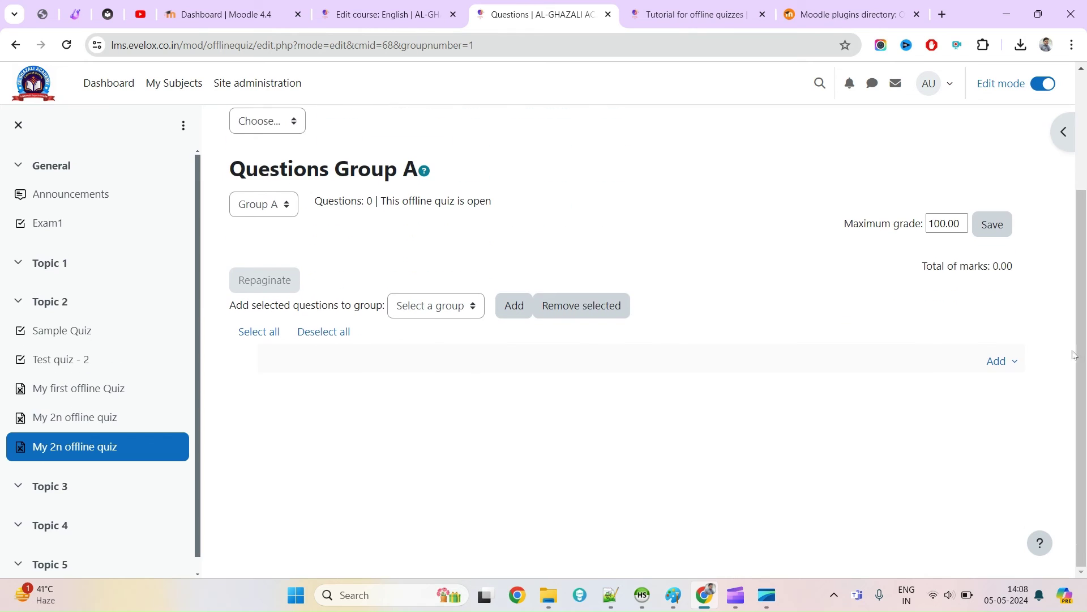
pyautogui.click(996, 365)
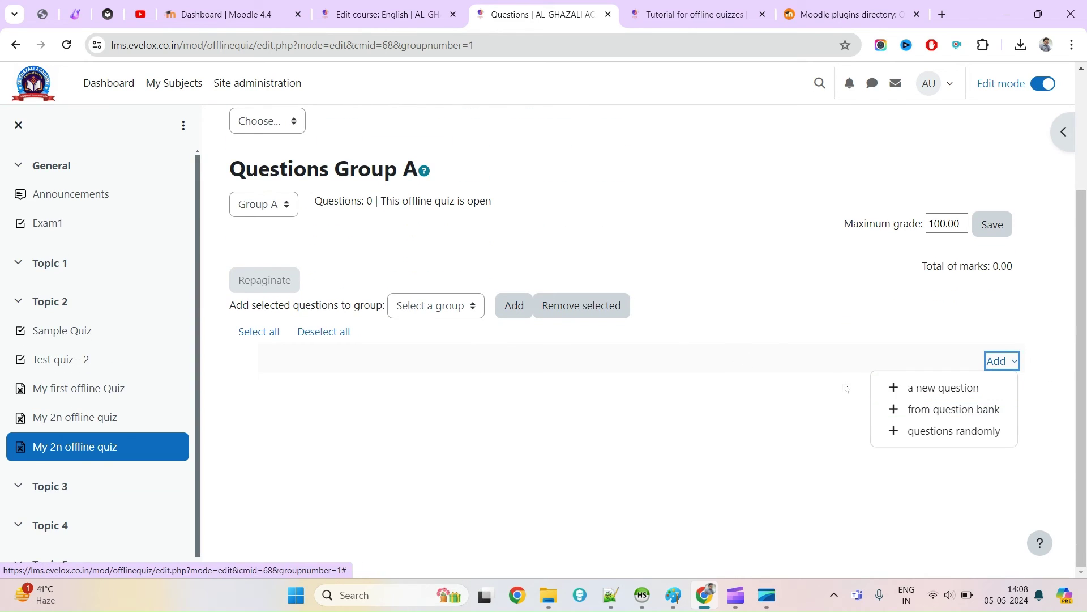
pyautogui.click(922, 409)
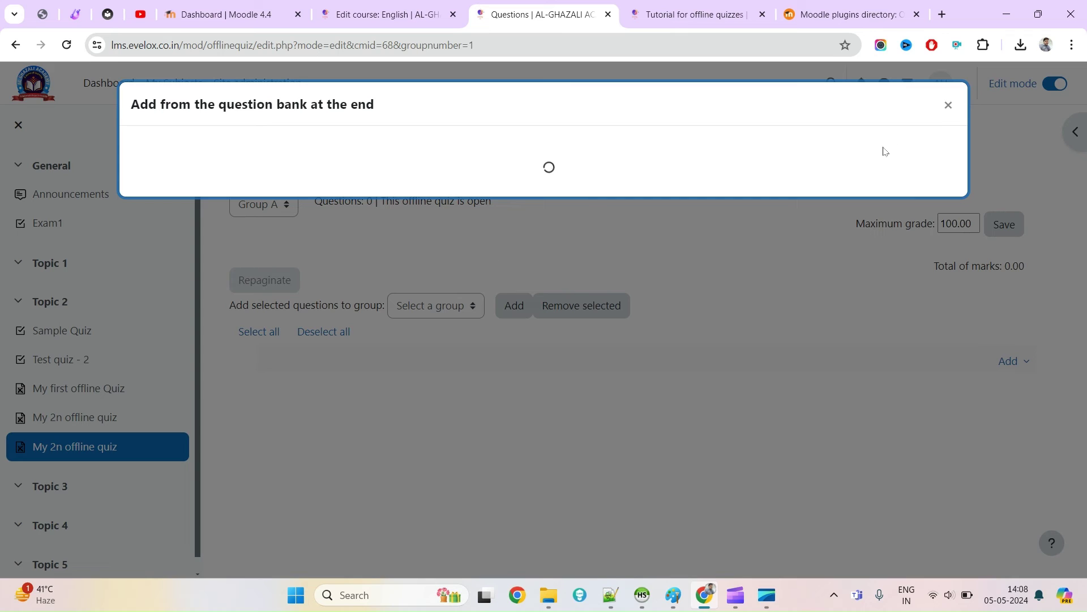
pyautogui.click(949, 107)
# Start a new Multiple choice question for Group A, reloading the page if the question form does not load
pyautogui.click(999, 361)
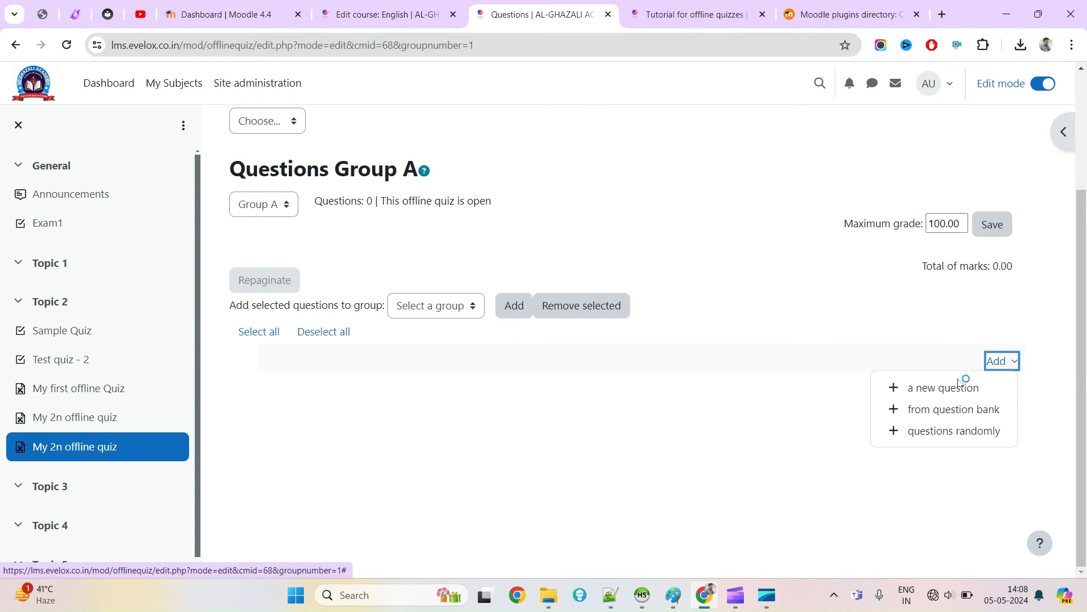
pyautogui.click(932, 388)
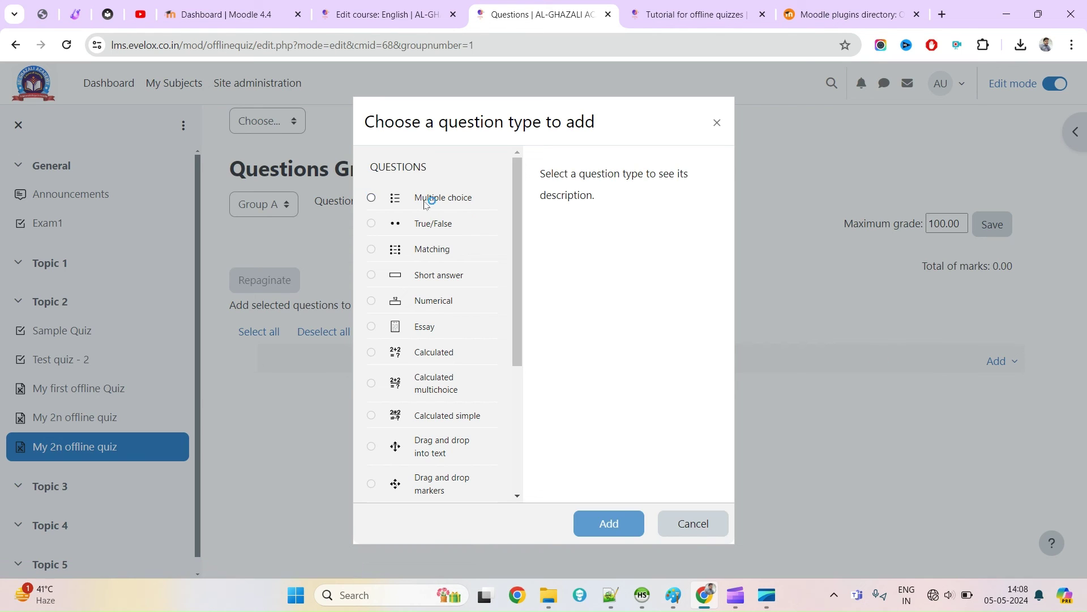
pyautogui.click(426, 208)
pyautogui.click(583, 317)
pyautogui.click(608, 515)
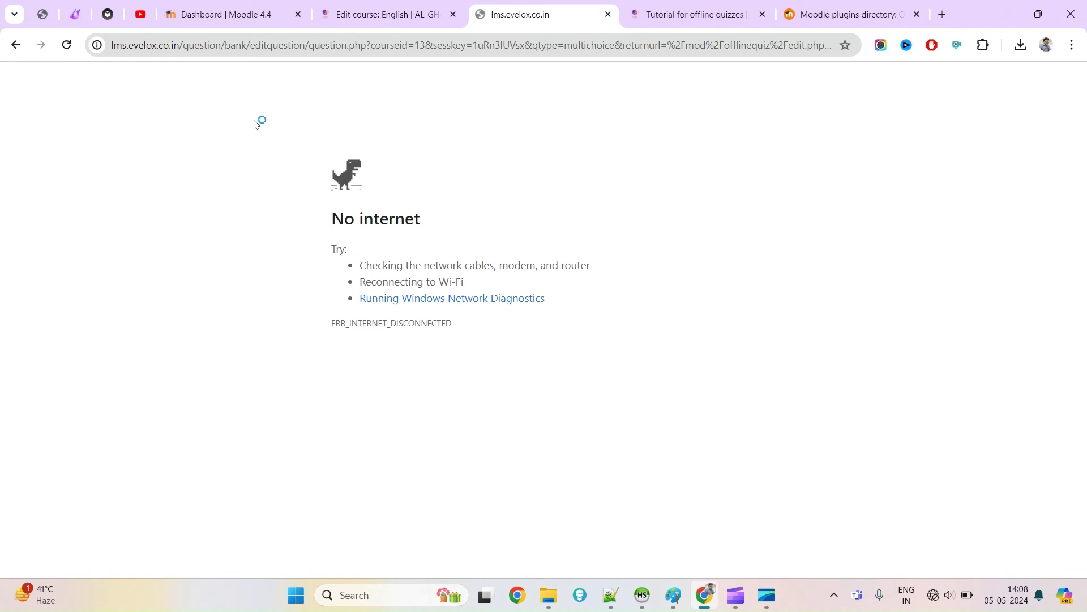
pyautogui.rightClick(262, 113)
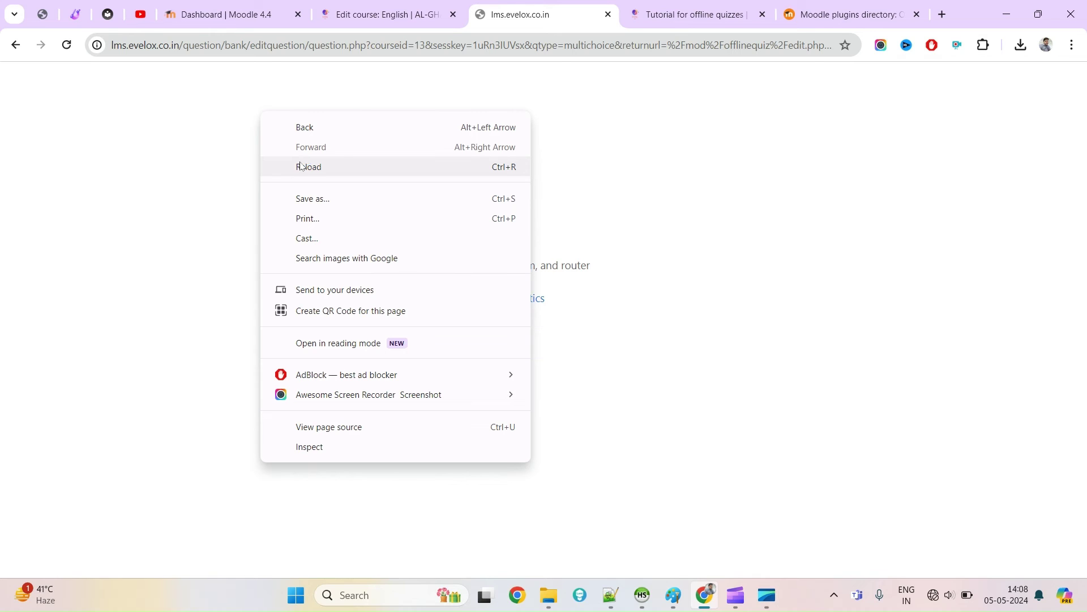
pyautogui.click(301, 166)
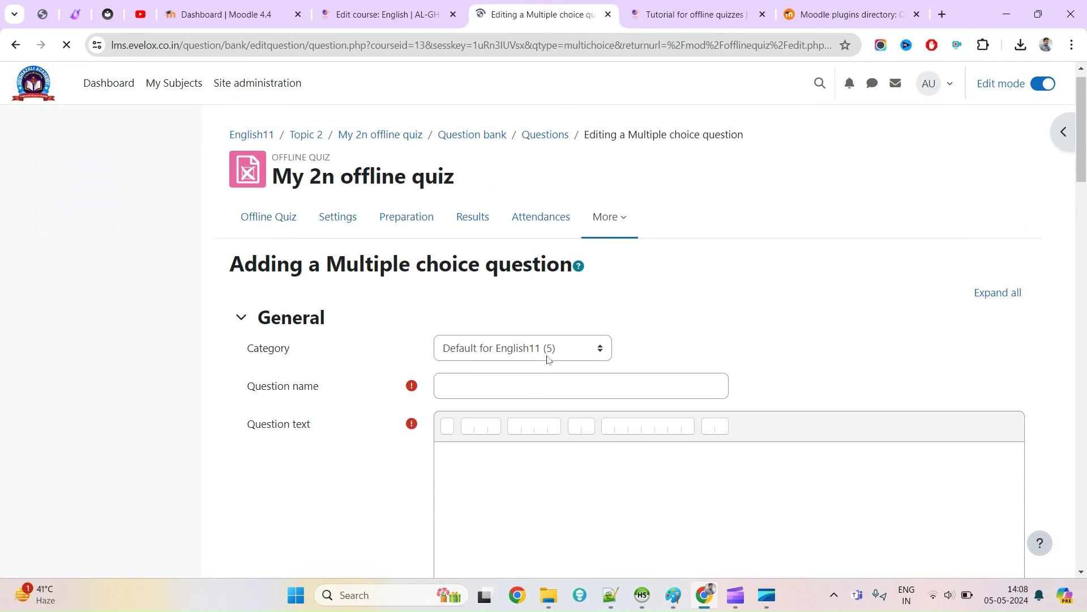
# Name the question "First question" and enter "Des - First question" as its question text
pyautogui.click(456, 404)
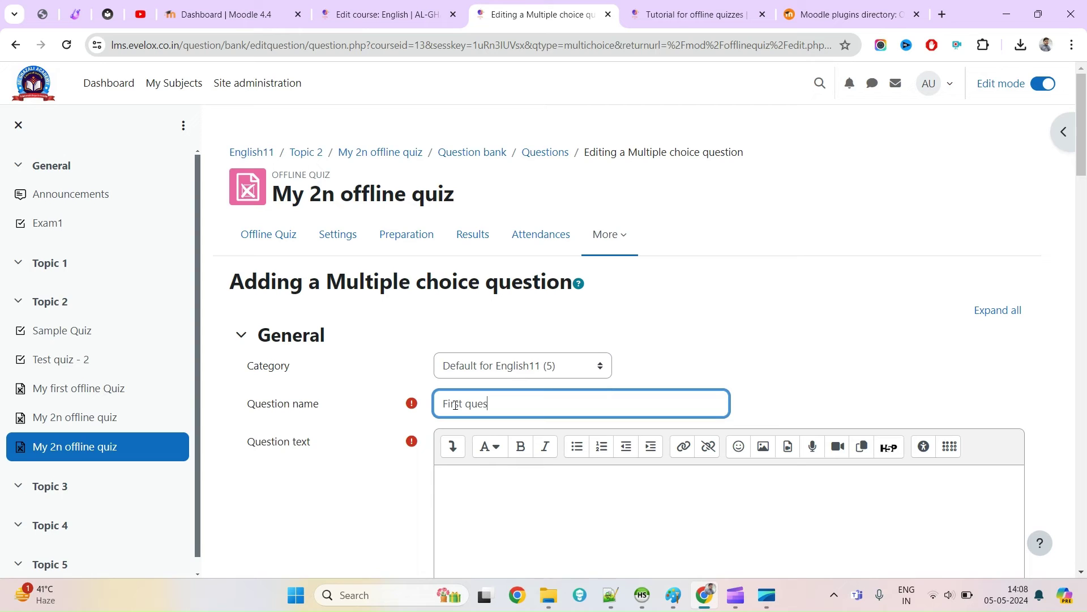
pyautogui.hotkey('ctrl', 'a')
pyautogui.hotkey('ctrl', 'c')
pyautogui.click(505, 514)
pyautogui.hotkey('ctrl', 'v')
pyautogui.write('Des -')
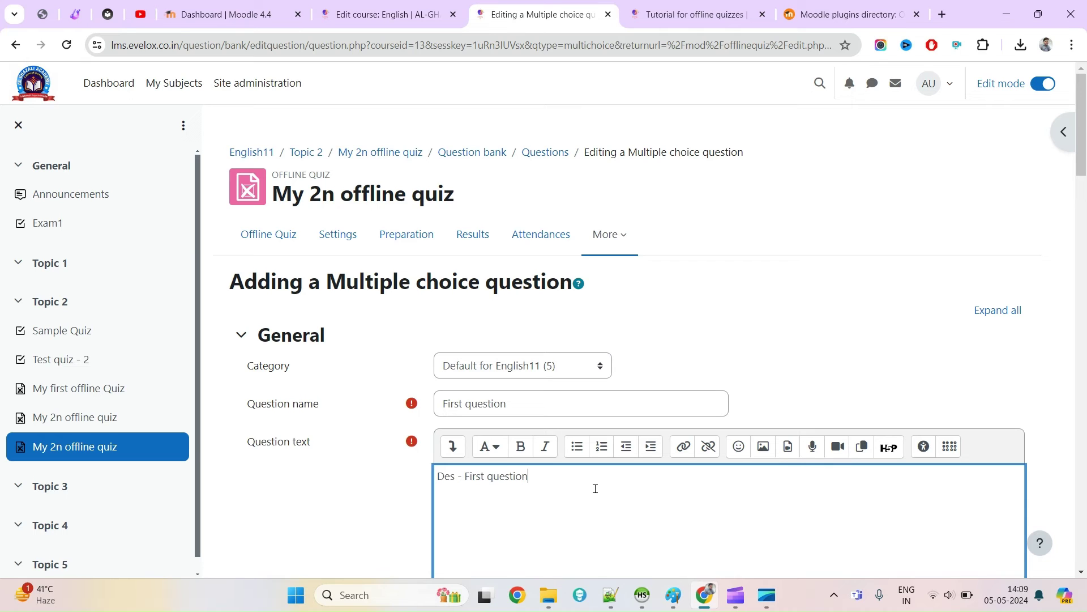
# Upload the image "Discover the Latest Moodle Themes (2)" from Downloads for the question text
pyautogui.scroll(-5, 595, 489)
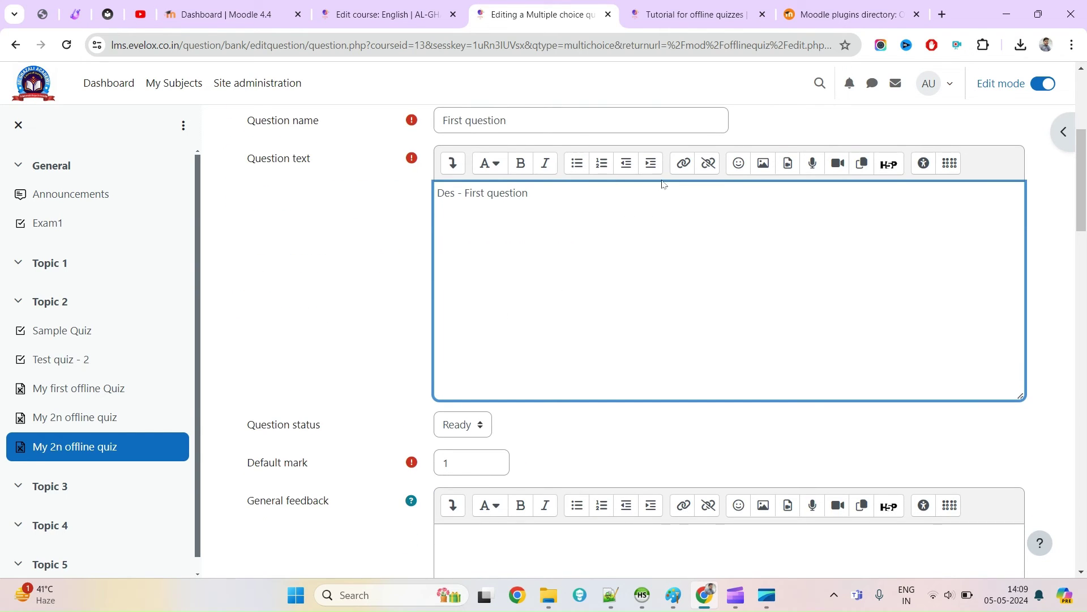
pyautogui.click(763, 163)
pyautogui.click(639, 239)
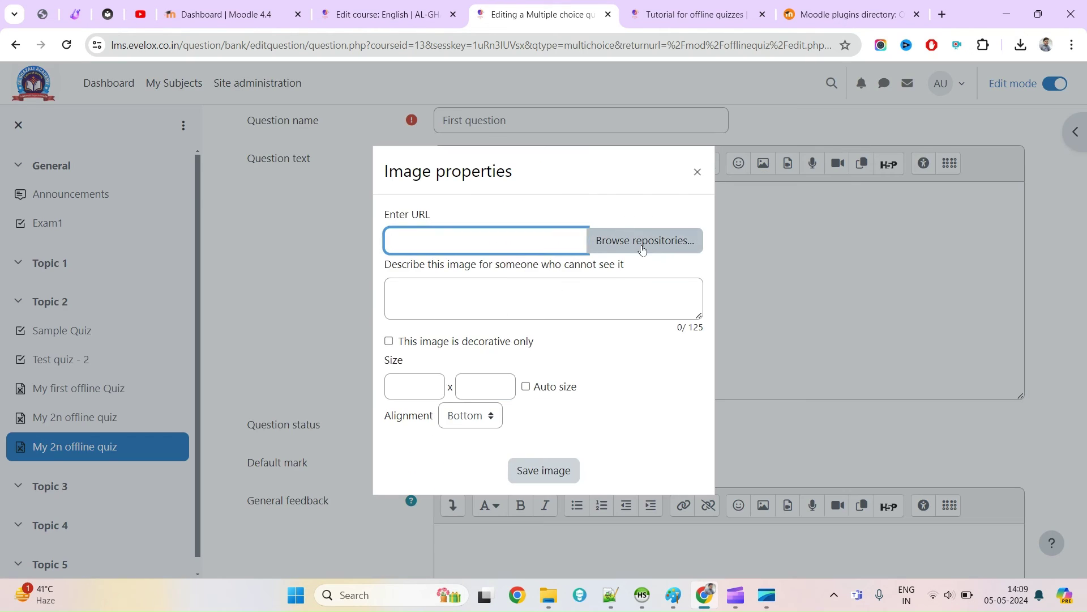
pyautogui.click(443, 268)
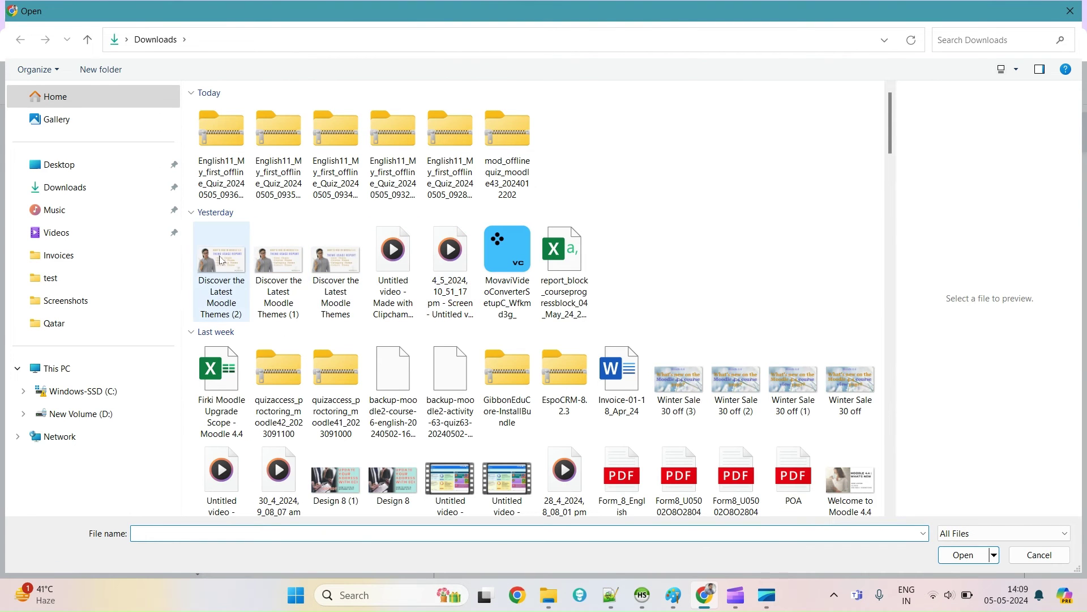
pyautogui.press('Escape')
pyautogui.click(620, 496)
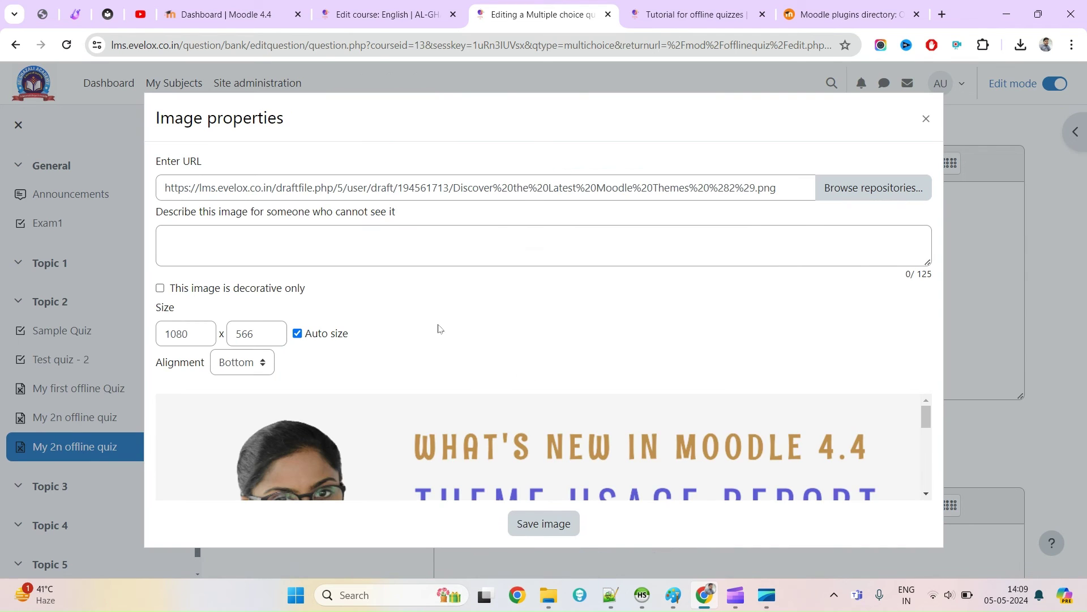
# Set the image width to 400 with auto size, describe it as "dfg", and insert it into the question text
pyautogui.doubleClick(205, 325)
pyautogui.write('20')
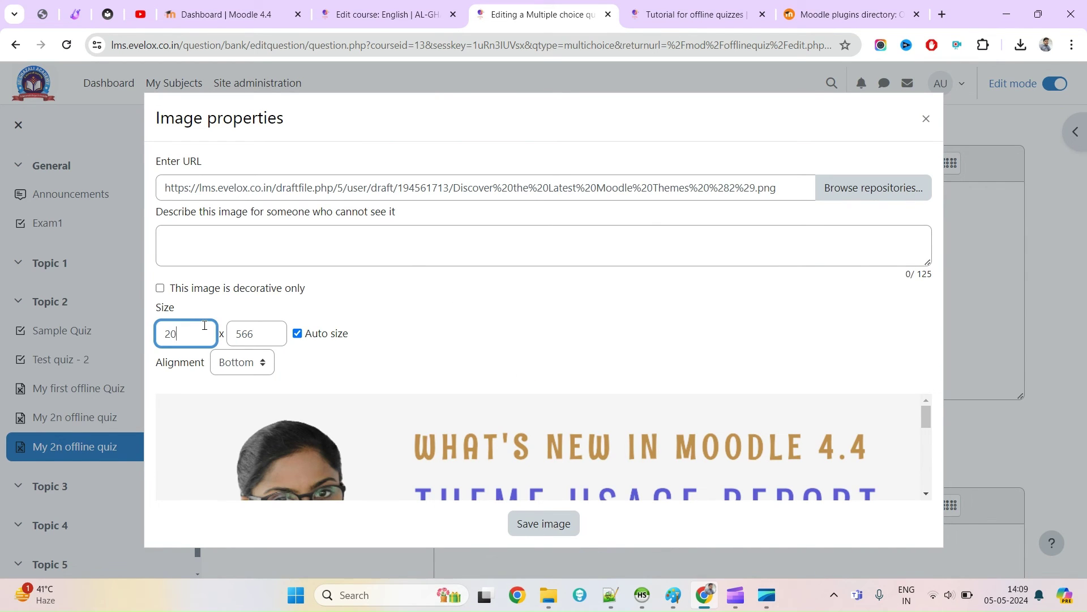
pyautogui.write('400')
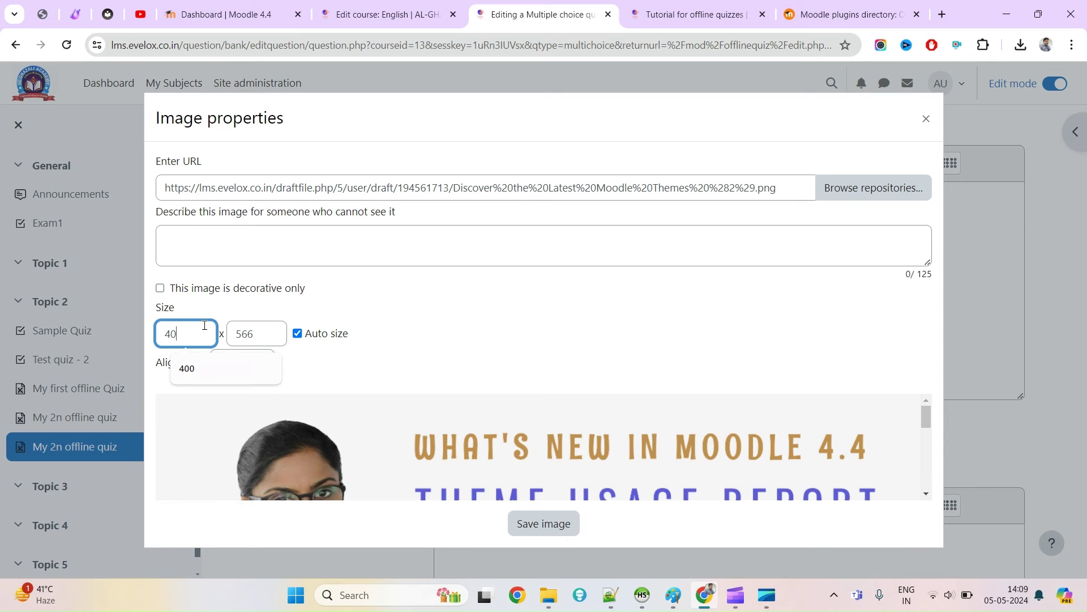
pyautogui.click(284, 306)
pyautogui.click(445, 247)
pyautogui.click(544, 524)
# Enter A as the question's first answer choice and set its grade to 100%
pyautogui.scroll(-7, 586, 388)
pyautogui.scroll(-7, 588, 391)
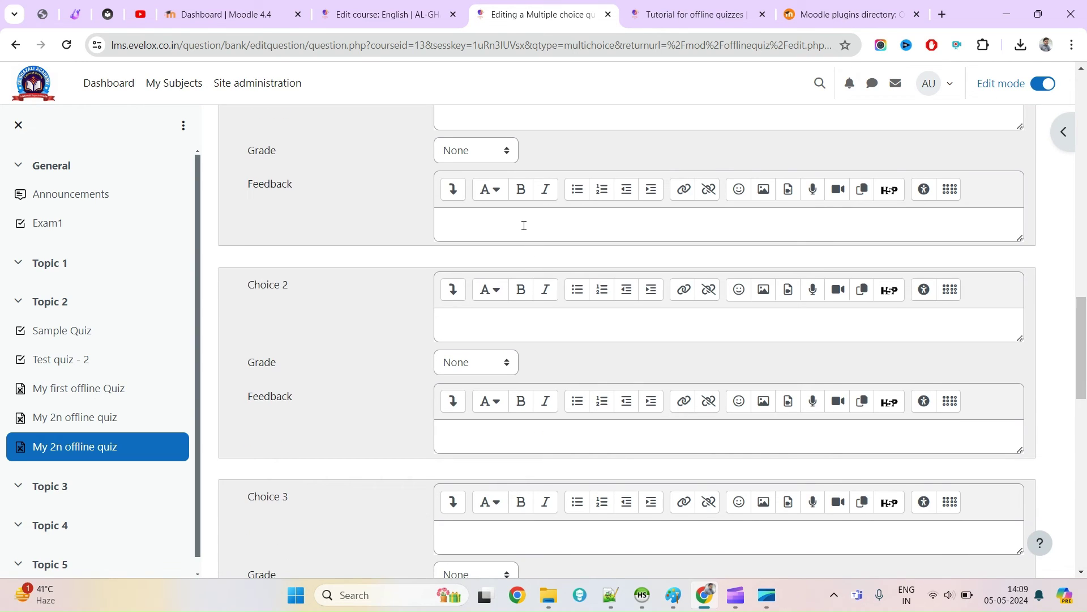
pyautogui.scroll(2, 518, 228)
pyautogui.click(483, 258)
pyautogui.click(465, 282)
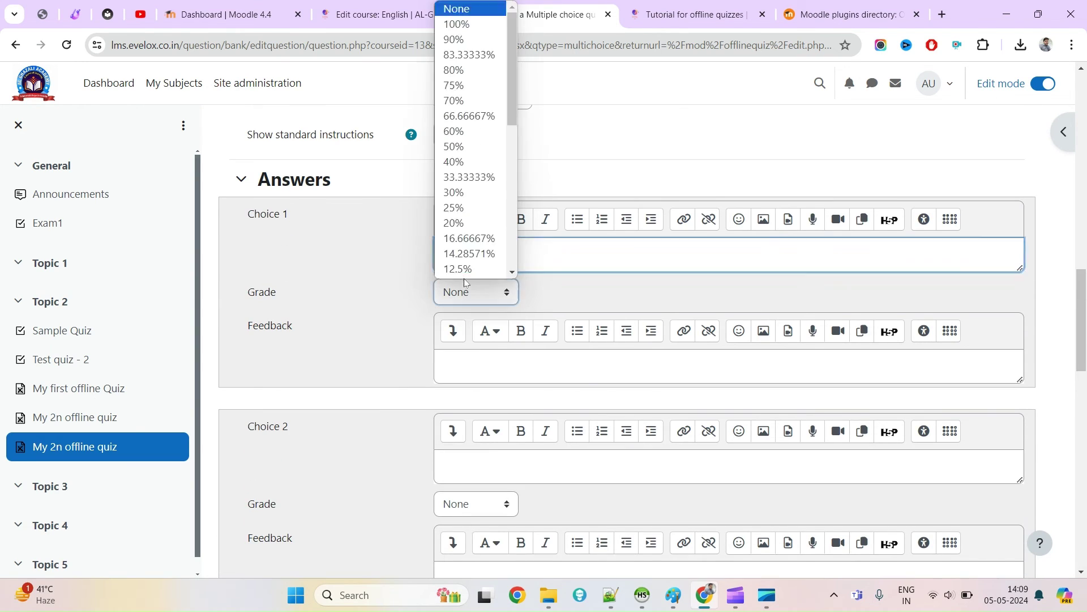
pyautogui.click(462, 25)
# Enter B, C and D as answer choices 2 to 4, then save the question
pyautogui.click(478, 460)
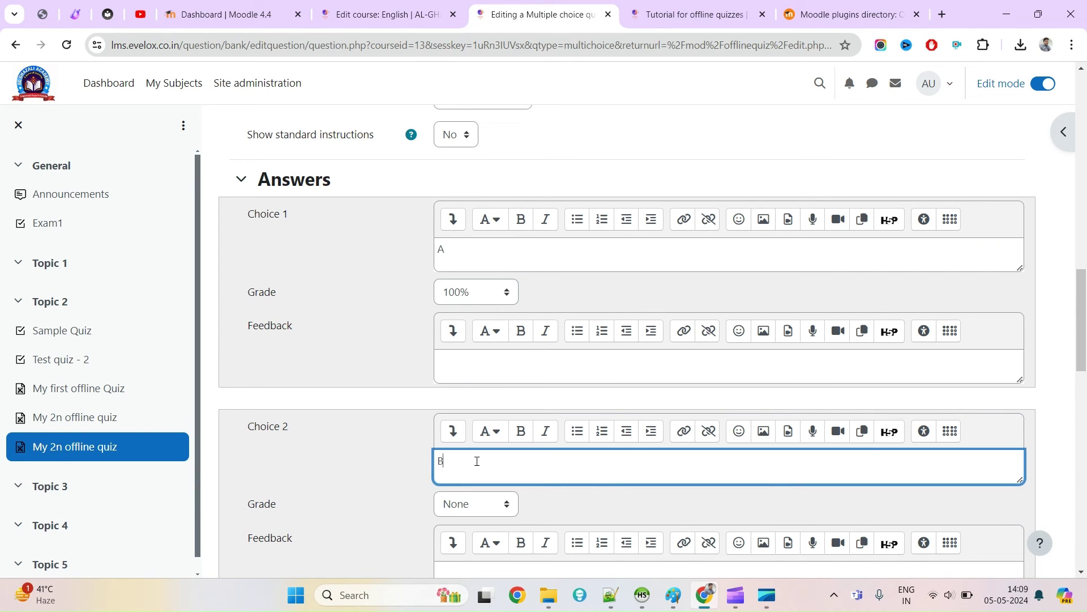
pyautogui.write('B')
pyautogui.scroll(-5, 519, 408)
pyautogui.click(472, 401)
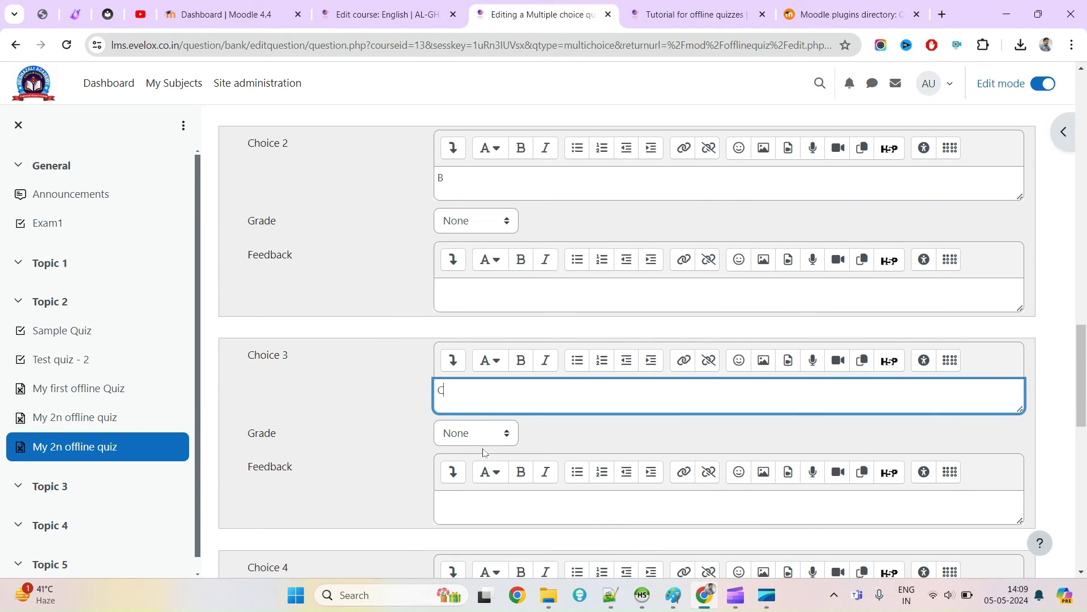
pyautogui.scroll(-4, 484, 436)
pyautogui.click(486, 408)
pyautogui.scroll(-9, 486, 408)
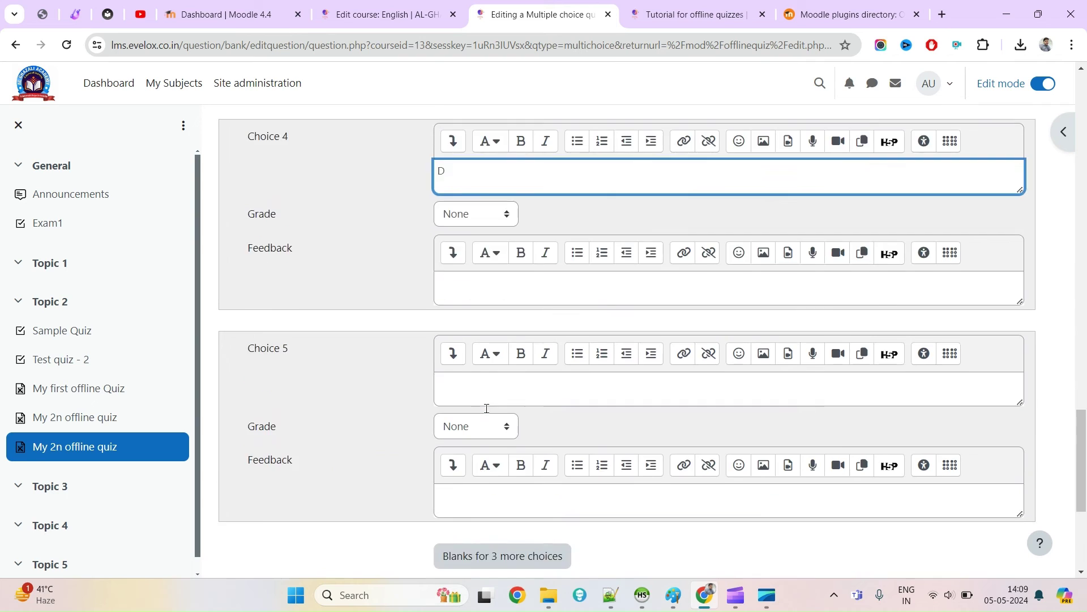
pyautogui.click(465, 488)
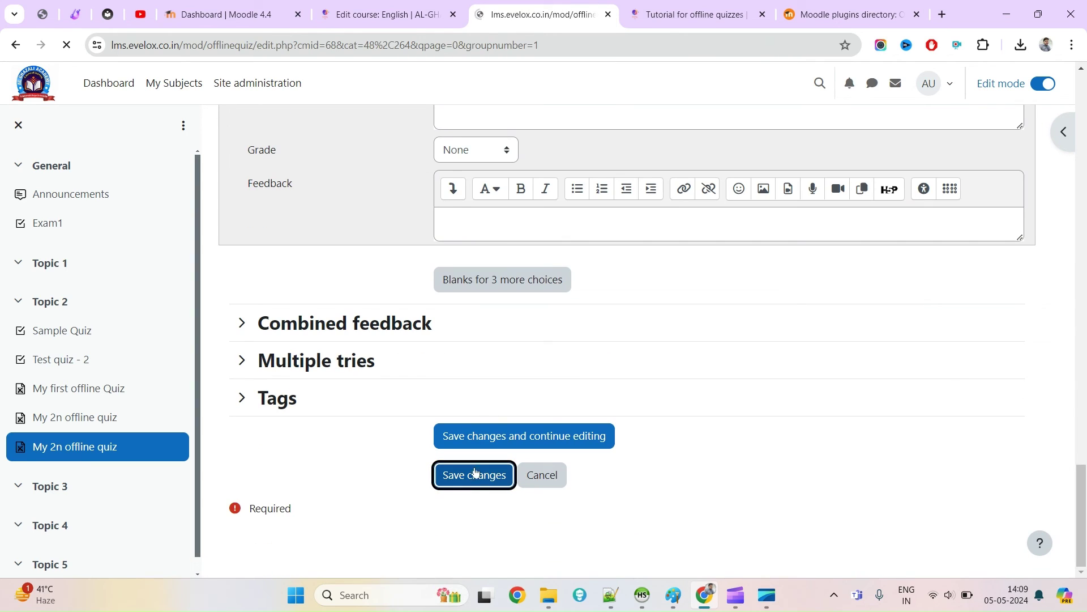
# Add the existing question "MCQs This is true" from the question bank to Group A
pyautogui.click(998, 364)
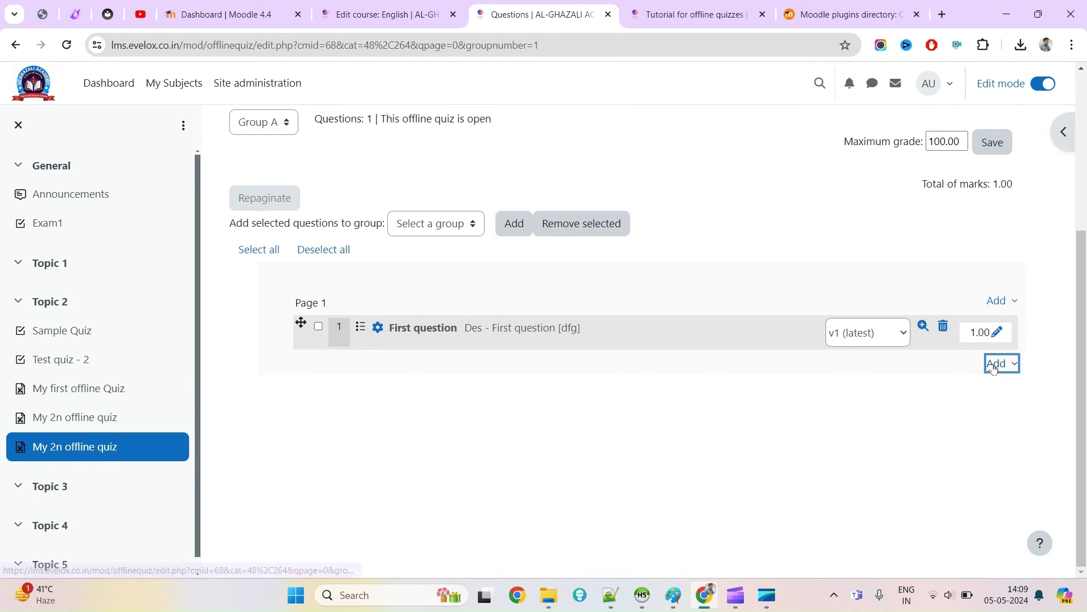
pyautogui.click(946, 409)
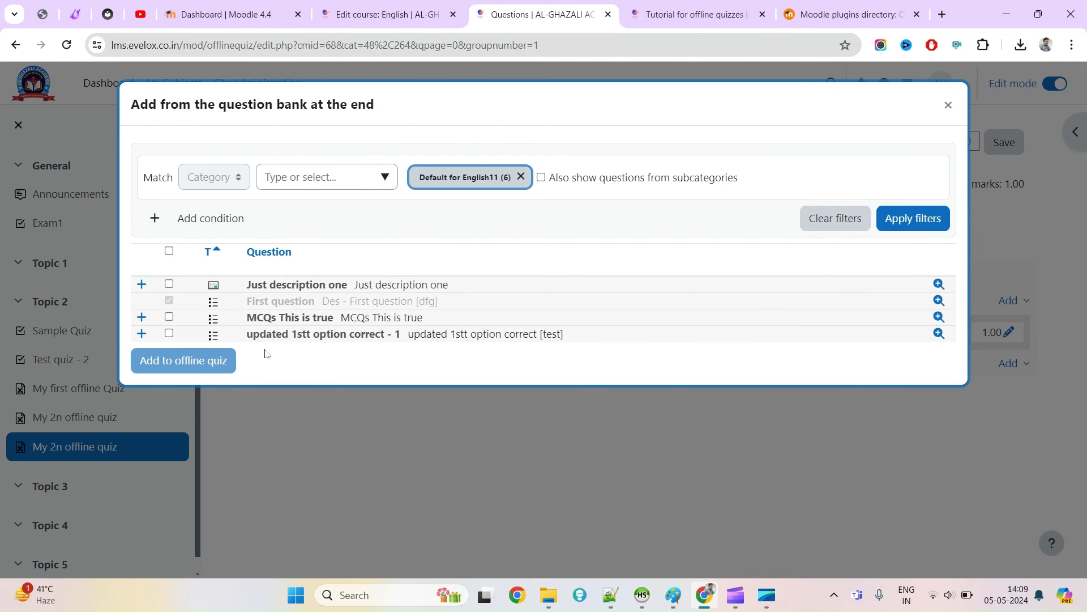
pyautogui.click(168, 317)
pyautogui.click(178, 360)
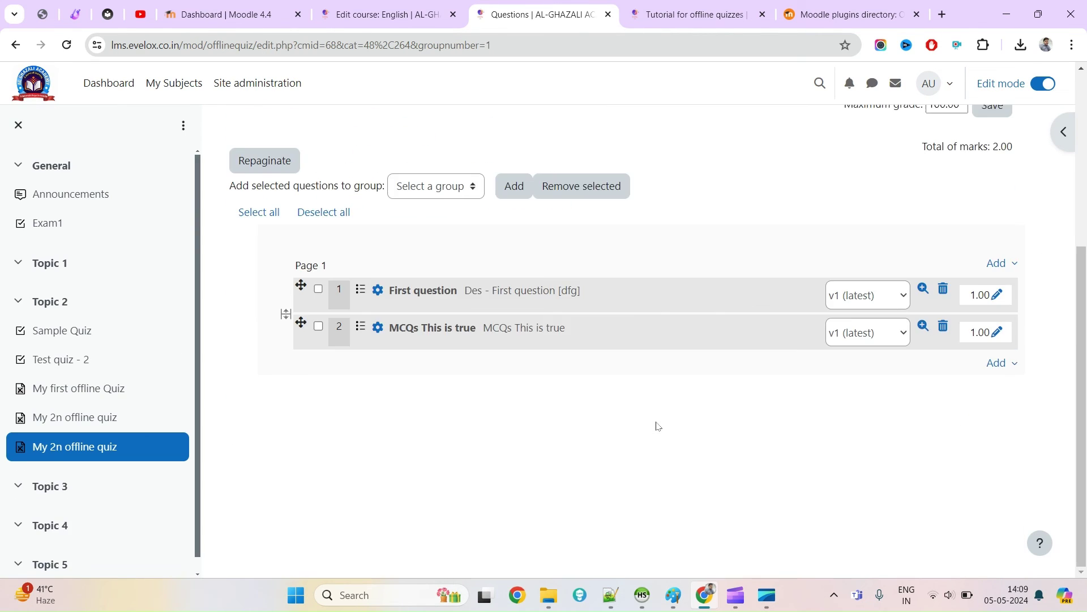
# Check the quiz overview for the group preparation status, then review the questions listed in Group A
pyautogui.click(269, 234)
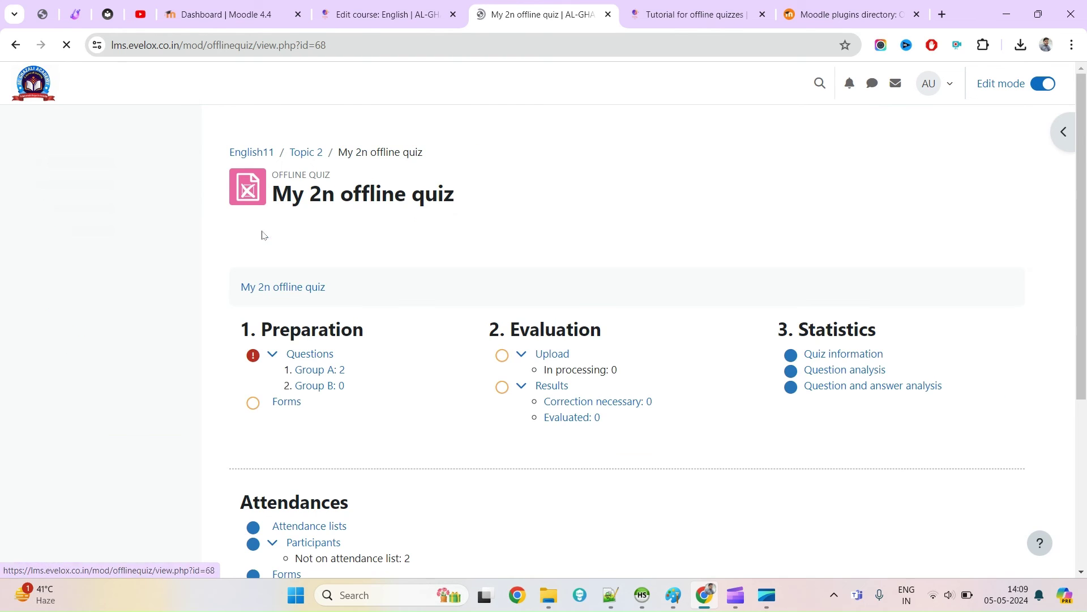
pyautogui.scroll(-3, 469, 323)
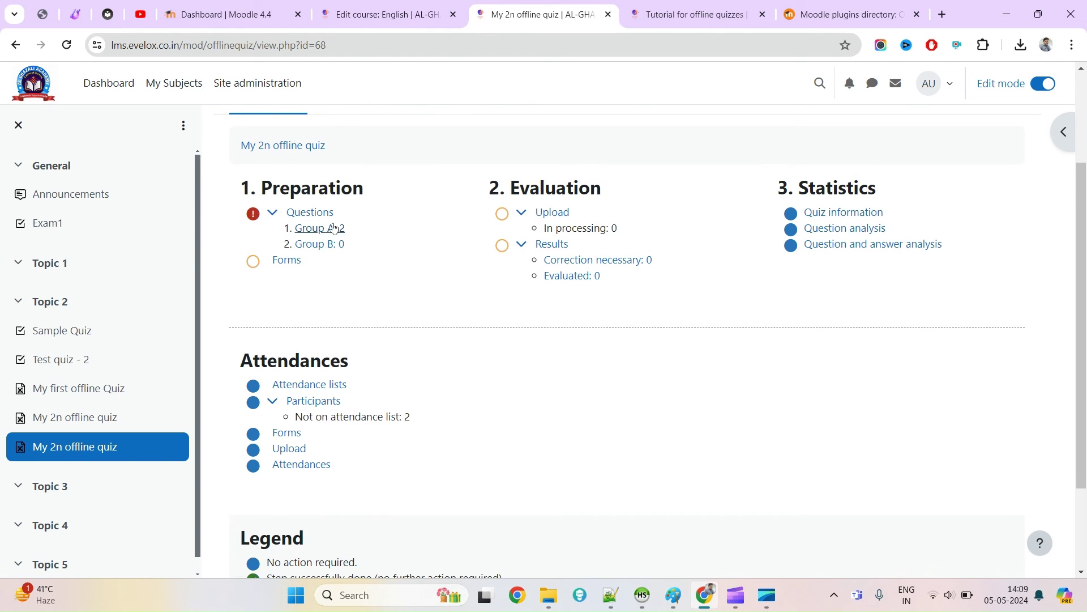
pyautogui.scroll(3, 407, 297)
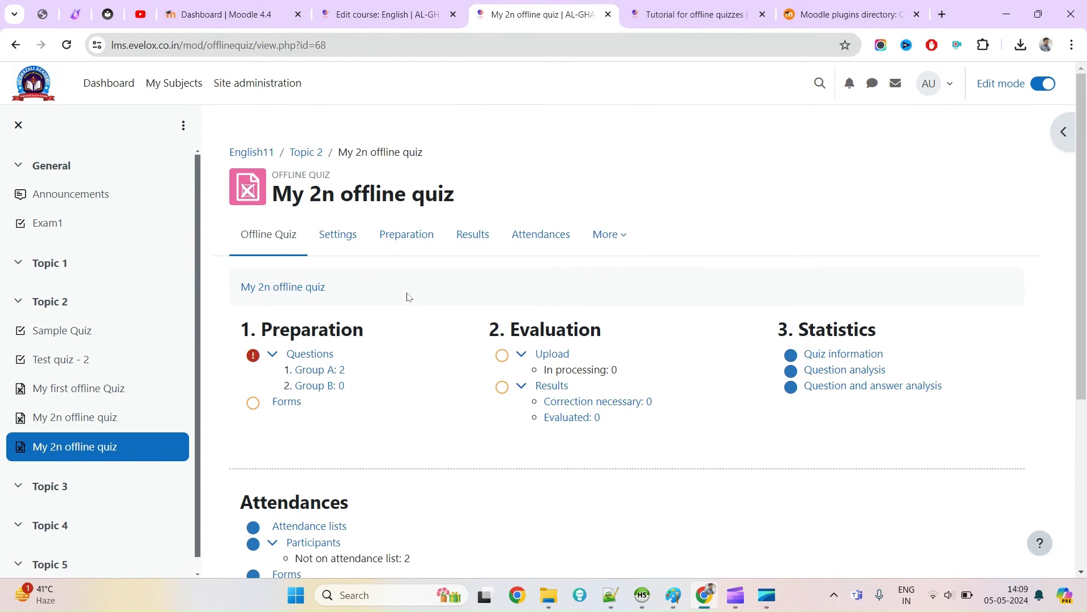
pyautogui.click(316, 370)
pyautogui.scroll(-1, 793, 389)
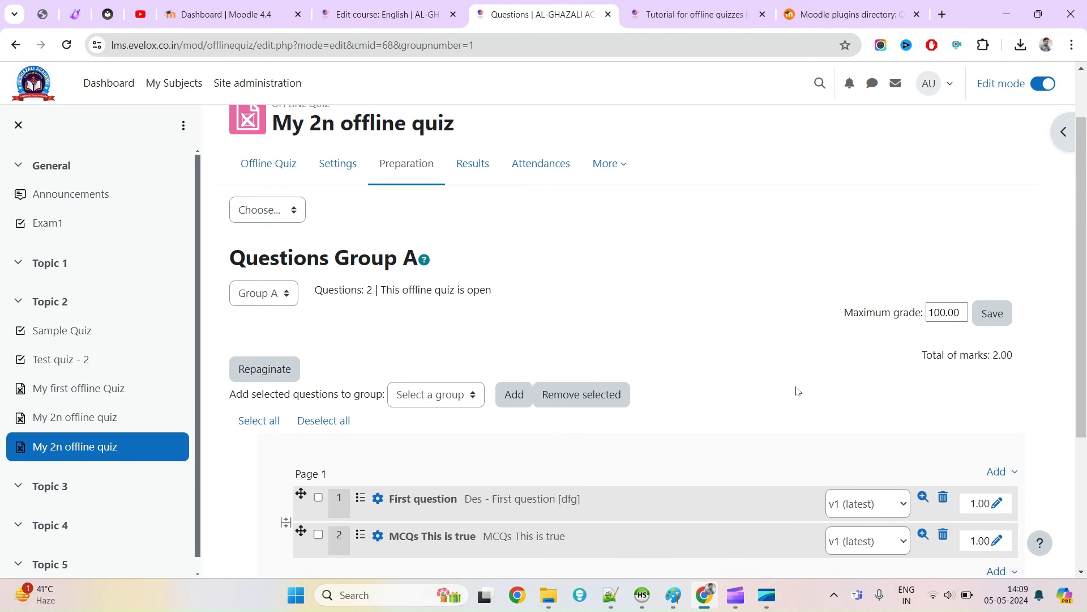
pyautogui.scroll(-2, 799, 371)
pyautogui.scroll(3, 799, 371)
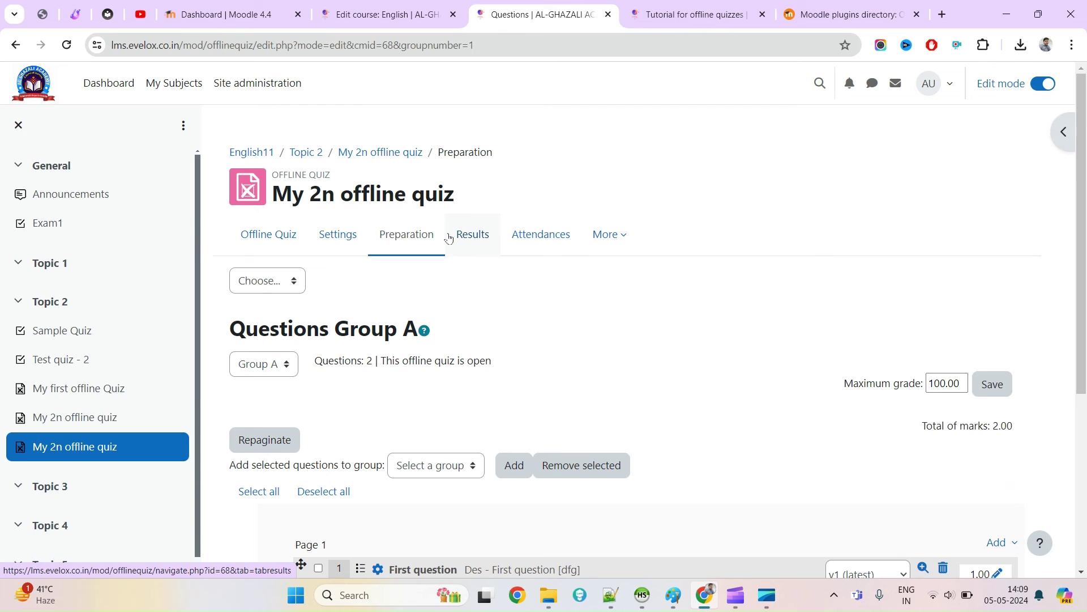
# Open the quiz's forms preview and examine how the Group A questions, image and answers are laid out
pyautogui.click(267, 280)
pyautogui.click(286, 331)
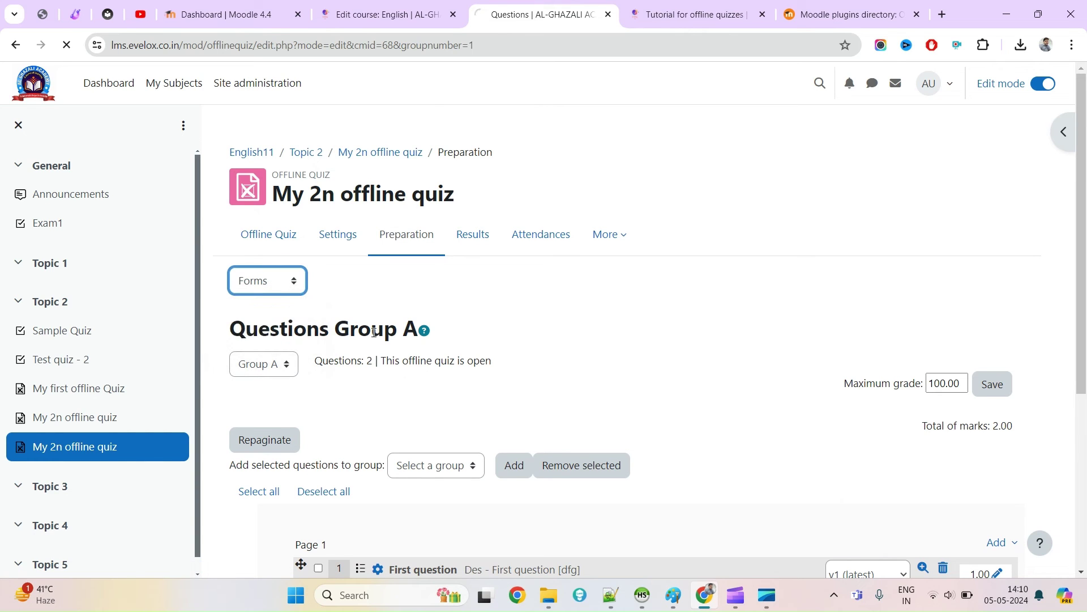
pyautogui.scroll(-3, 464, 352)
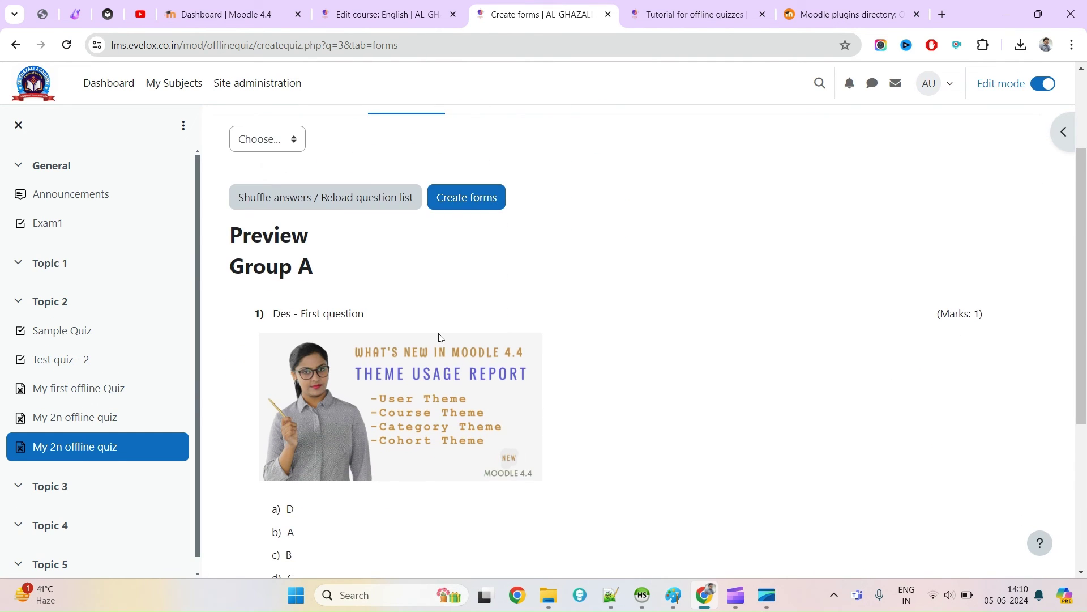
pyautogui.scroll(-5, 439, 339)
pyautogui.scroll(9, 439, 338)
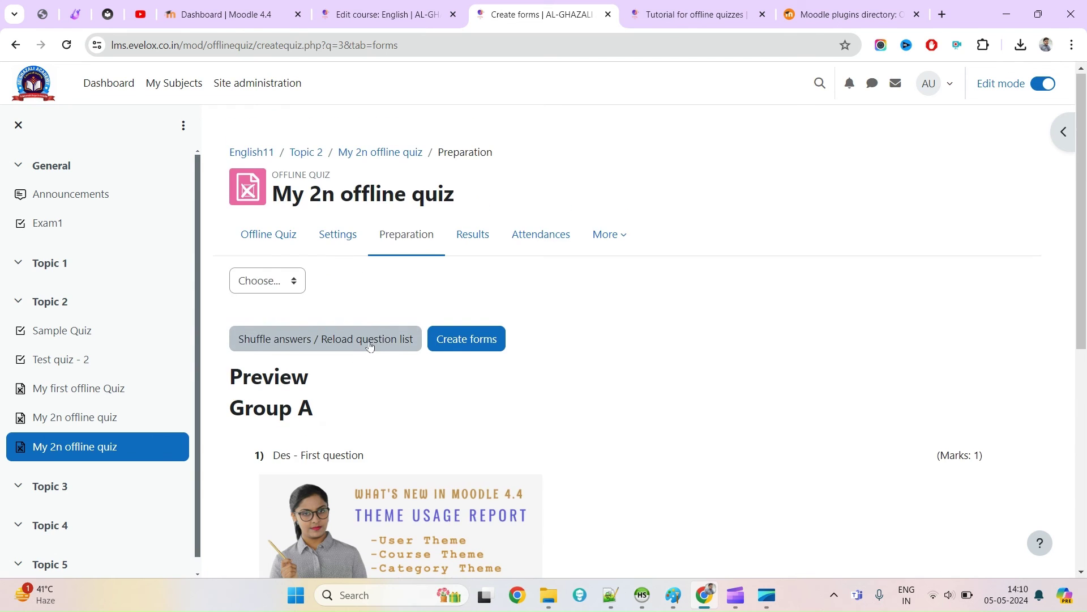
pyautogui.scroll(-5, 454, 272)
pyautogui.scroll(4, 454, 272)
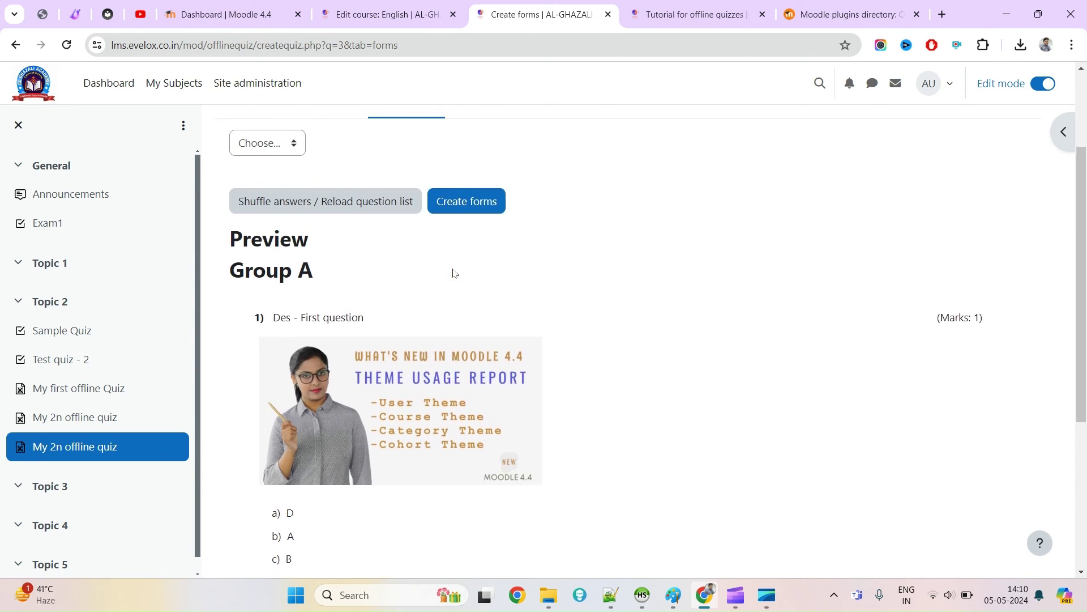
# Try to create the quiz's printable forms and read the messages on the forms page
pyautogui.click(481, 267)
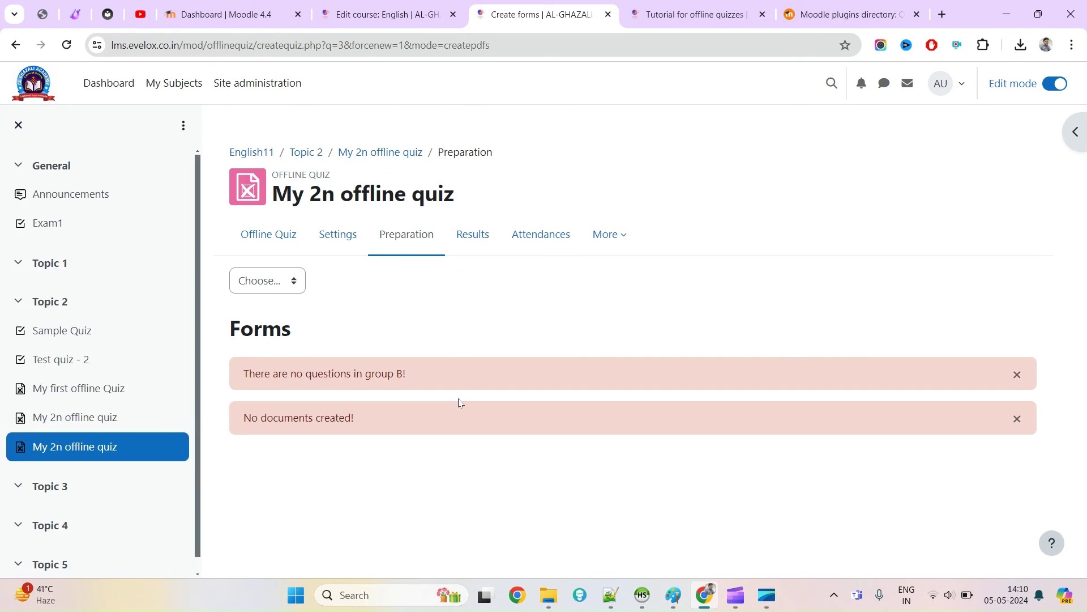
pyautogui.click(282, 288)
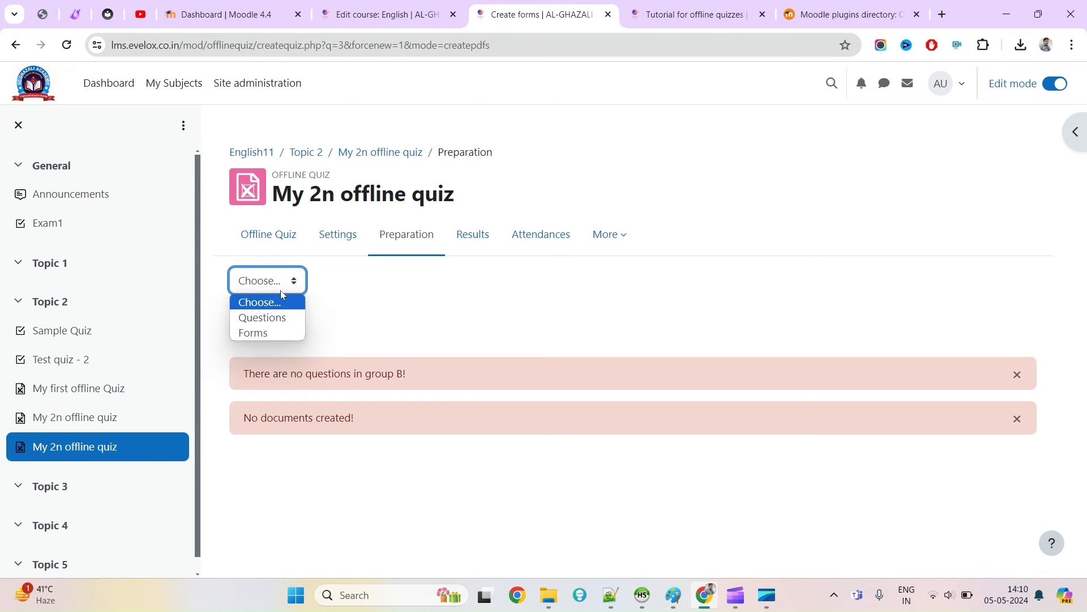
pyautogui.click(278, 369)
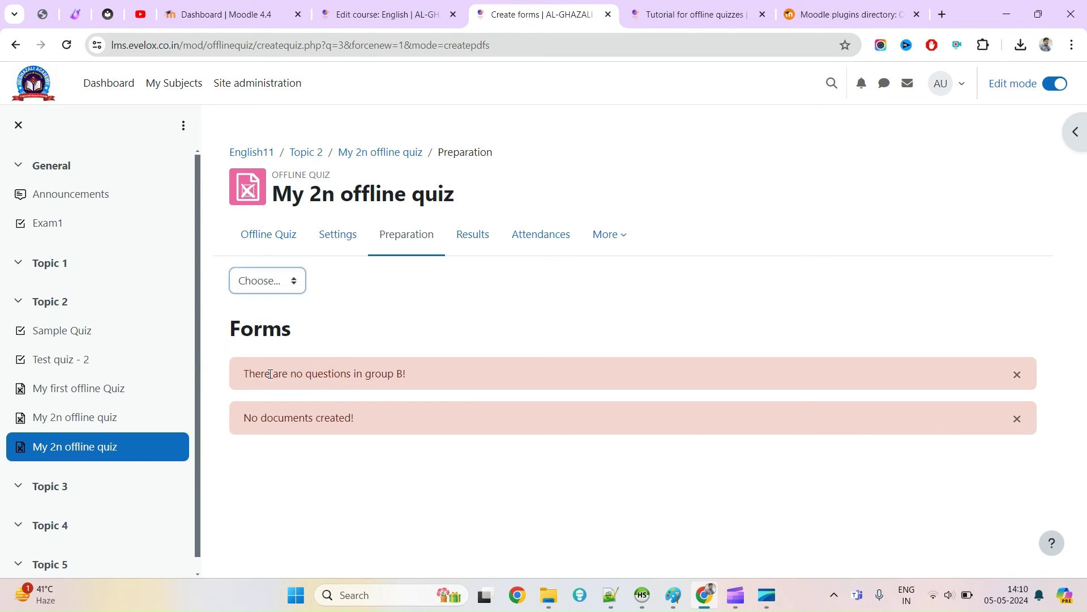
pyautogui.doubleClick(333, 376)
pyautogui.moveTo(333, 376); pyautogui.dragTo(395, 376)
pyautogui.click(445, 341)
# Check the question lists of Group B and Group A, going through the quiz overview
pyautogui.click(265, 237)
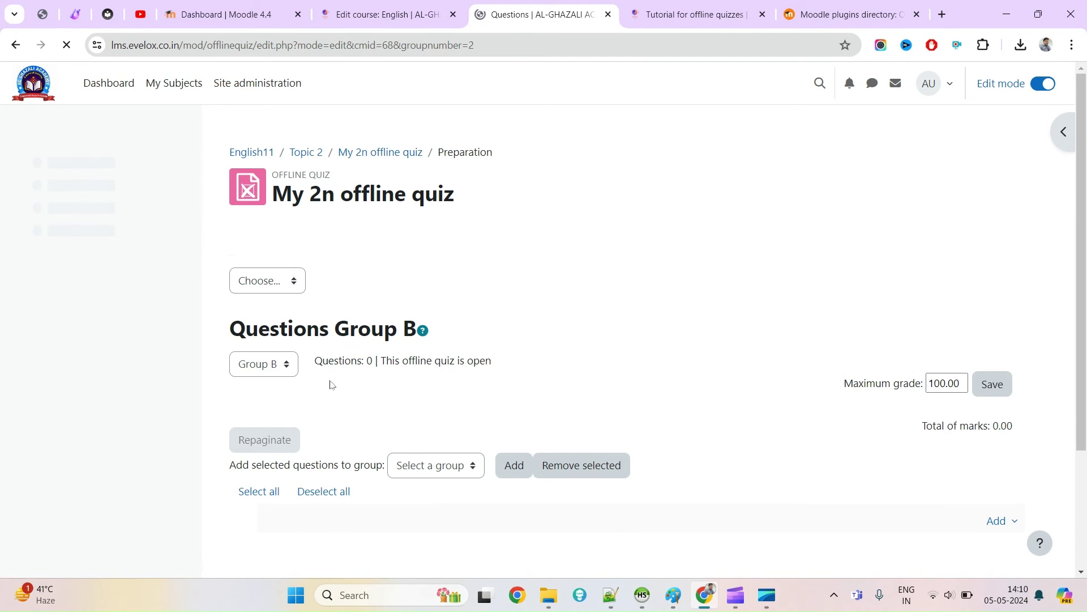
pyautogui.scroll(-1, 323, 328)
pyautogui.click(998, 379)
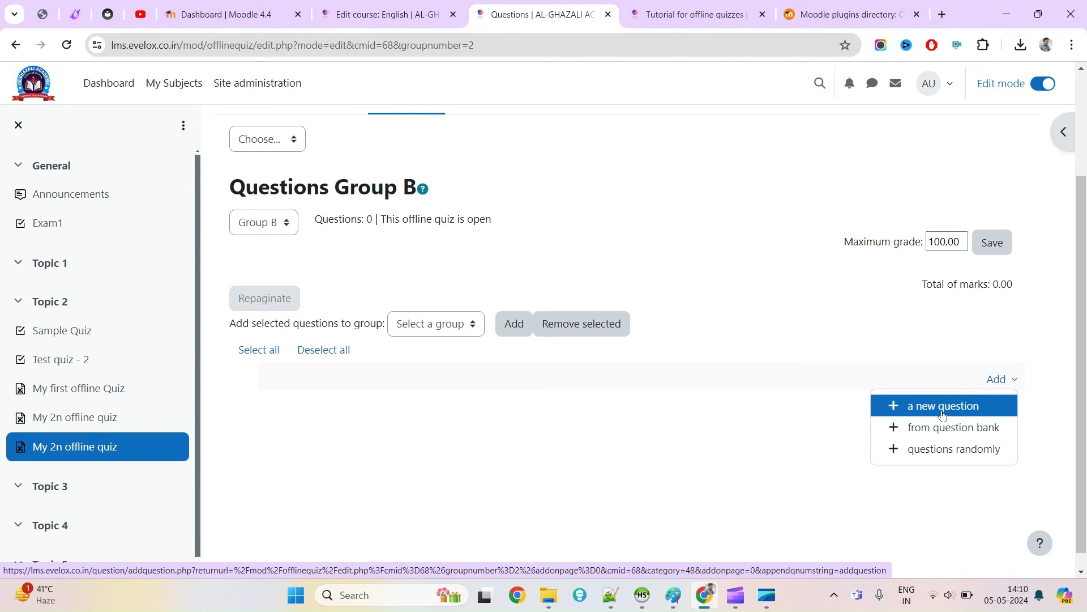
pyautogui.scroll(2, 529, 315)
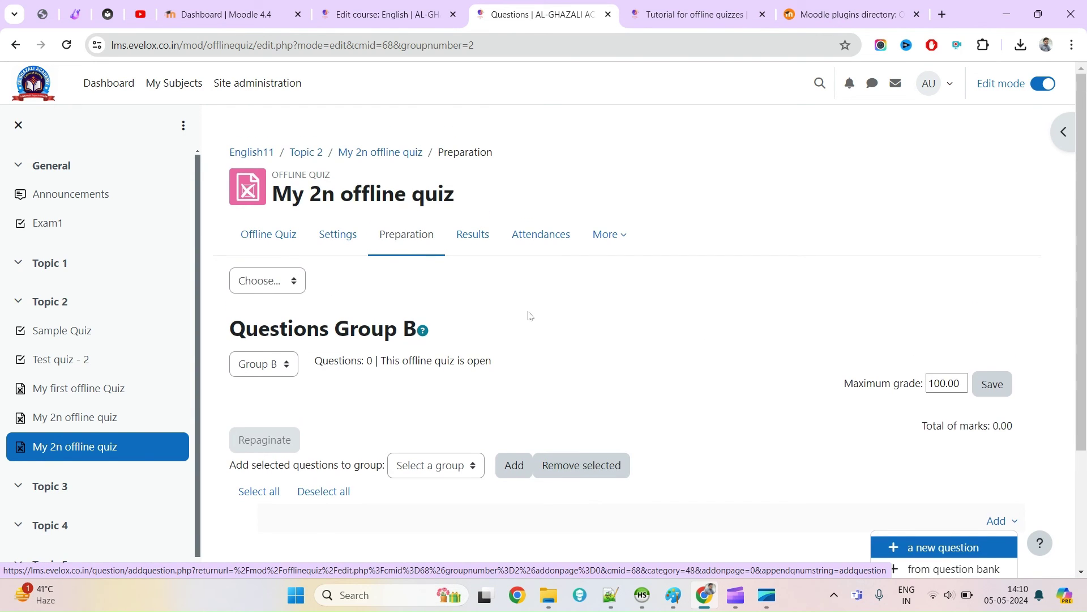
pyautogui.click(271, 238)
pyautogui.click(318, 369)
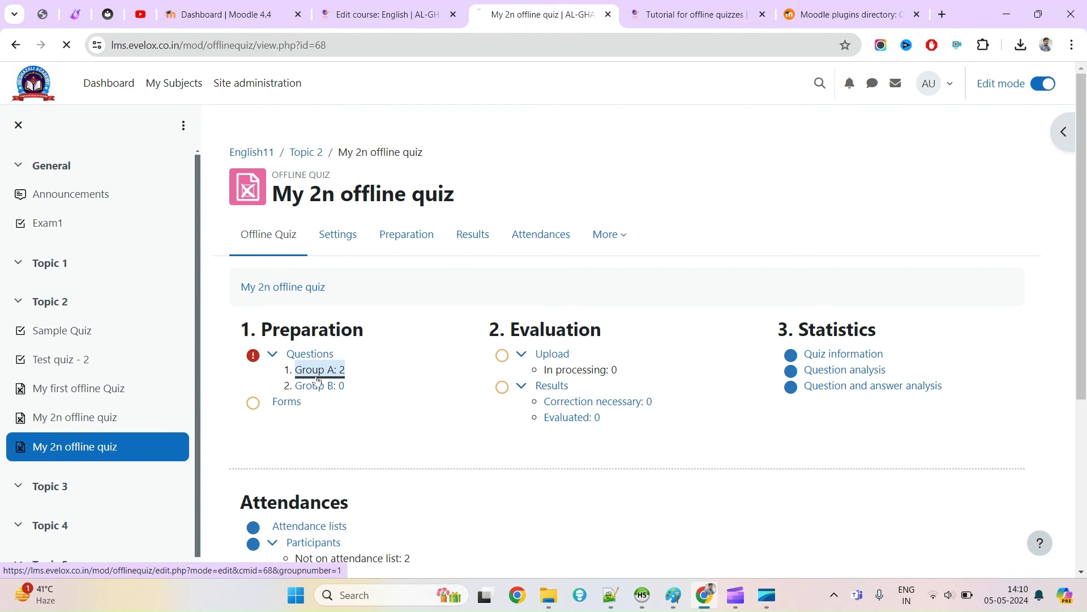
pyautogui.scroll(-2, 680, 385)
pyautogui.scroll(2, 627, 354)
# Return to the forms preview and try again to create the documents
pyautogui.click(276, 286)
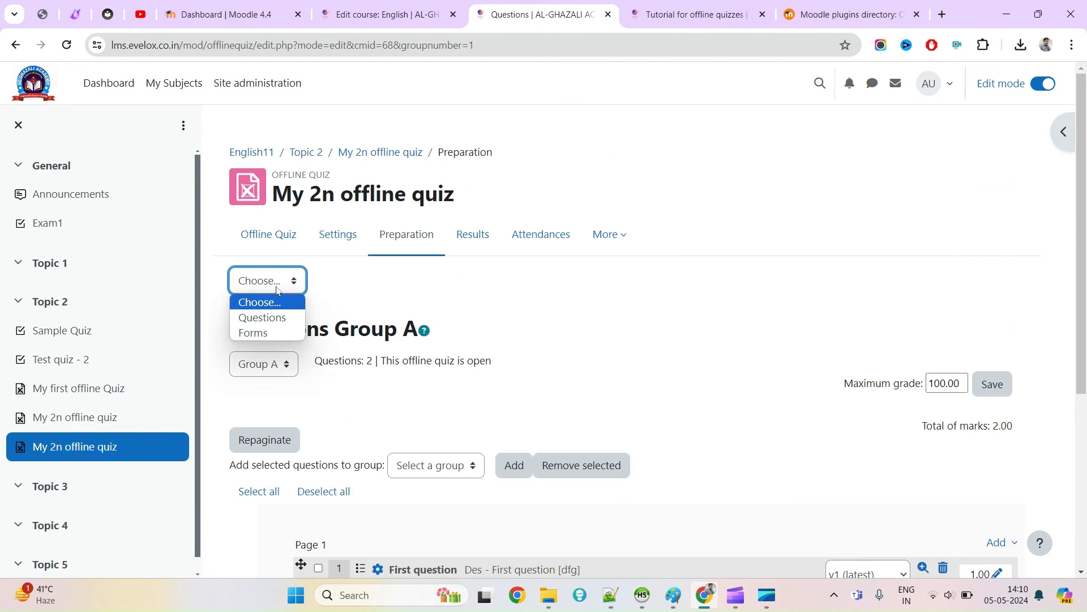
pyautogui.click(253, 333)
pyautogui.click(467, 339)
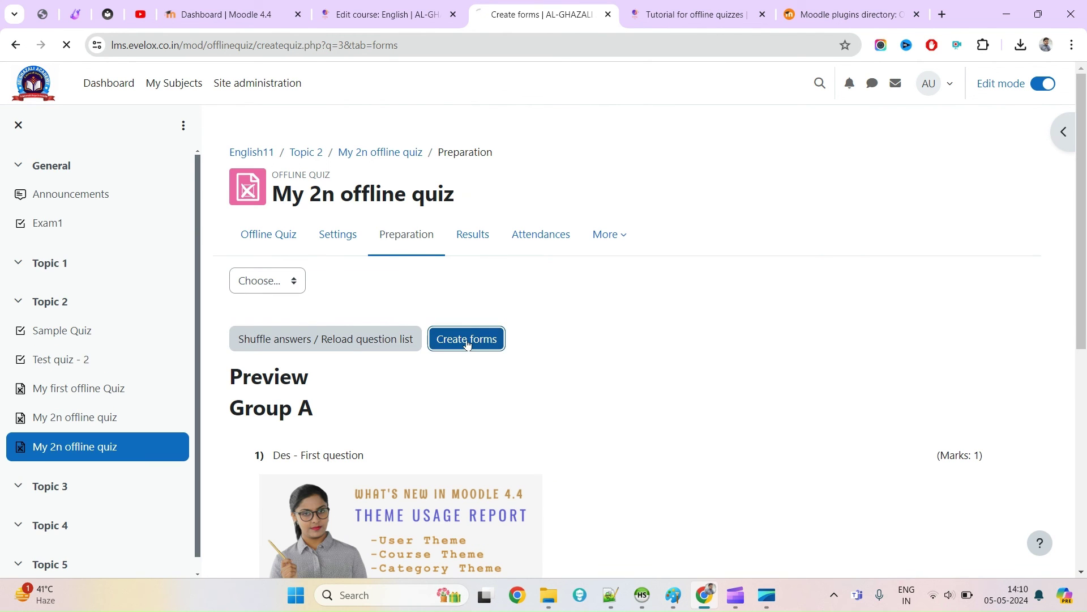
pyautogui.moveTo(236, 373); pyautogui.dragTo(525, 369)
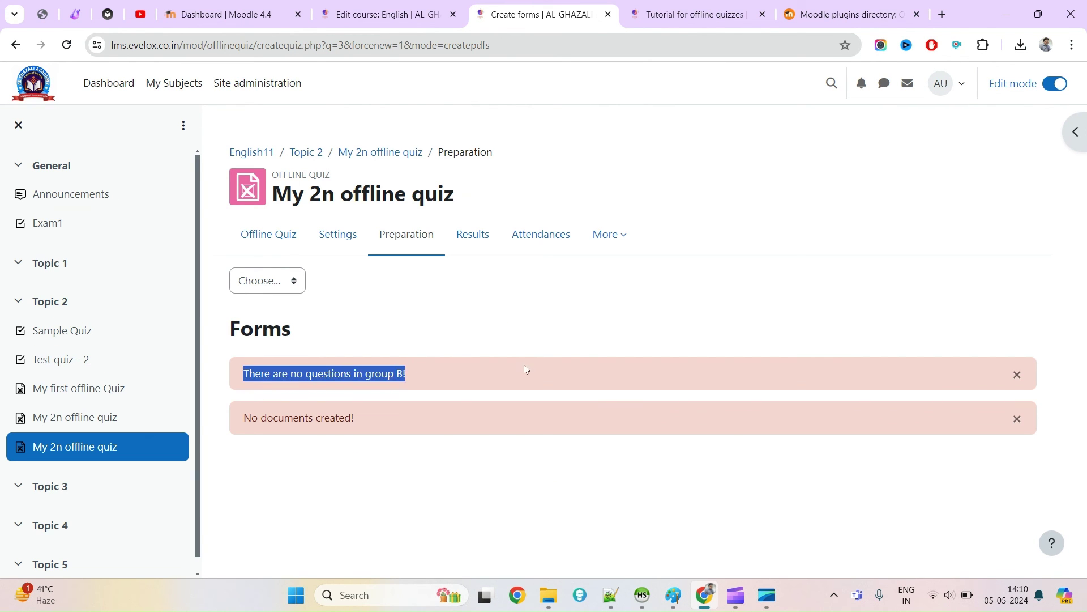
pyautogui.click(442, 432)
# Add Just description one, First question, MCQs This is true and updated 1stt option correct to Group B from the question bank
pyautogui.click(296, 243)
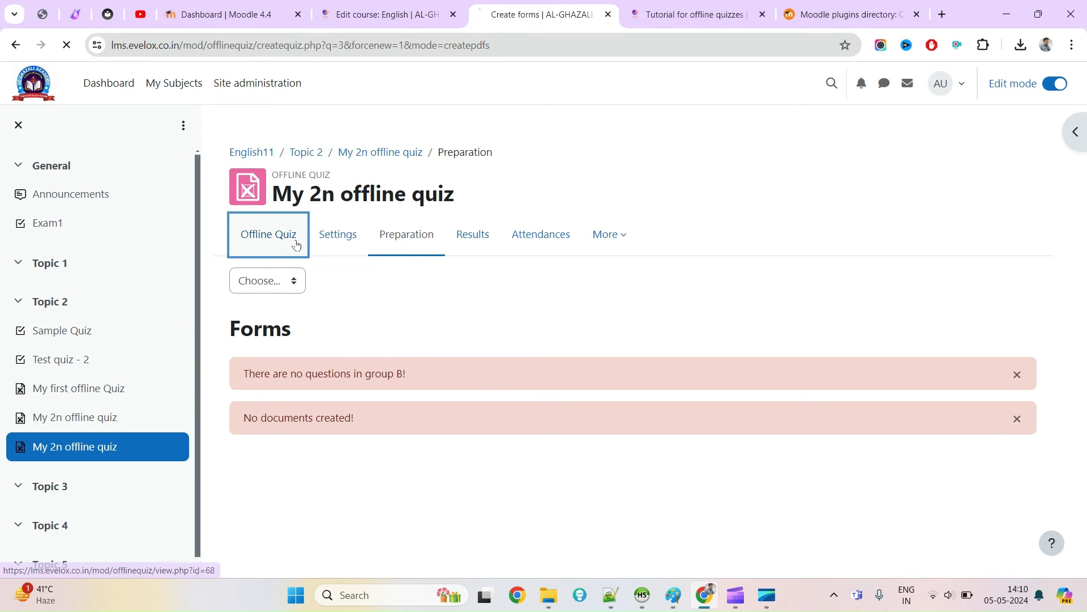
pyautogui.click(333, 389)
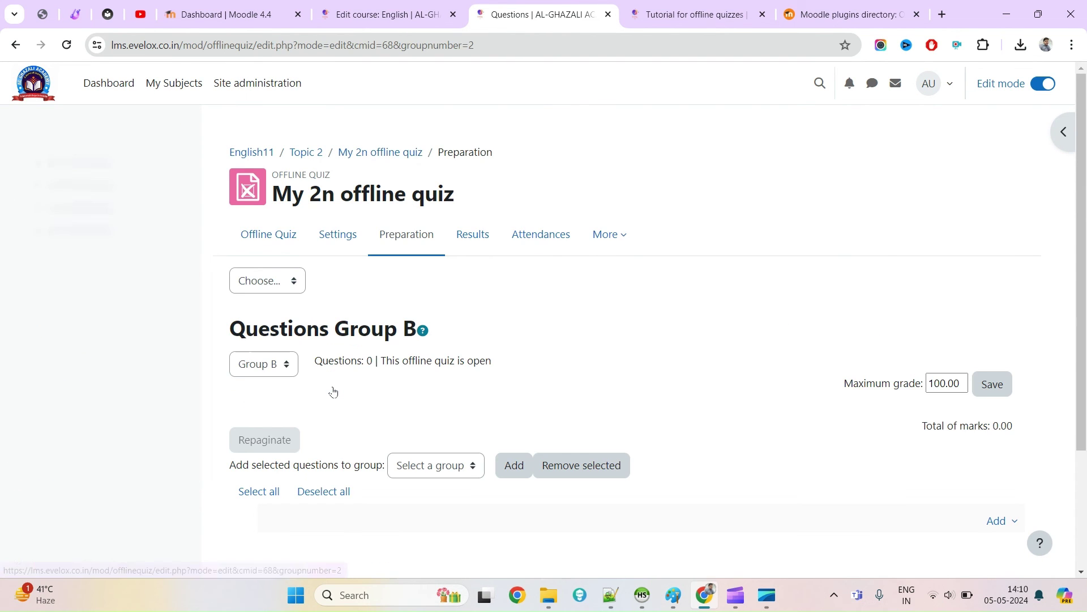
pyautogui.scroll(-4, 848, 462)
pyautogui.click(998, 379)
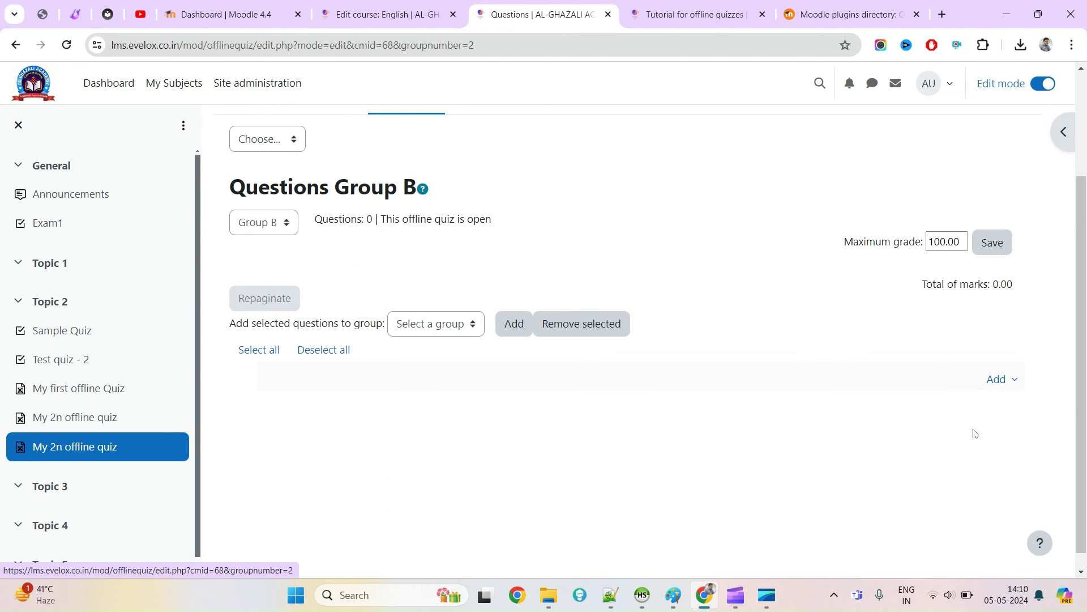
pyautogui.click(970, 428)
pyautogui.click(169, 284)
pyautogui.click(169, 300)
pyautogui.click(169, 316)
pyautogui.click(169, 333)
pyautogui.click(172, 360)
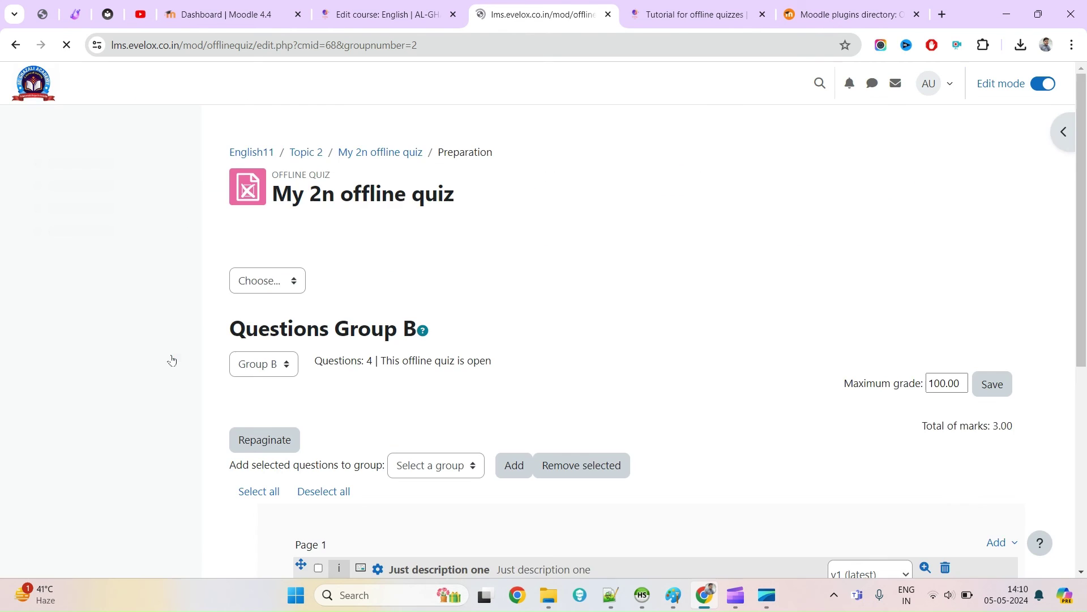
# Create the printable forms for both groups from the quiz overview and read the printing instructions
pyautogui.scroll(-5, 447, 437)
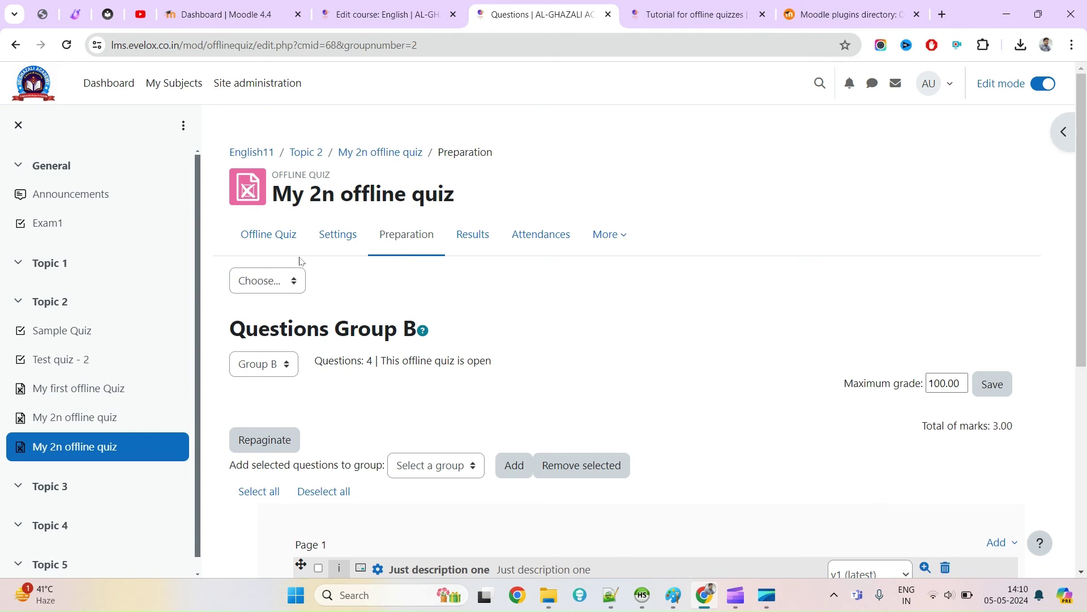
pyautogui.click(247, 235)
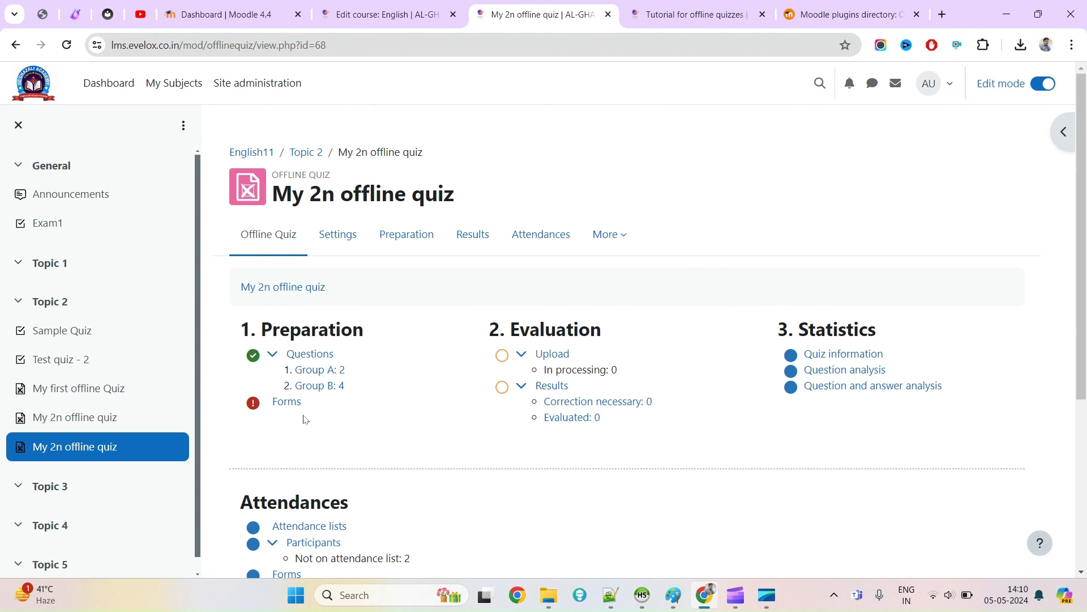
pyautogui.click(284, 403)
pyautogui.click(482, 347)
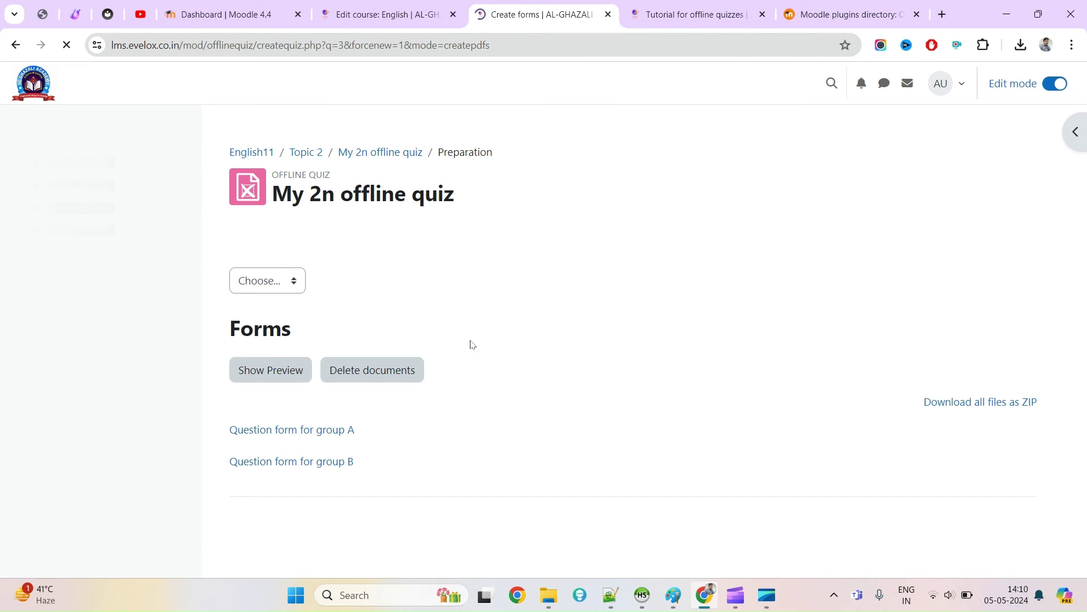
pyautogui.scroll(-2, 345, 435)
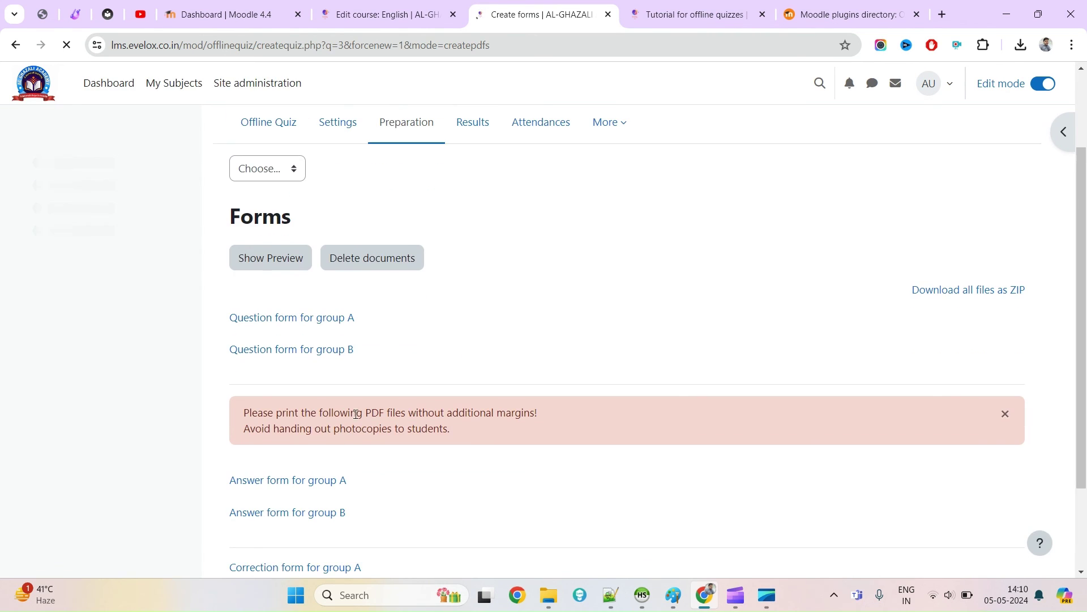
pyautogui.moveTo(408, 413); pyautogui.dragTo(519, 418)
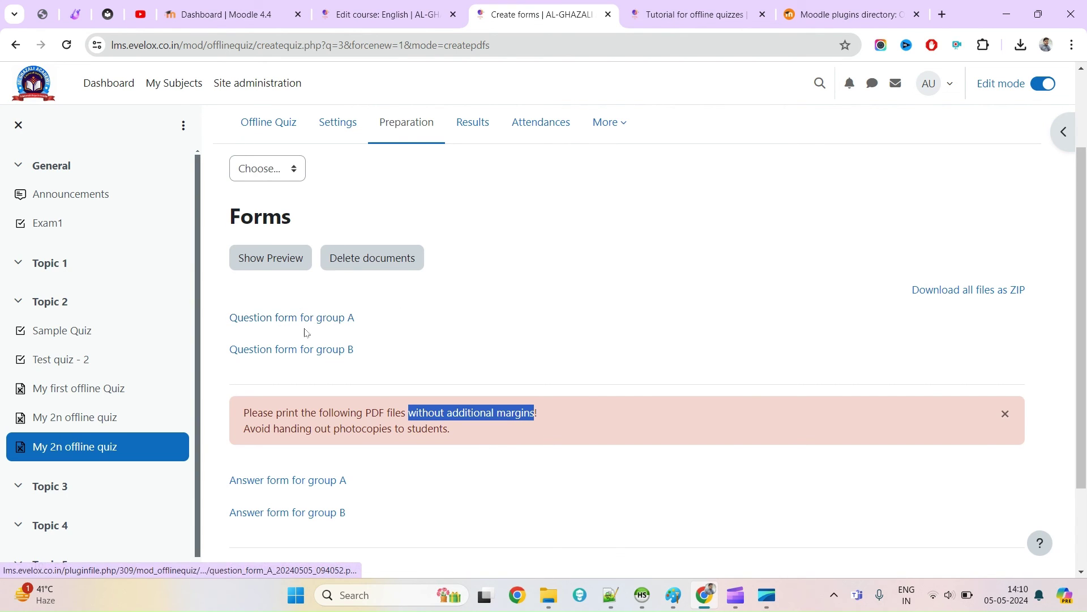
# Download all form files as a ZIP and open its Question forms folder
pyautogui.click(989, 294)
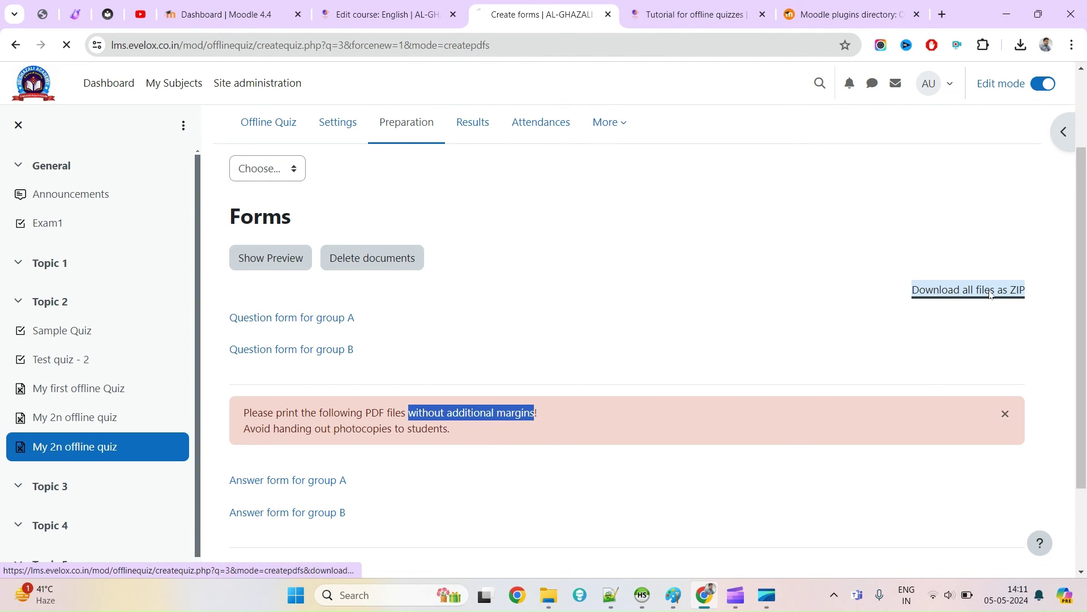
pyautogui.click(1020, 45)
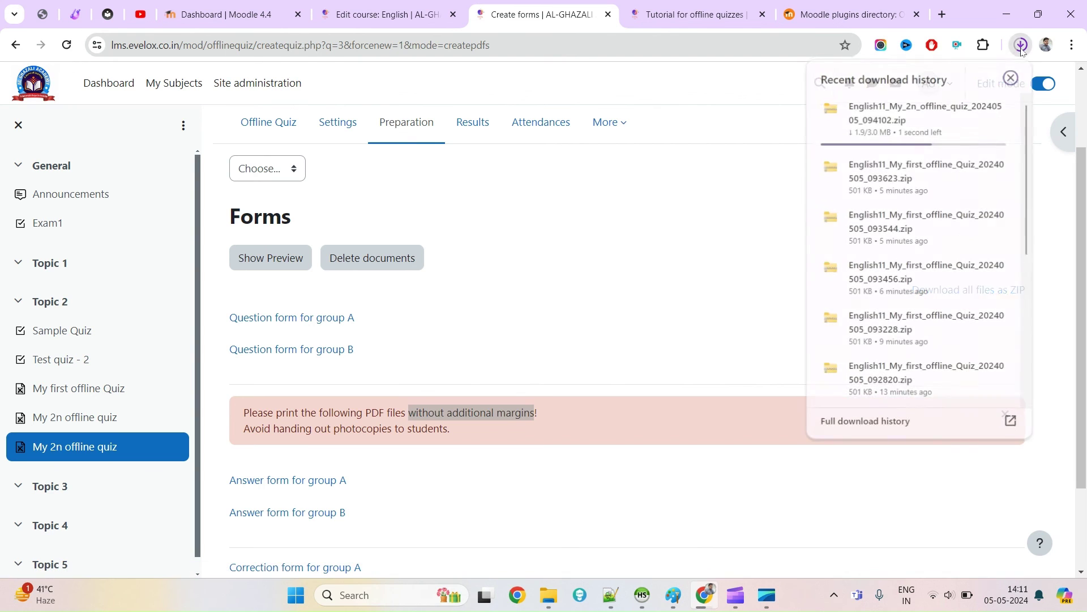
pyautogui.click(913, 141)
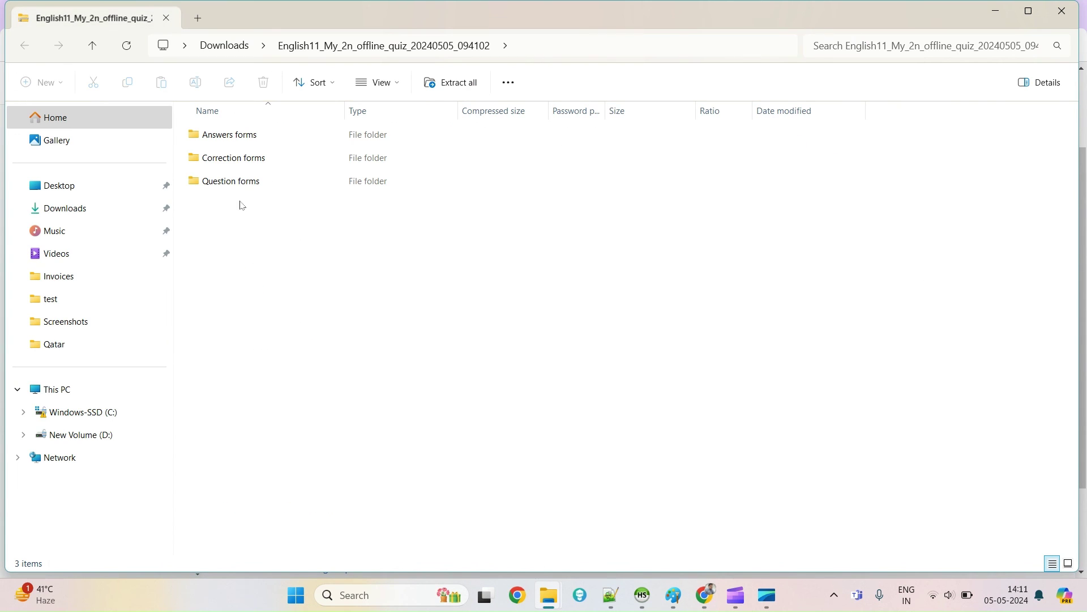
pyautogui.doubleClick(242, 181)
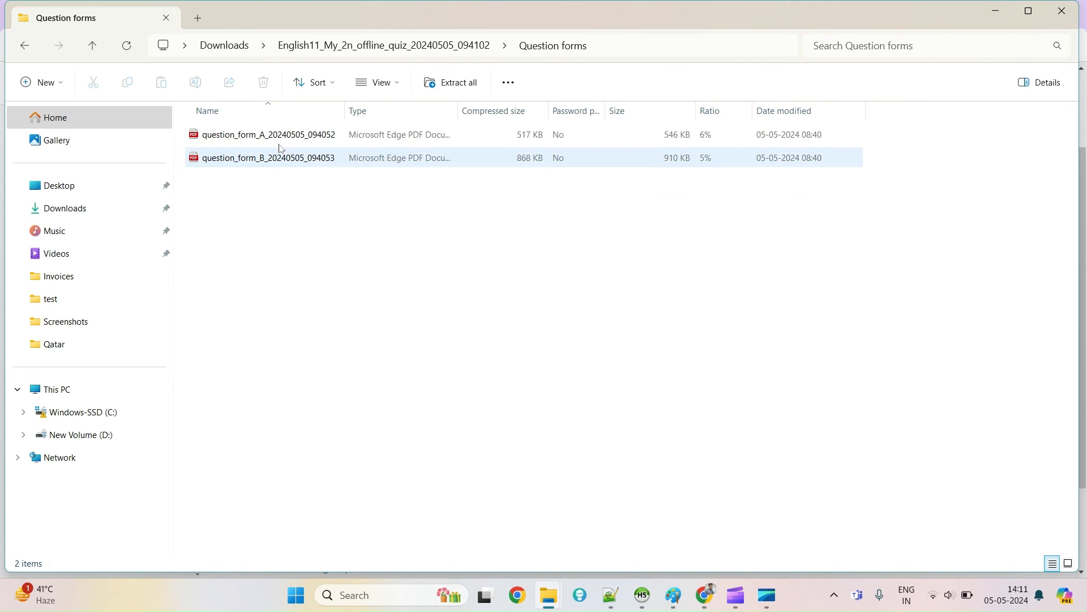
# Open the Group A question form PDF and examine how its questions, image and answers are laid out
pyautogui.moveTo(346, 103); pyautogui.dragTo(342, 103)
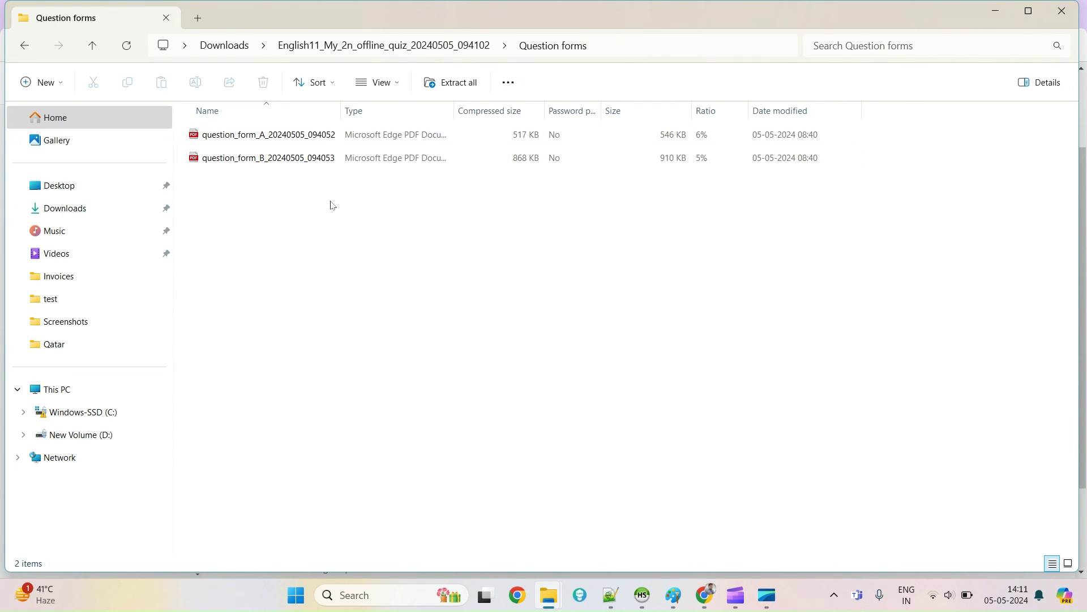
pyautogui.click(260, 138)
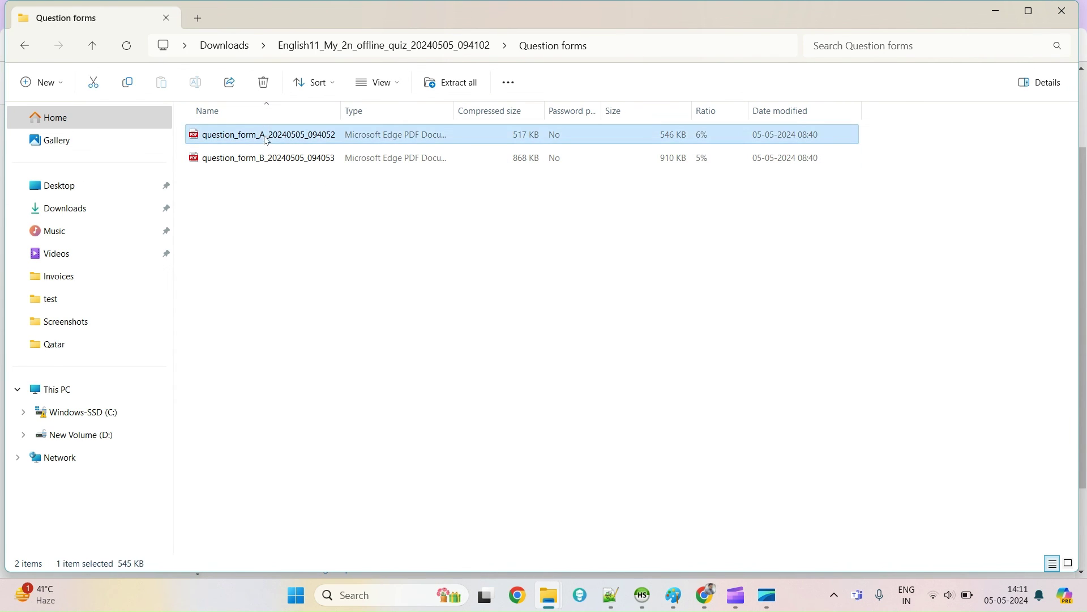
pyautogui.doubleClick(264, 138)
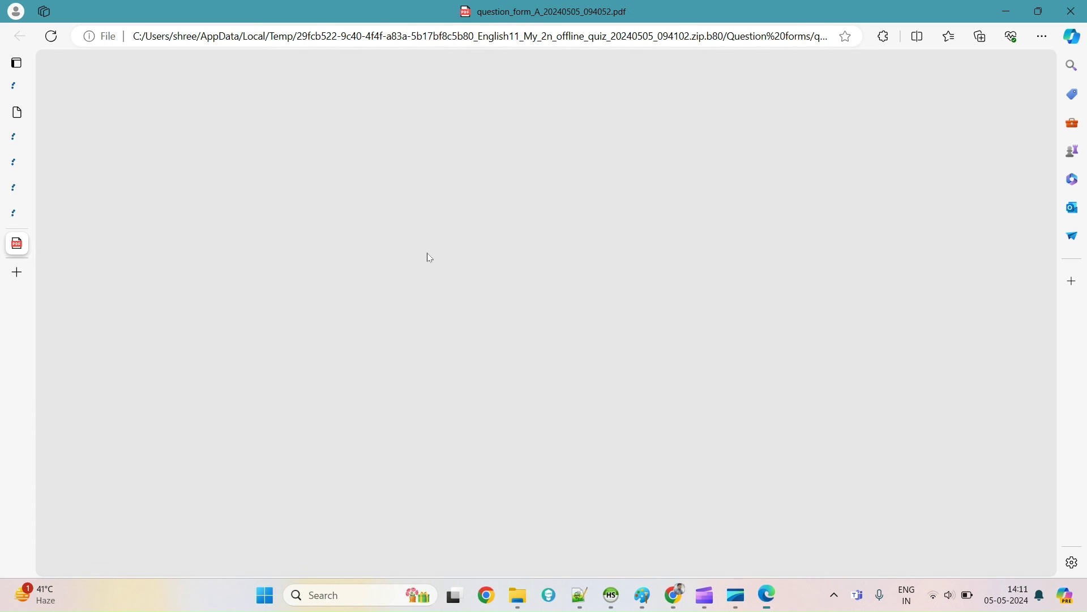
pyautogui.scroll(-10, 579, 328)
pyautogui.scroll(-4, 580, 330)
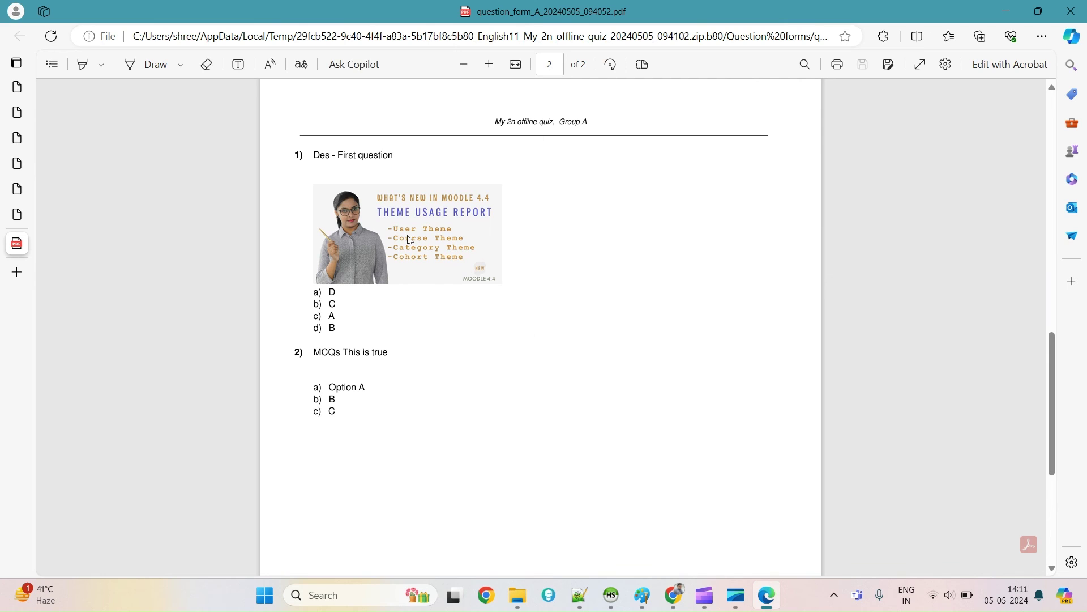
pyautogui.scroll(1, 478, 287)
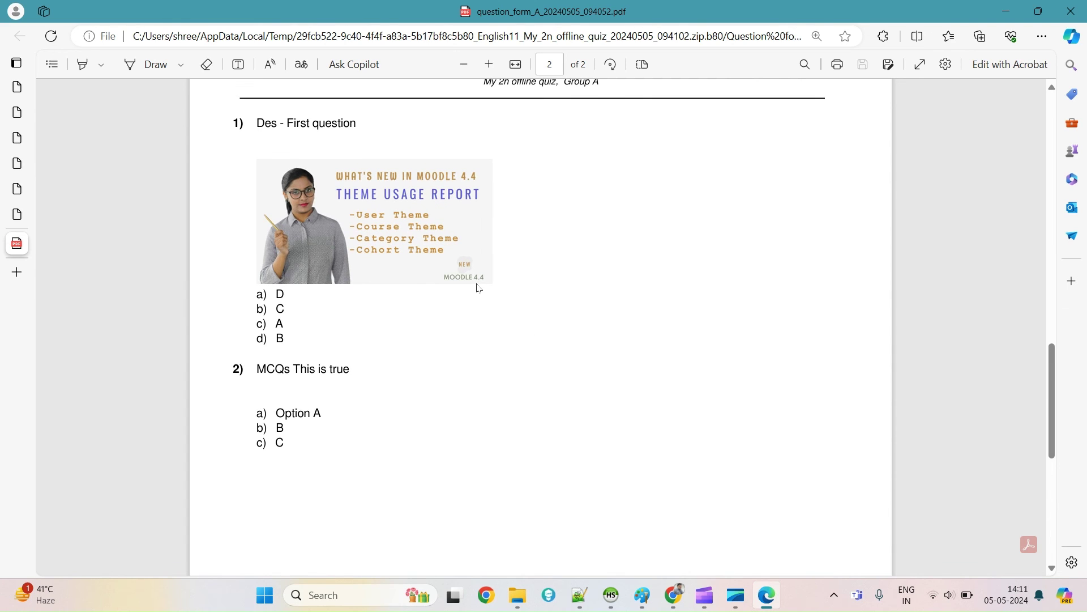
pyautogui.moveTo(260, 198); pyautogui.dragTo(379, 202)
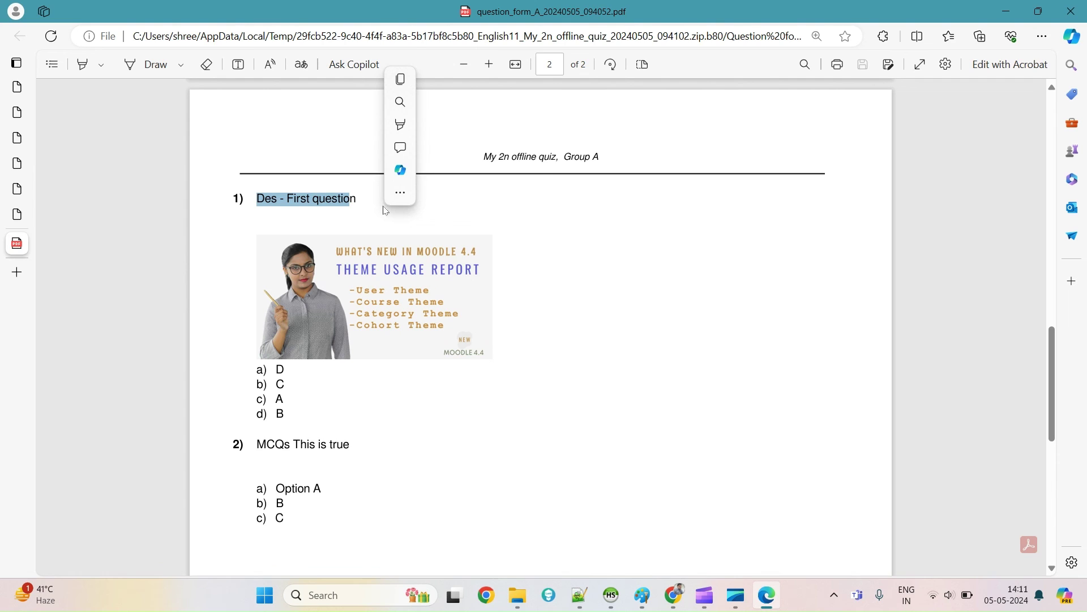
pyautogui.click(412, 399)
pyautogui.moveTo(267, 198); pyautogui.dragTo(357, 199)
pyautogui.click(356, 293)
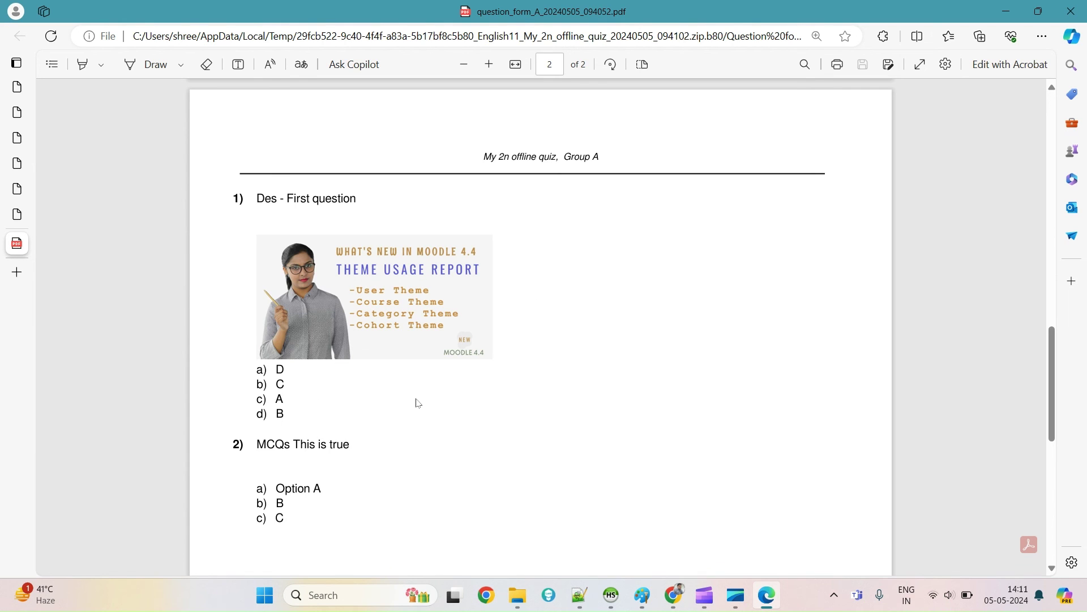
pyautogui.scroll(-5, 416, 406)
pyautogui.scroll(8, 417, 407)
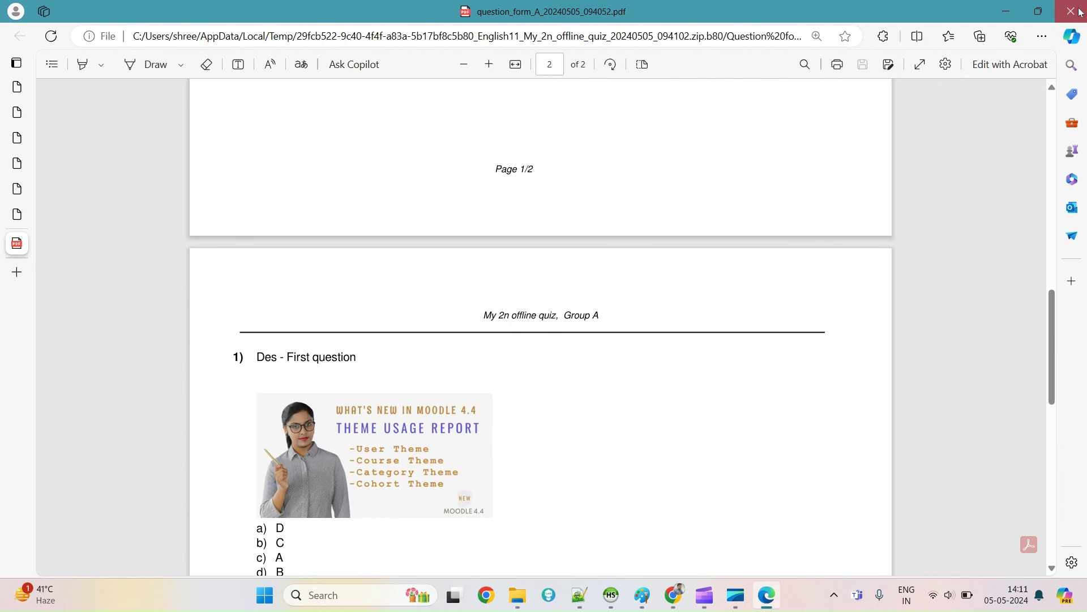
# Close the Group A form, then open the Group B question form PDF and examine its questions, images and answer order
pyautogui.click(1080, 12)
pyautogui.click(358, 163)
pyautogui.doubleClick(358, 160)
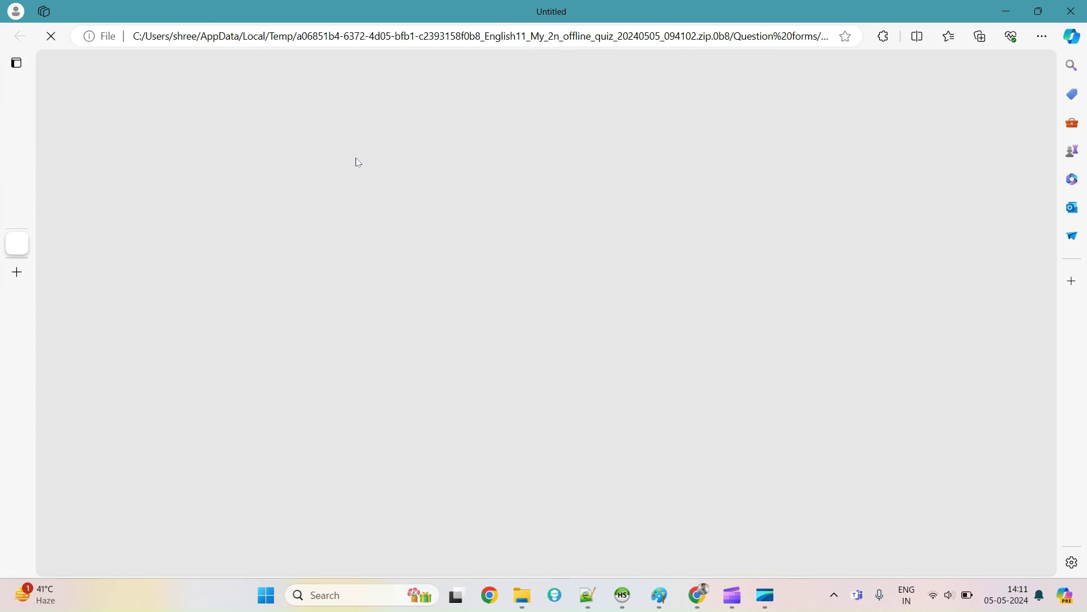
pyautogui.scroll(-10, 692, 386)
pyautogui.scroll(-6, 690, 390)
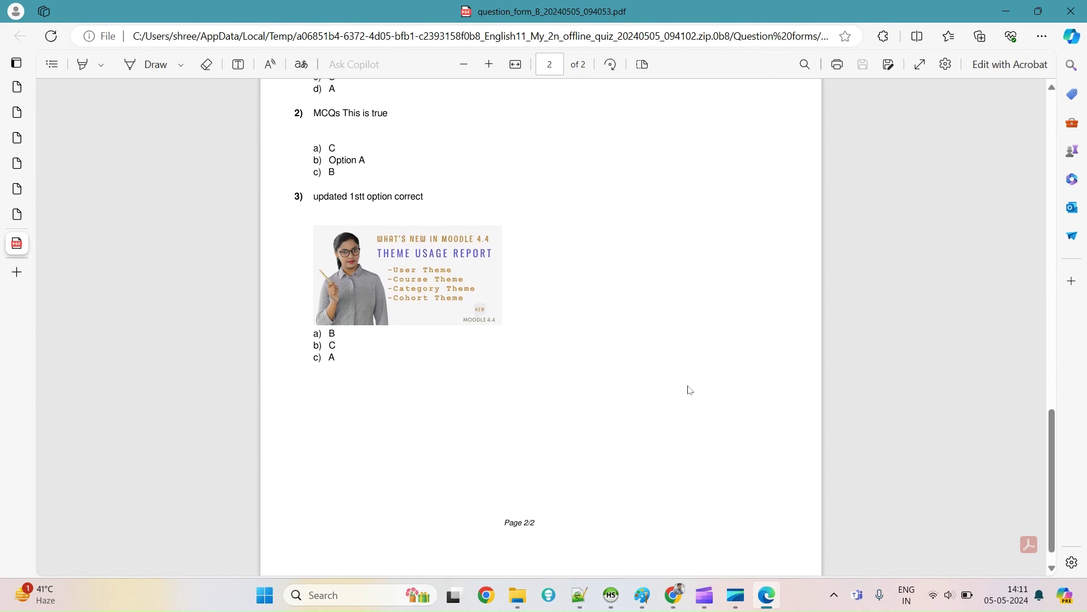
pyautogui.scroll(4, 690, 389)
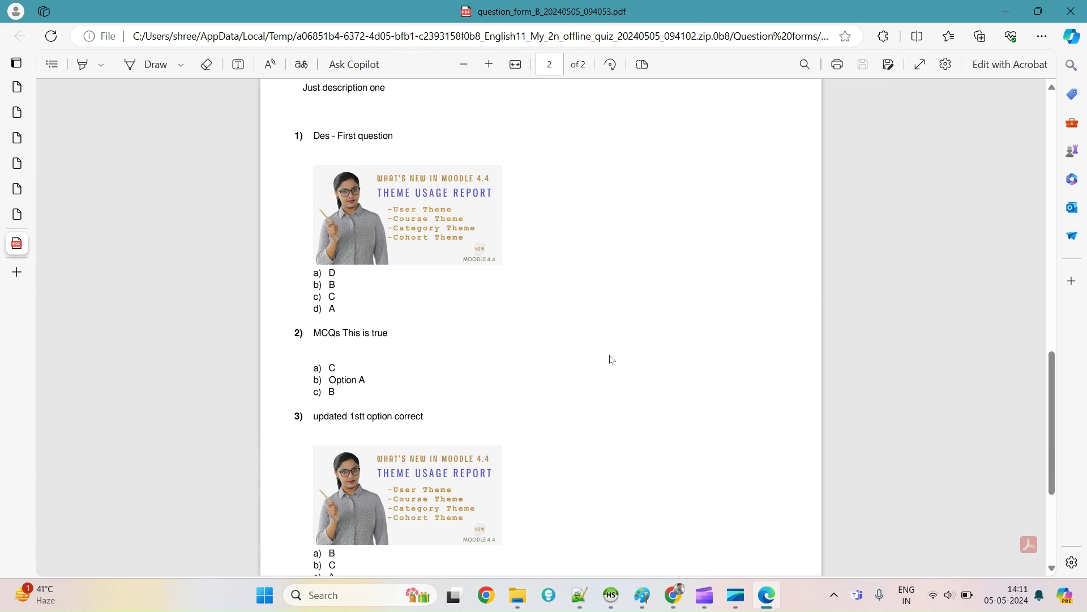
pyautogui.scroll(2, 589, 272)
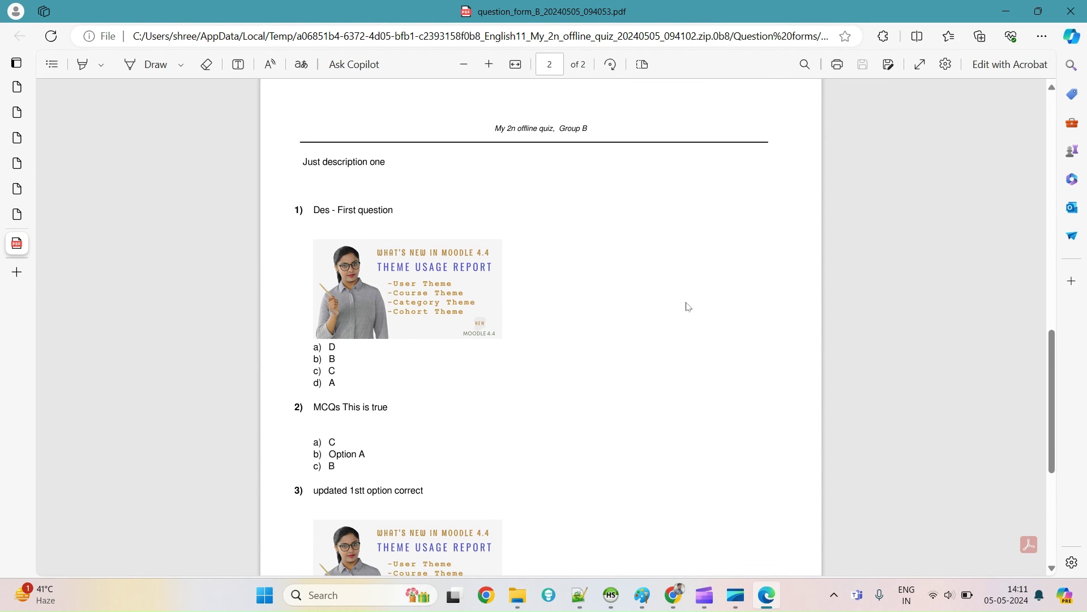
# Close the Group B question form and open the Group A answer form PDF from the archive's Answers forms folder
pyautogui.click(1070, 11)
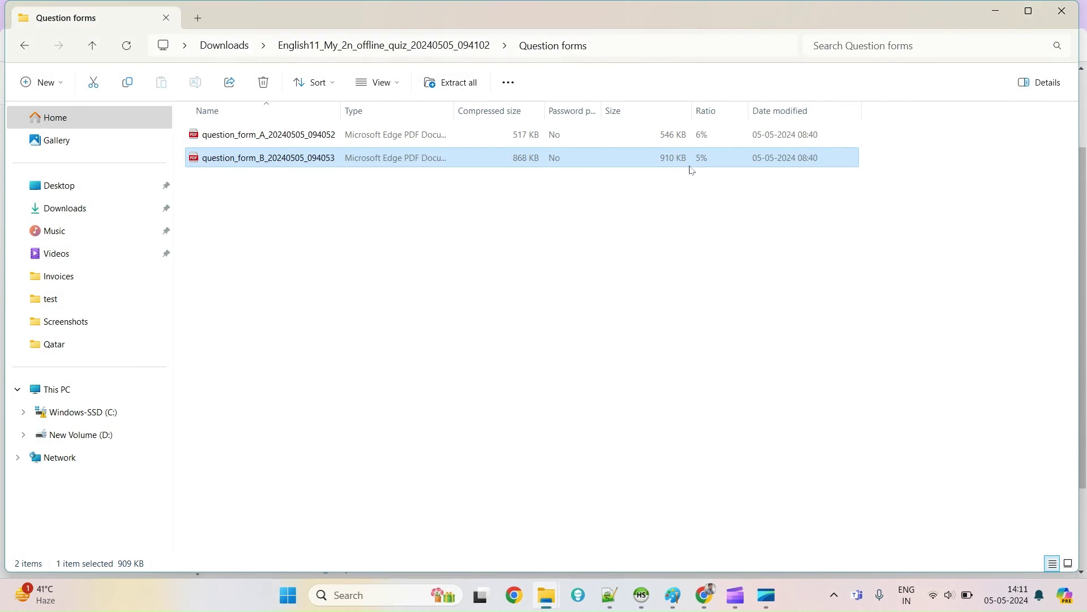
pyautogui.click(453, 51)
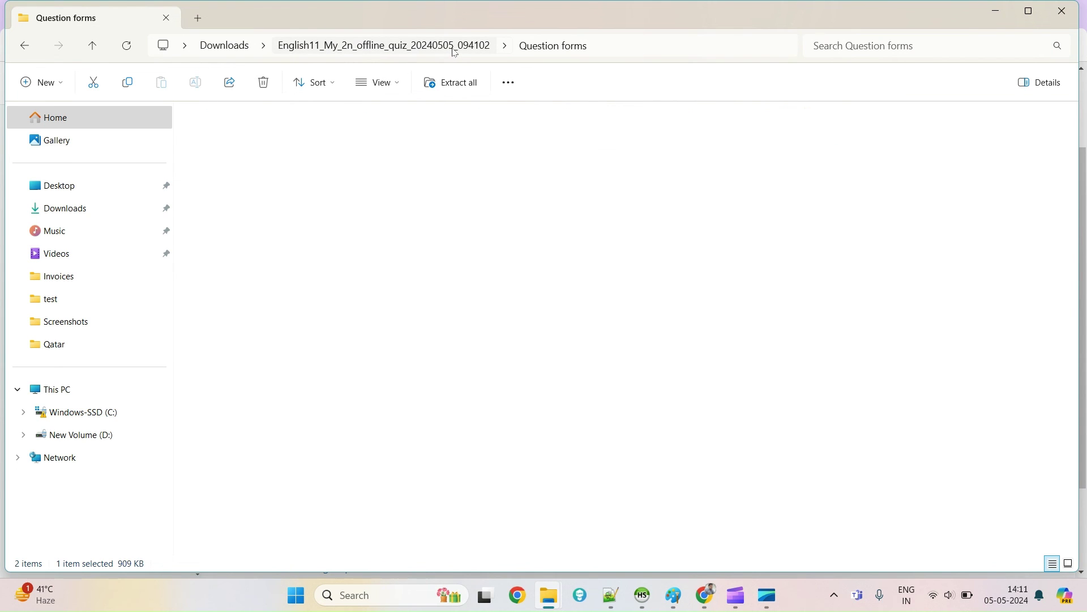
pyautogui.doubleClick(250, 136)
pyautogui.doubleClick(268, 137)
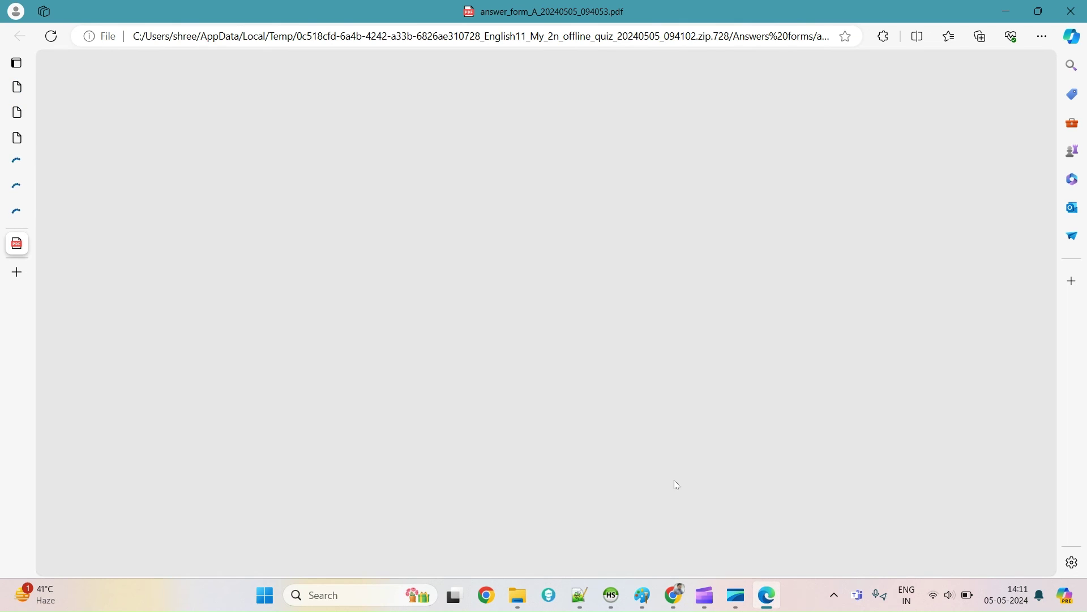
# Examine the Group A answer form's name fields, ID number grid, marking instructions and answer boxes, and close it
pyautogui.scroll(-5, 428, 325)
pyautogui.scroll(3, 428, 325)
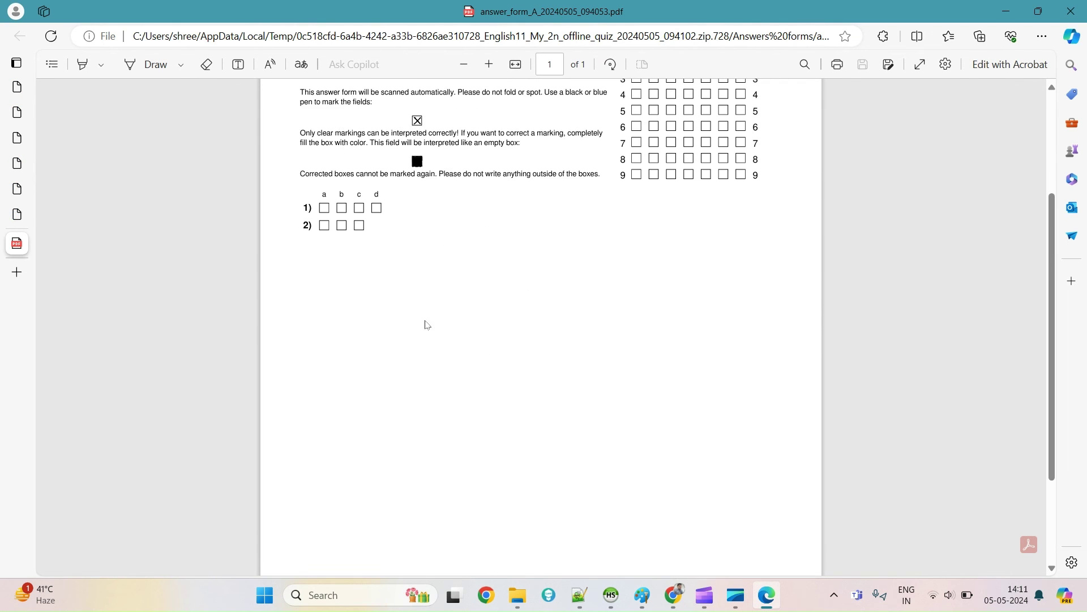
pyautogui.scroll(-1, 377, 284)
pyautogui.scroll(1, 372, 367)
pyautogui.scroll(-3, 380, 323)
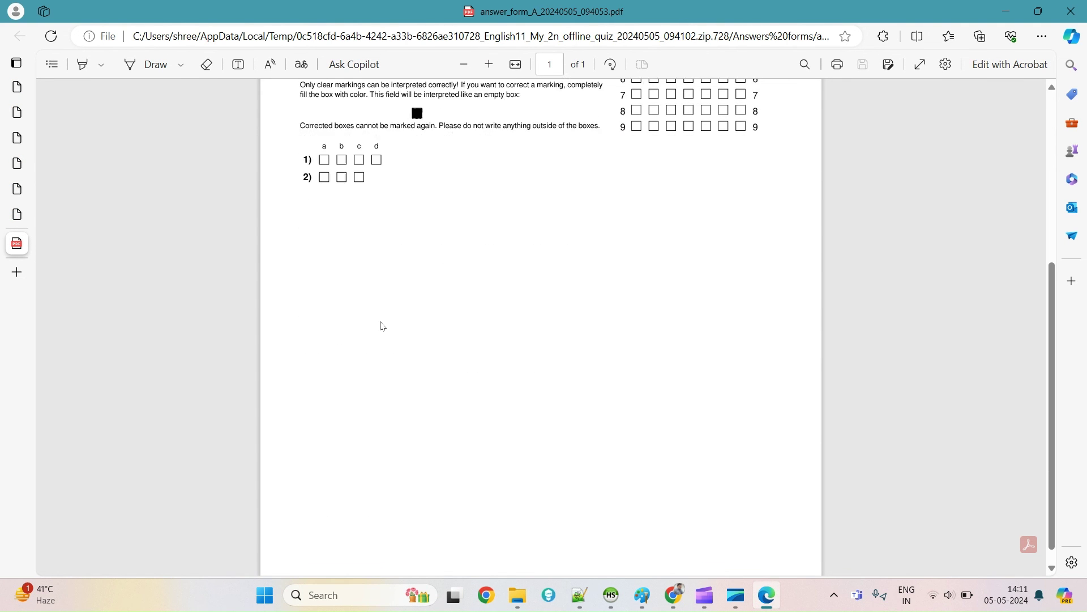
pyautogui.scroll(5, 377, 314)
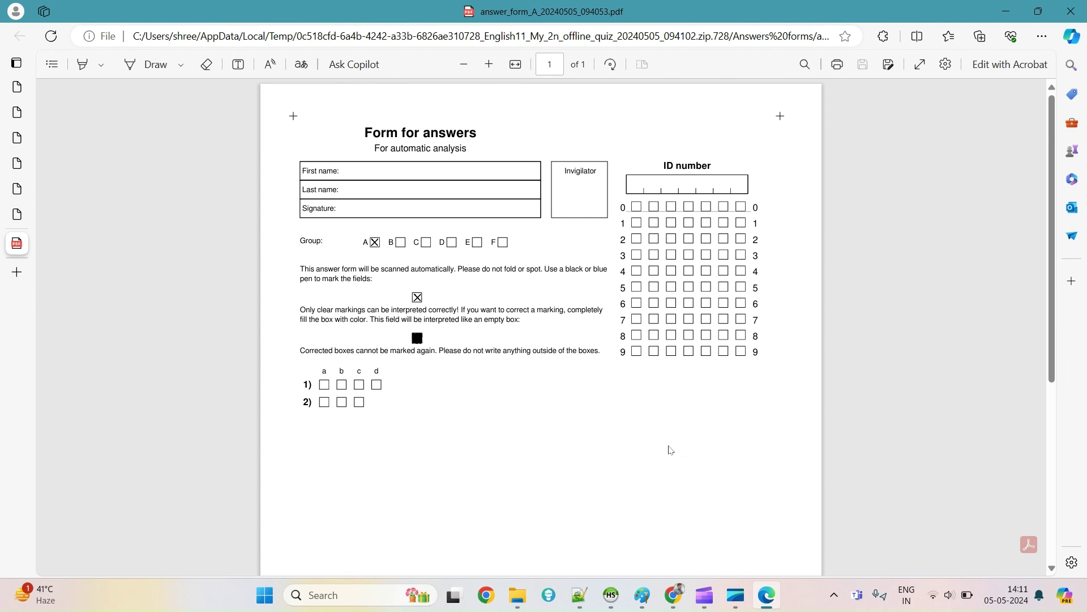
pyautogui.scroll(1, 589, 364)
pyautogui.scroll(-2, 589, 364)
pyautogui.scroll(1, 589, 364)
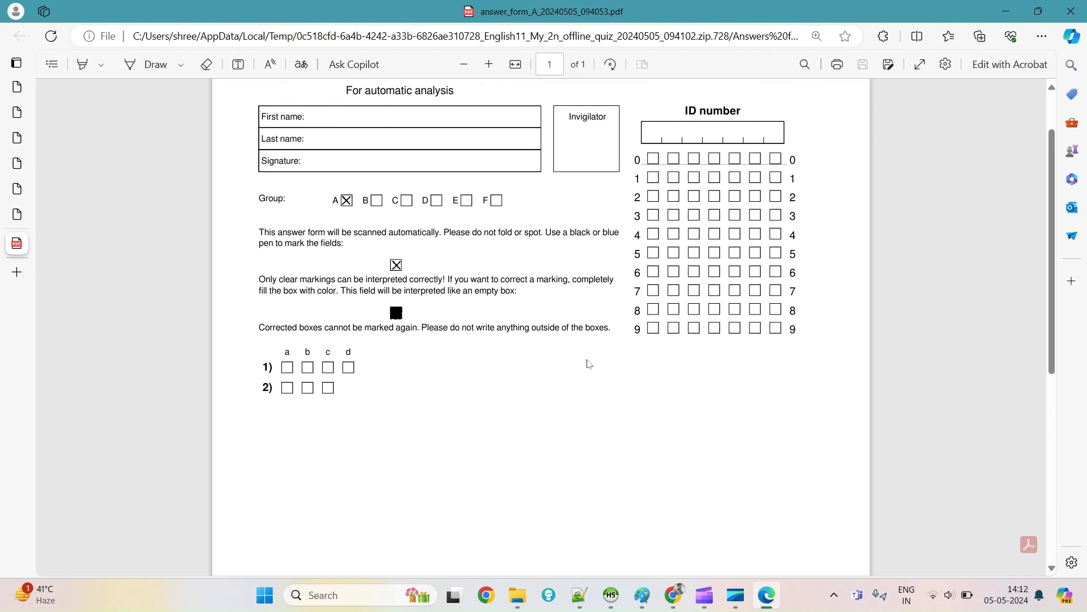
pyautogui.scroll(-3, 545, 368)
pyautogui.scroll(5, 545, 368)
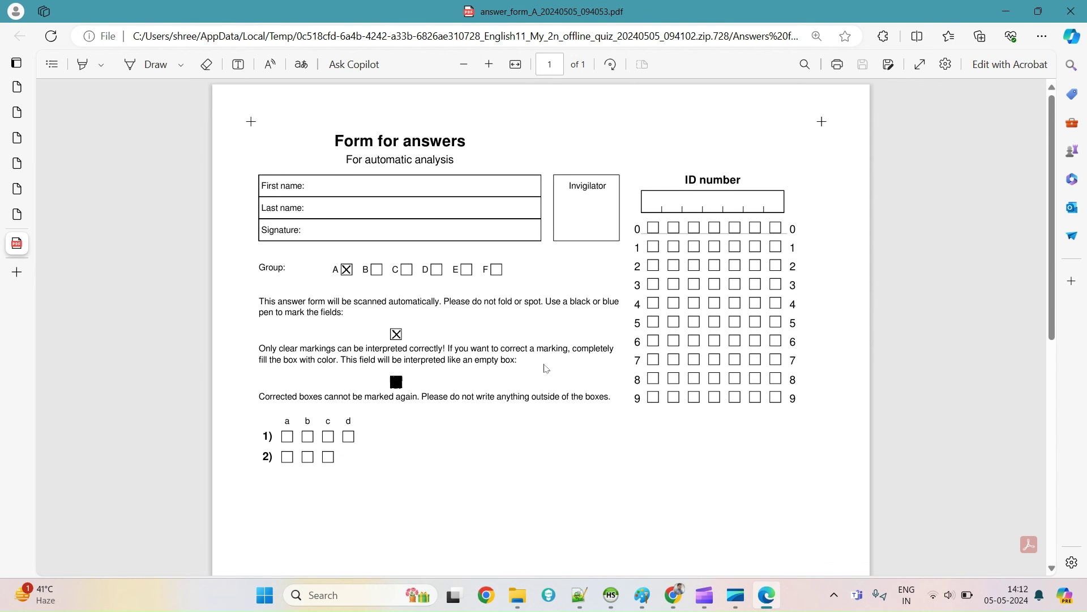
pyautogui.click(1054, 12)
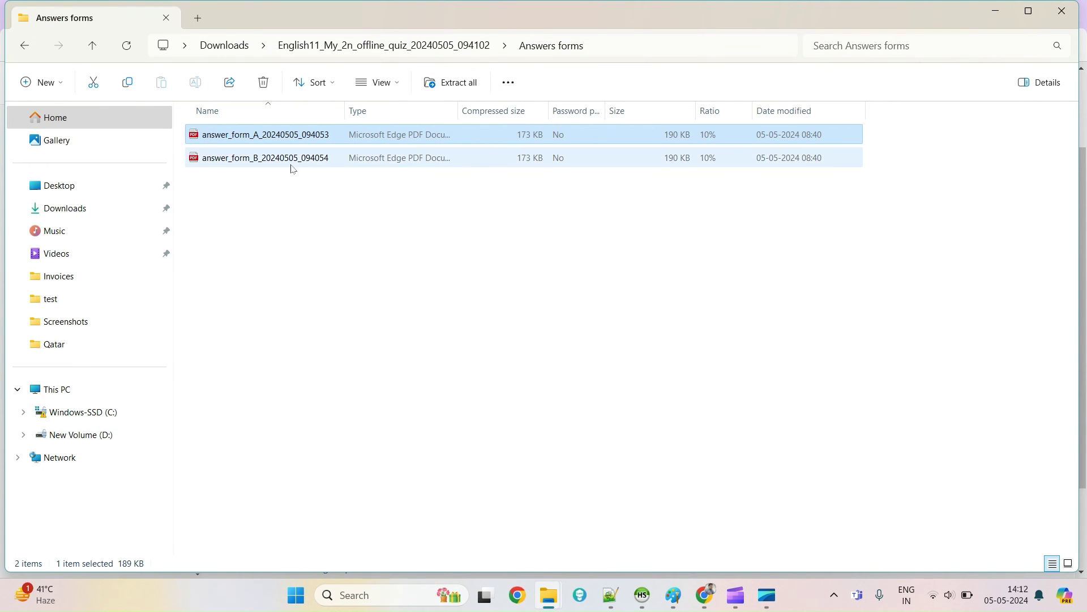
# Open the Group A correction form PDF from the Correction forms folder, check the correct answer to the first question, and close it
pyautogui.click(444, 46)
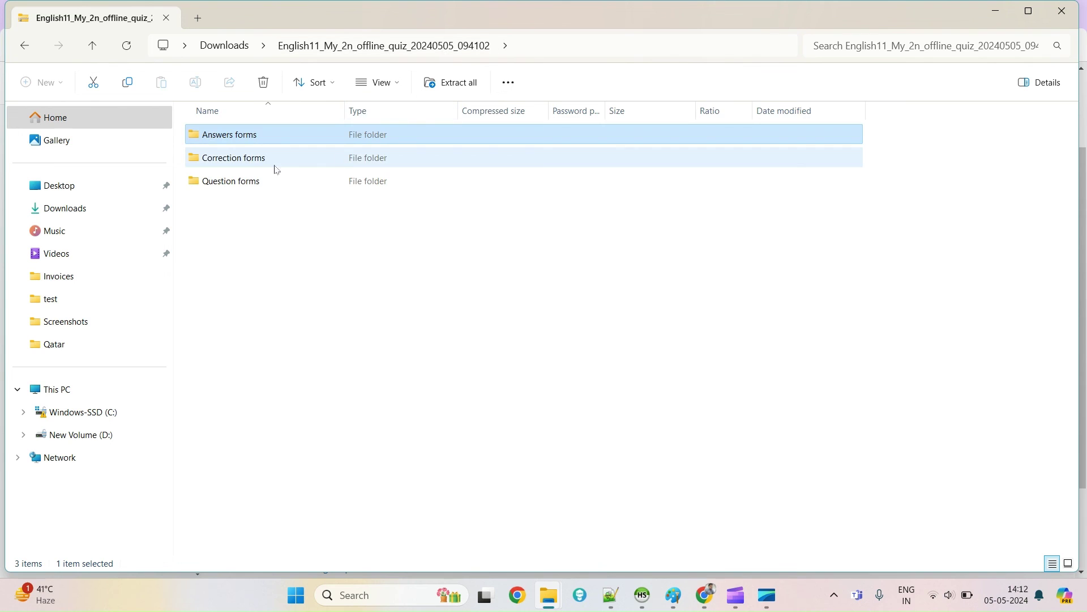
pyautogui.click(245, 161)
pyautogui.doubleClick(244, 162)
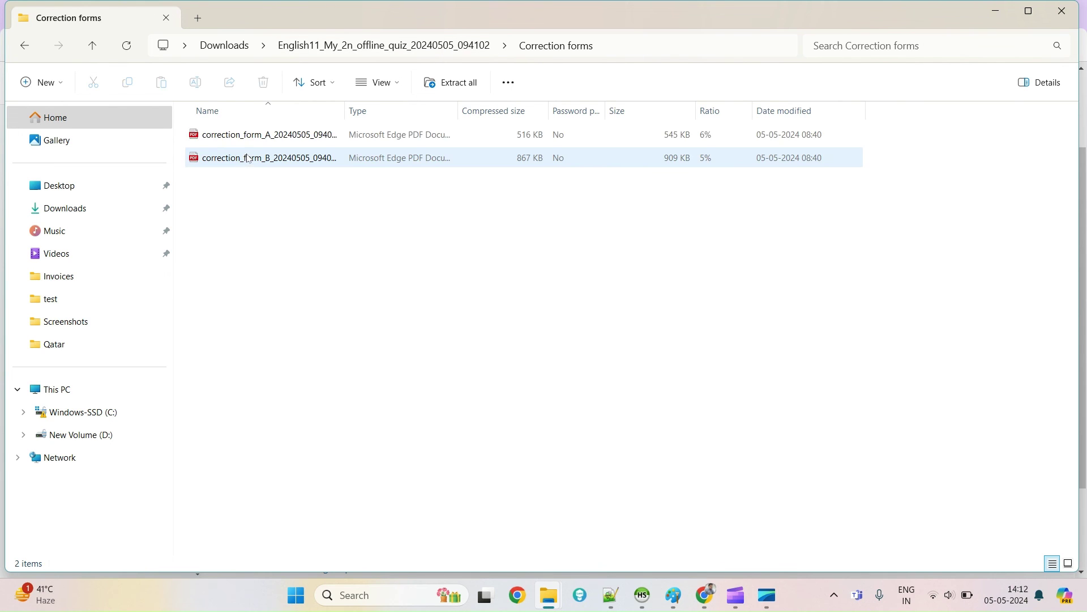
pyautogui.doubleClick(243, 134)
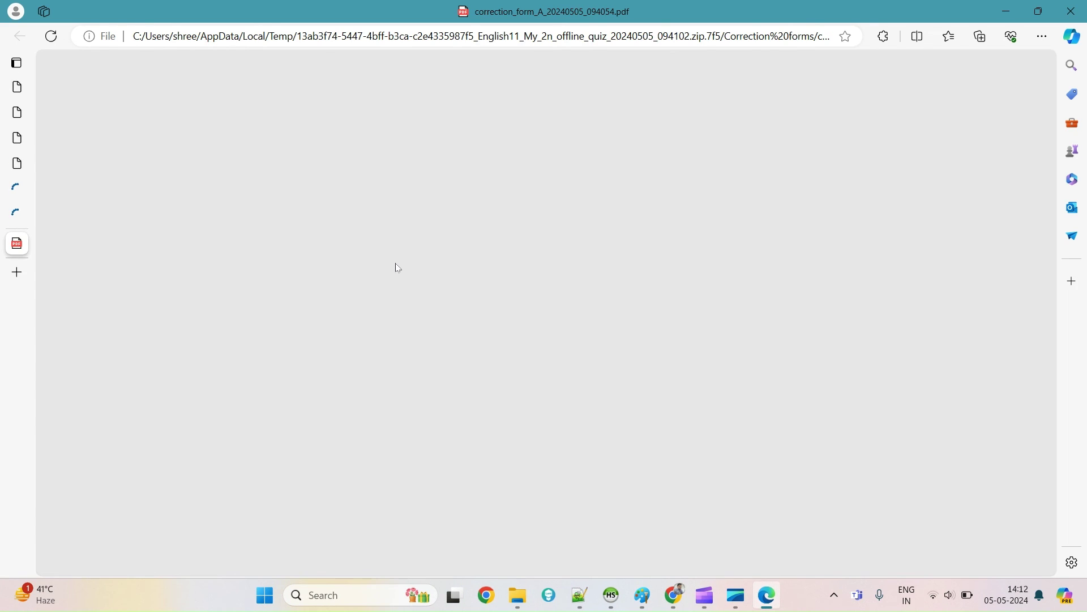
pyautogui.scroll(2, 412, 352)
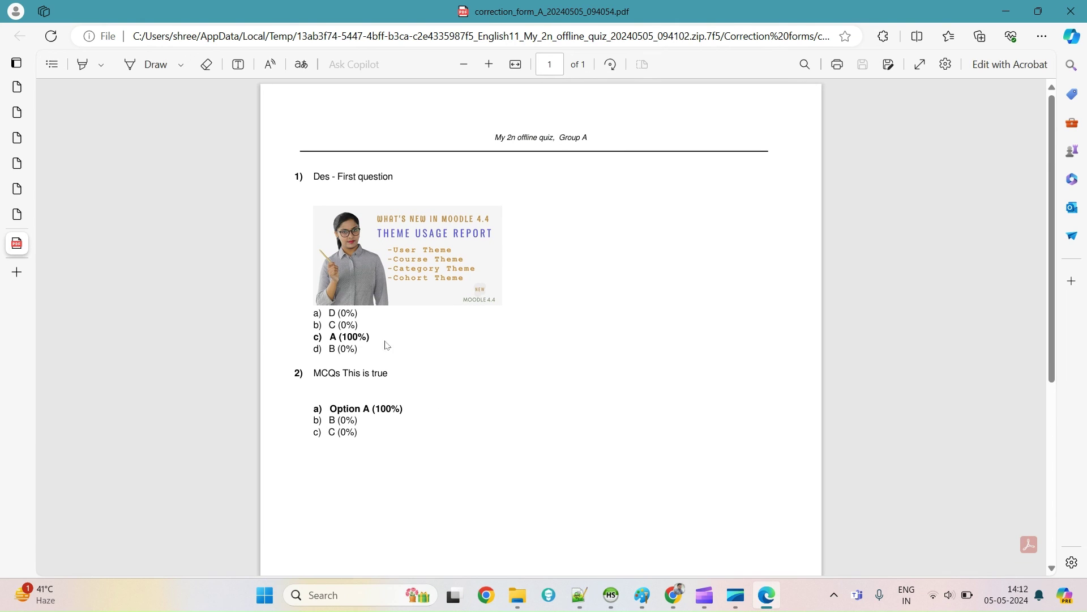
pyautogui.moveTo(330, 332); pyautogui.dragTo(366, 336)
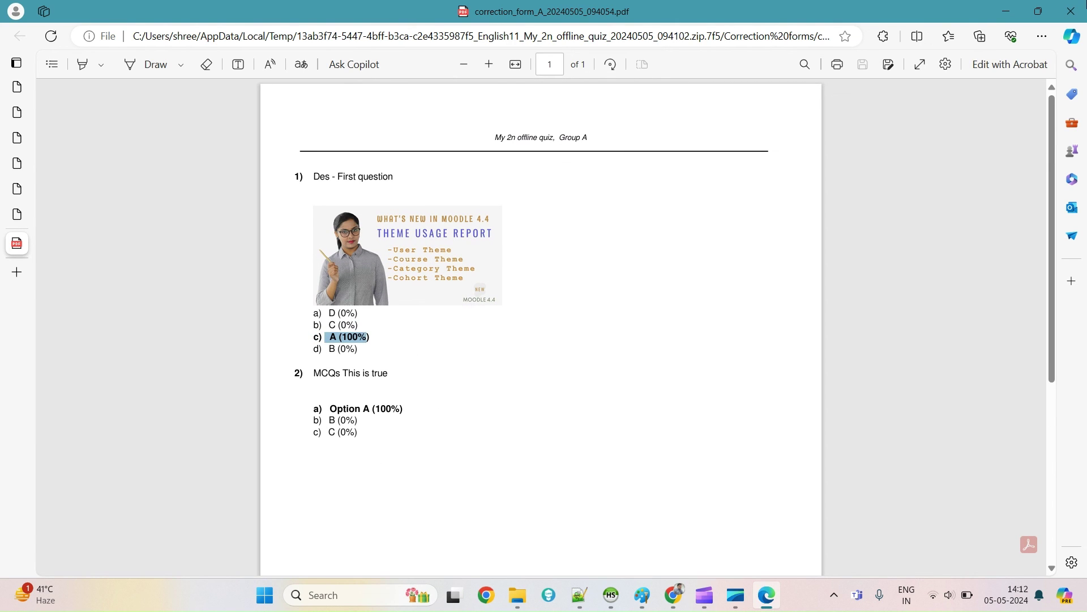
pyautogui.click(1073, 9)
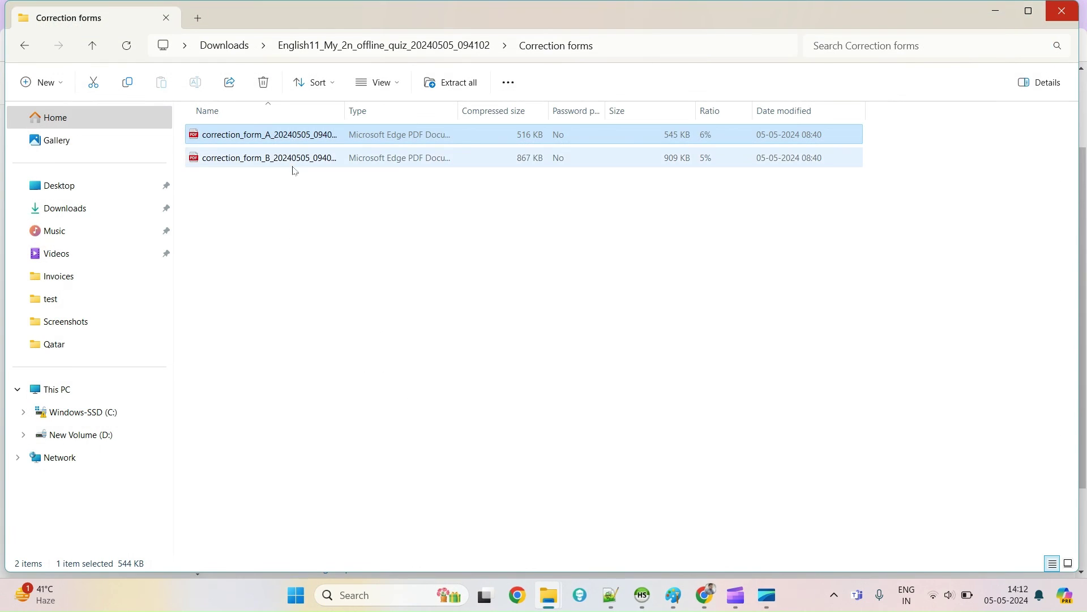
# Open the Group B correction form PDF, check the correct answers for its questions, and close it
pyautogui.doubleClick(295, 166)
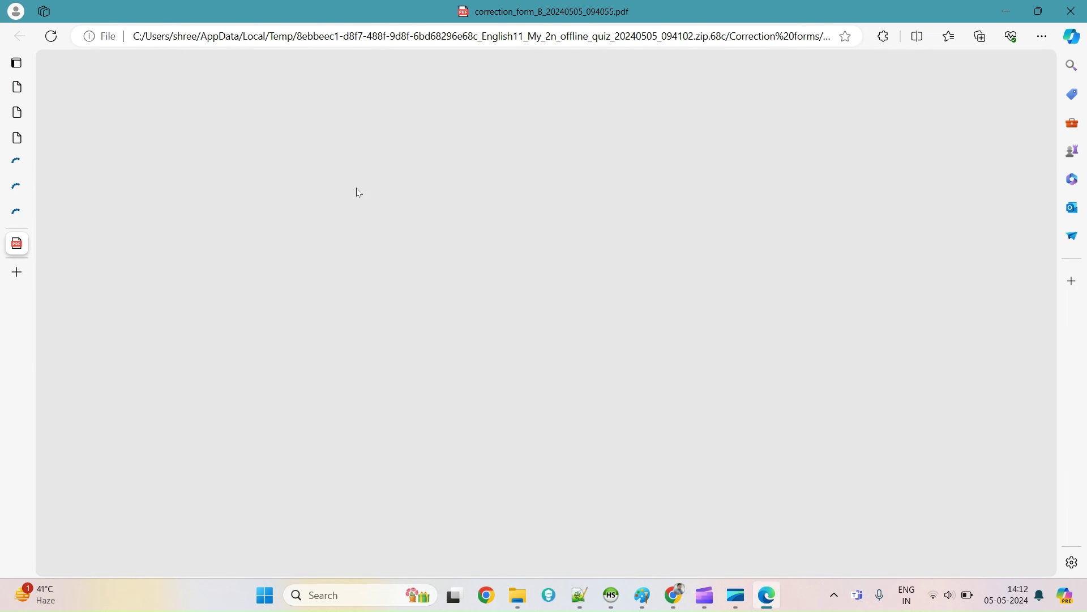
pyautogui.scroll(-5, 623, 429)
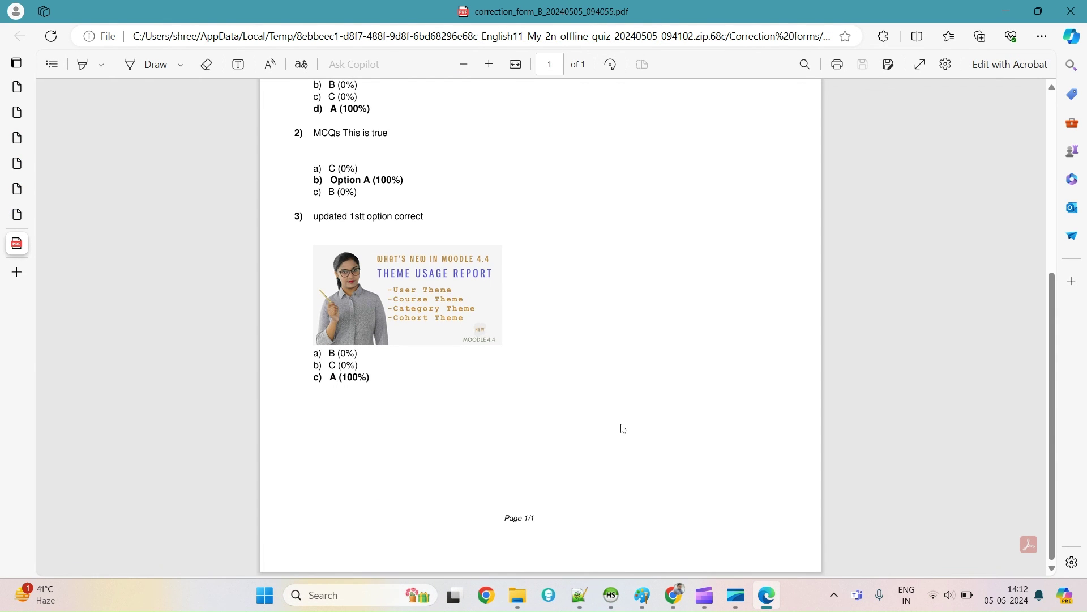
pyautogui.scroll(5, 623, 428)
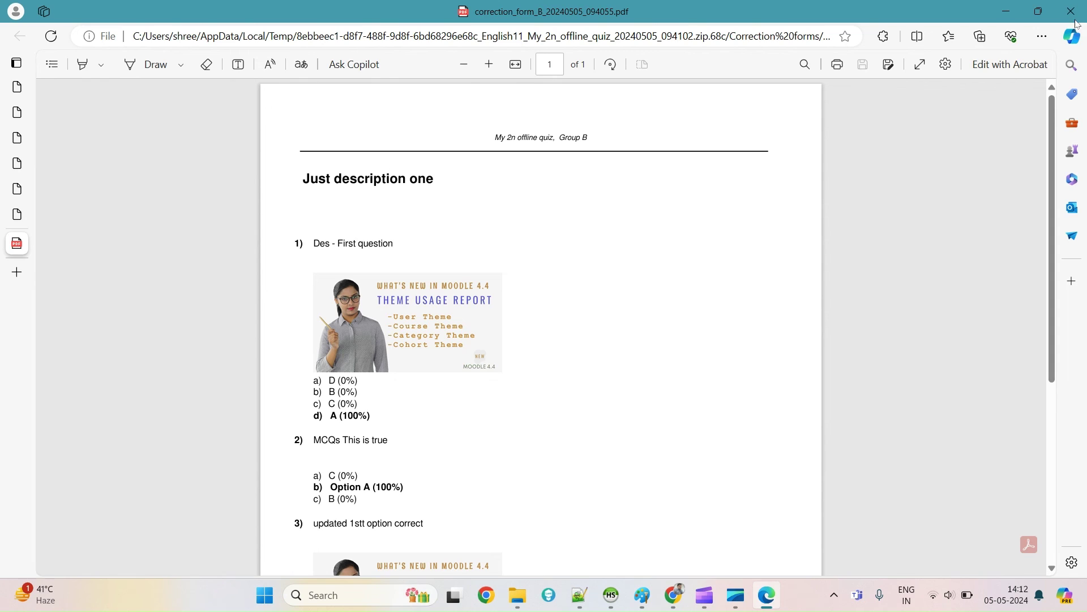
pyautogui.click(1072, 10)
# Open the Group B answer form from the Answers forms folder and compare its answer boxes with those on the Group A answer form
pyautogui.click(477, 47)
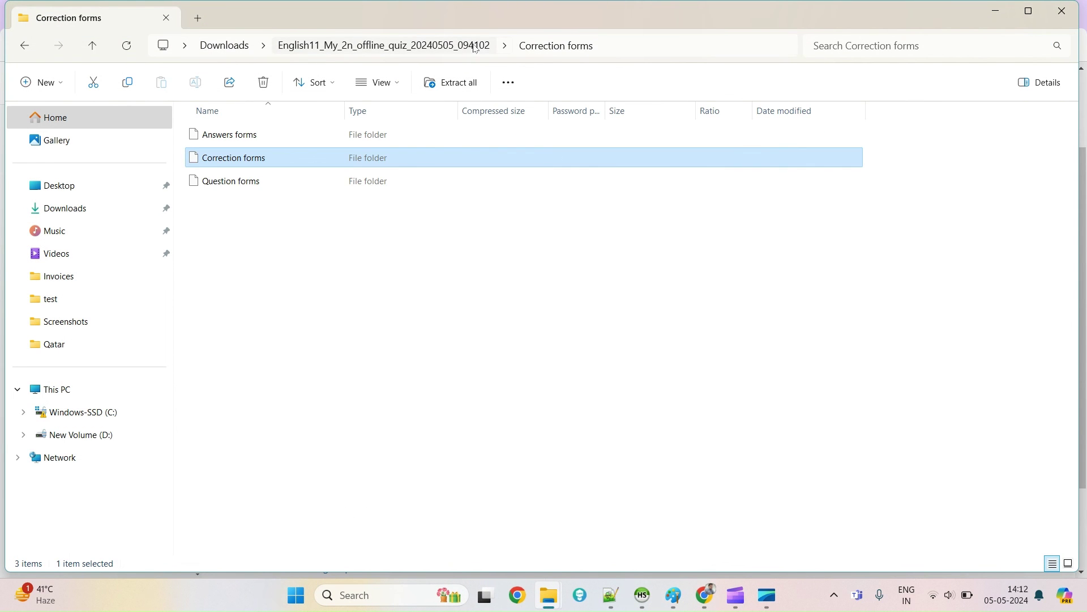
pyautogui.doubleClick(243, 136)
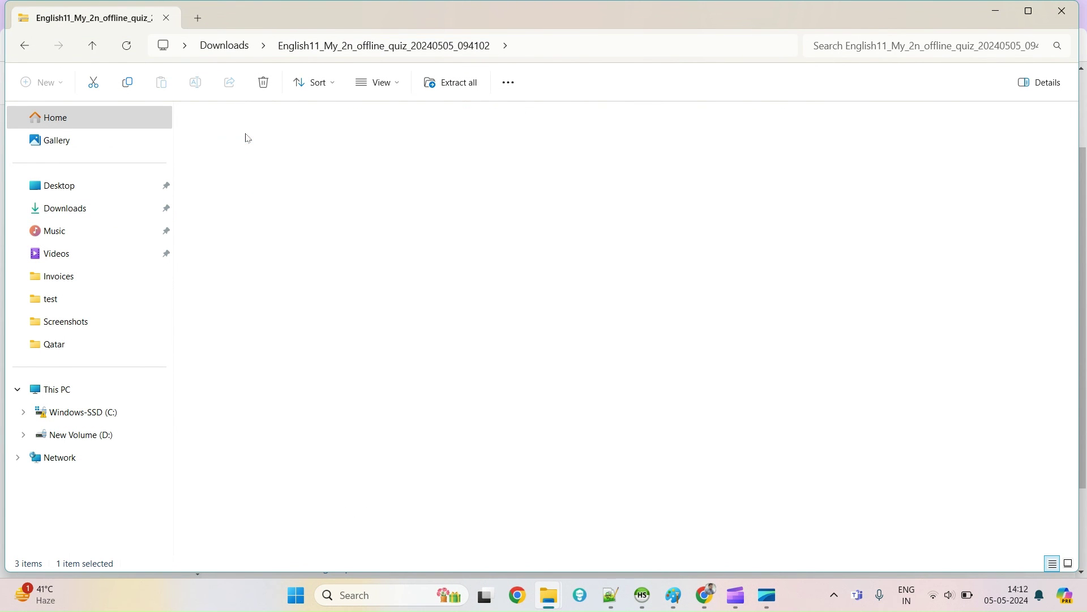
pyautogui.click(276, 160)
pyautogui.doubleClick(276, 160)
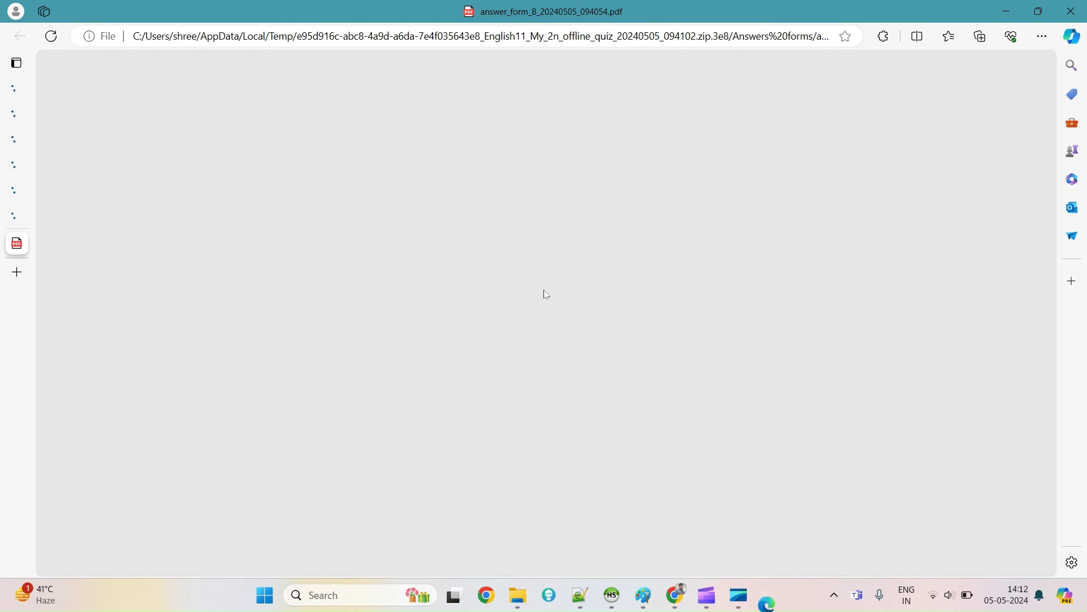
pyautogui.scroll(-3, 338, 379)
pyautogui.scroll(1, 351, 233)
pyautogui.scroll(2, 351, 232)
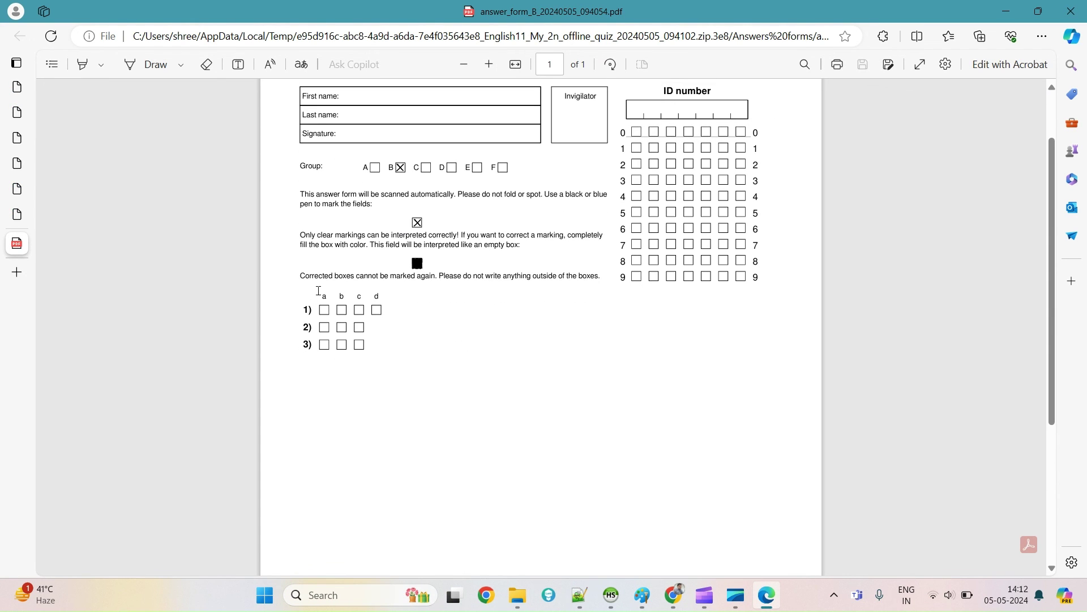
pyautogui.moveTo(318, 290); pyautogui.dragTo(389, 348)
pyautogui.click(340, 394)
pyautogui.click(1071, 11)
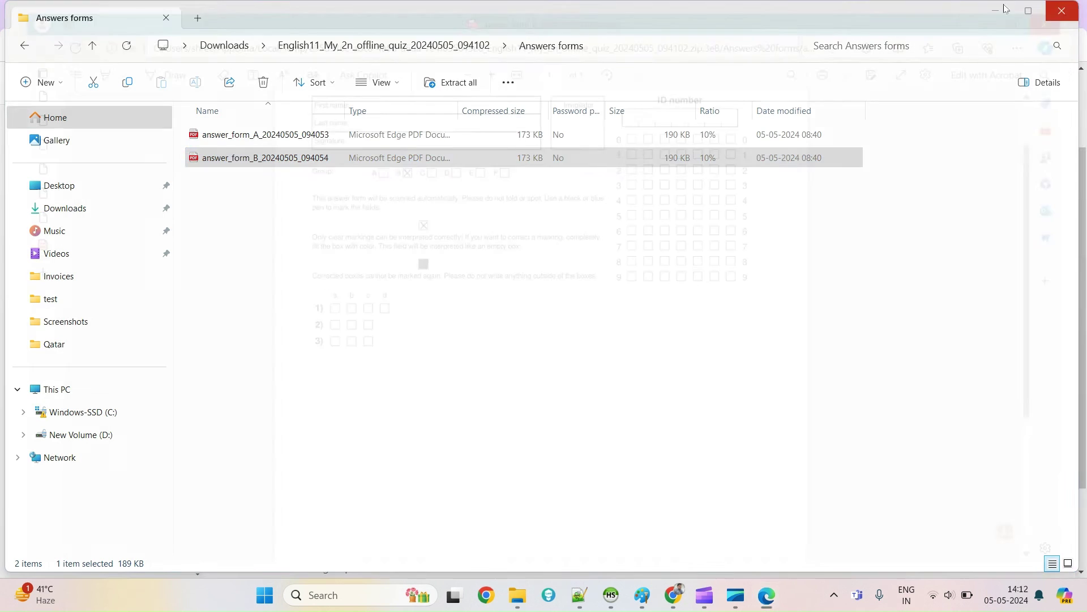
pyautogui.doubleClick(209, 134)
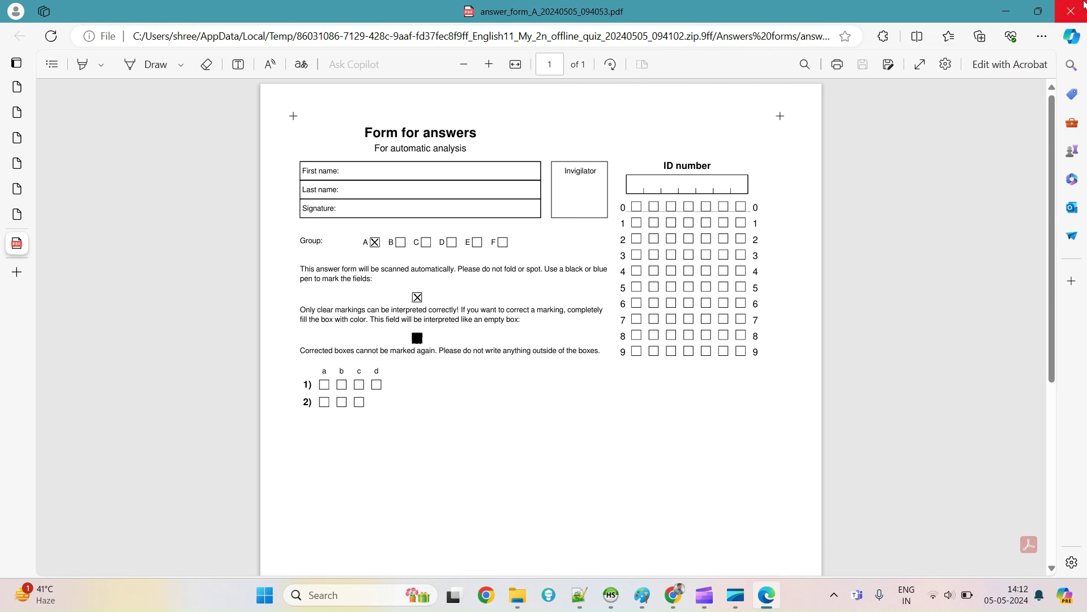
pyautogui.click(1072, 11)
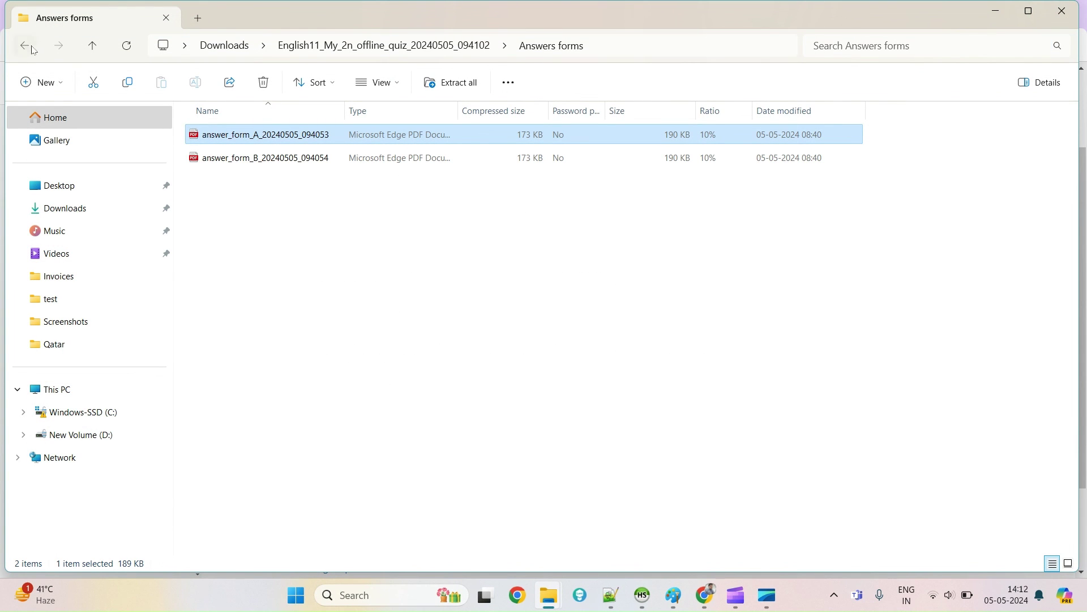
# Look into the archive's Correction forms folder once more and return to the archive's top-level folder
pyautogui.click(32, 49)
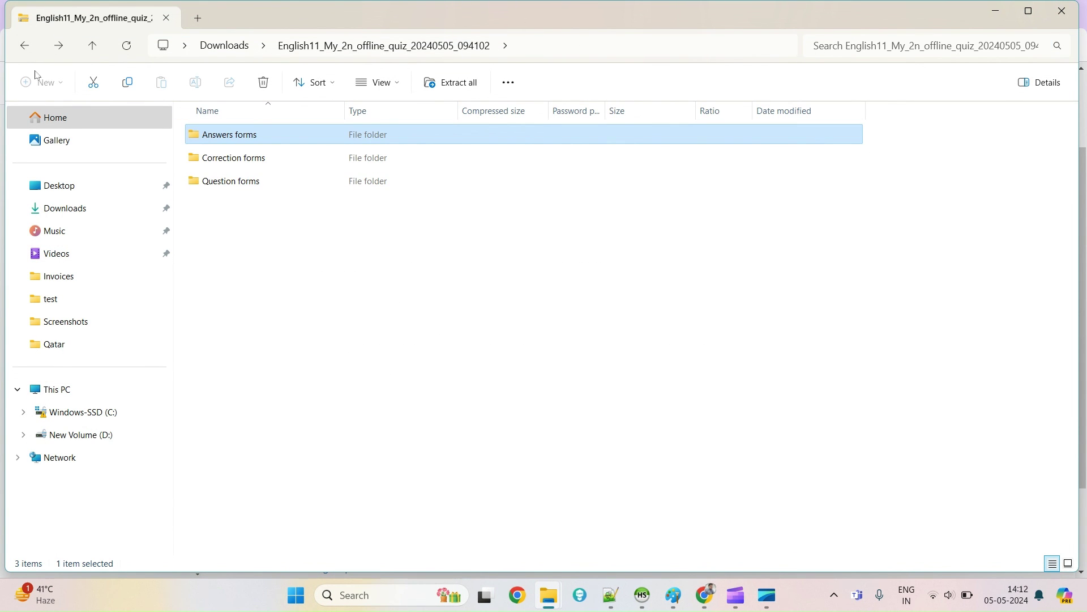
pyautogui.press('Down')
pyautogui.press('Return')
pyautogui.click(364, 332)
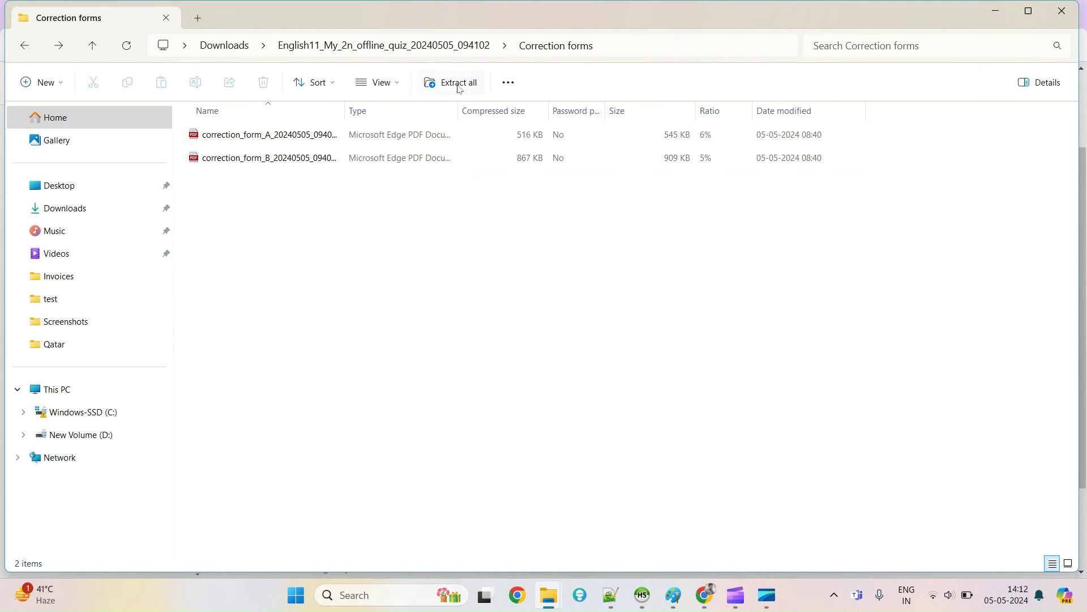
pyautogui.click(455, 50)
# Switch back to Moodle in Chrome and review the question, answer and correction form links for both groups
pyautogui.hotkey('alt', 'Tab')
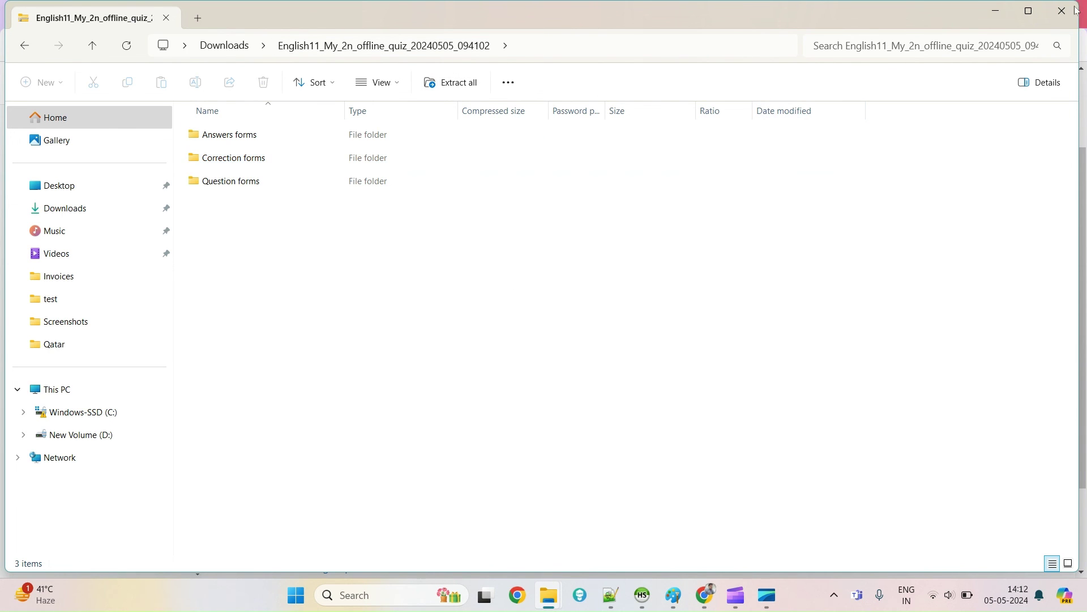
pyautogui.scroll(2, 459, 307)
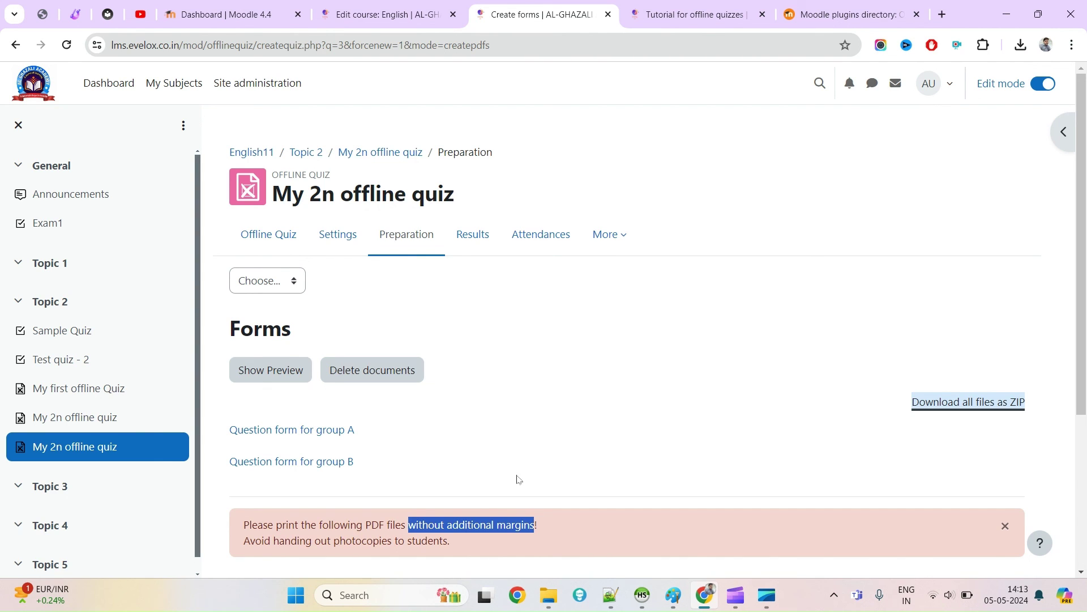
pyautogui.scroll(-4, 502, 449)
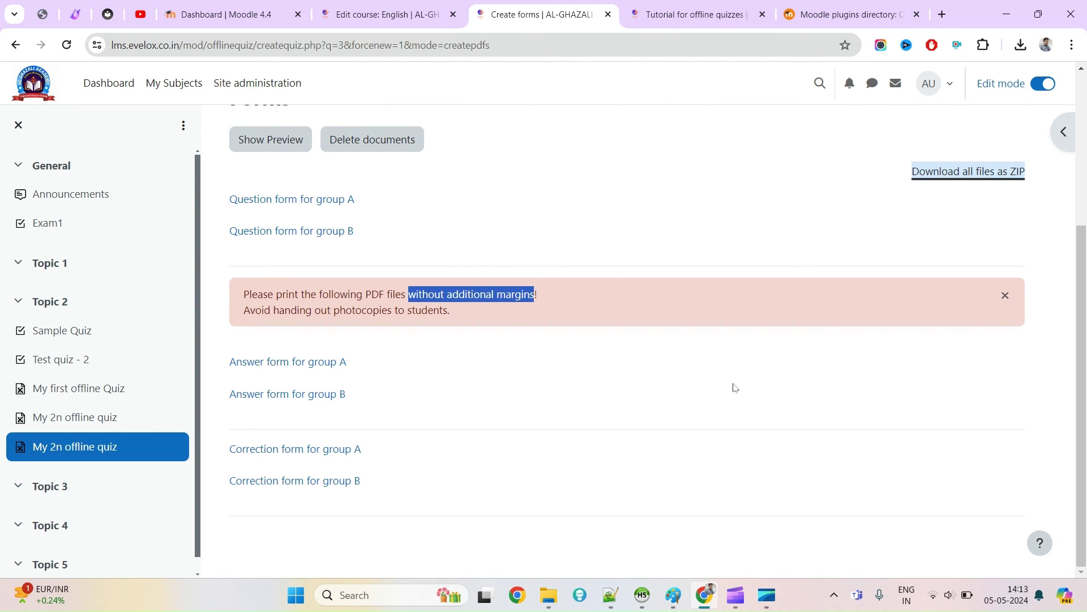
pyautogui.scroll(4, 735, 387)
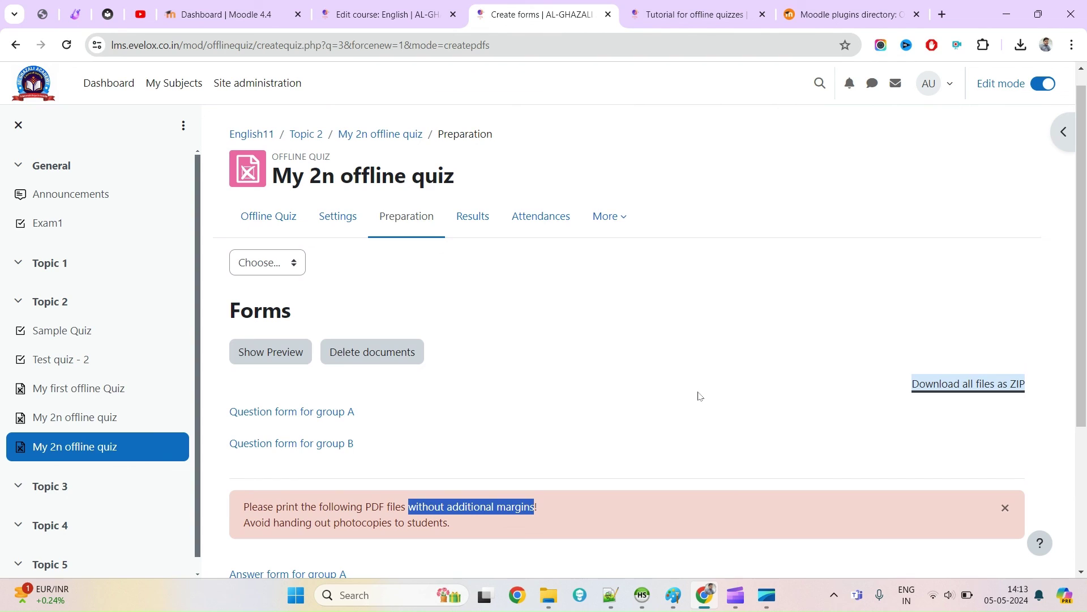